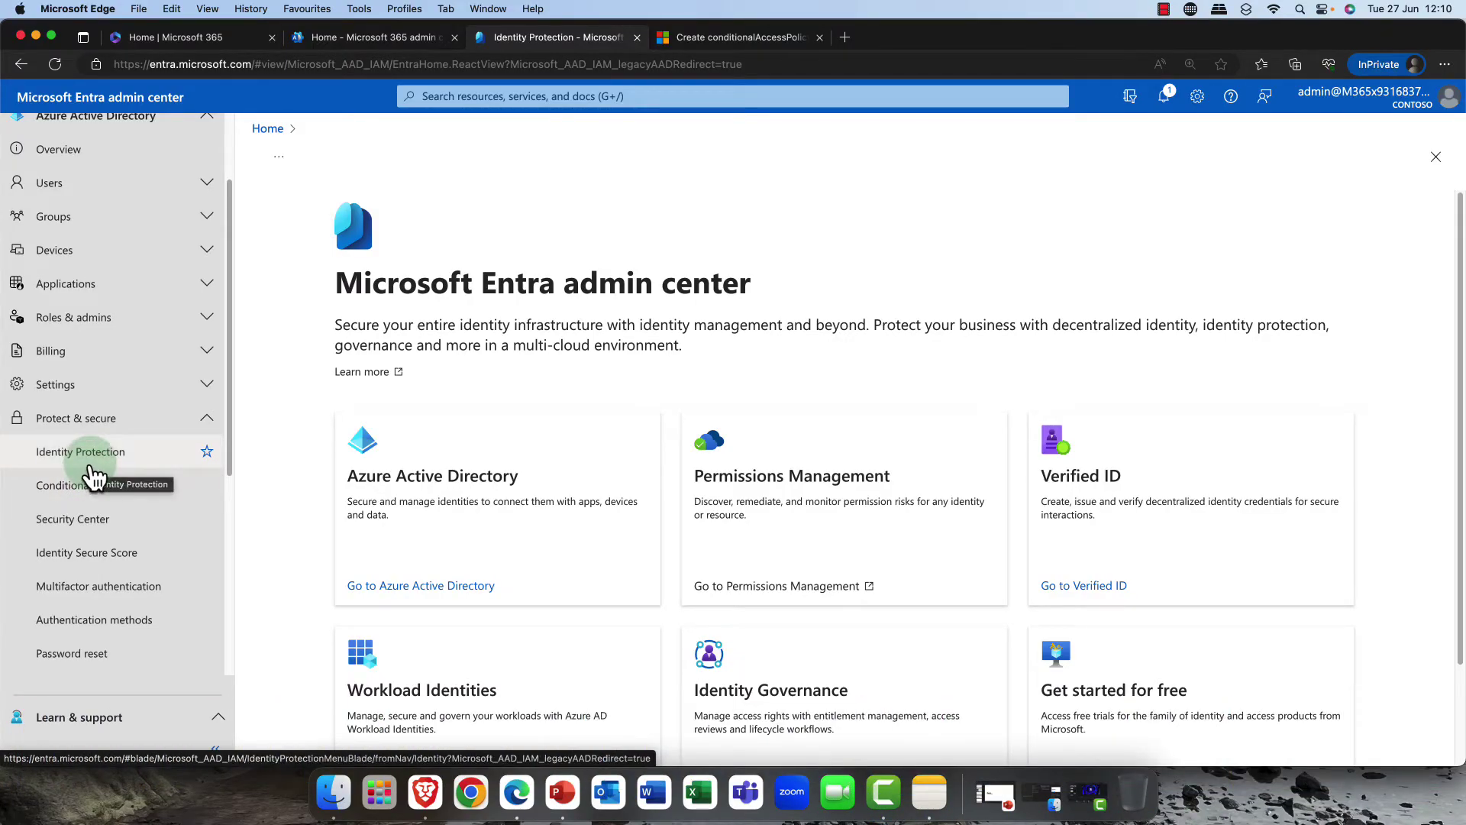
Open the user risk policy in Identity Protection and review its included users and user risk level
{"action": "left_click", "coordinate": [89, 466]}
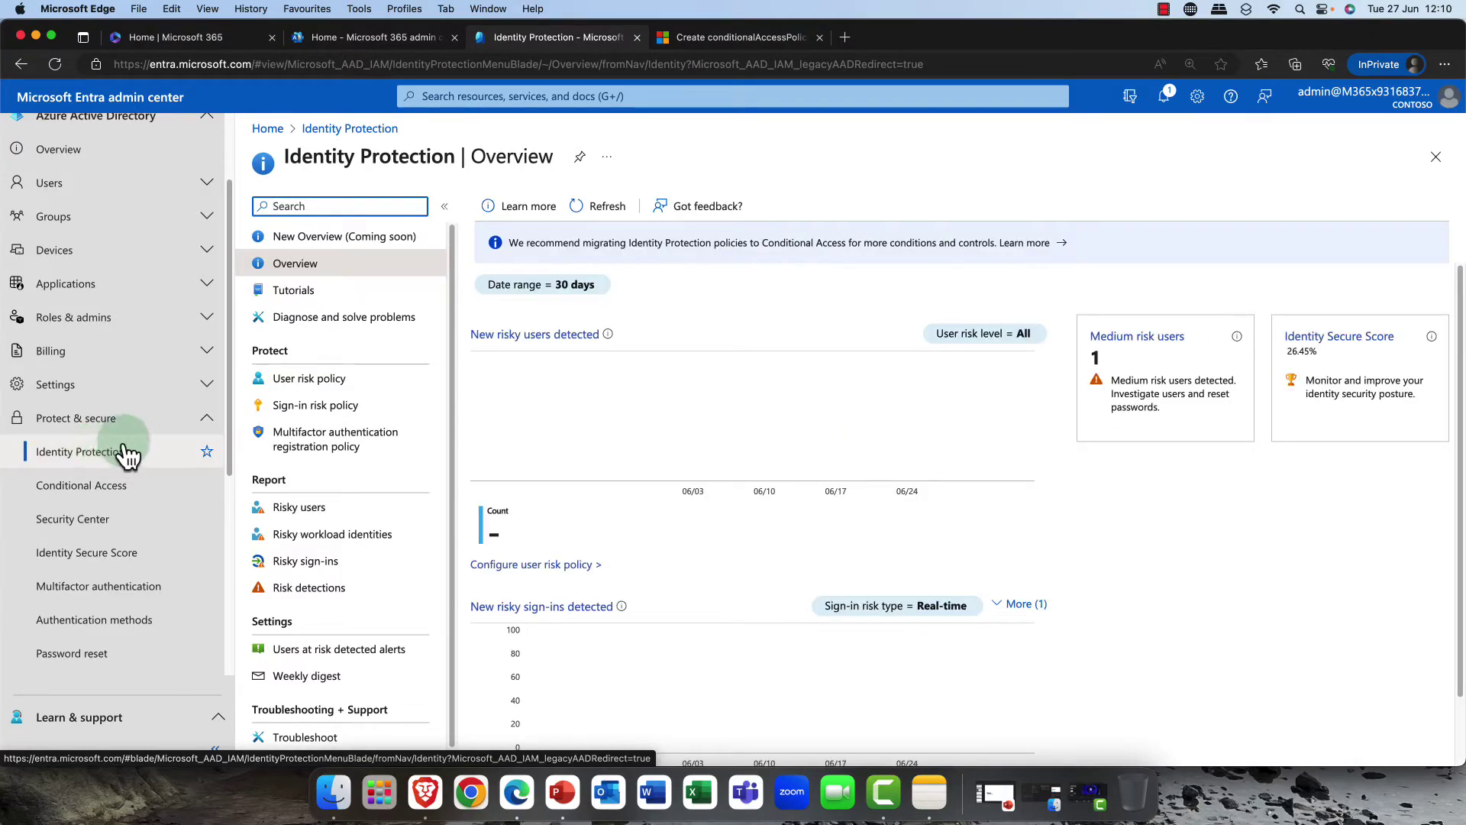
{"action": "left_click", "coordinate": [319, 416]}
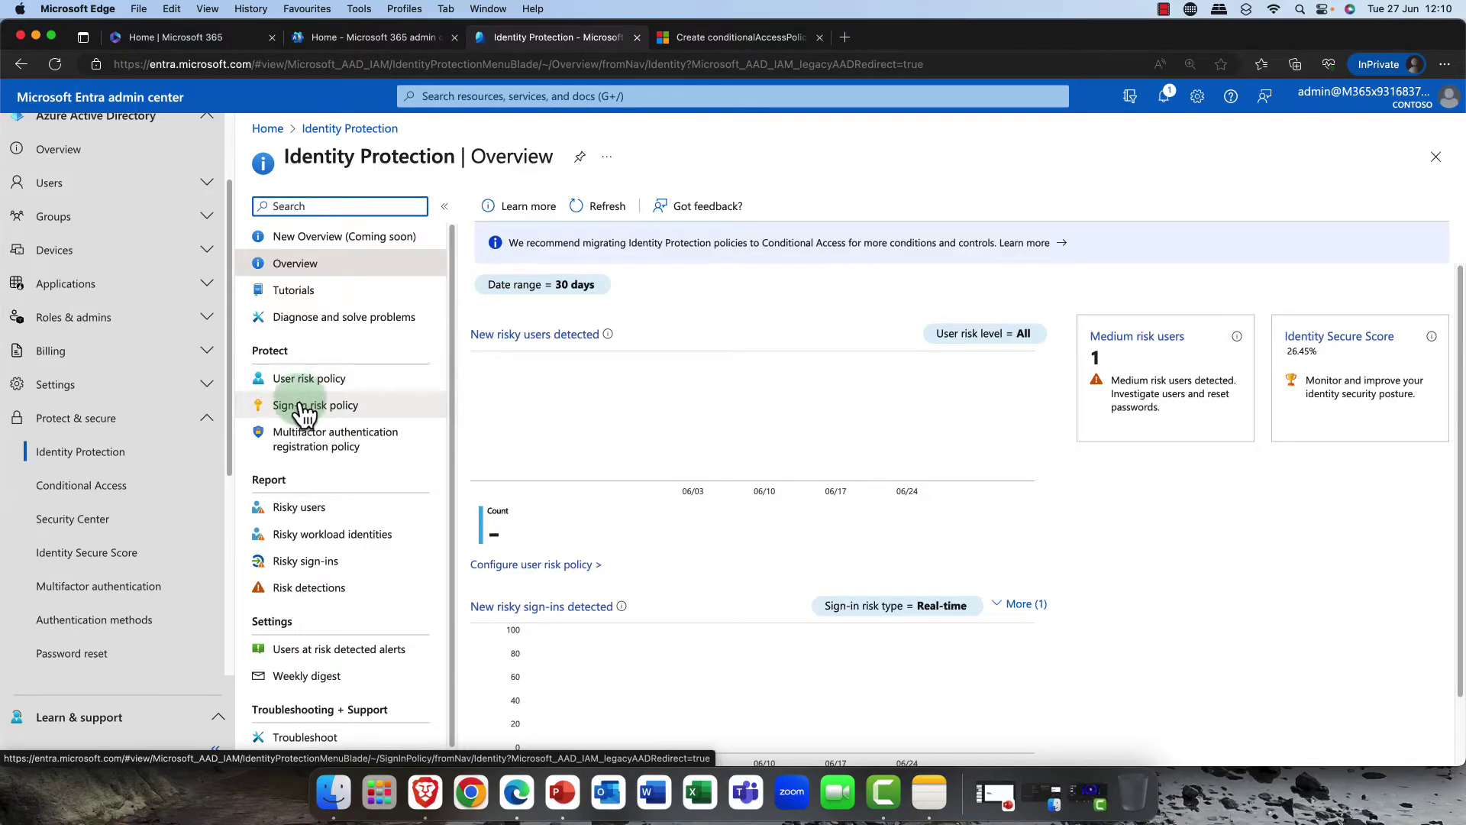
{"action": "left_click", "coordinate": [303, 392]}
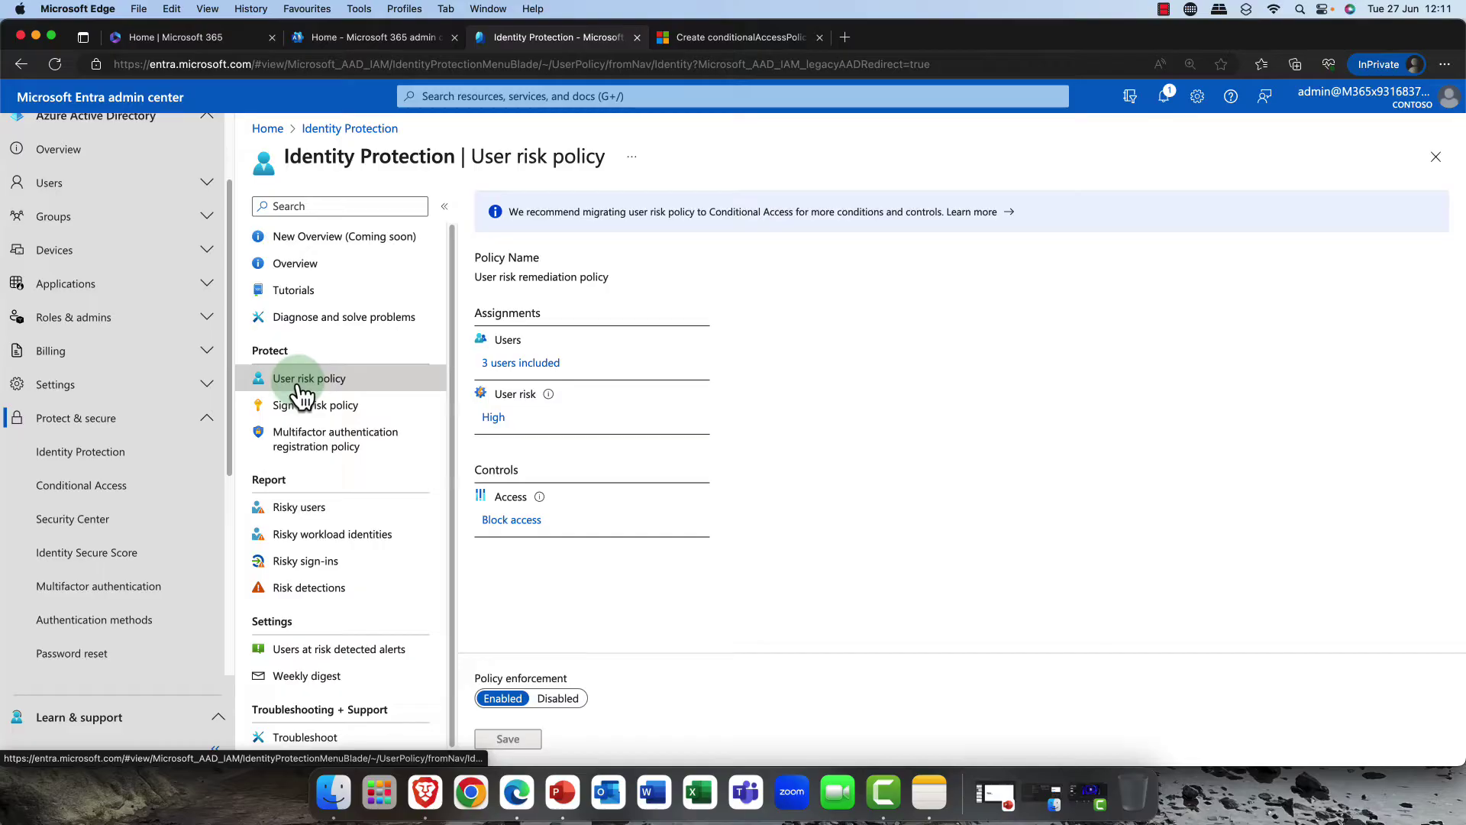
{"action": "left_click", "coordinate": [525, 363]}
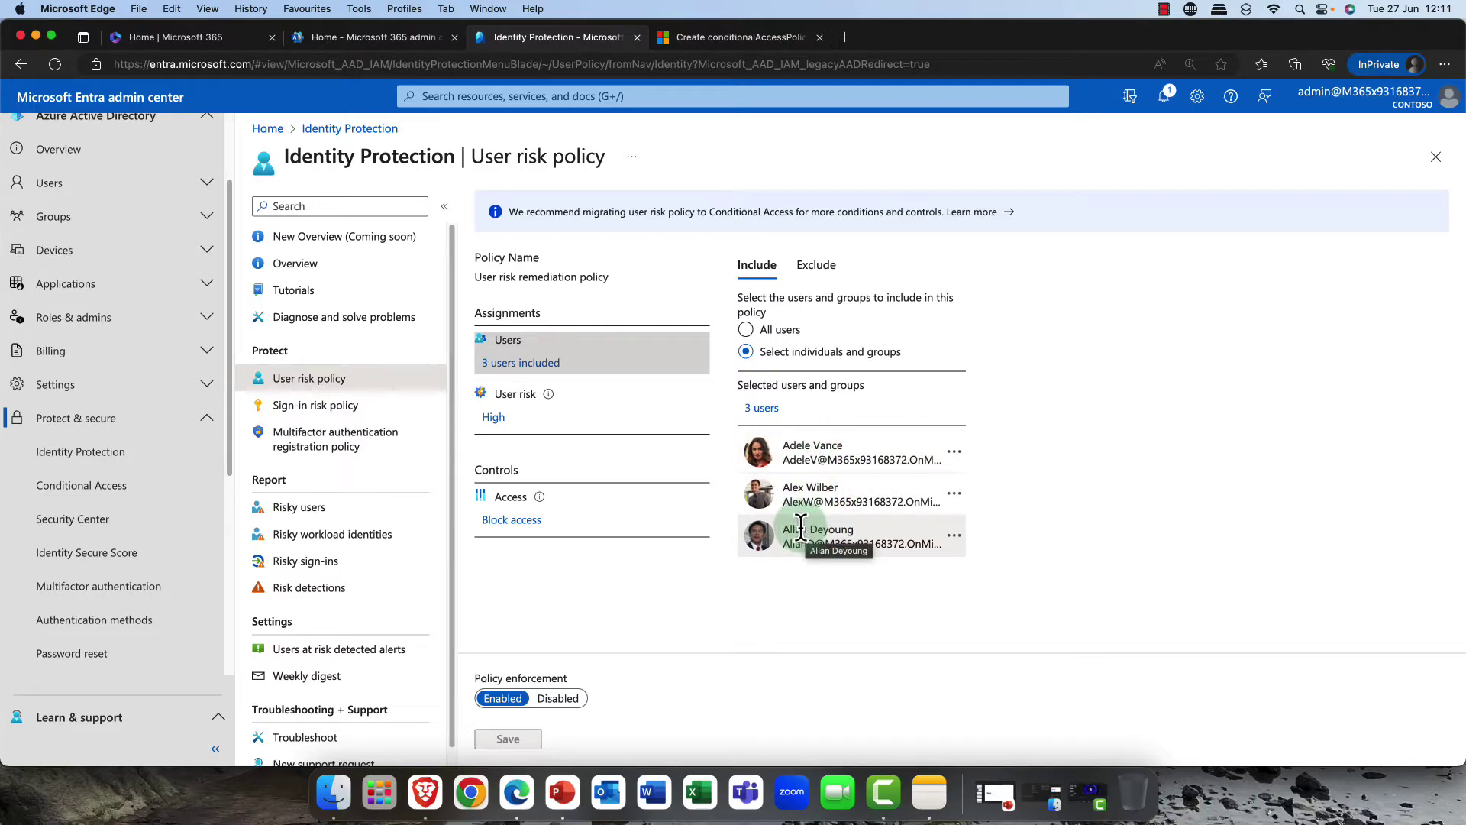
{"action": "left_click", "coordinate": [493, 419]}
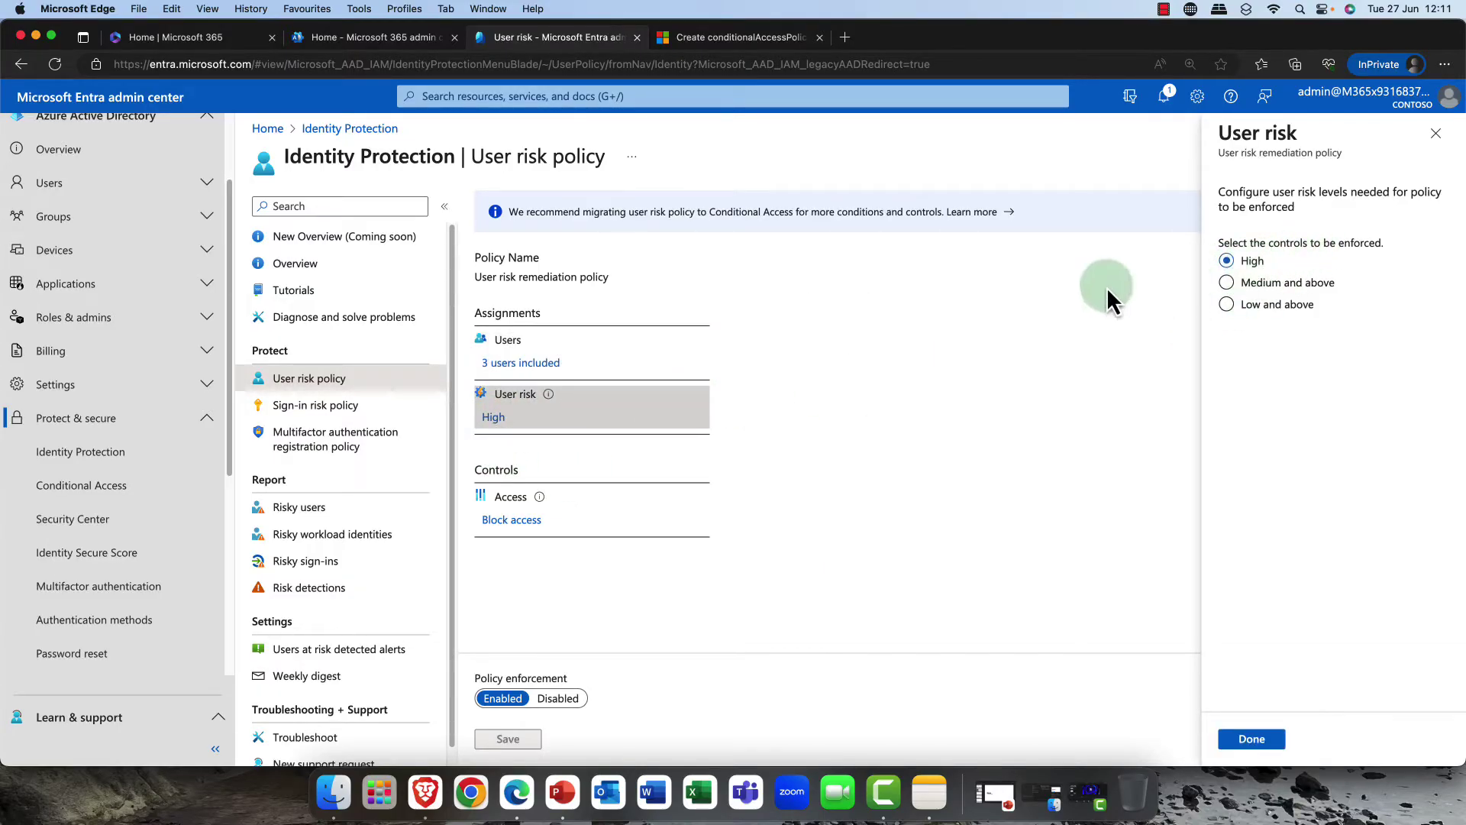
Review the user risk policy's access controls, trying the password change requirement and returning to Block access
{"action": "left_click", "coordinate": [492, 525]}
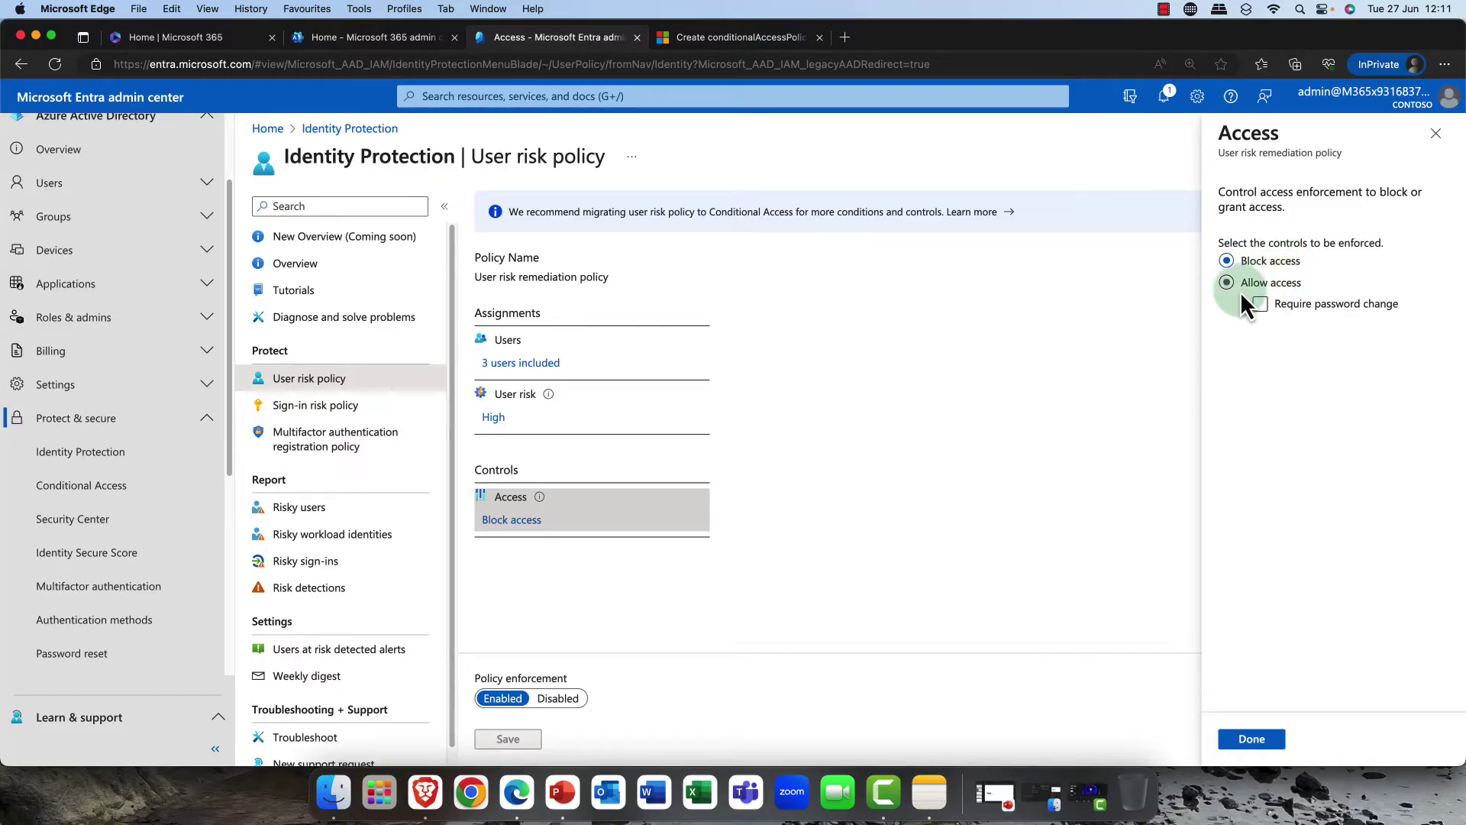
{"action": "left_click", "coordinate": [1306, 304]}
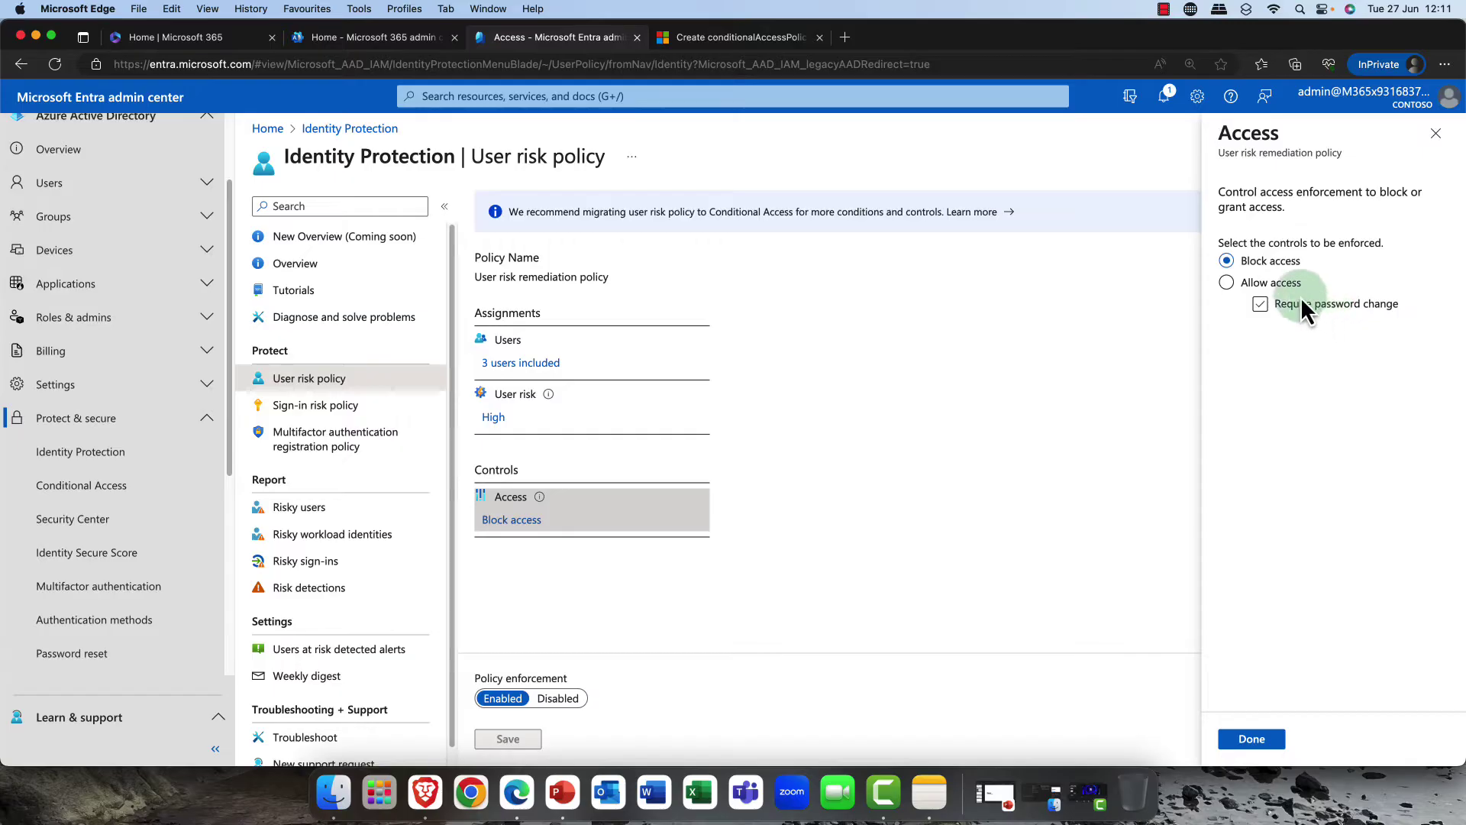
{"action": "left_click", "coordinate": [1258, 266]}
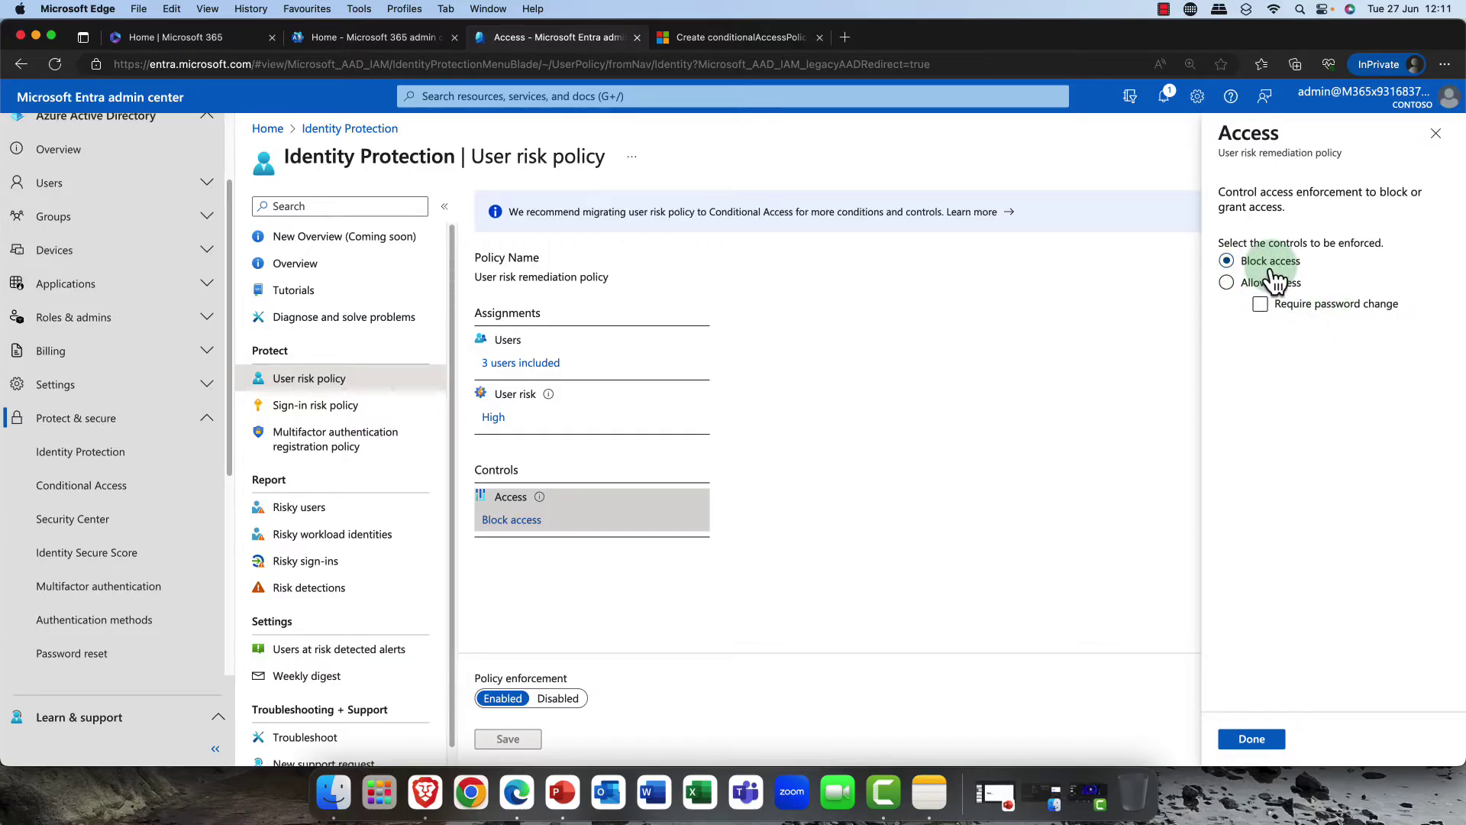
{"action": "left_click", "coordinate": [530, 656]}
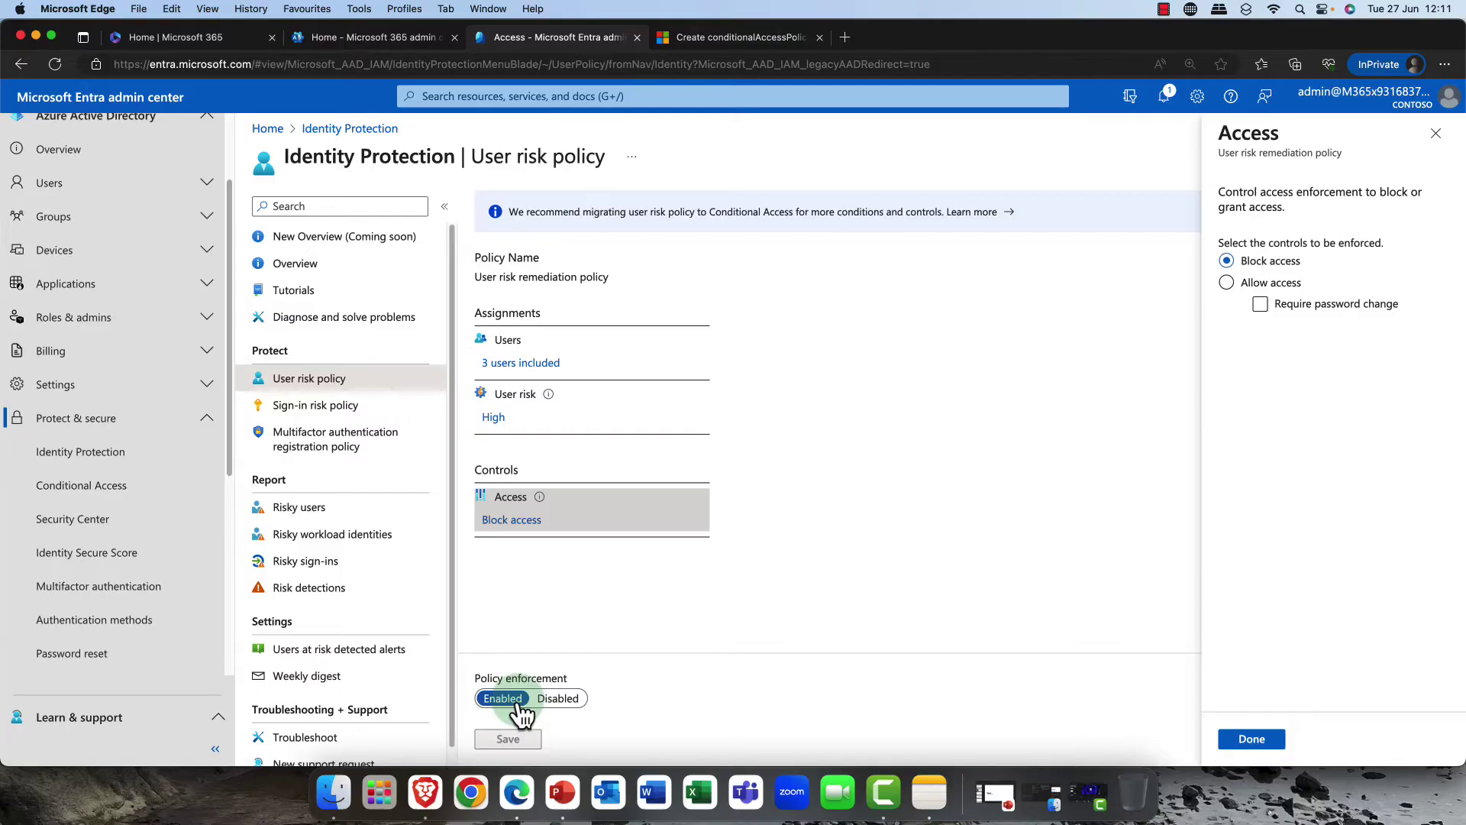
{"action": "left_click", "coordinate": [1266, 738]}
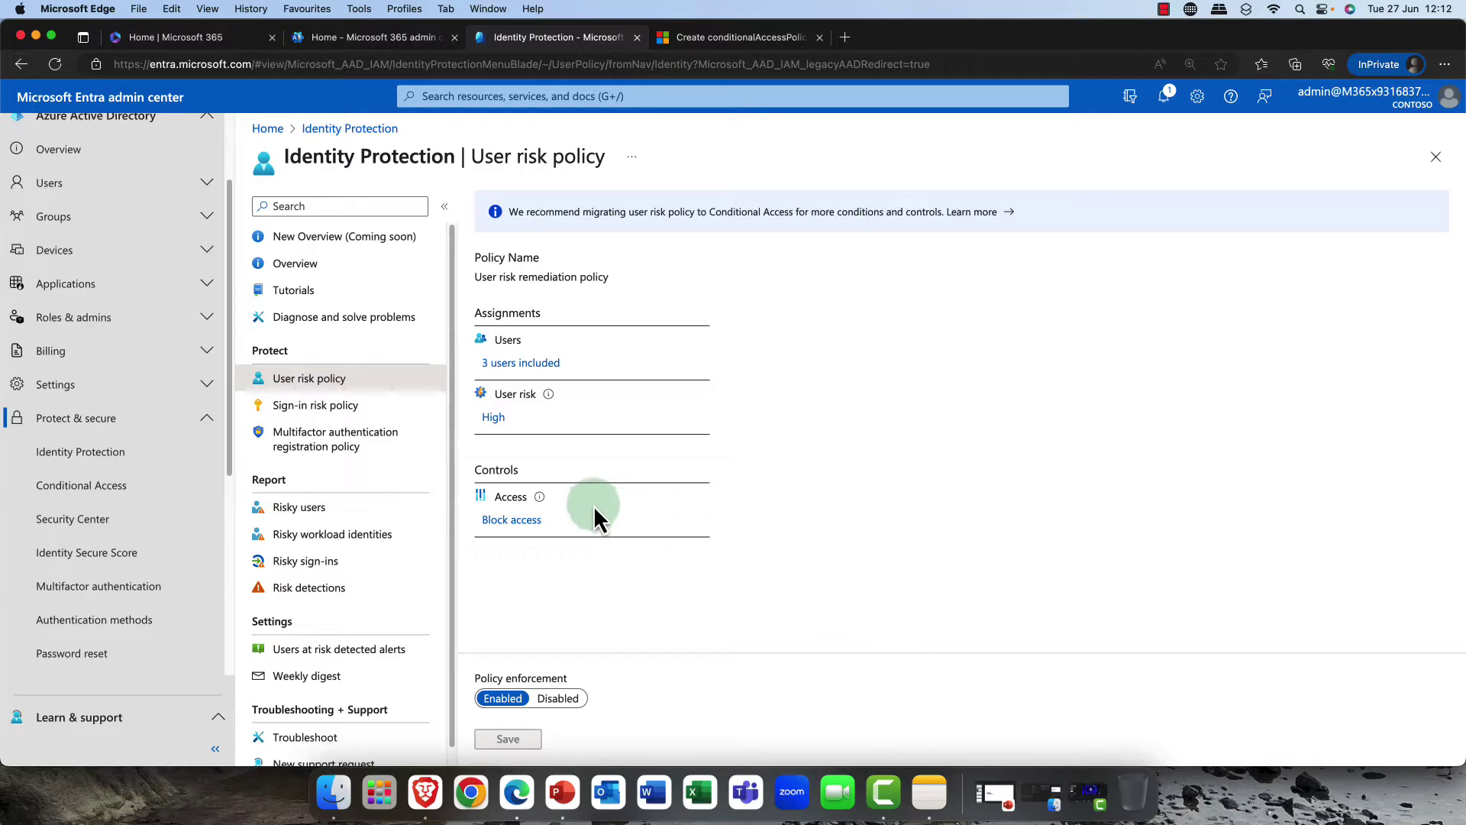
Open the sign-in risk policy and review its included users, sign-in risk level and access controls
{"action": "left_click", "coordinate": [336, 406]}
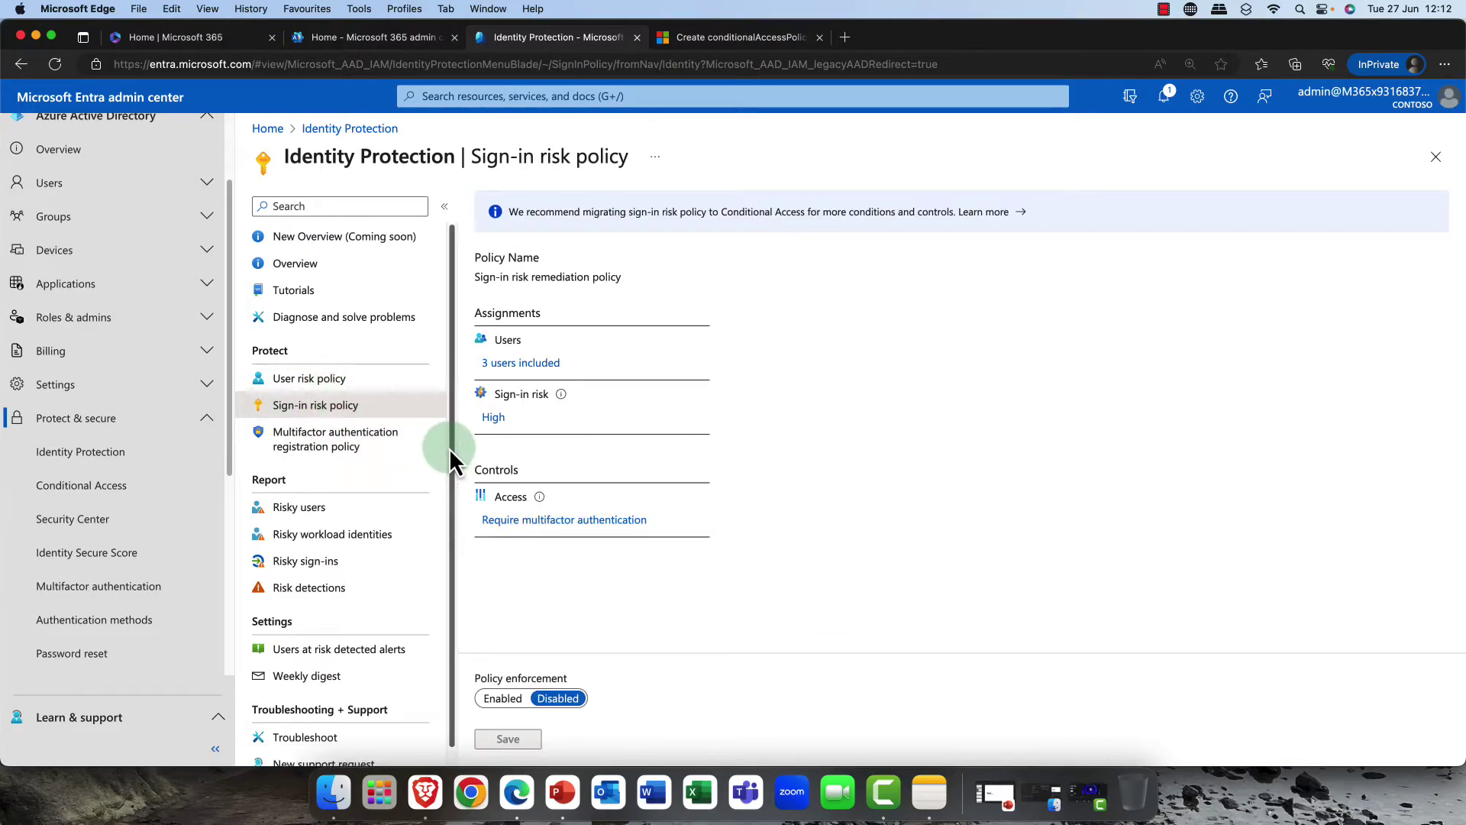
{"action": "left_click", "coordinate": [533, 366]}
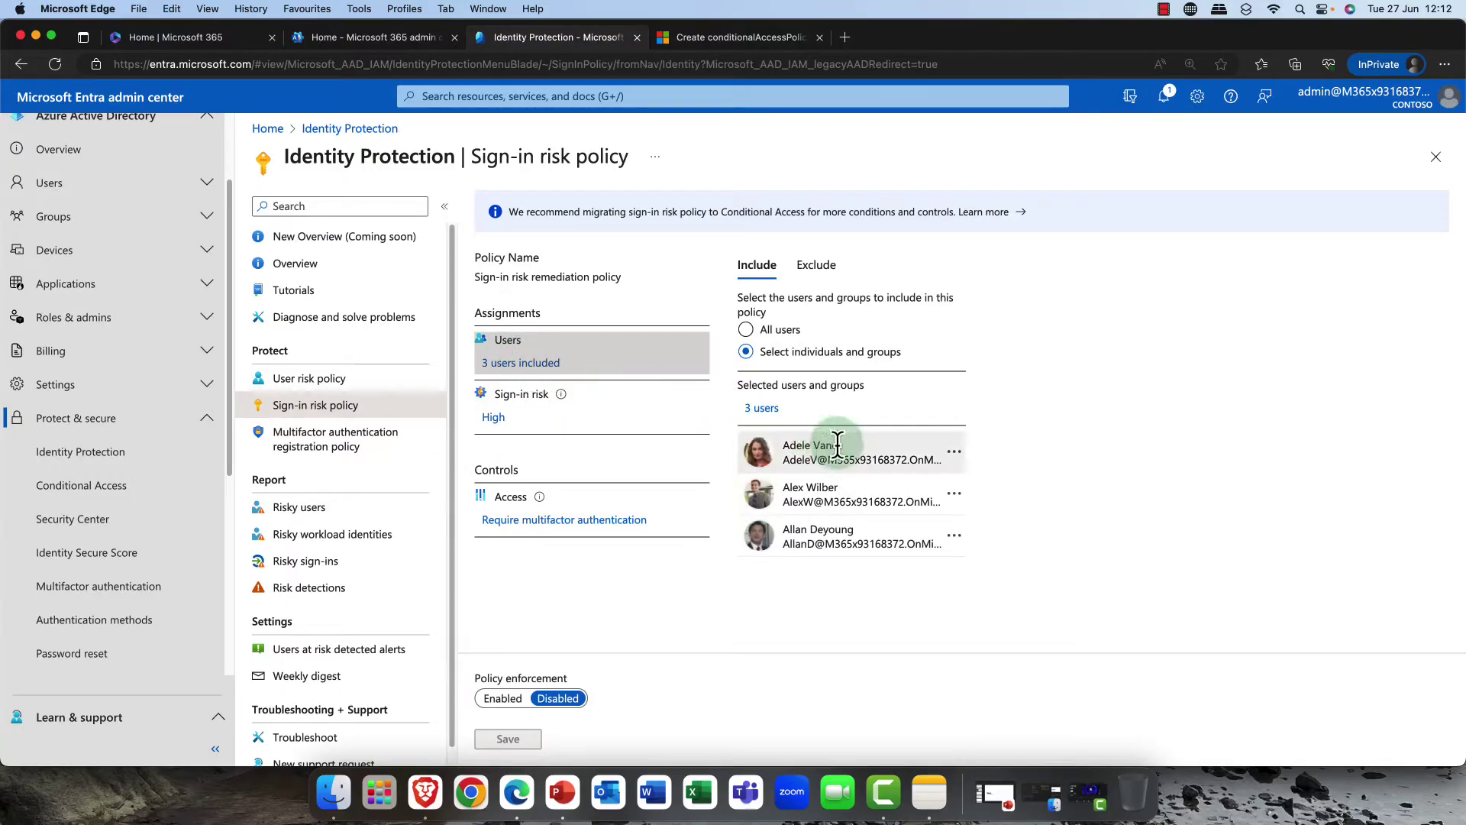
{"action": "left_click", "coordinate": [492, 417]}
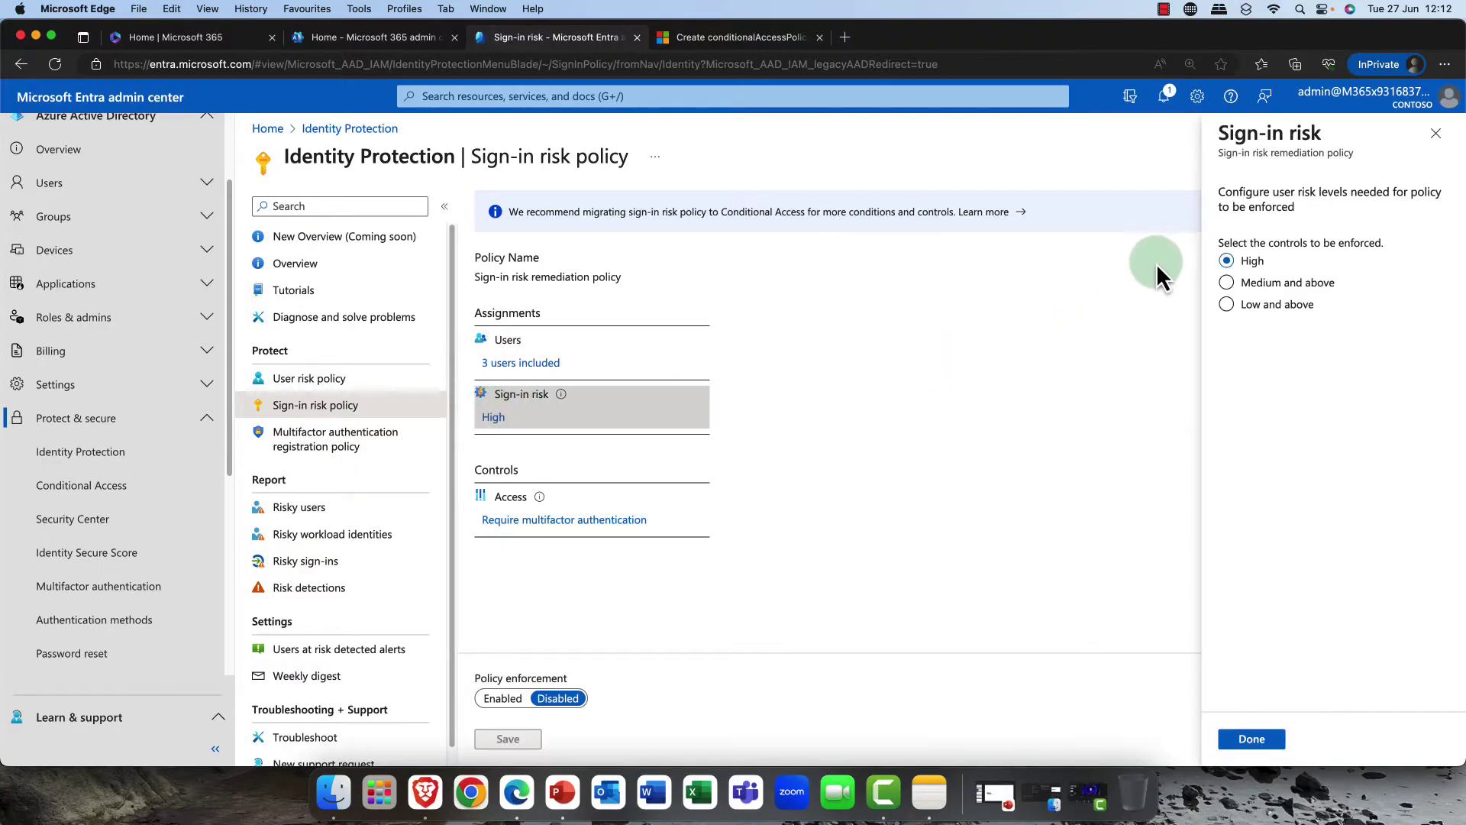
{"action": "left_click", "coordinate": [1253, 739]}
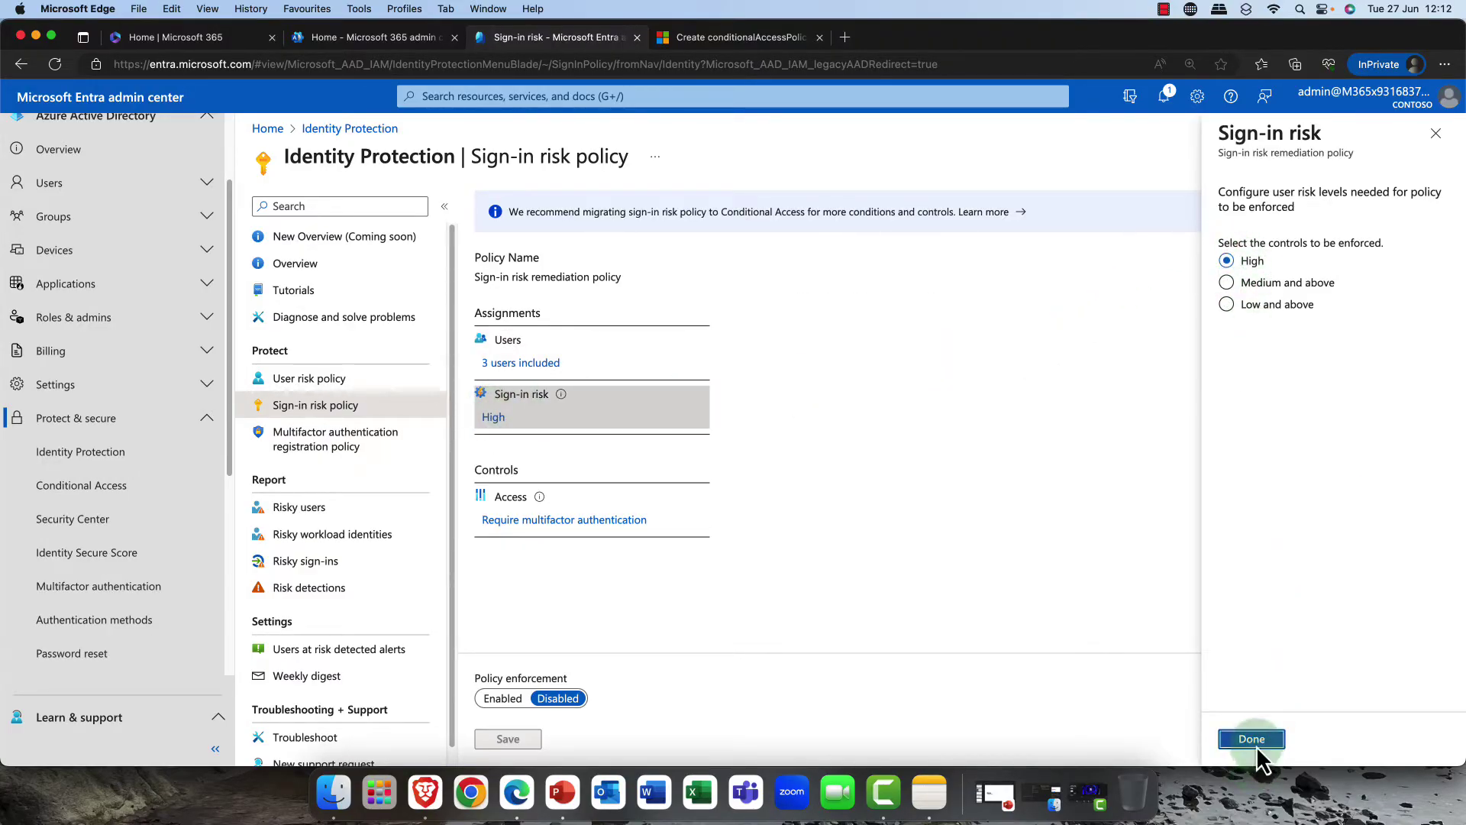
{"action": "left_click", "coordinate": [592, 523]}
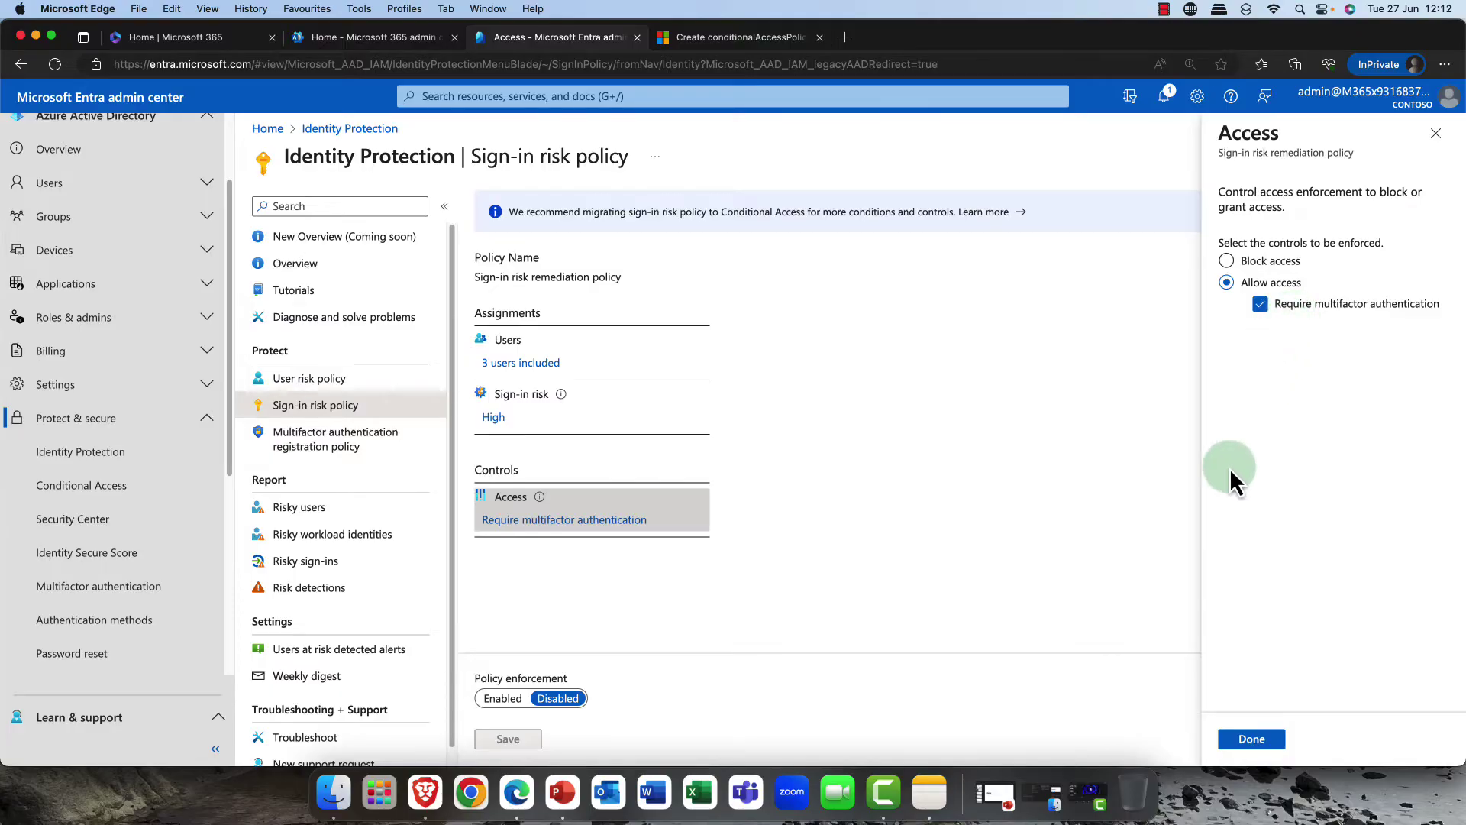
{"action": "left_click", "coordinate": [1257, 739]}
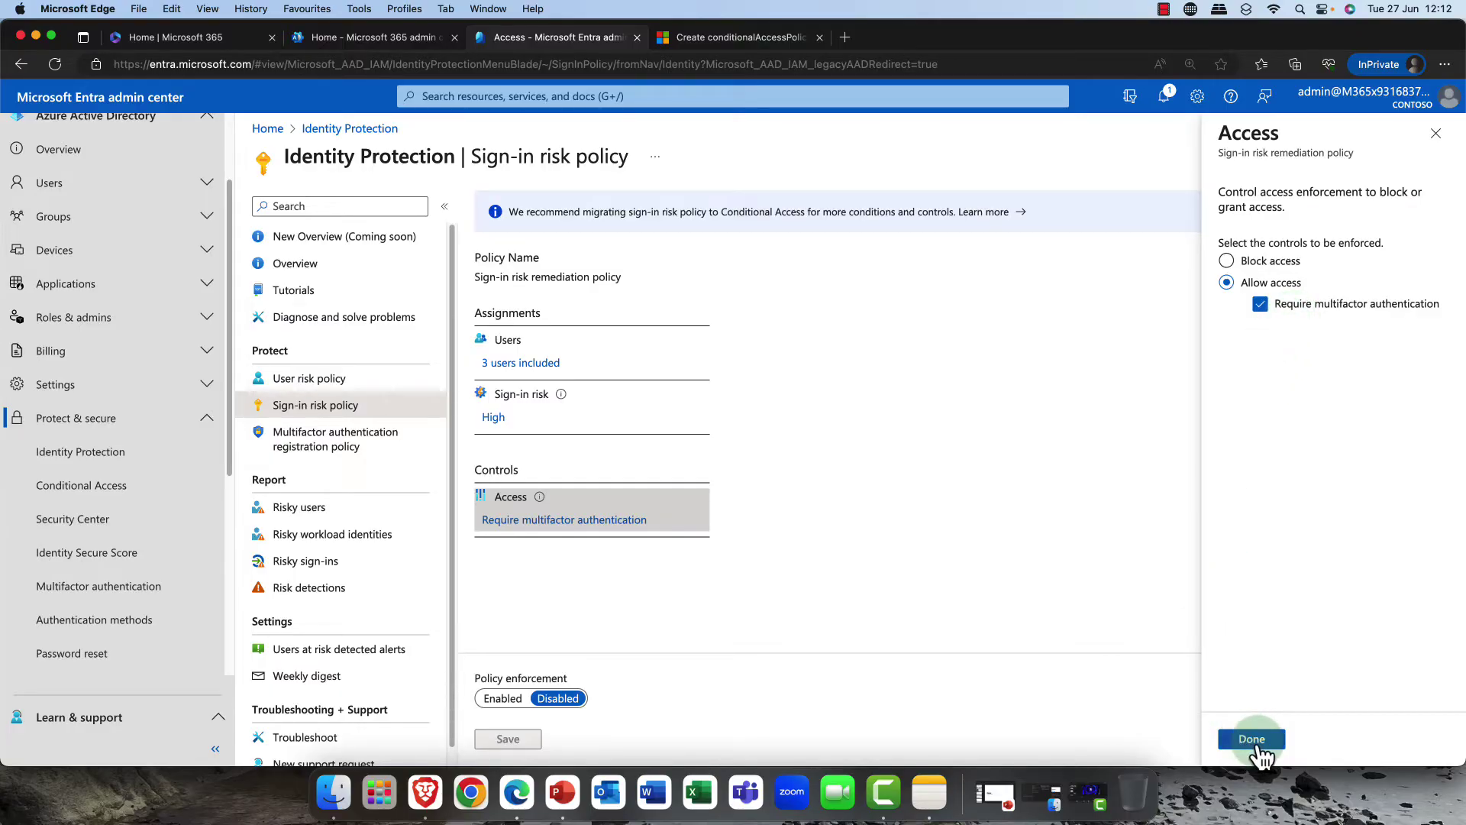
{"action": "left_click", "coordinate": [1256, 739]}
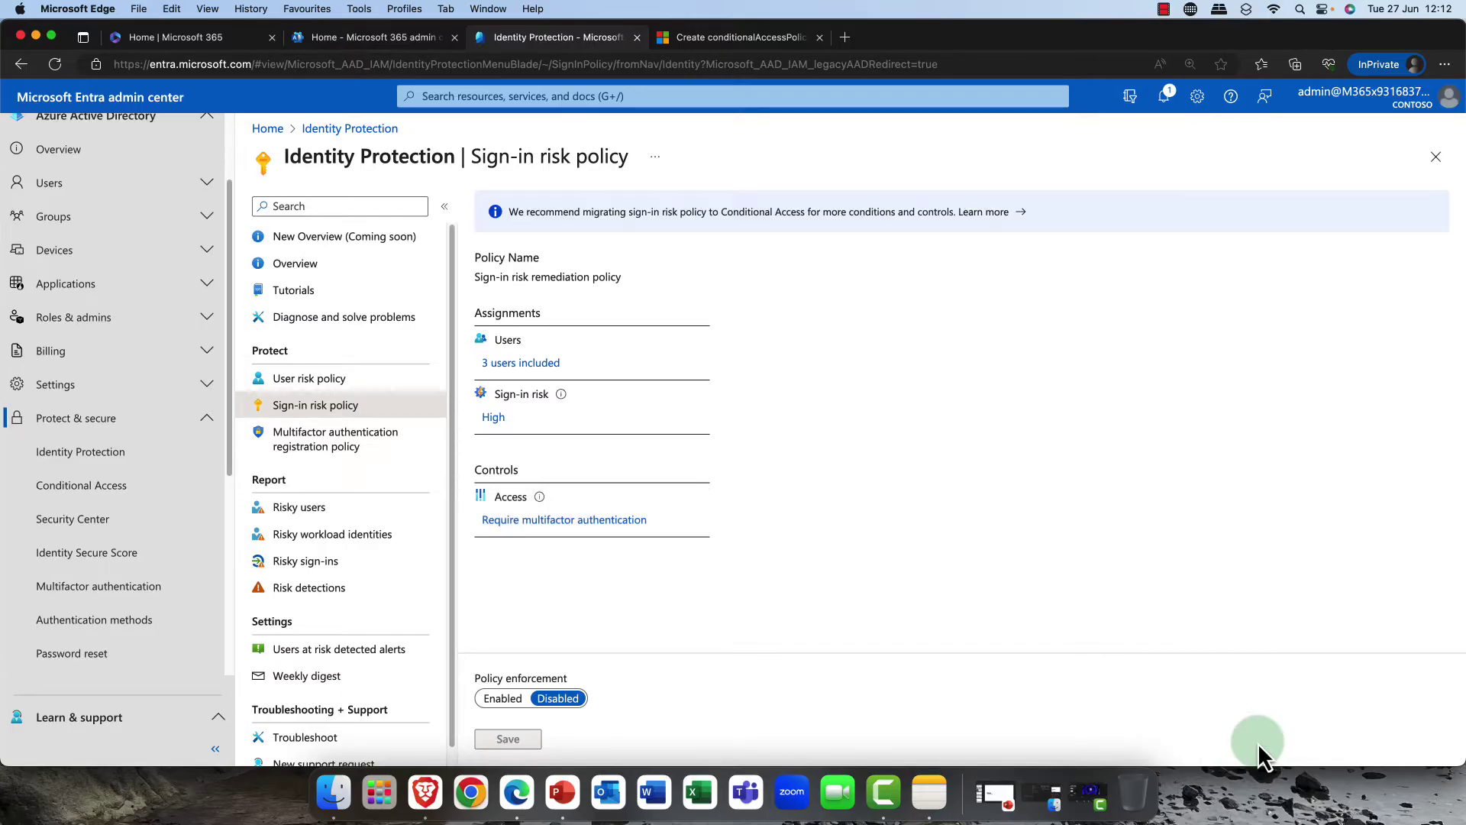
Start a new IP ranges location named Oslo in the Conditional Access named locations and mark it as trusted
{"action": "left_click", "coordinate": [76, 493]}
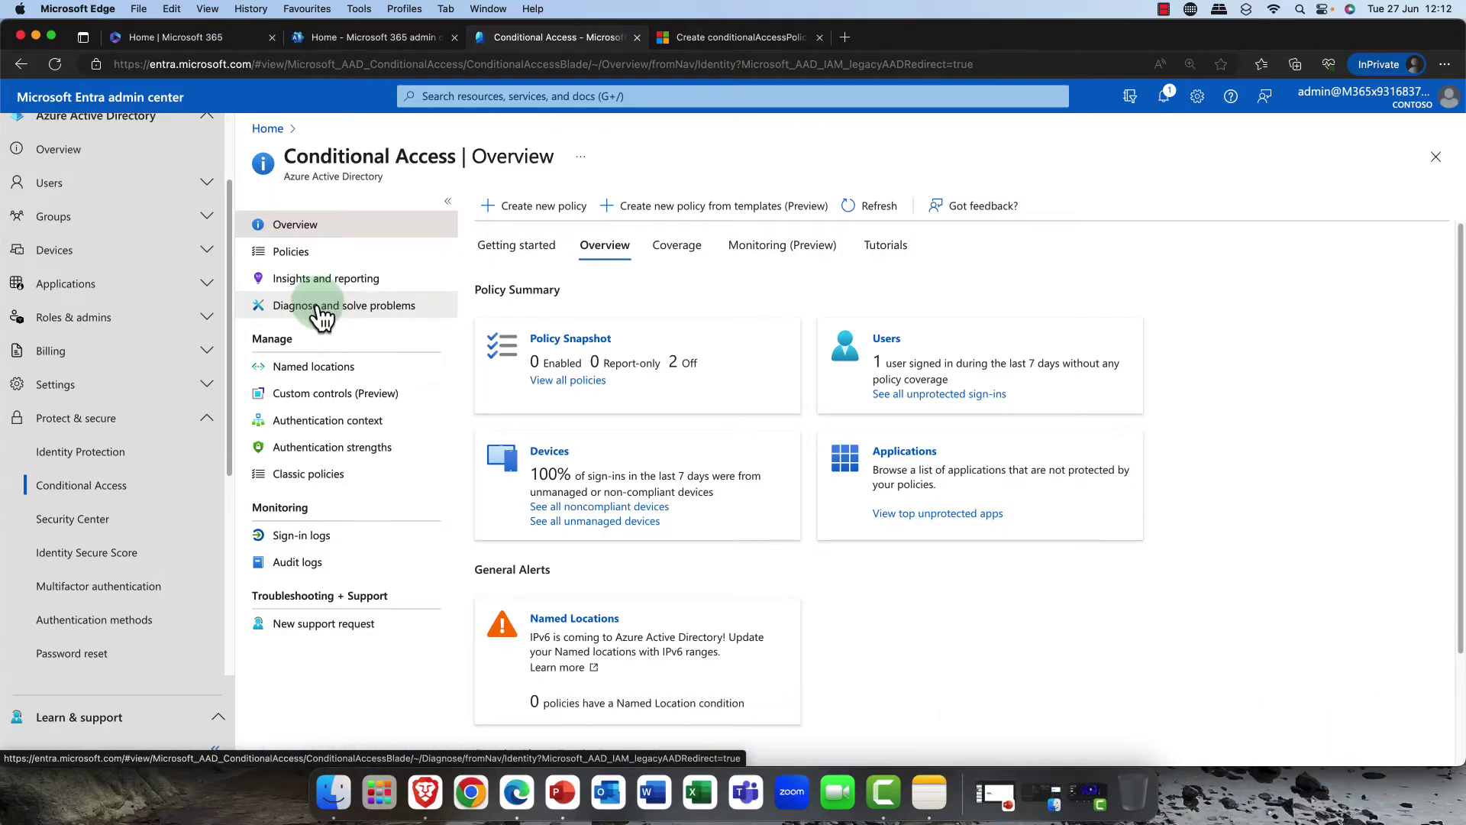
{"action": "left_click", "coordinate": [314, 370]}
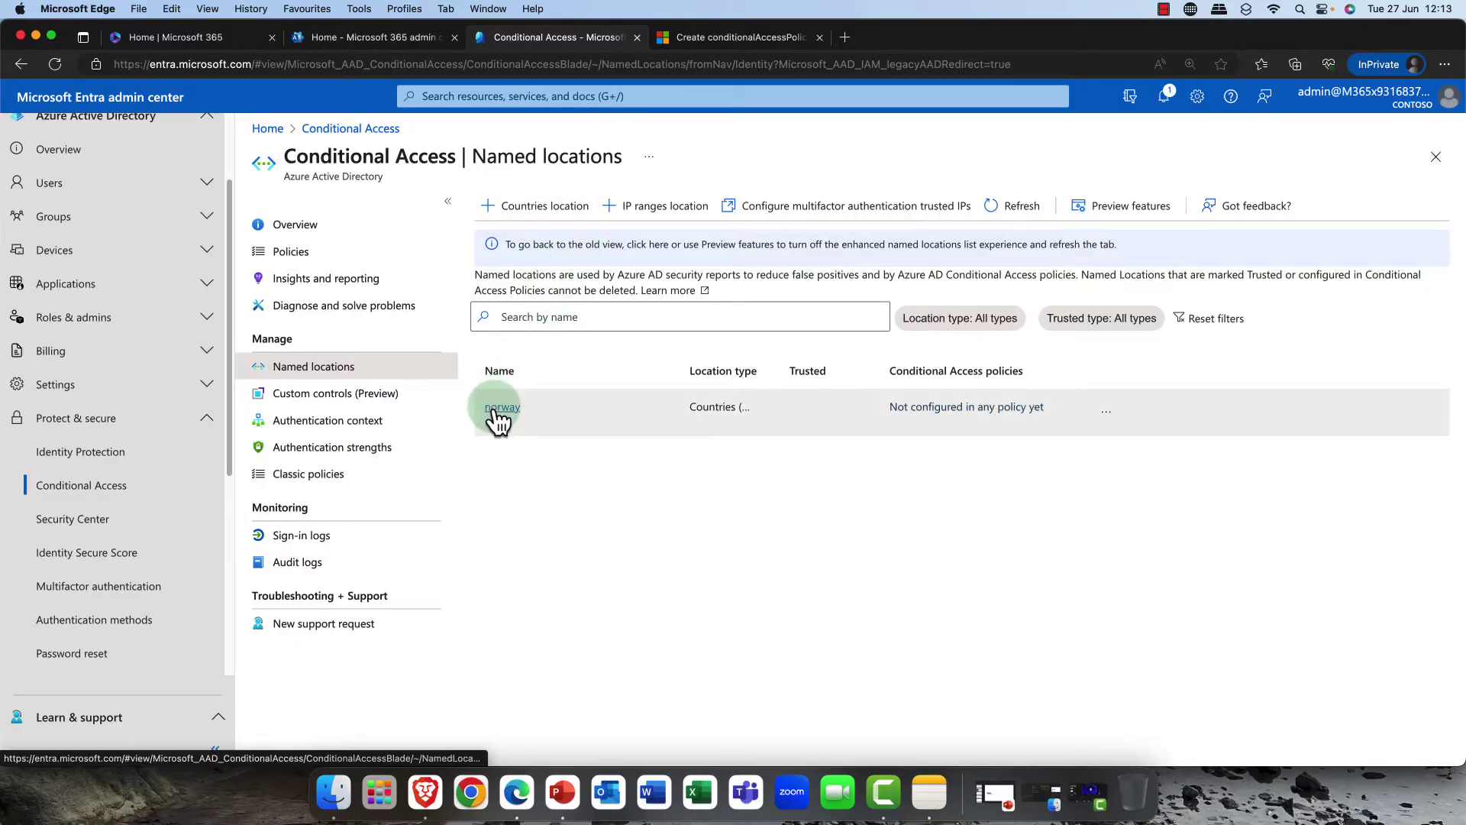
{"action": "left_click", "coordinate": [655, 208]}
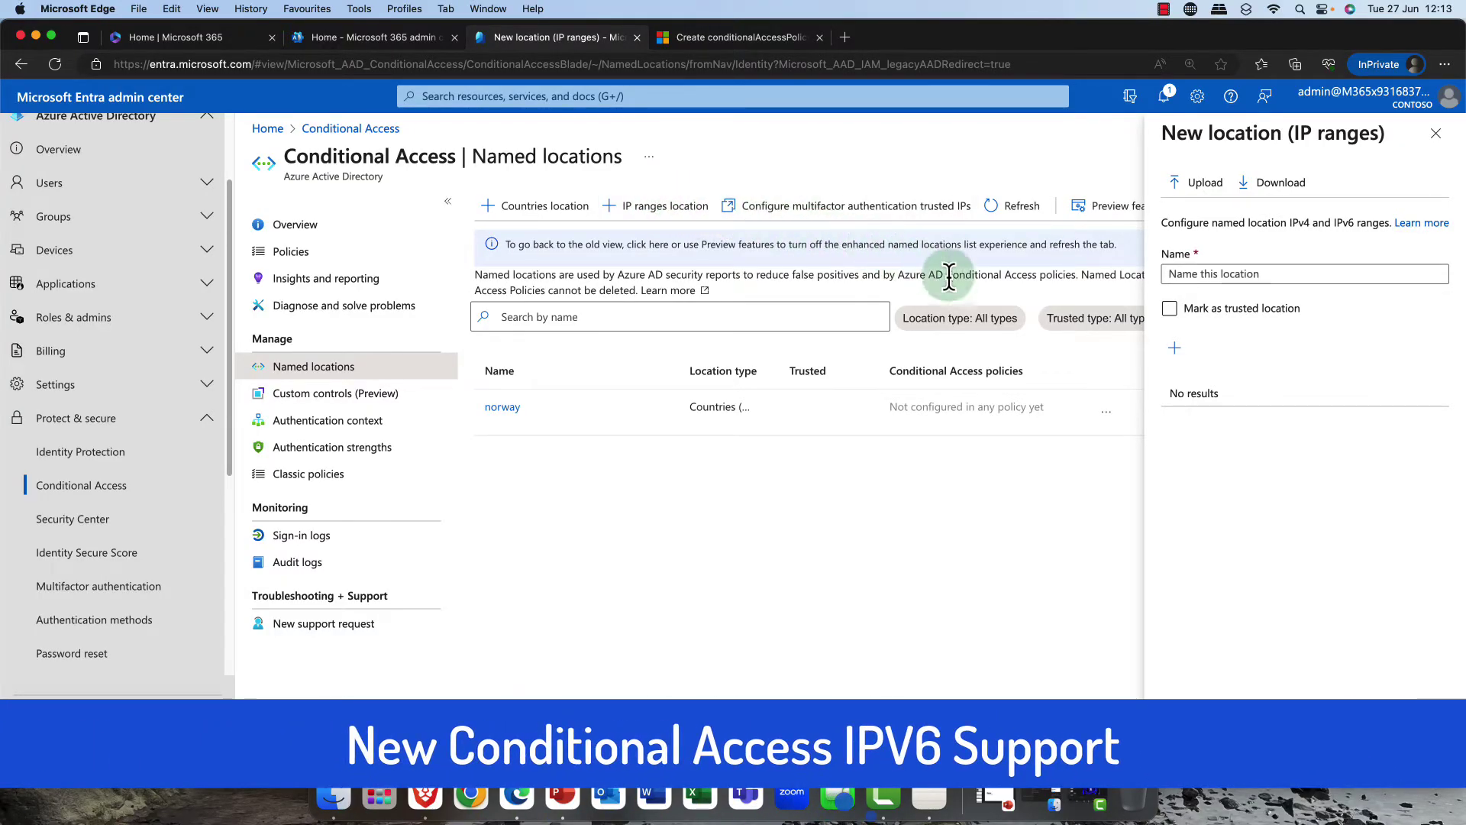
{"action": "left_click", "coordinate": [1184, 274]}
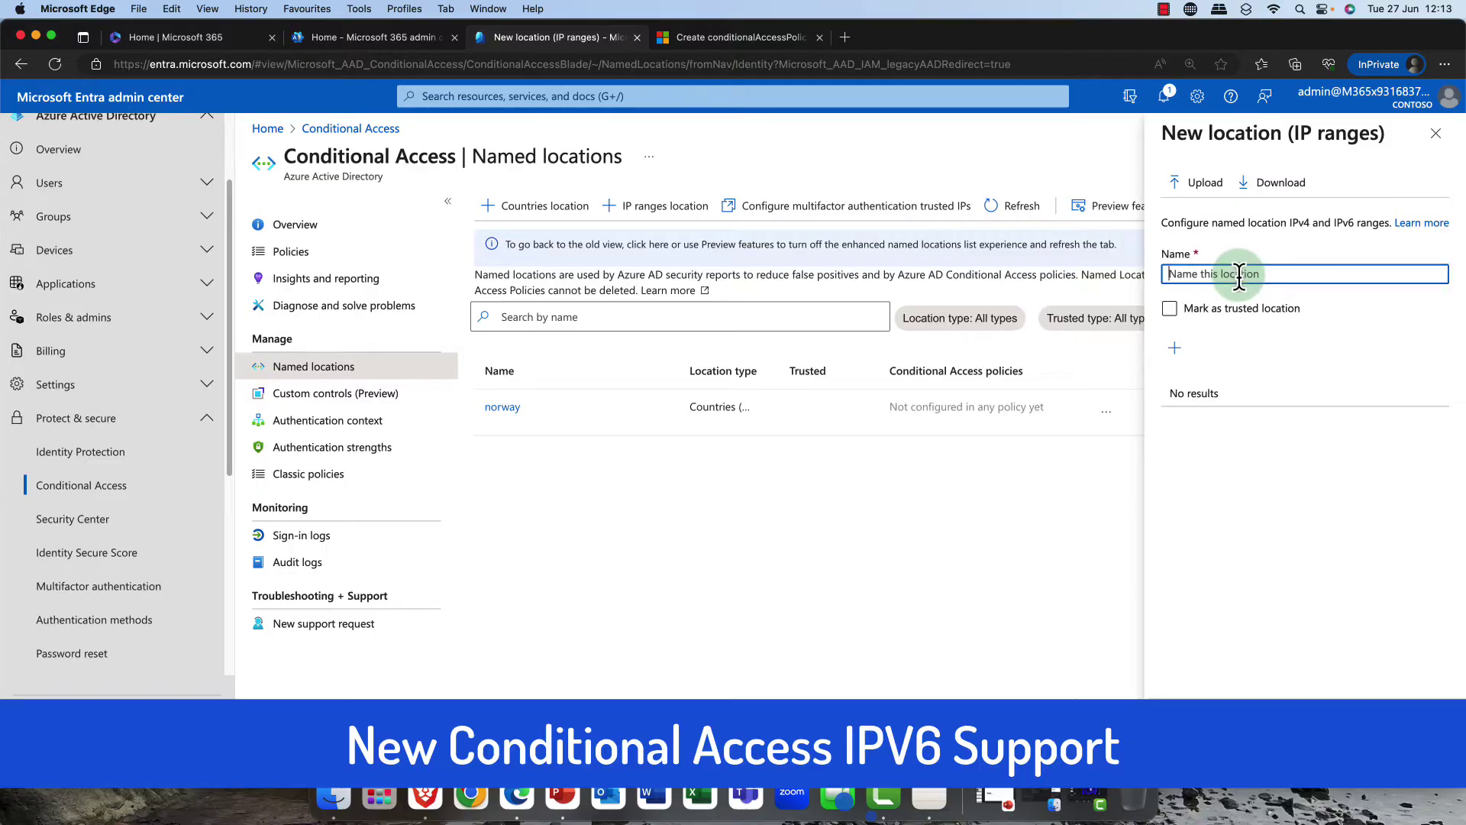
{"action": "type", "text": "O"}
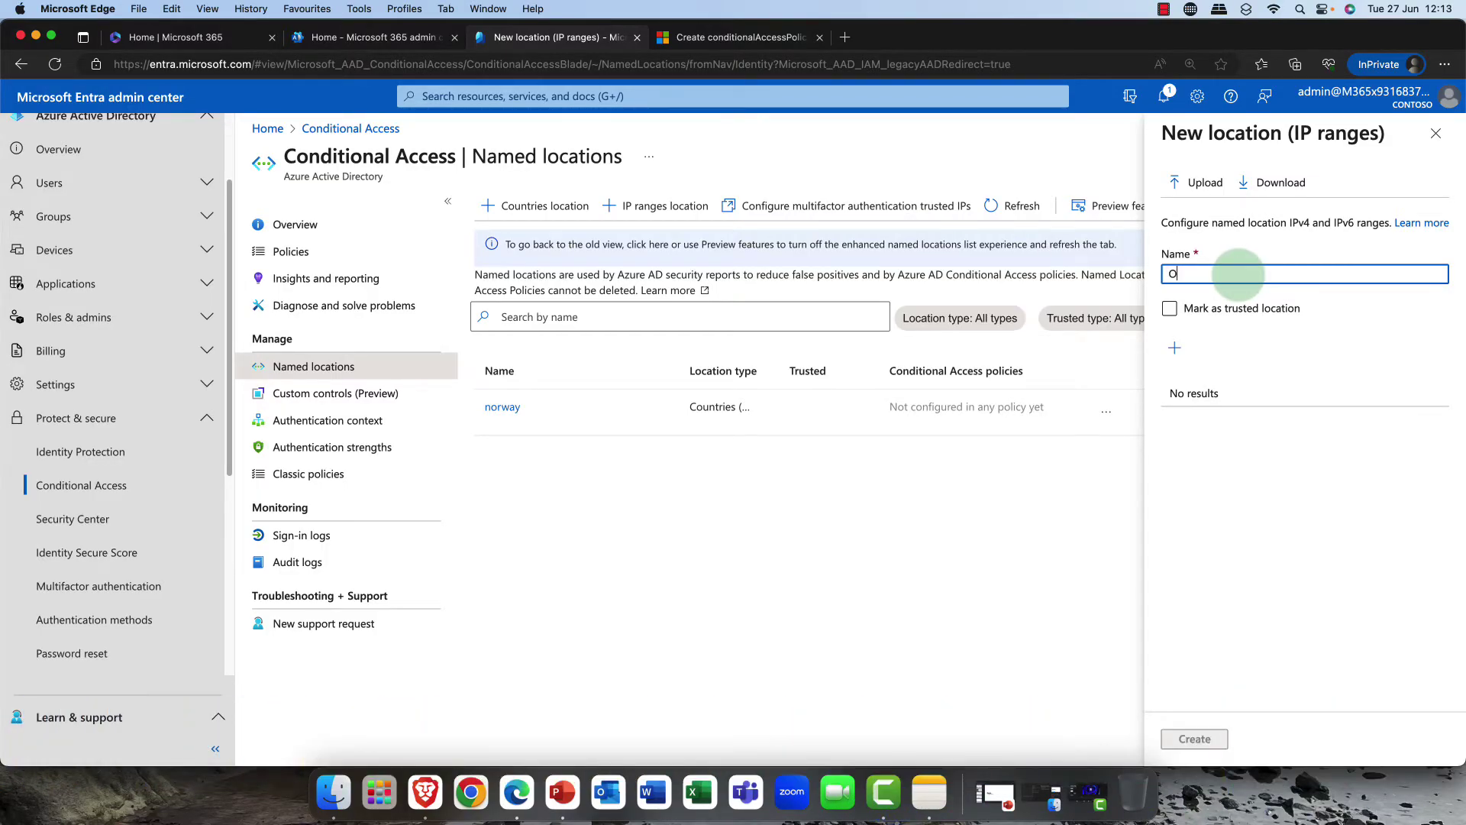
{"action": "type", "text": "slo"}
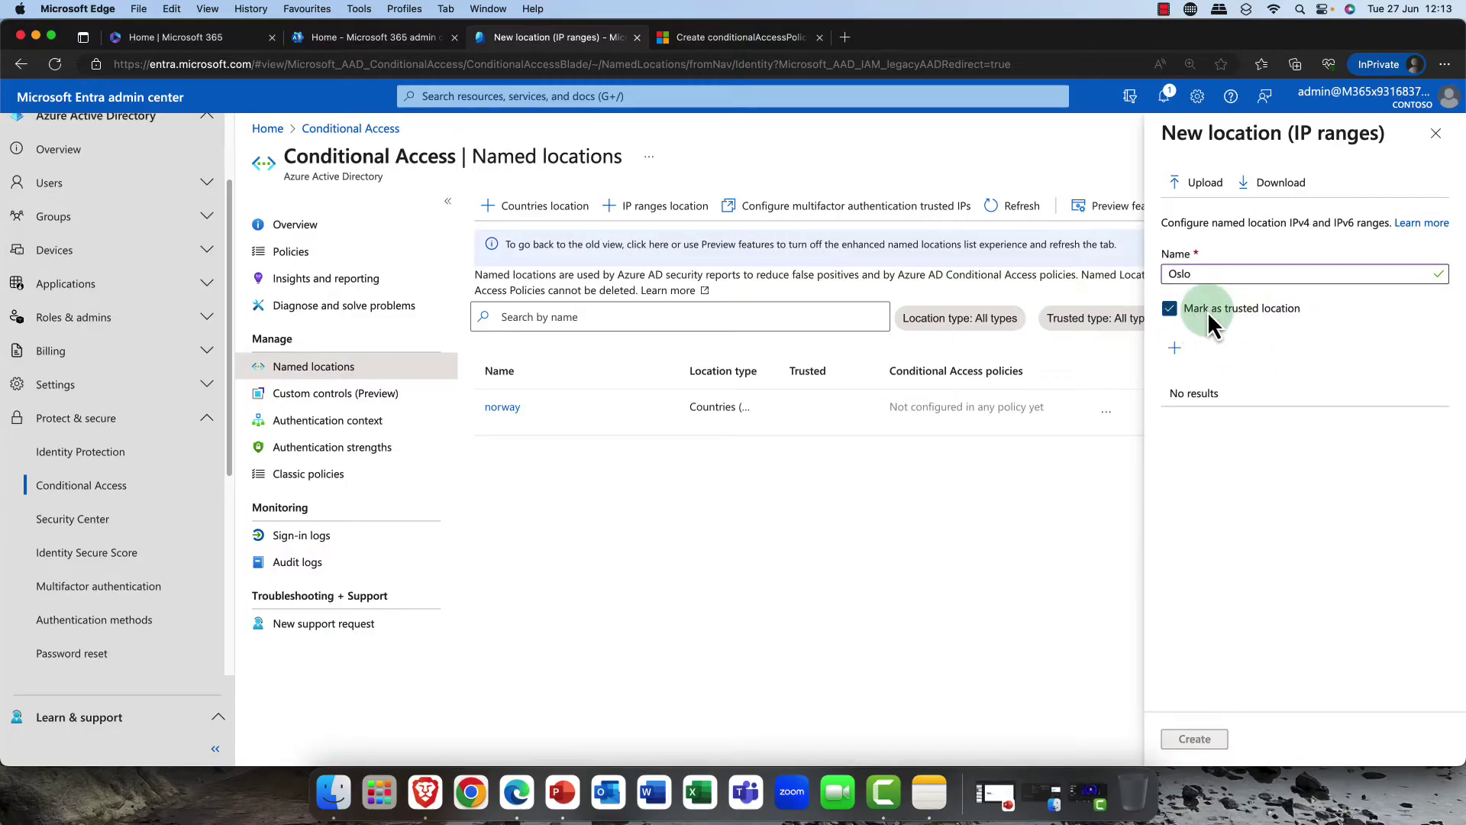
Open the IPv4 or IPv6 range entry for the Oslo location, cancel it and discard the unsaved location
{"action": "left_click", "coordinate": [1175, 352]}
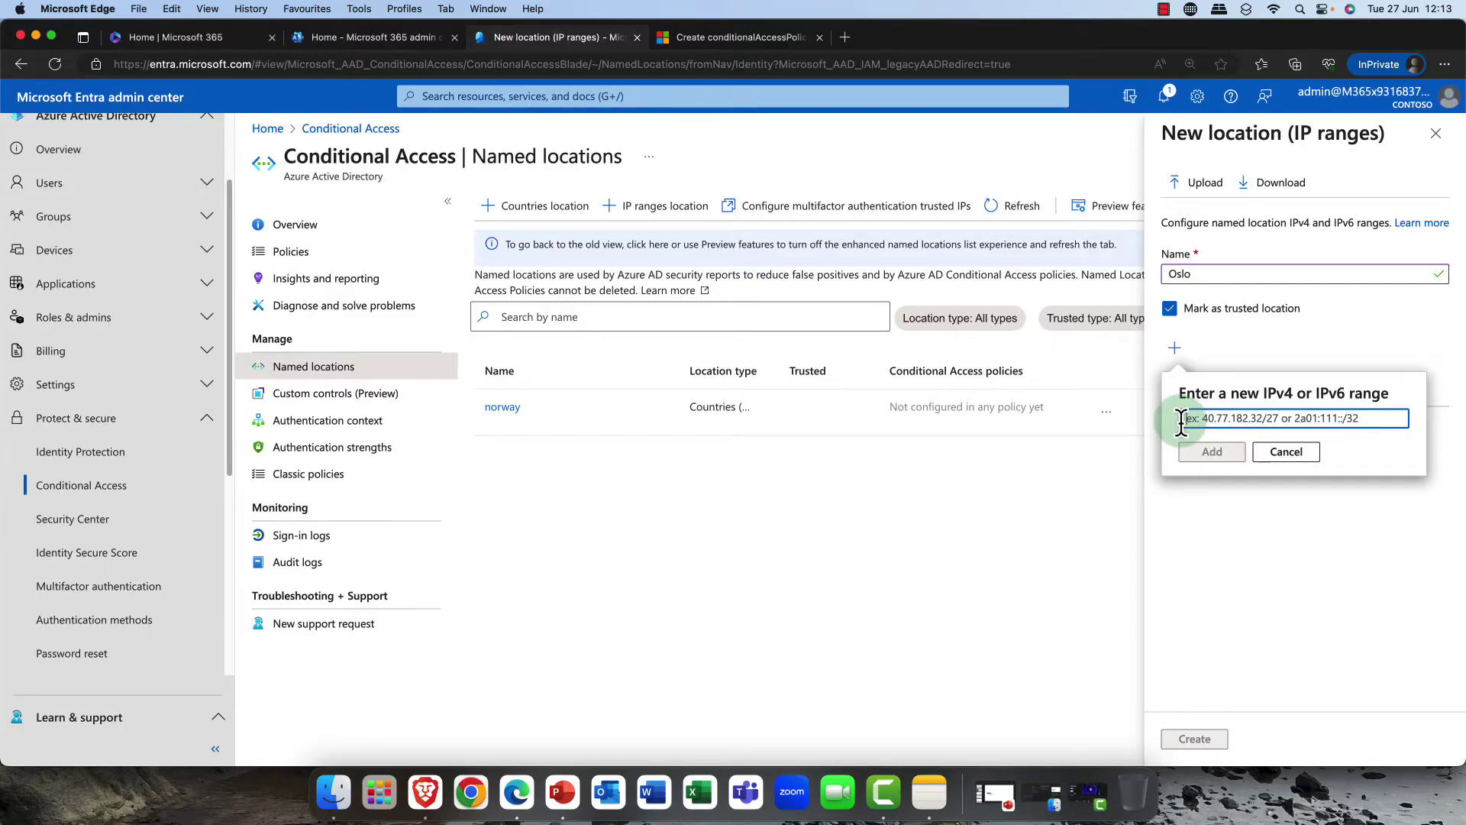
{"action": "left_click", "coordinate": [1291, 453]}
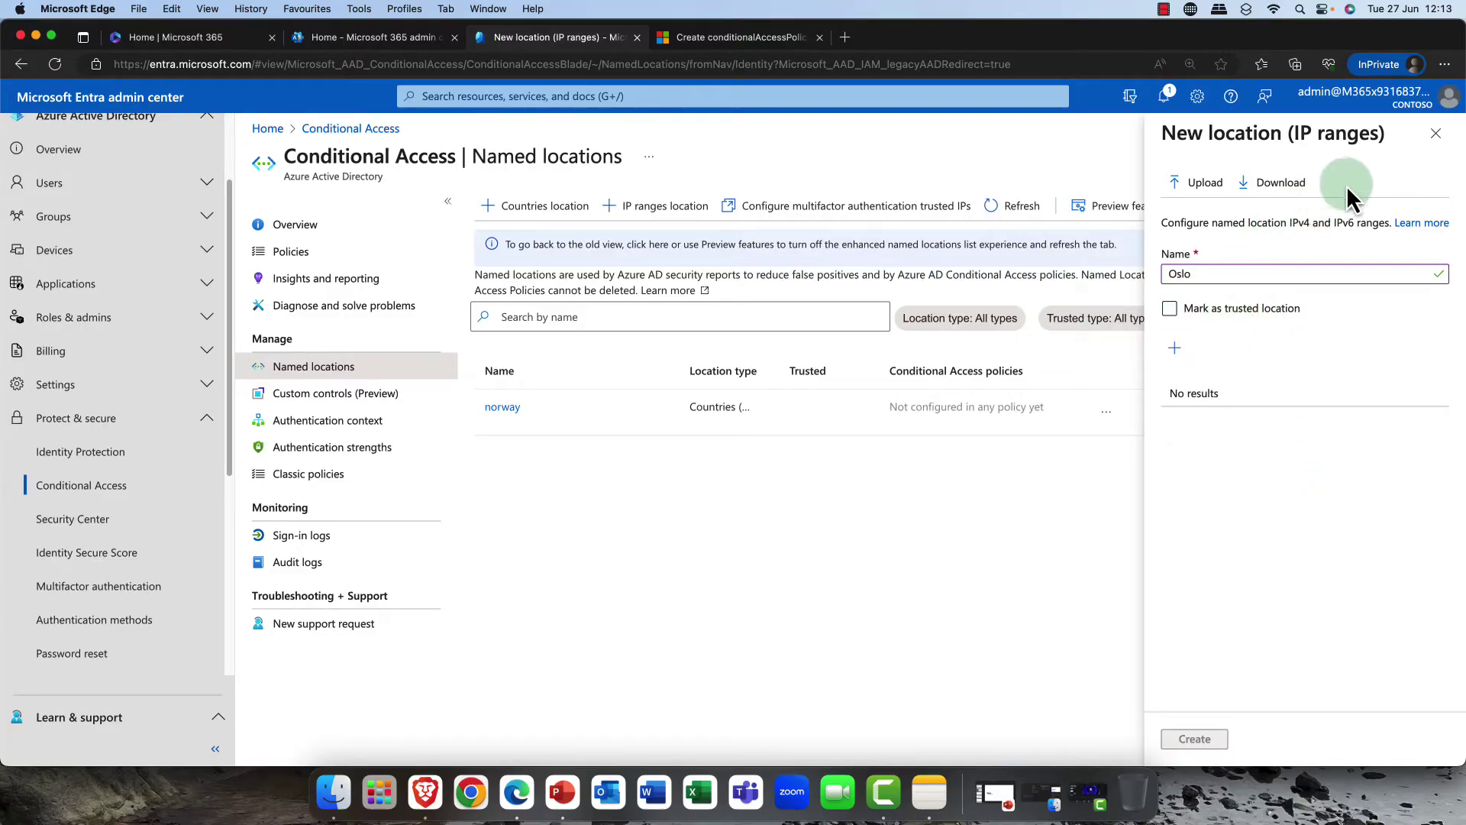
{"action": "left_click", "coordinate": [1435, 133]}
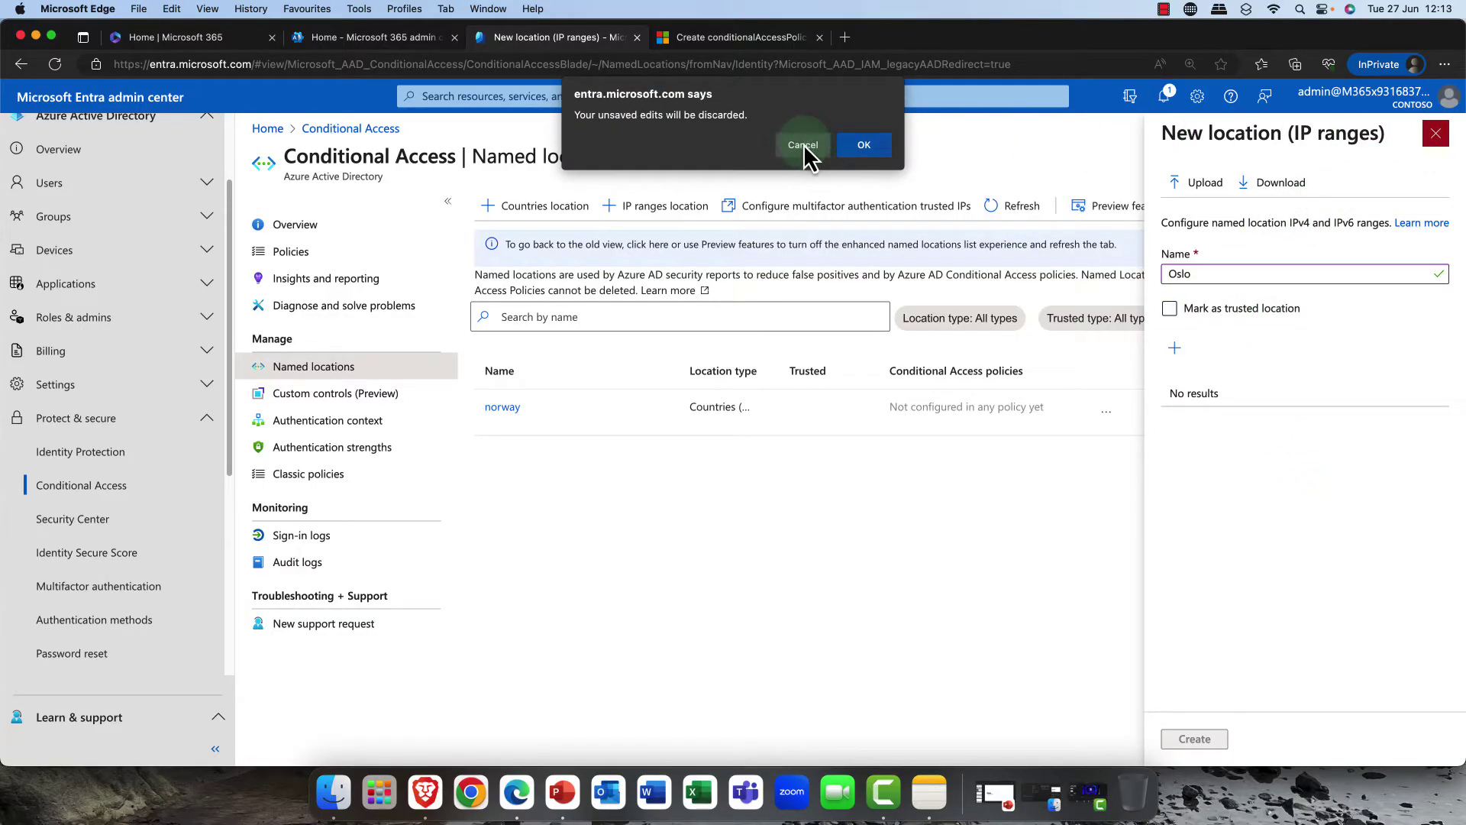
{"action": "left_click", "coordinate": [859, 146]}
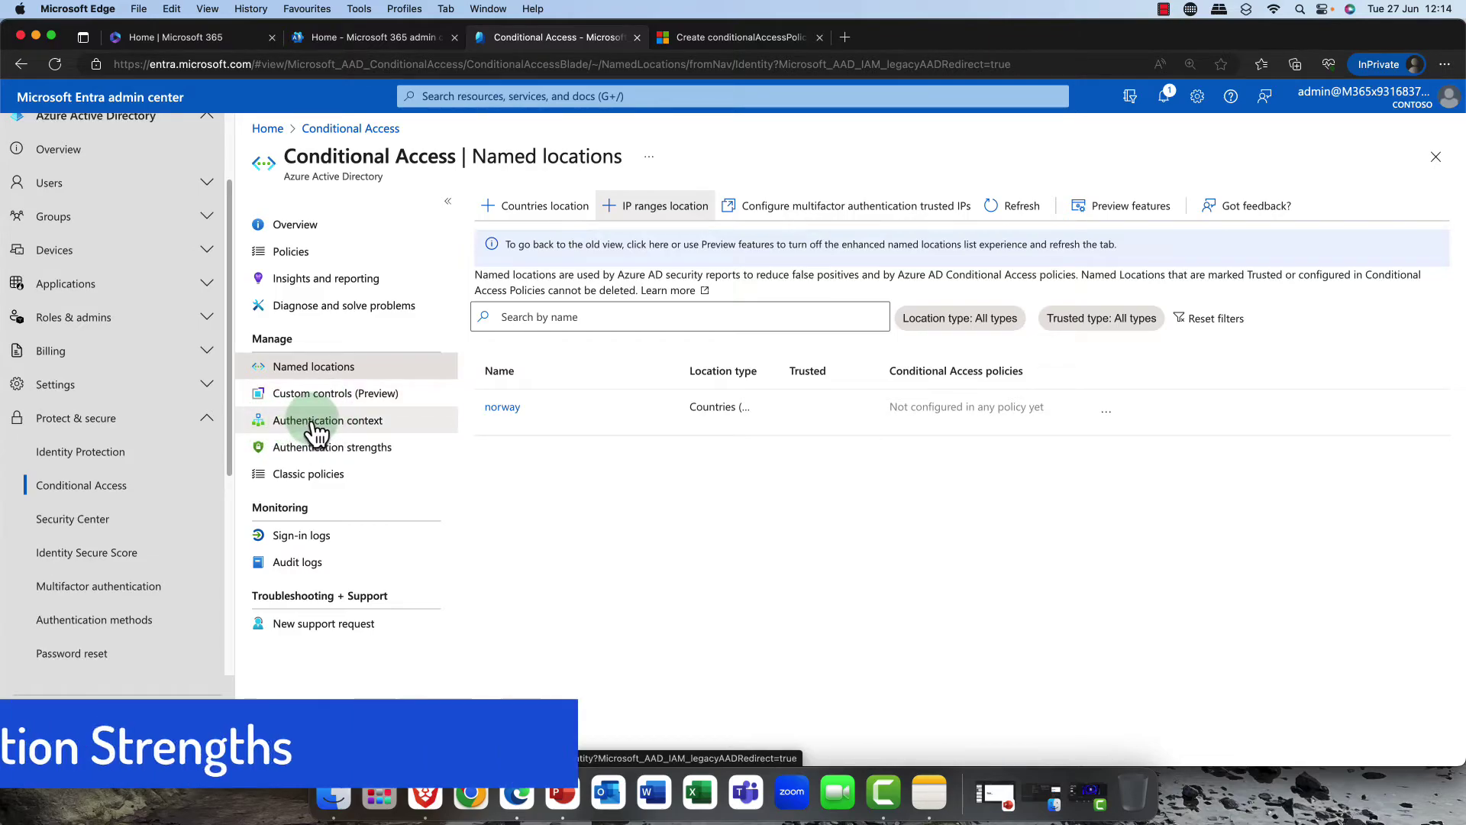
Start a new custom authentication strength in Conditional Access and name it "Corp Auth Strengh"
{"action": "left_click", "coordinate": [341, 455]}
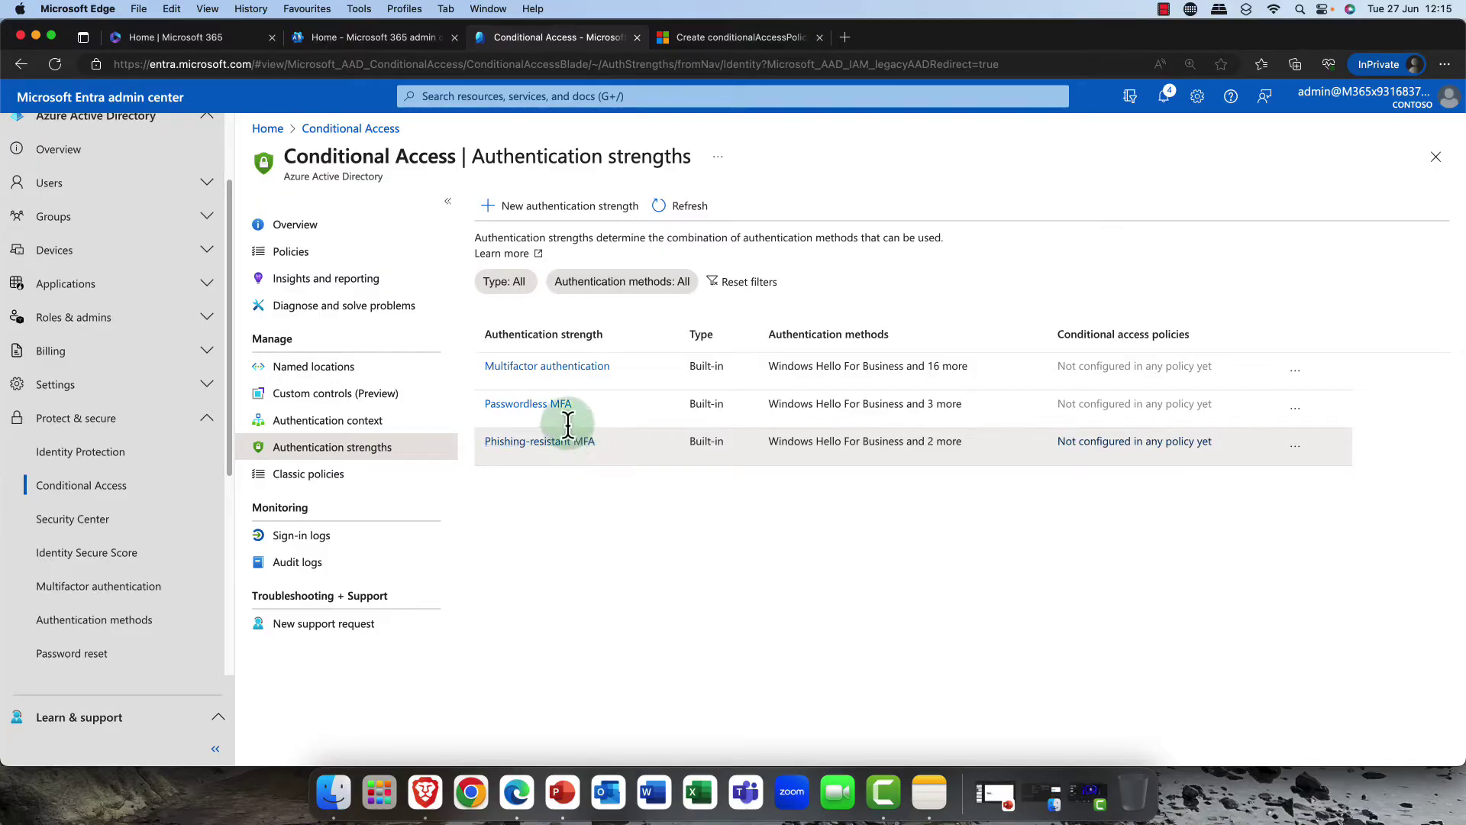
{"action": "left_click", "coordinate": [574, 208]}
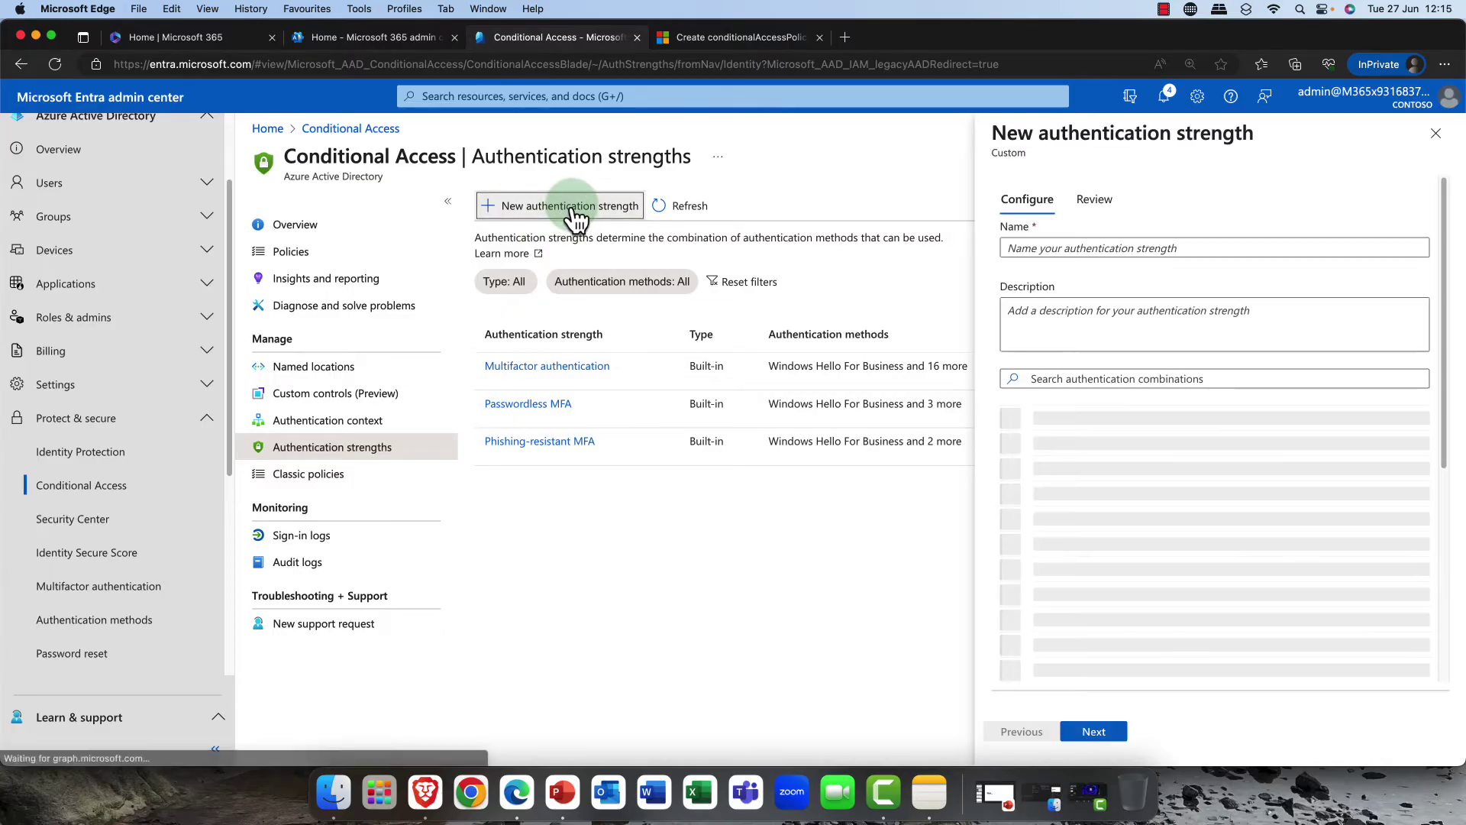
{"action": "left_click", "coordinate": [1133, 246]}
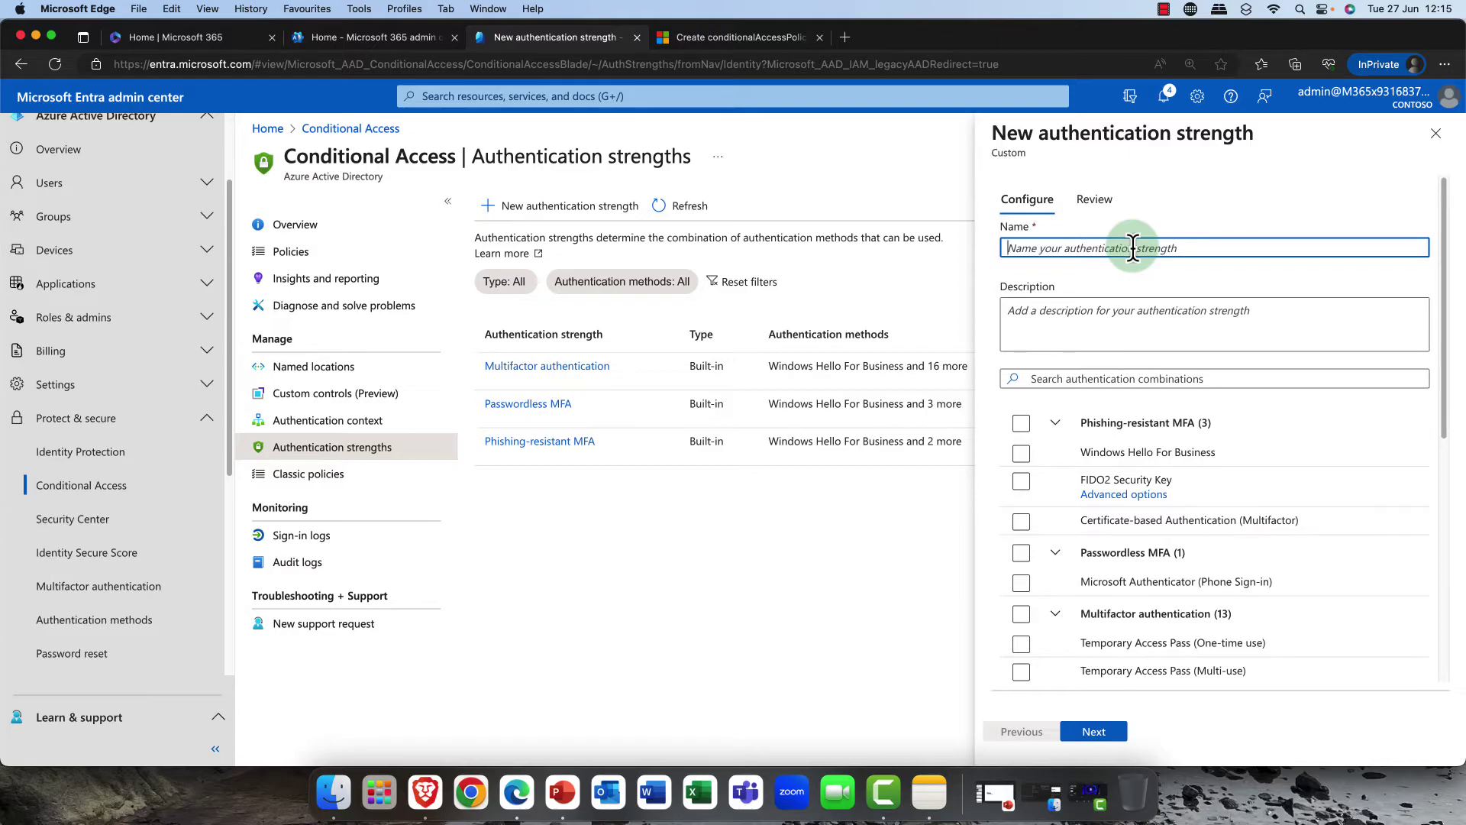
{"action": "type", "text": "Corp Auth Strengh"}
Include all Phishing-resistant MFA, Passwordless MFA and Multifactor authentication combinations in the new authentication strength
{"action": "scroll", "coordinate": [1051, 482], "scroll_direction": "down", "scroll_amount": 1}
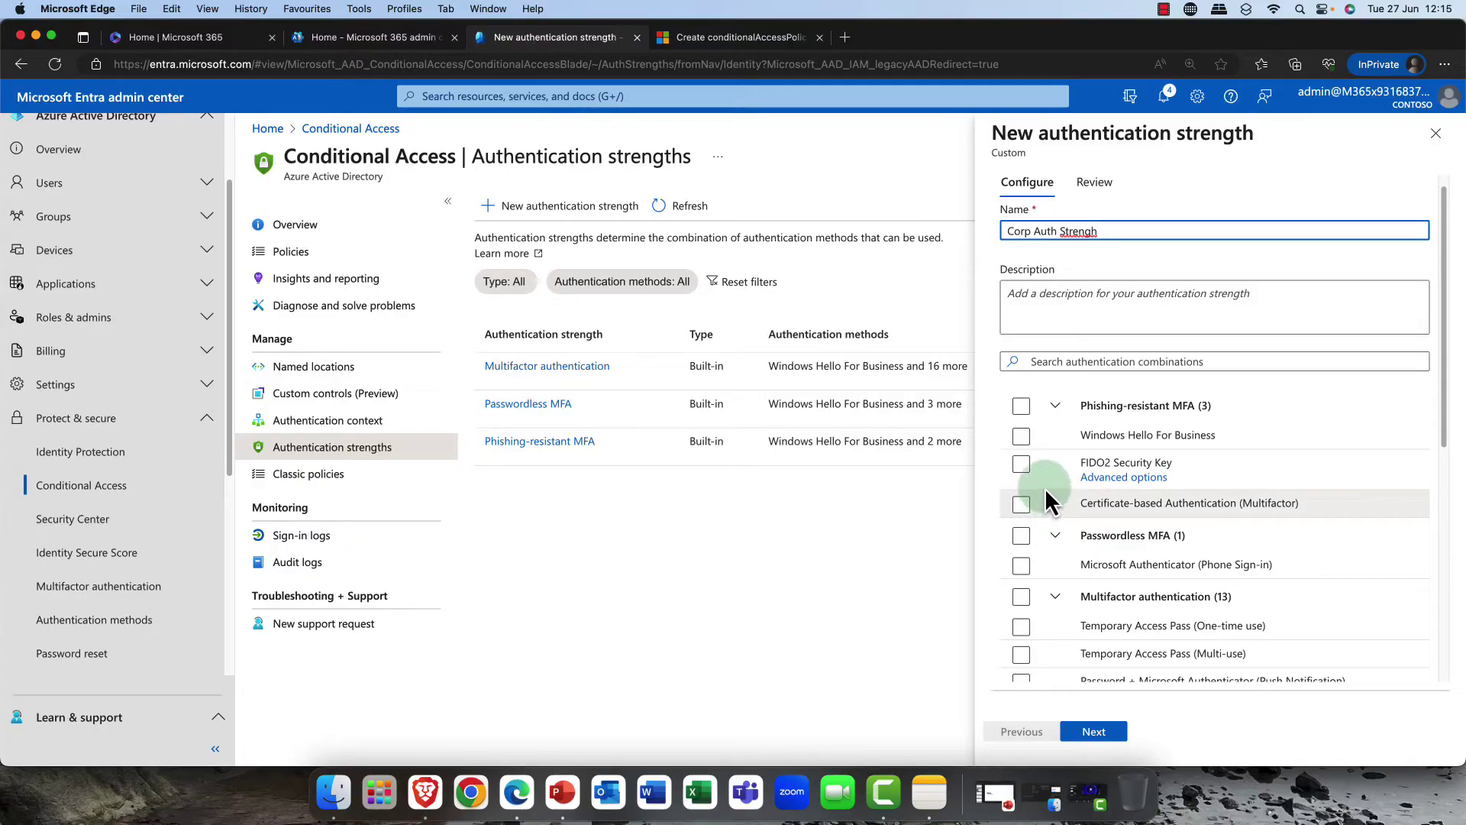
{"action": "left_click", "coordinate": [1022, 406]}
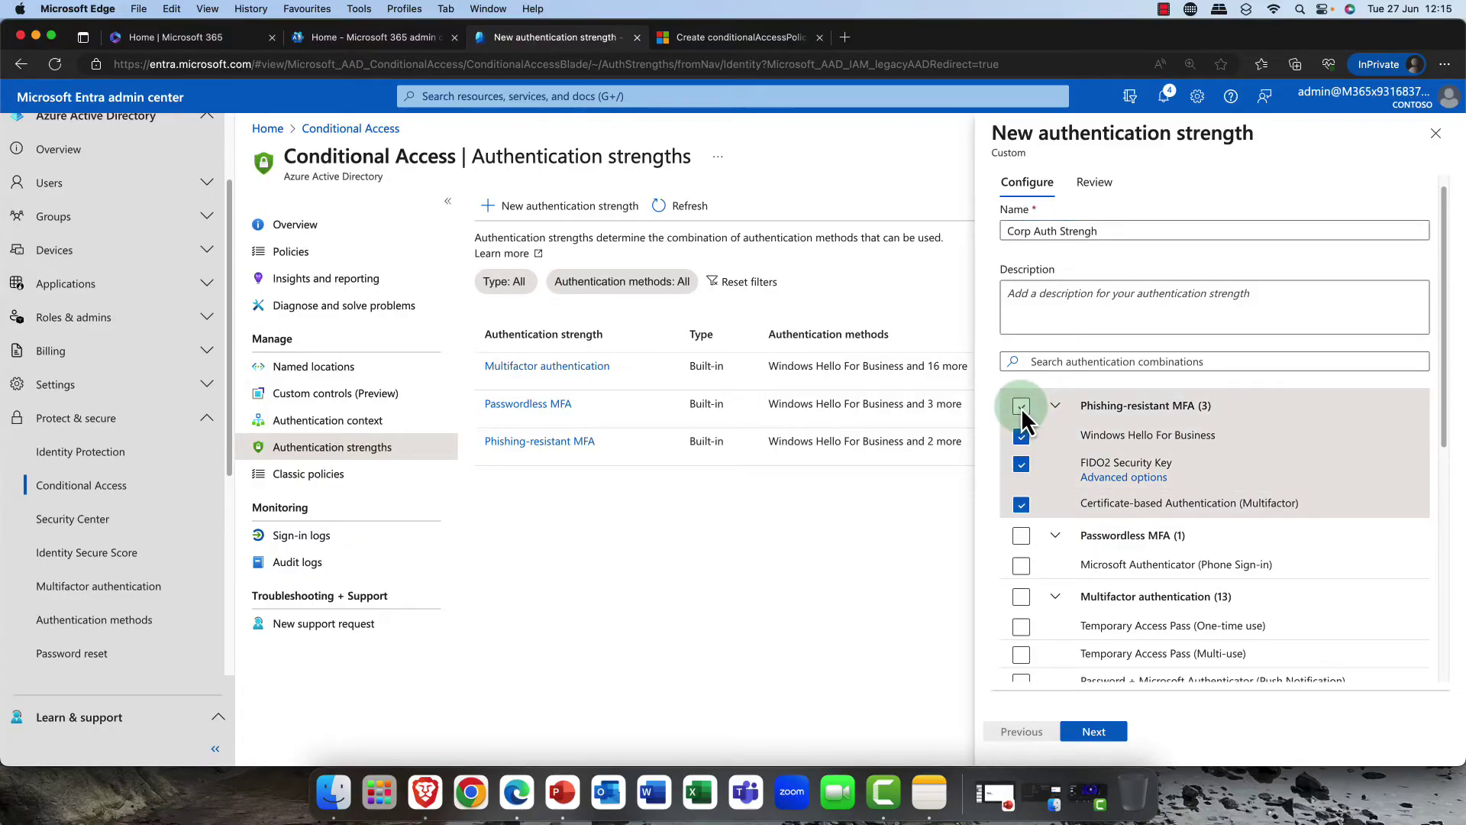
{"action": "left_click", "coordinate": [1021, 538]}
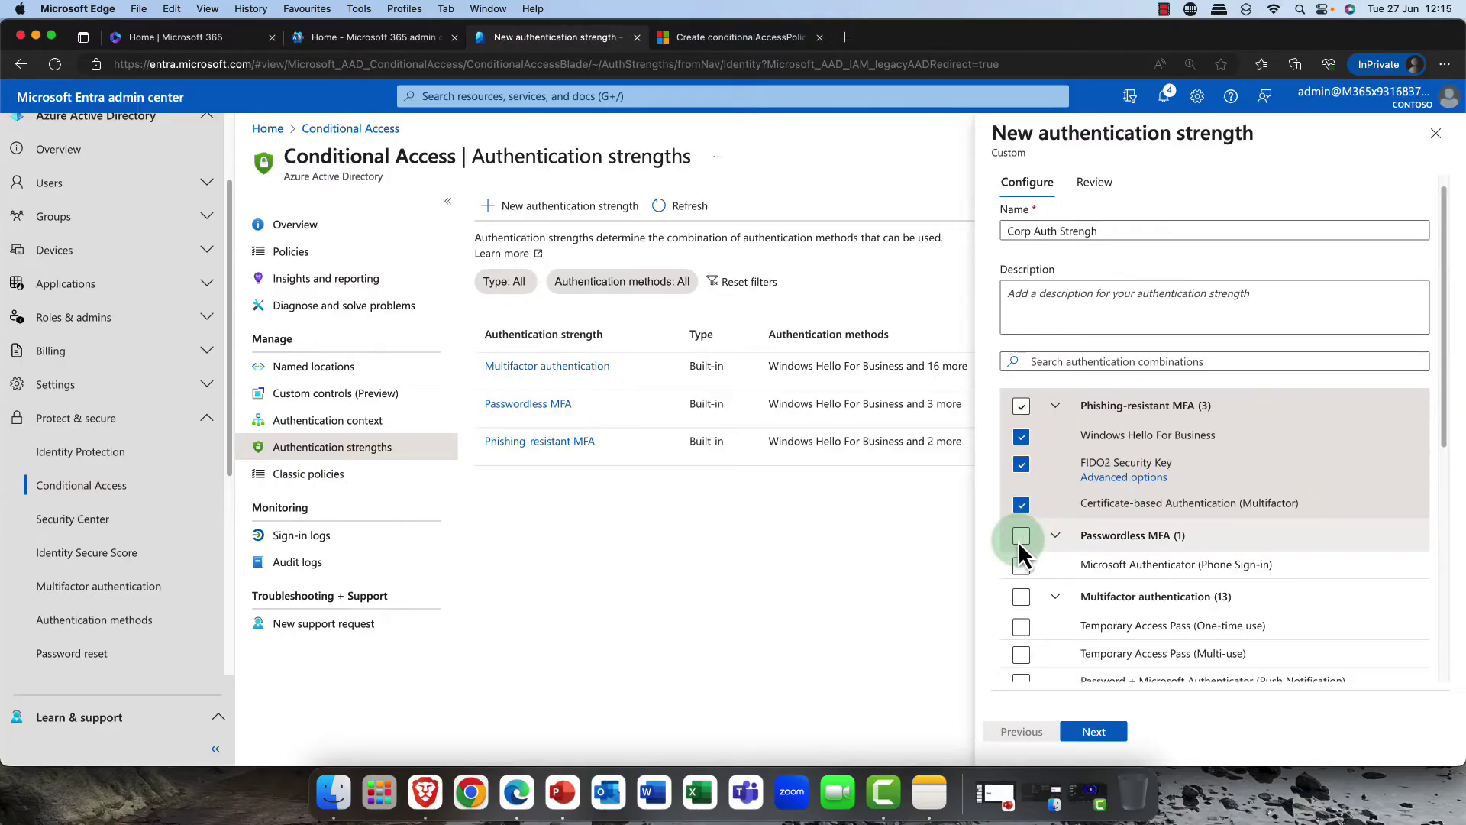
{"action": "scroll", "coordinate": [1069, 531], "scroll_direction": "down", "scroll_amount": 5}
{"action": "left_click", "coordinate": [1022, 422]}
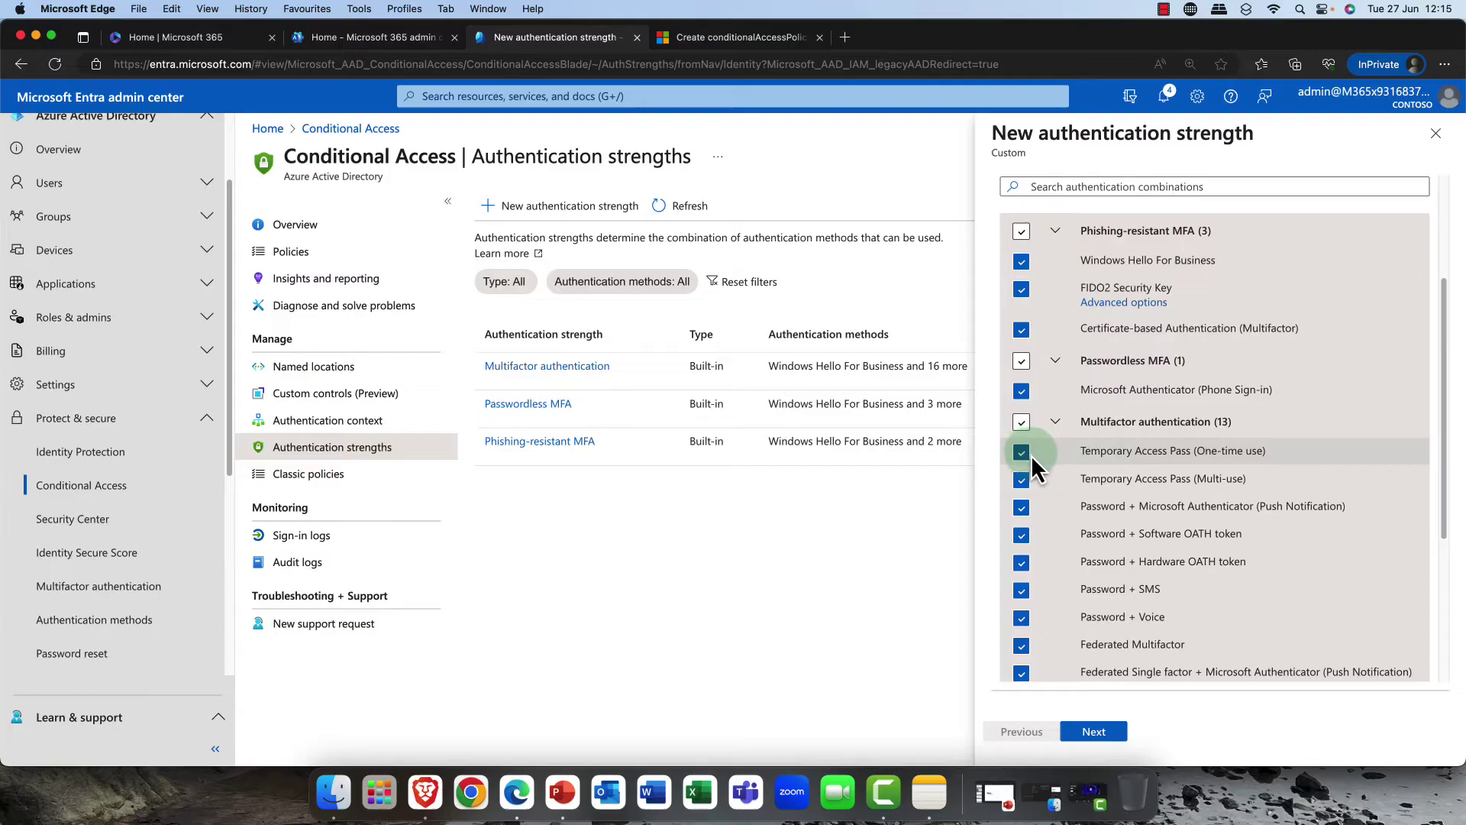
{"action": "scroll", "coordinate": [1032, 458], "scroll_direction": "down", "scroll_amount": 7}
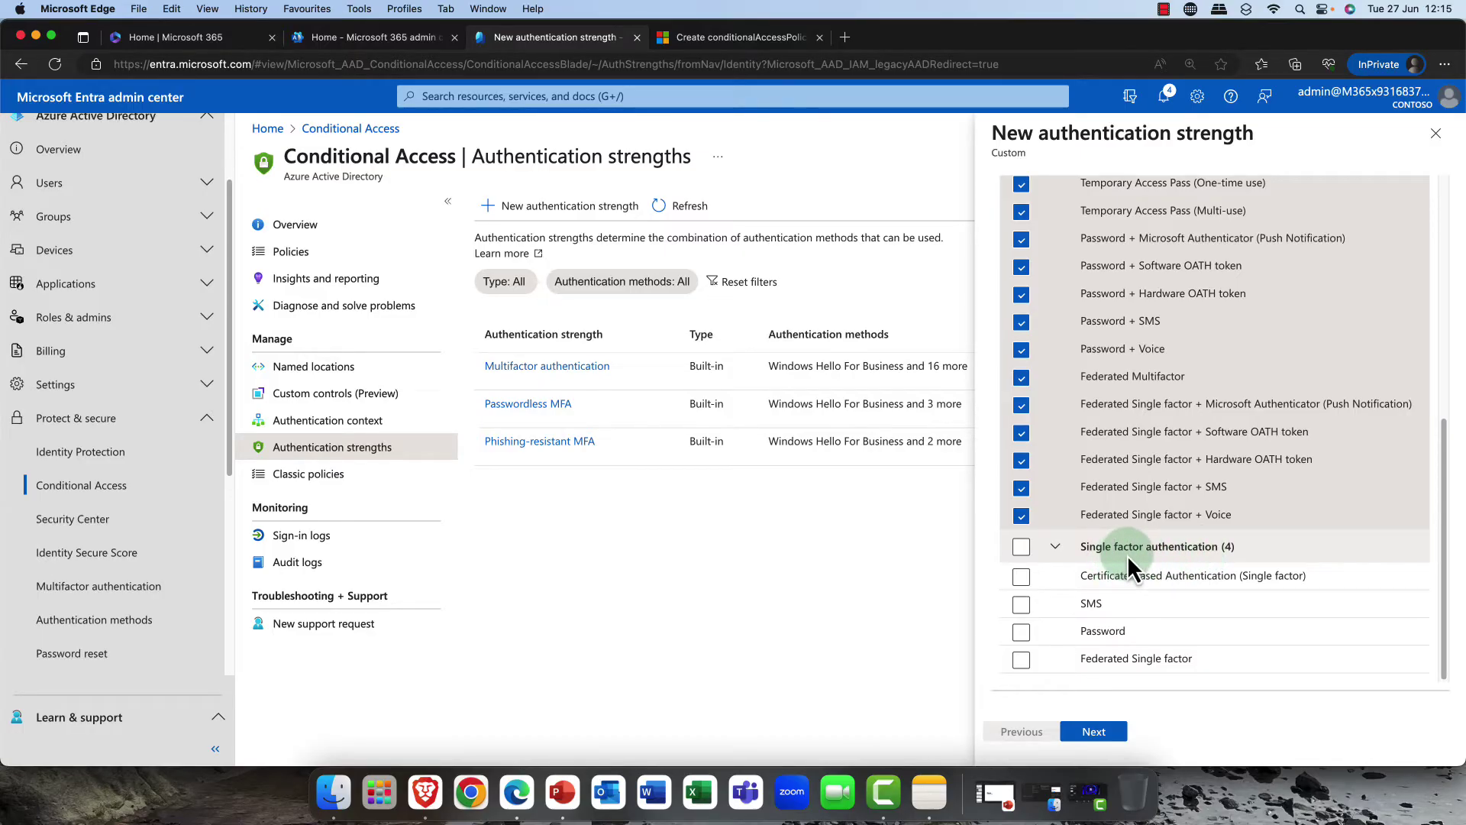
Review the selected authentication combinations and create the Corp Auth Strengh authentication strength
{"action": "scroll", "coordinate": [1126, 555], "scroll_direction": "up", "scroll_amount": 5}
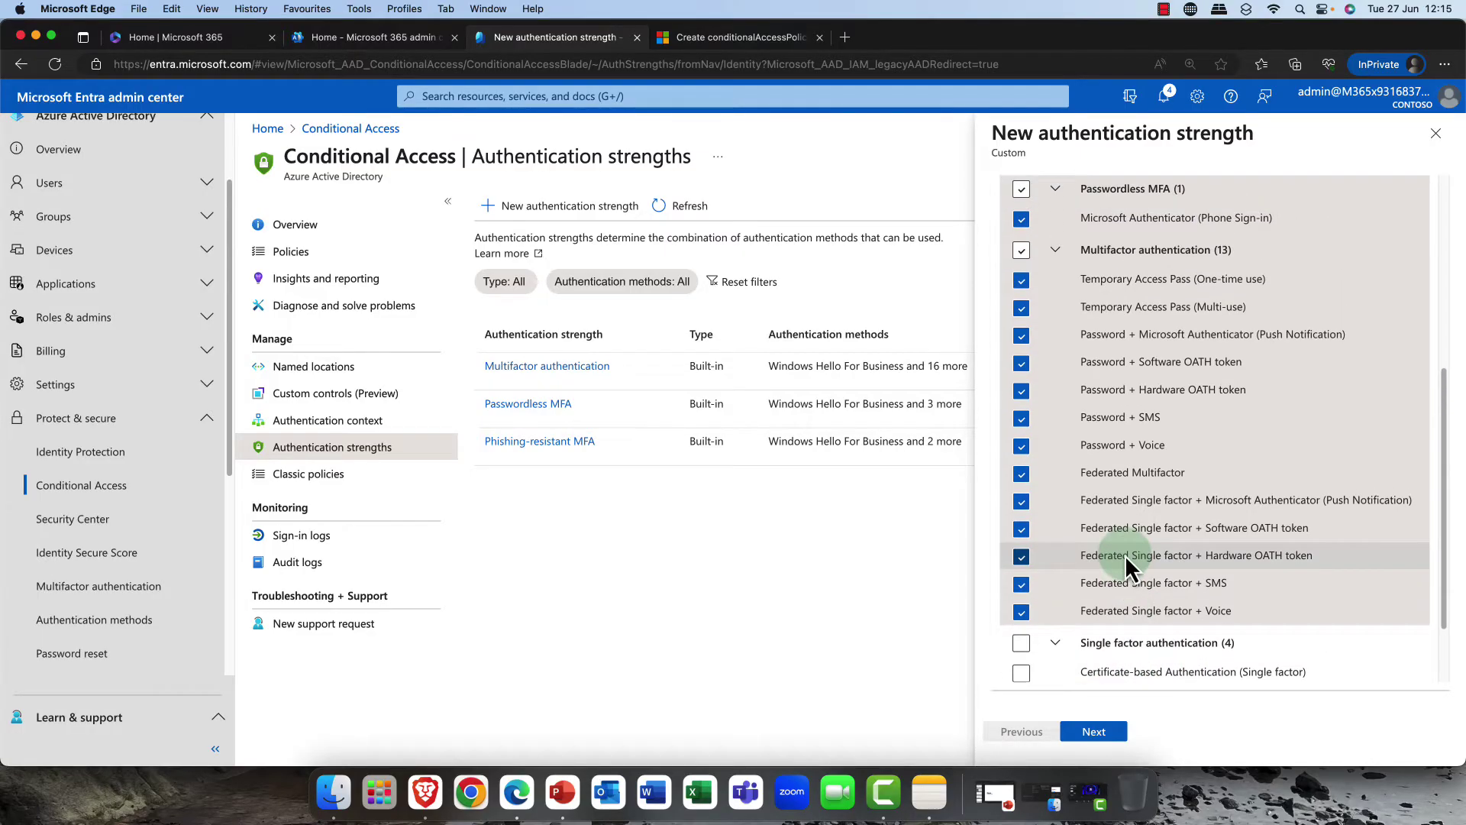
{"action": "scroll", "coordinate": [1126, 556], "scroll_direction": "up", "scroll_amount": 2}
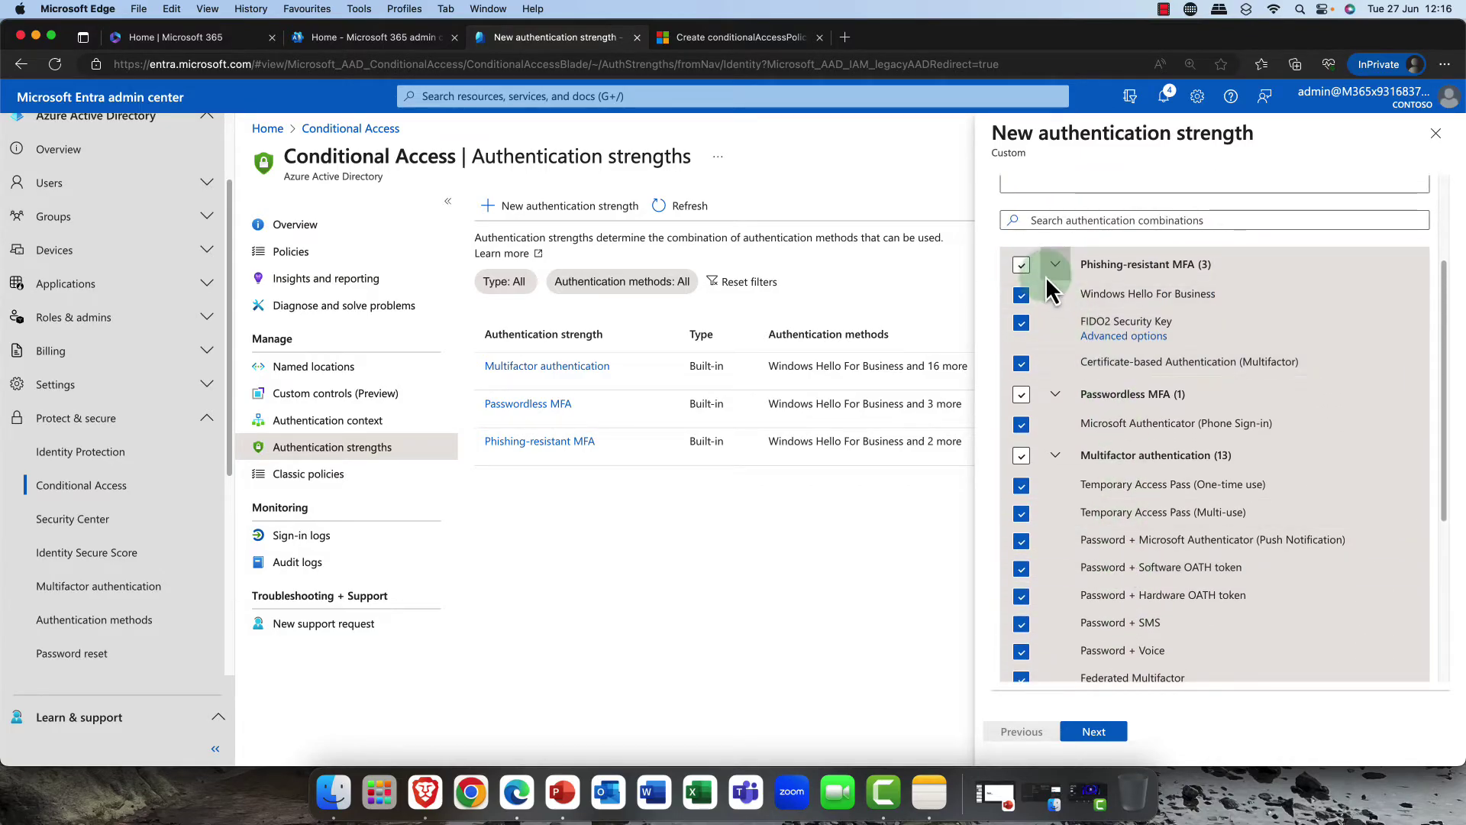
{"action": "left_click", "coordinate": [1090, 737]}
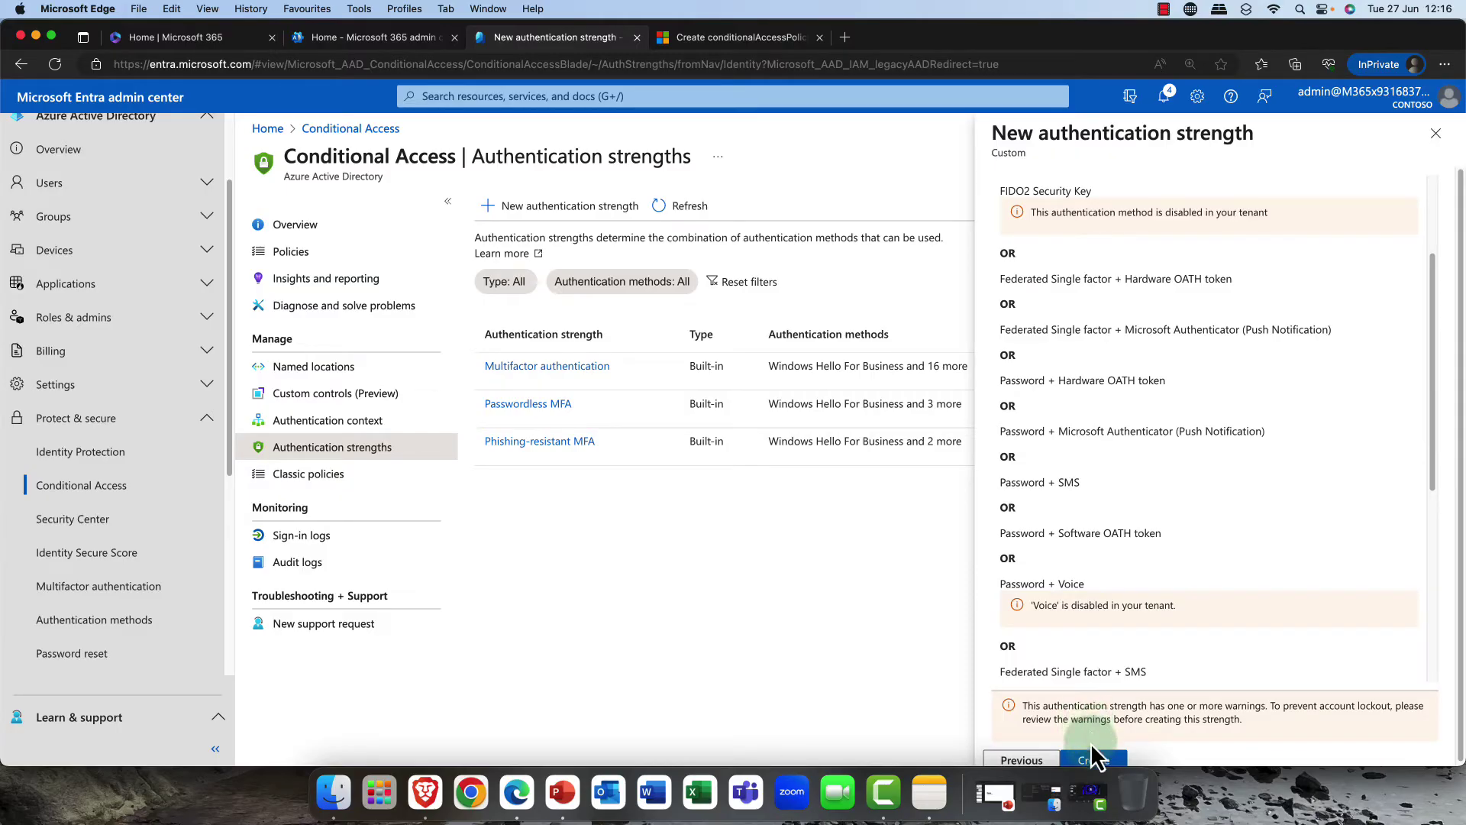
{"action": "left_click", "coordinate": [1093, 764]}
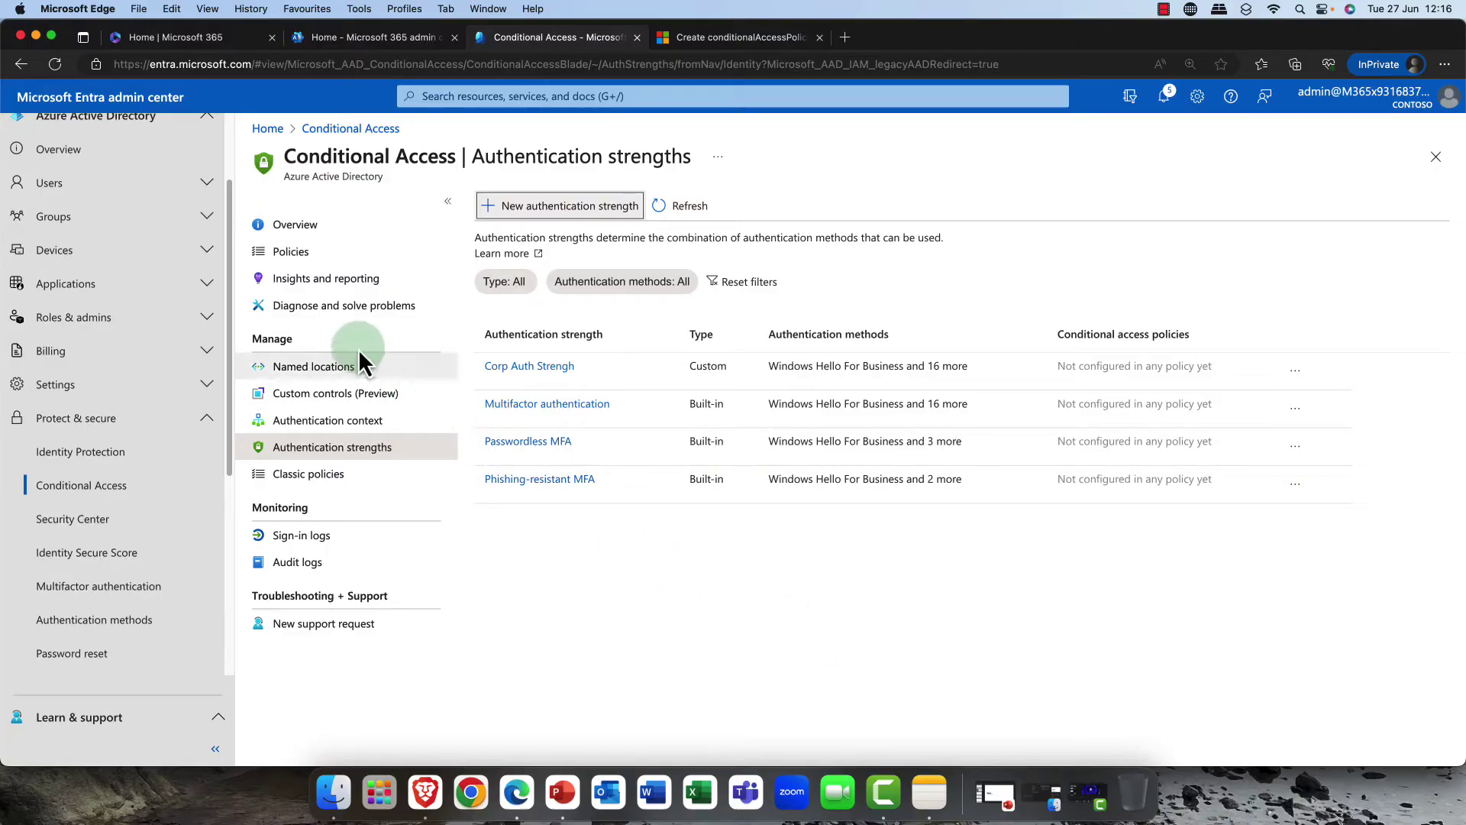
Go to the Conditional Access policies, view the form for uploading a policy file and close it
{"action": "left_click", "coordinate": [290, 256]}
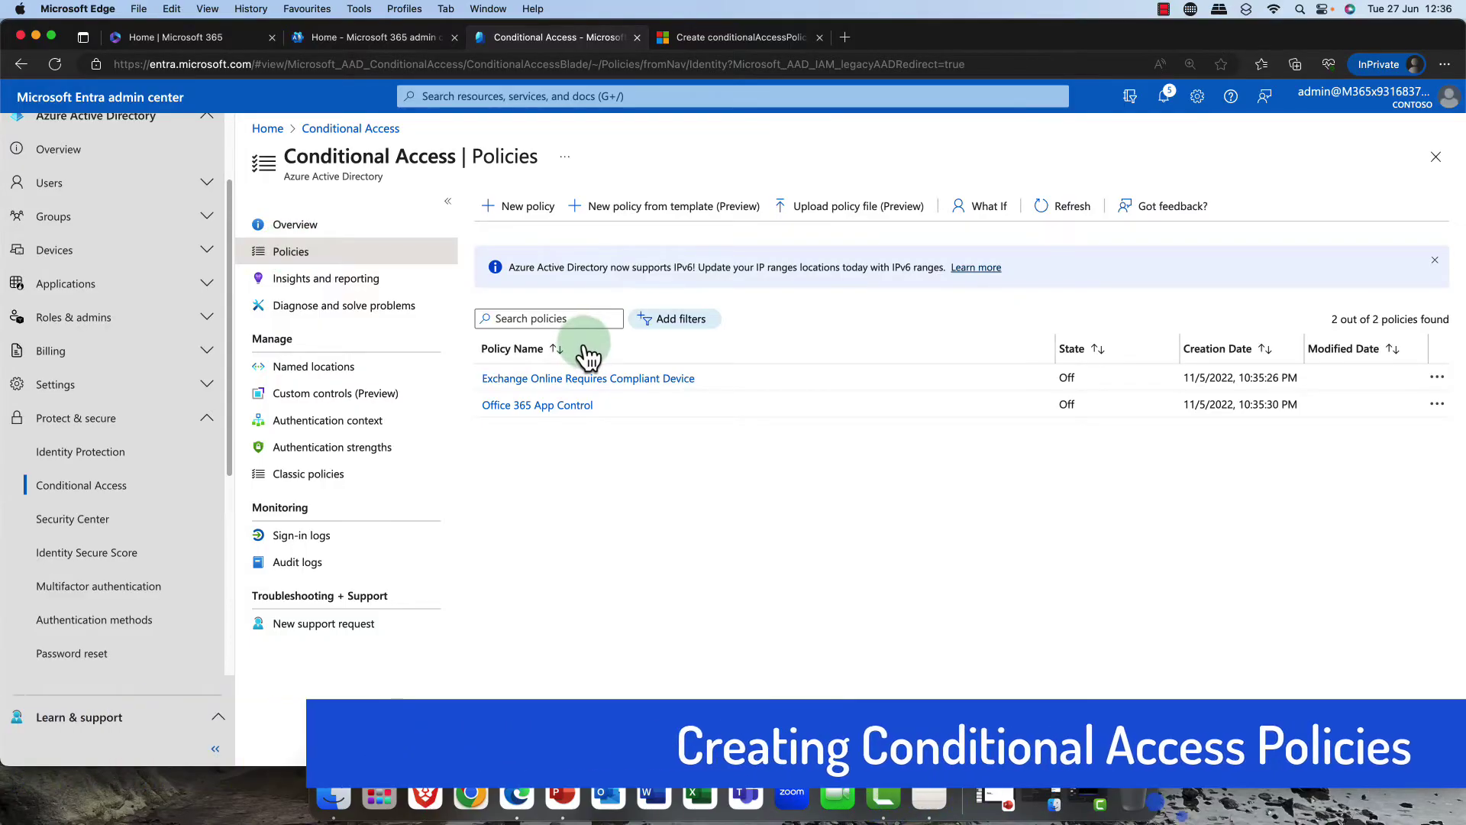
{"action": "left_click", "coordinate": [582, 346]}
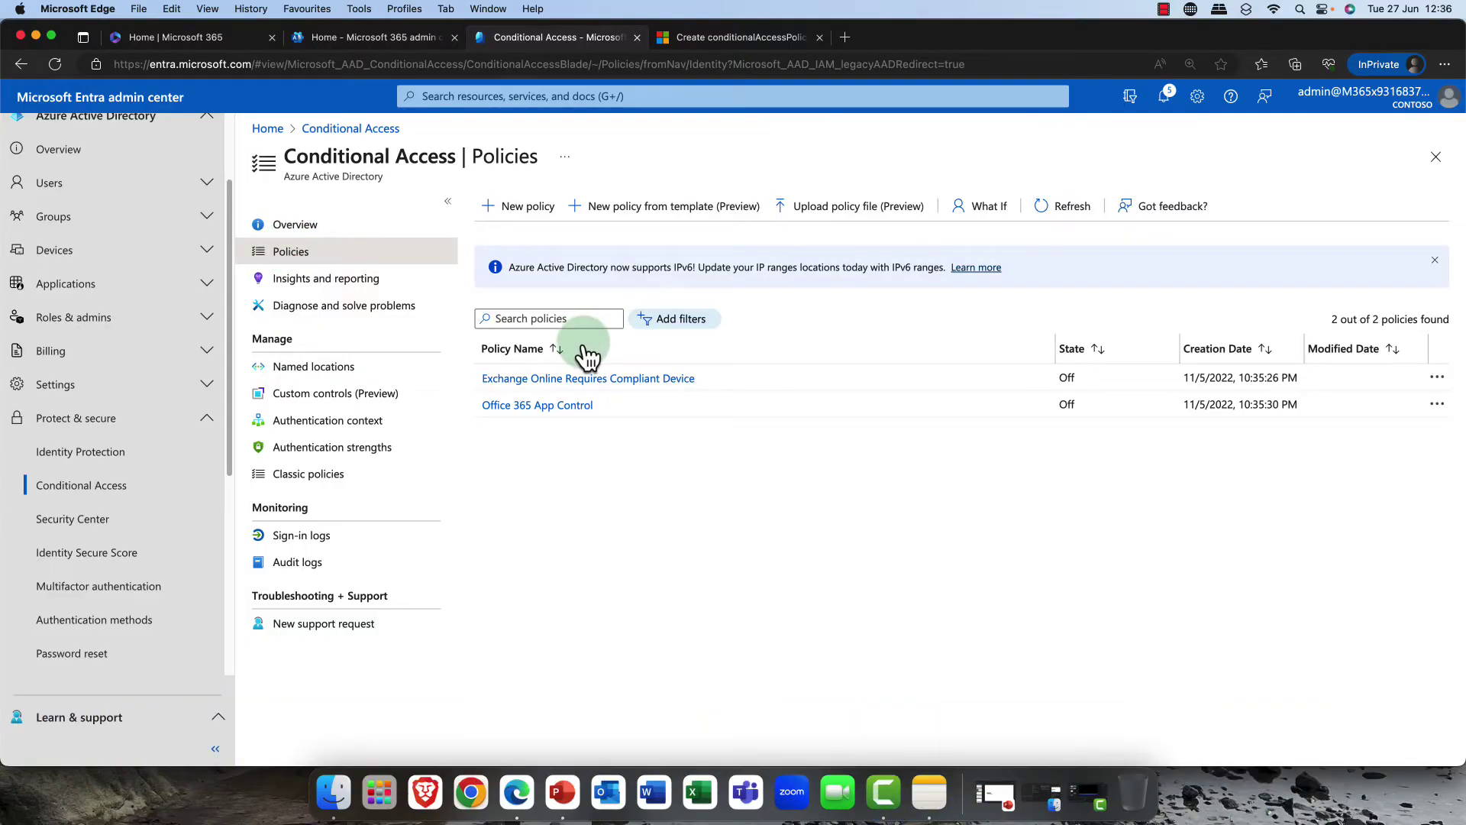
{"action": "left_click", "coordinate": [522, 210]}
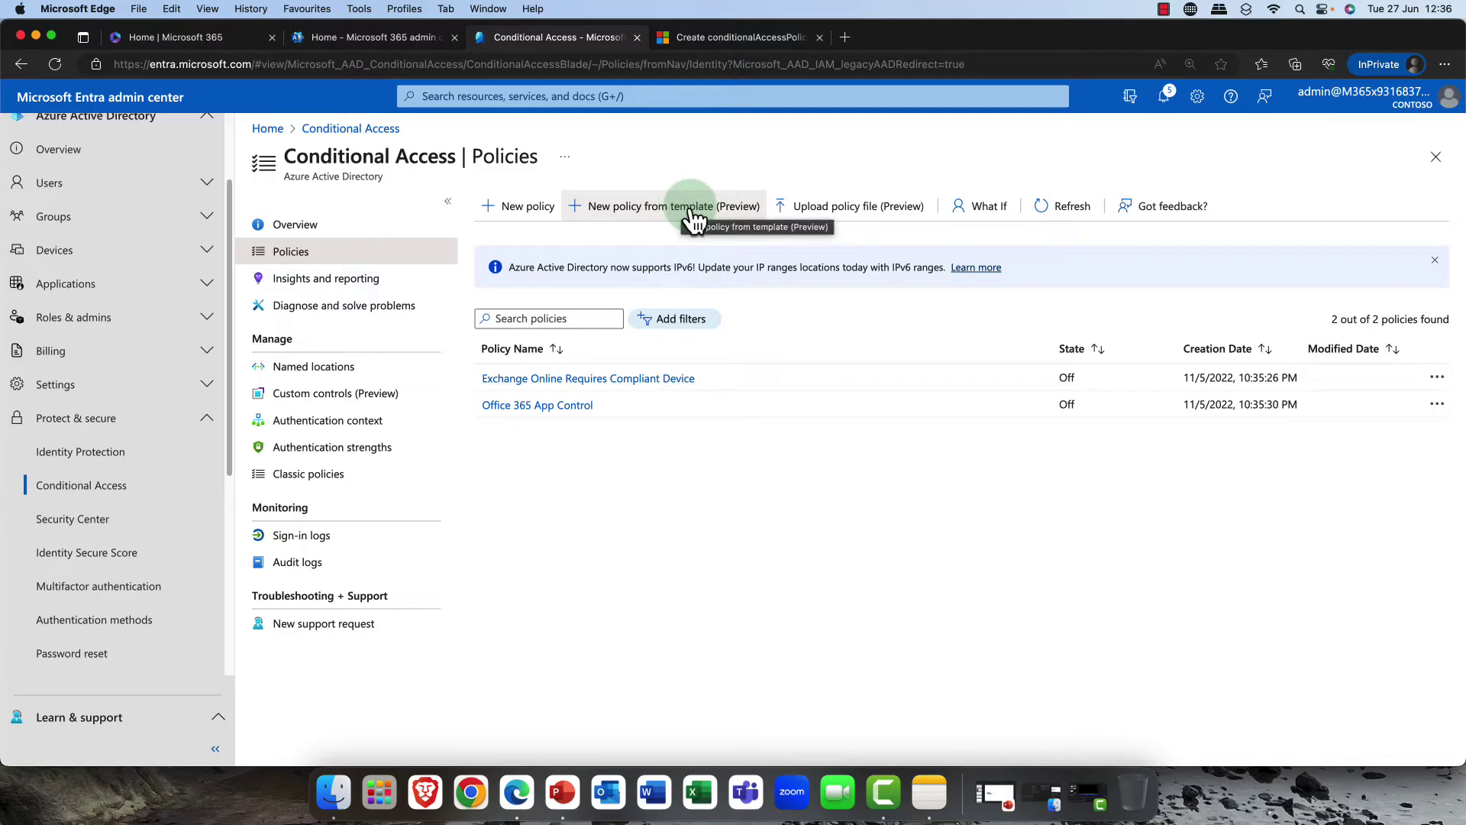
{"action": "left_click", "coordinate": [871, 218]}
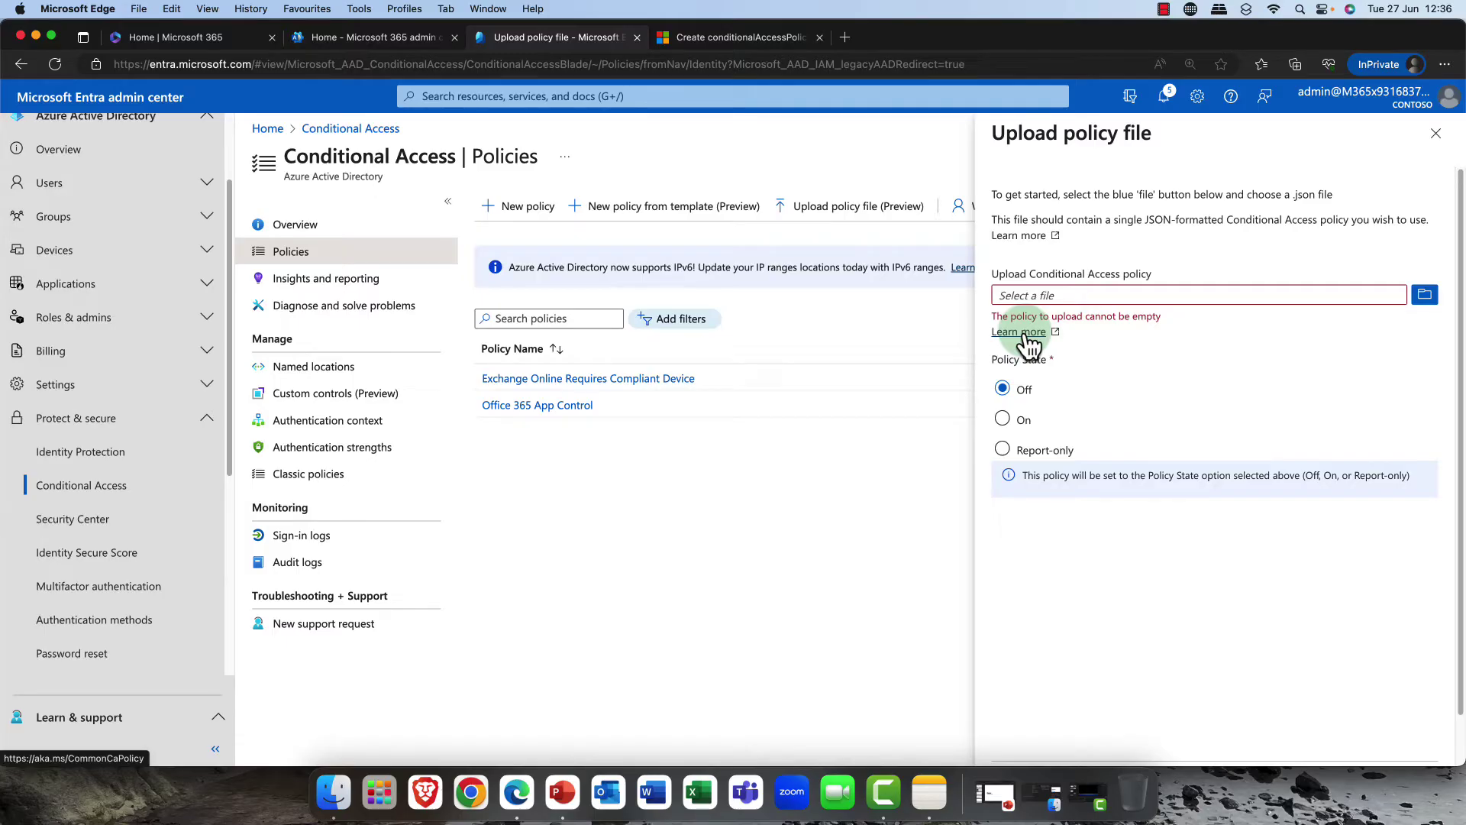
{"action": "left_click", "coordinate": [1436, 132]}
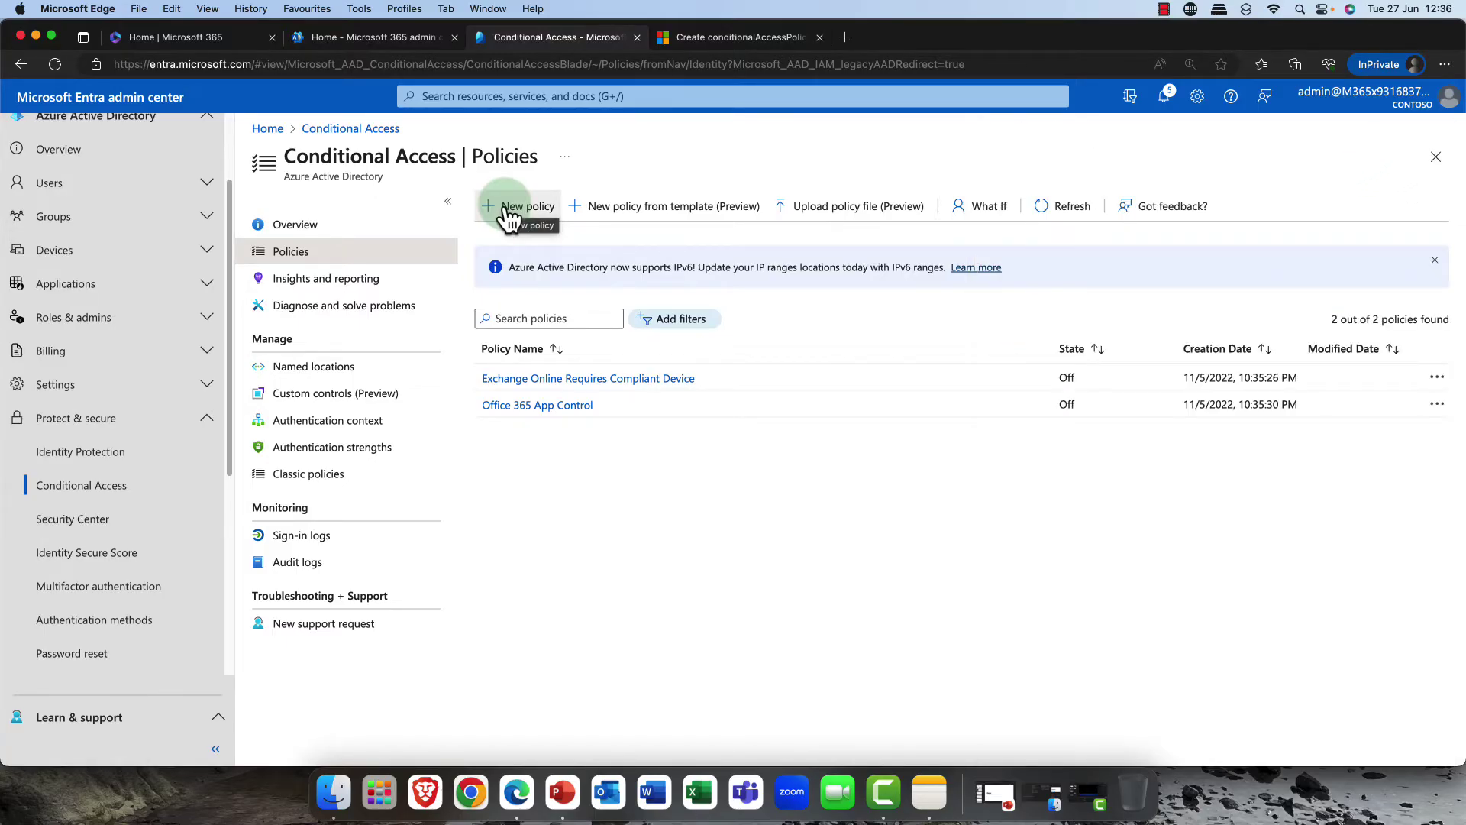
Start a new Conditional Access policy and name it "Oslo CA1 Policy"
{"action": "left_click", "coordinate": [505, 206]}
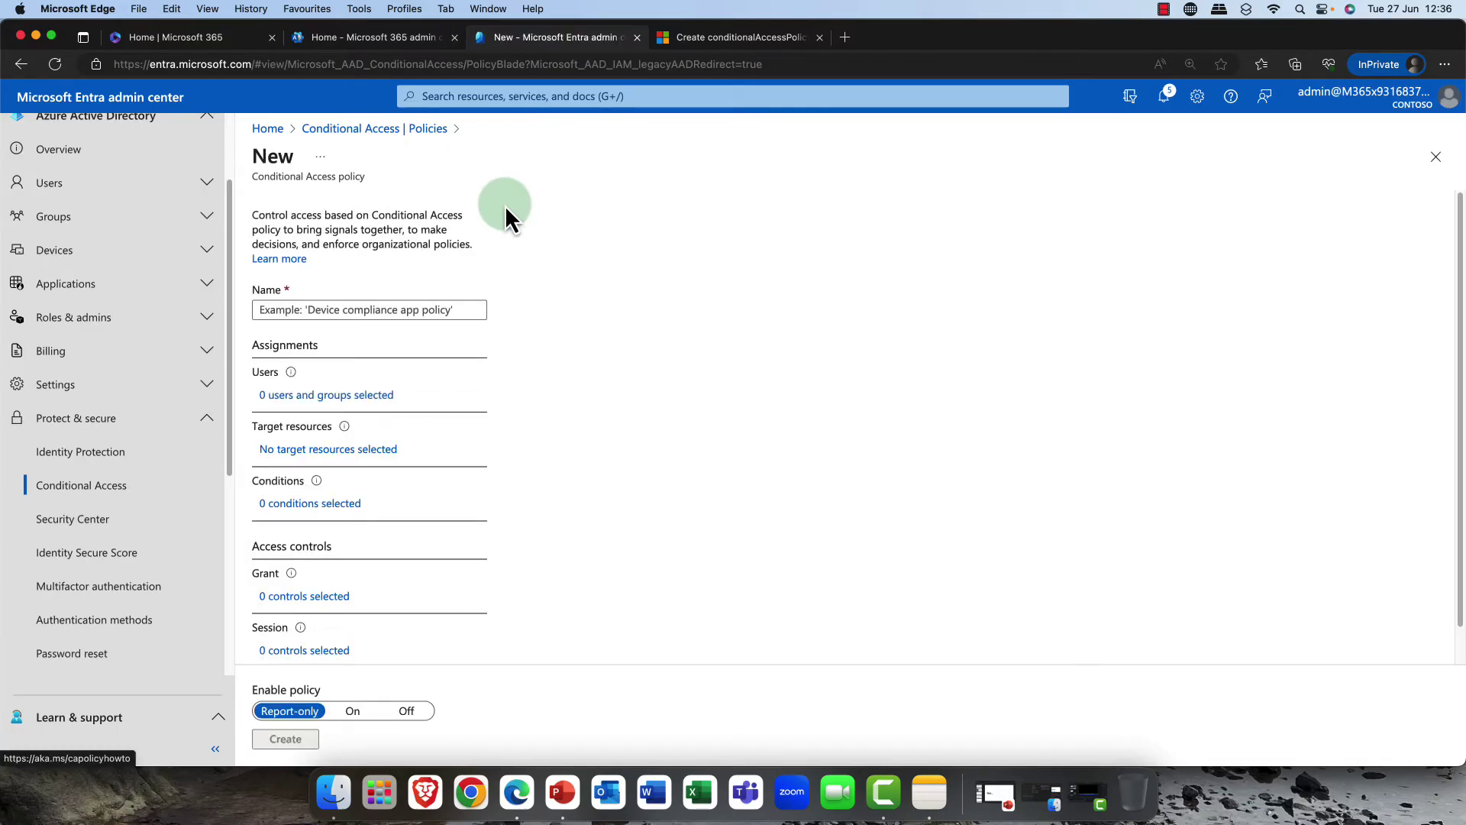
{"action": "left_click", "coordinate": [287, 310]}
{"action": "type", "text": "Oslo CA1 Policy"}
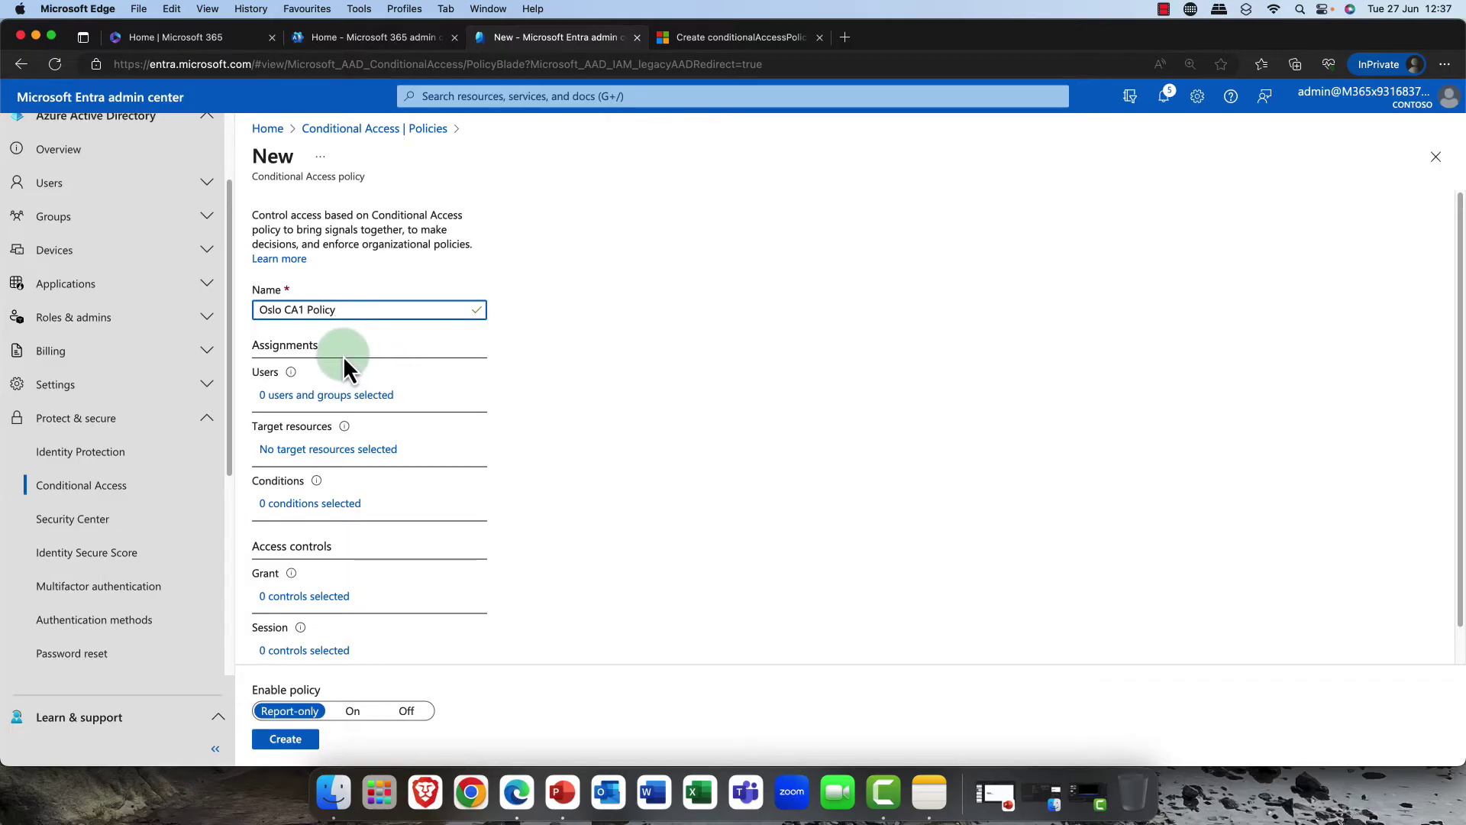
Set the policy's user assignment to include selected users and groups
{"action": "left_click", "coordinate": [306, 402]}
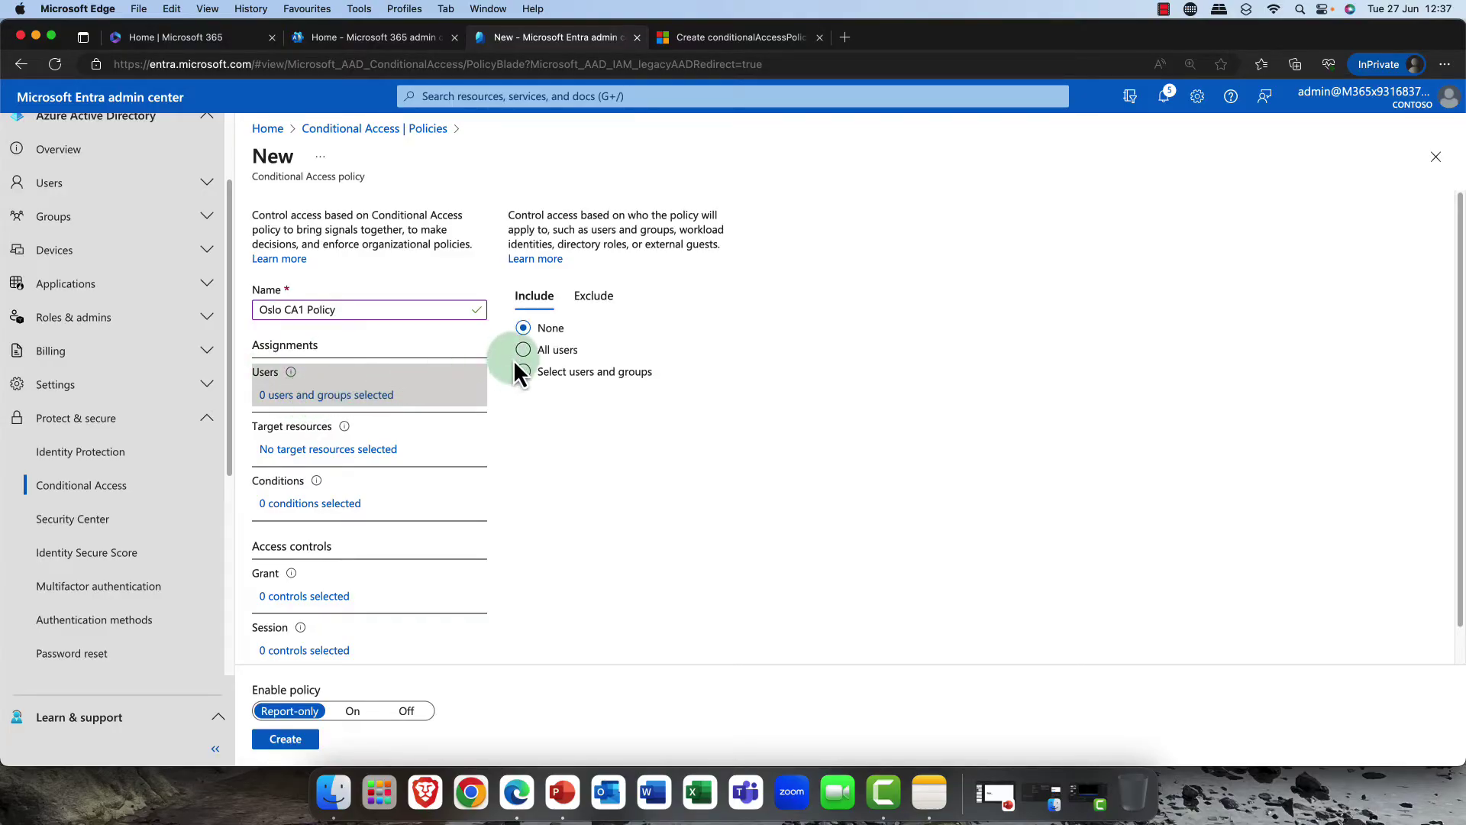
{"action": "left_click", "coordinate": [548, 353]}
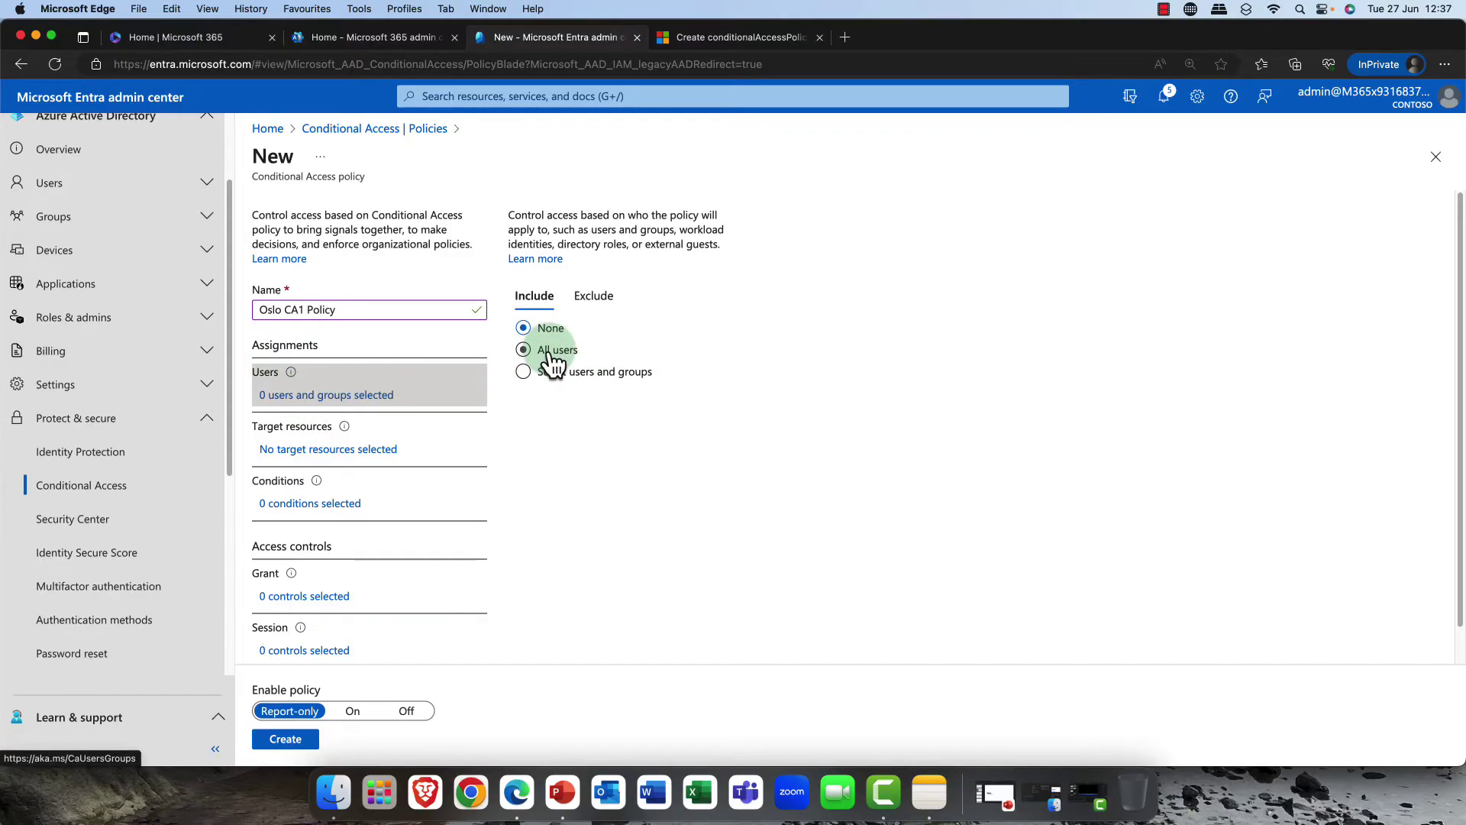
{"action": "left_click", "coordinate": [551, 374]}
{"action": "left_click", "coordinate": [569, 375]}
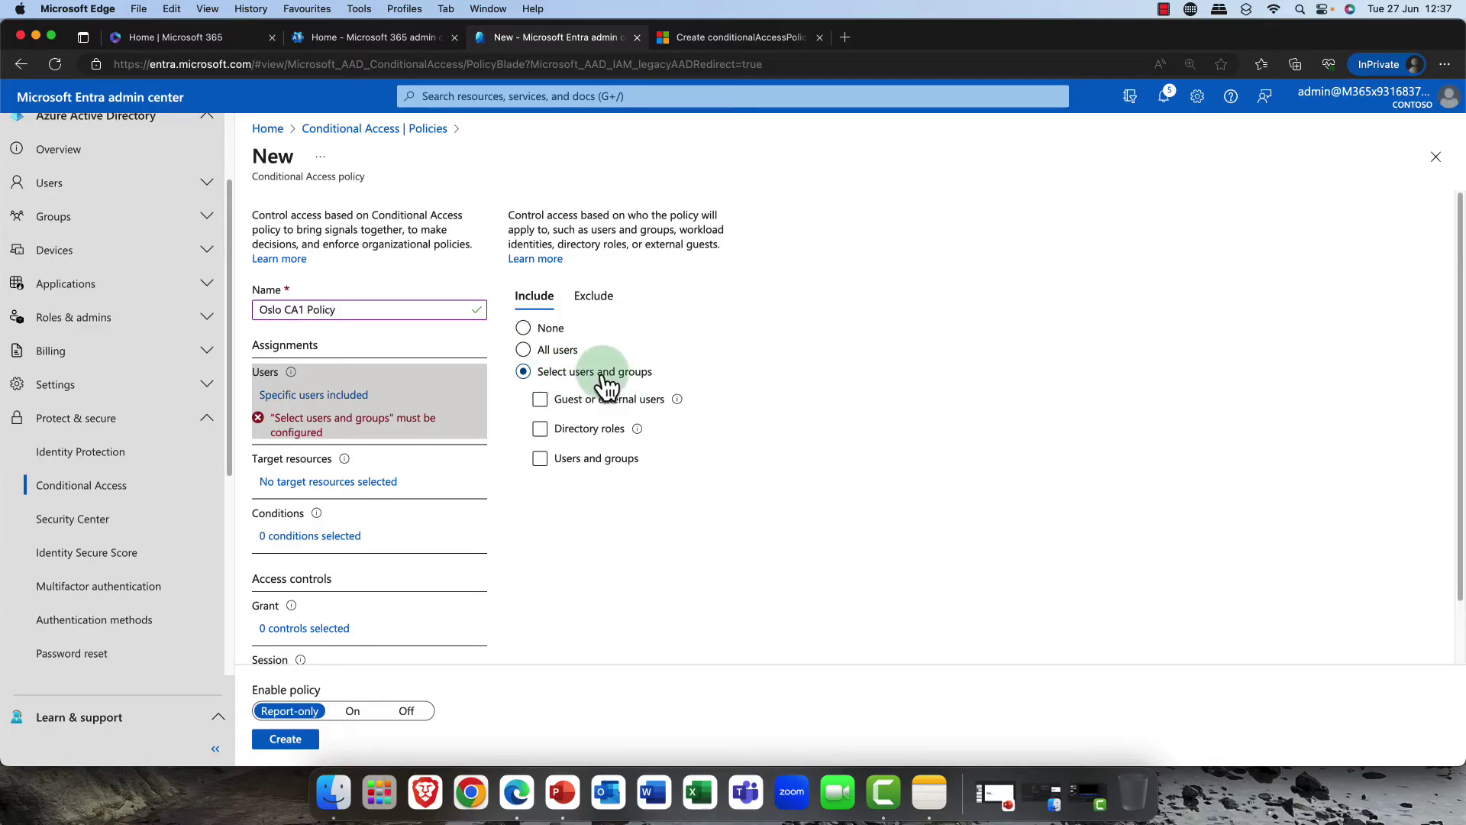
Turn on directory roles in the user assignment, browse the built-in roles without choosing one, and turn the option off
{"action": "left_click", "coordinate": [540, 400]}
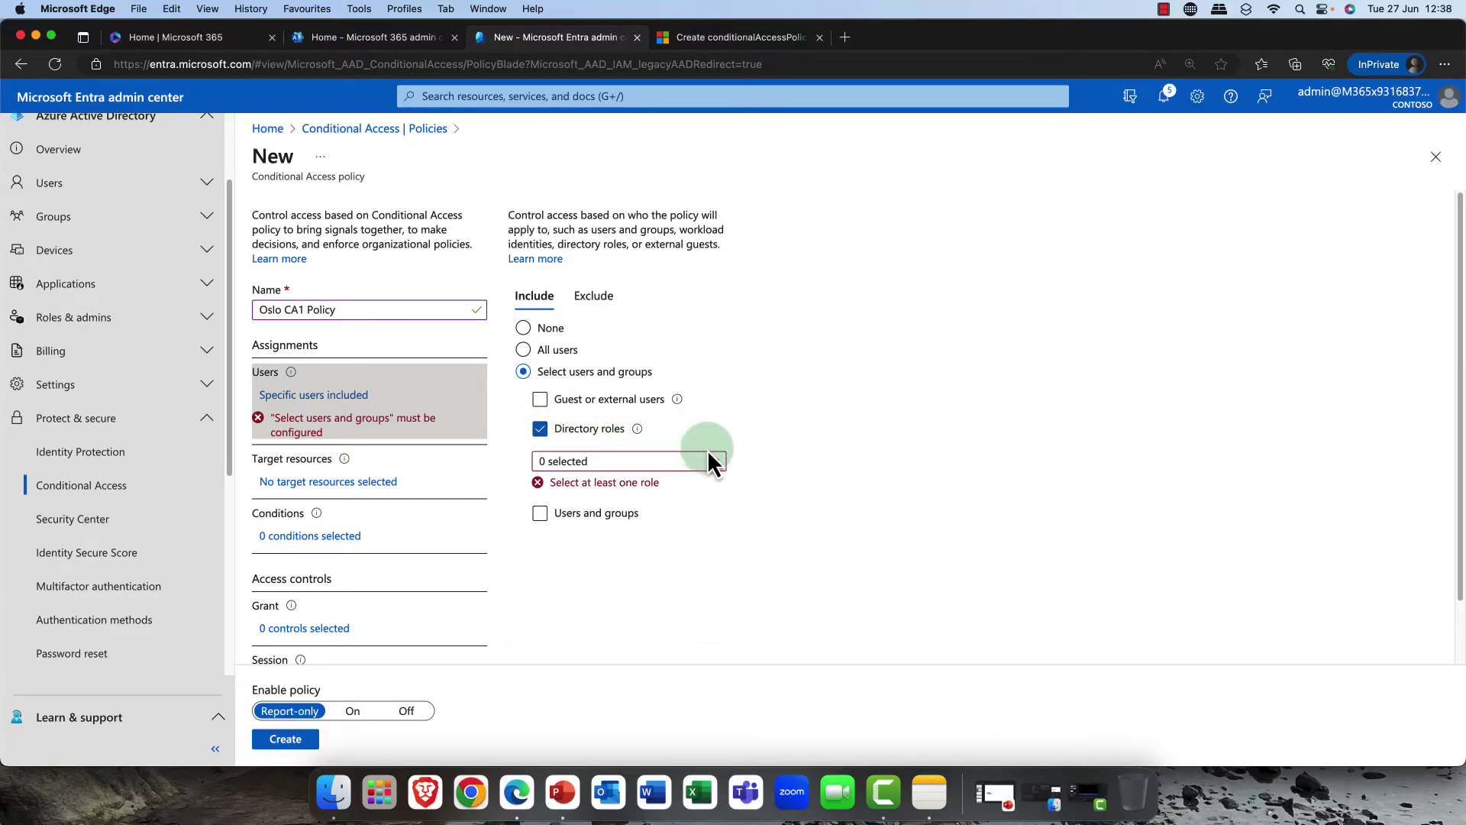
{"action": "left_click", "coordinate": [715, 463]}
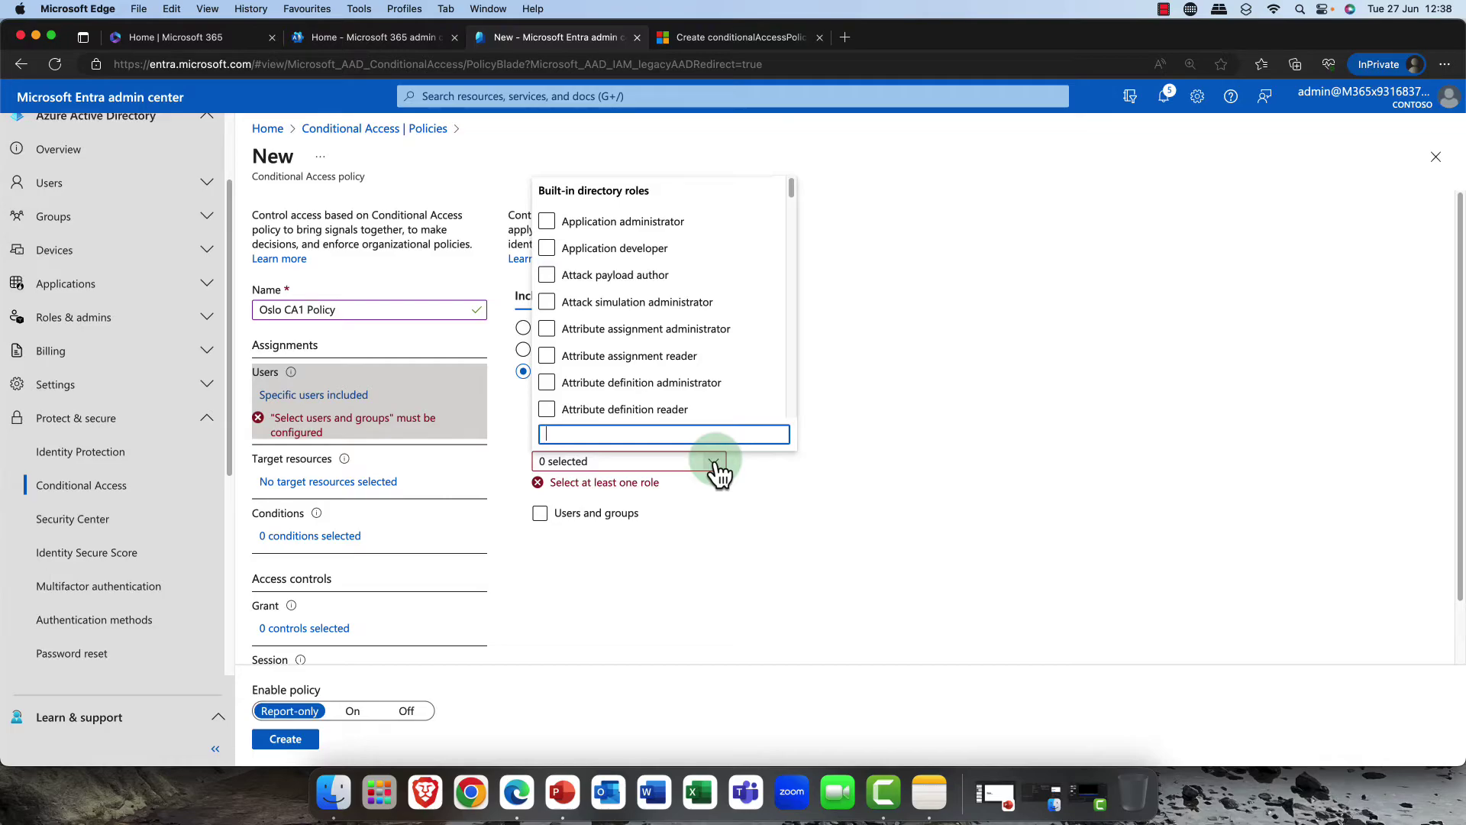
{"action": "scroll", "coordinate": [664, 380], "scroll_direction": "down", "scroll_amount": 20}
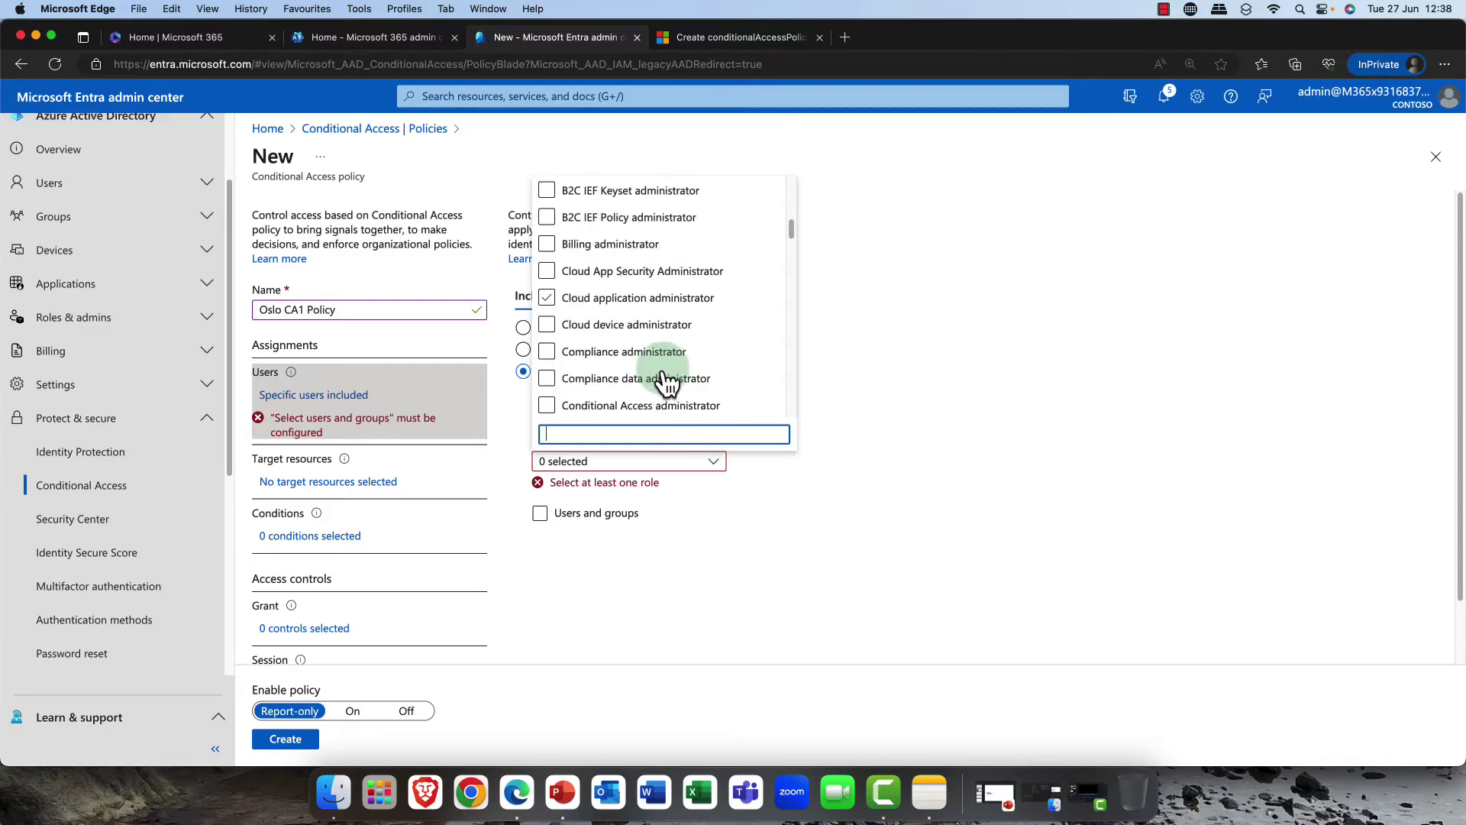
{"action": "left_click", "coordinate": [664, 377]}
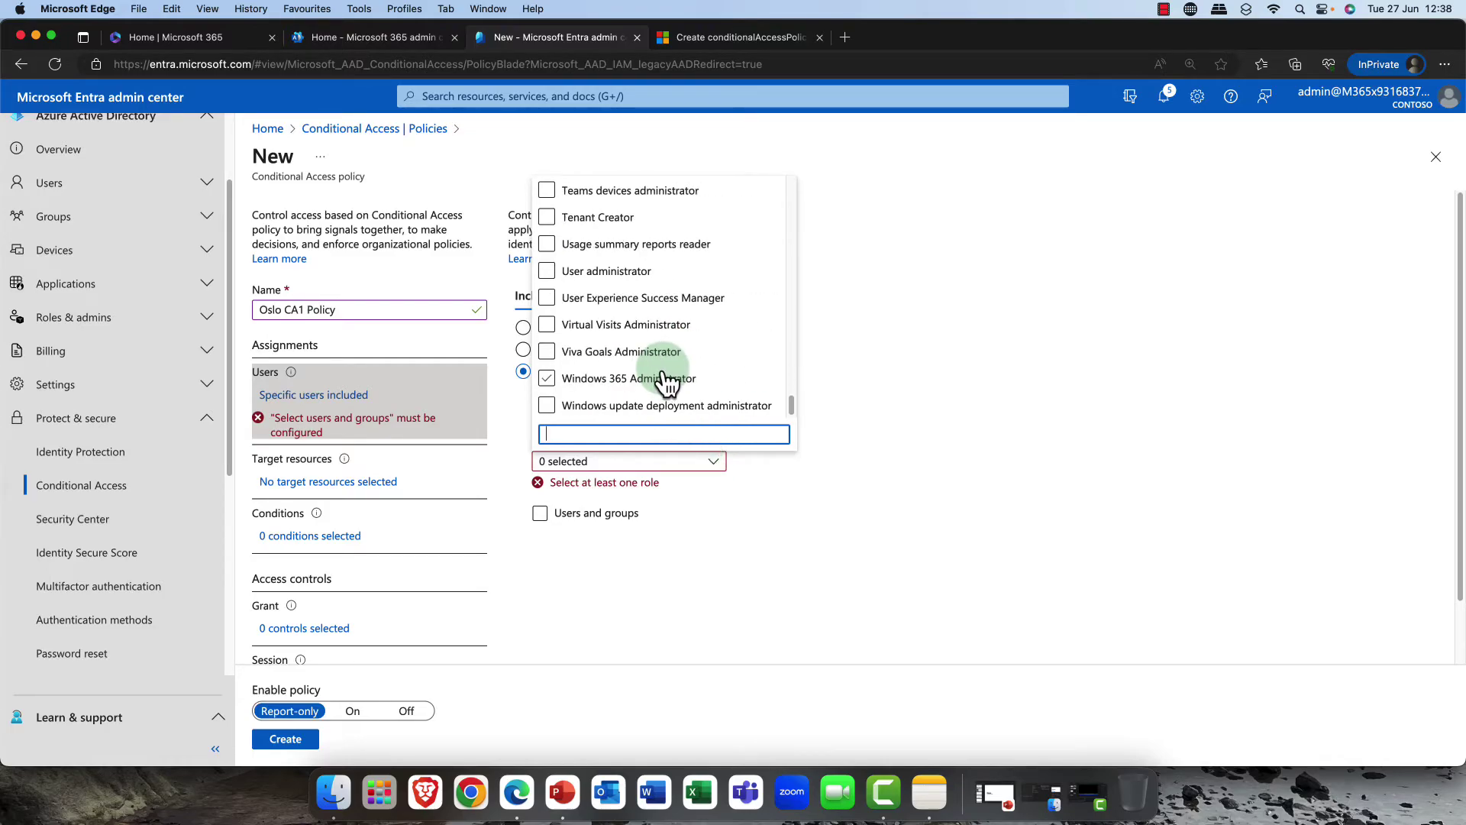
{"action": "left_click", "coordinate": [638, 356]}
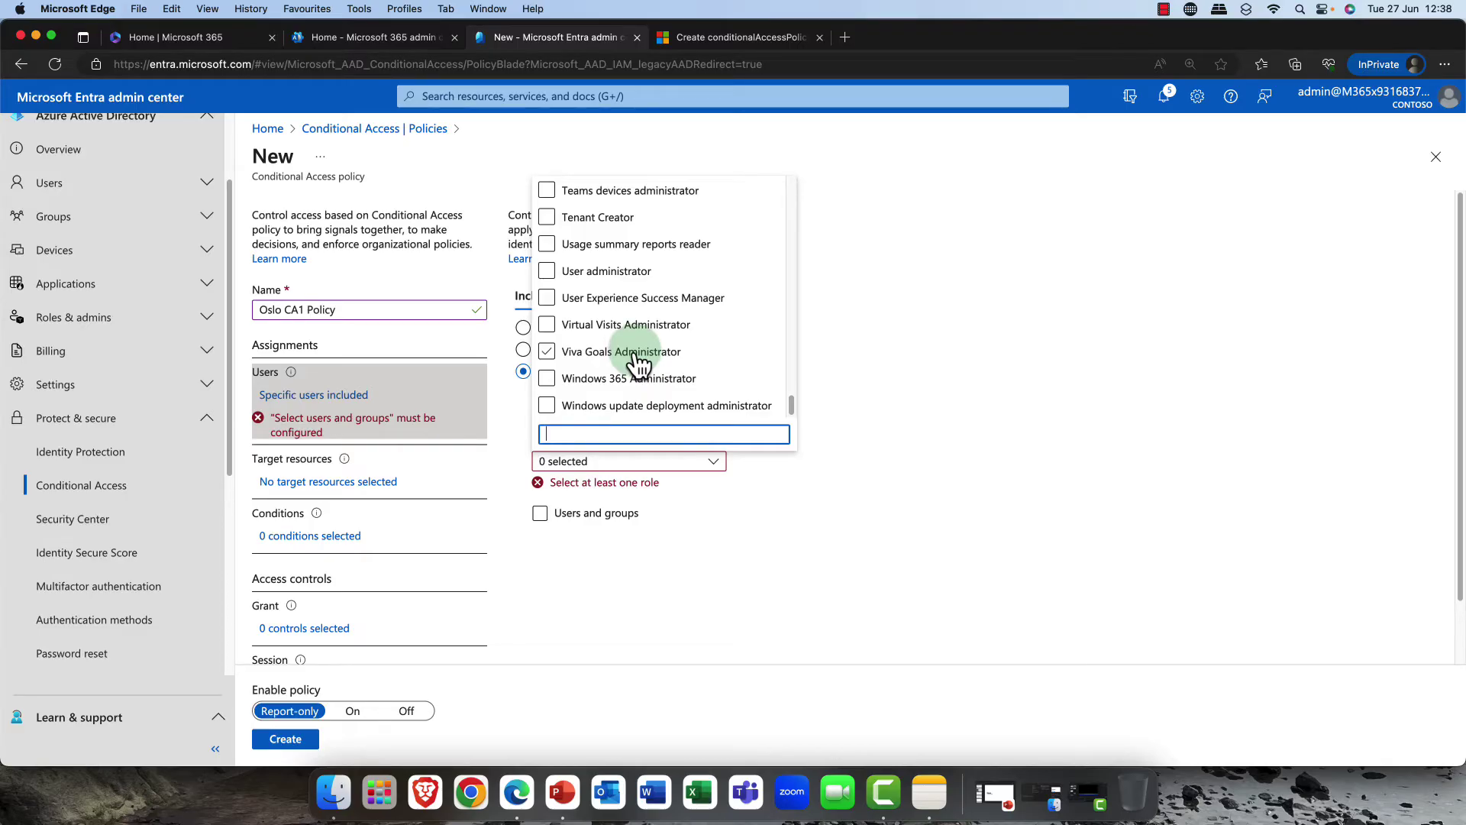
{"action": "left_click", "coordinate": [896, 340]}
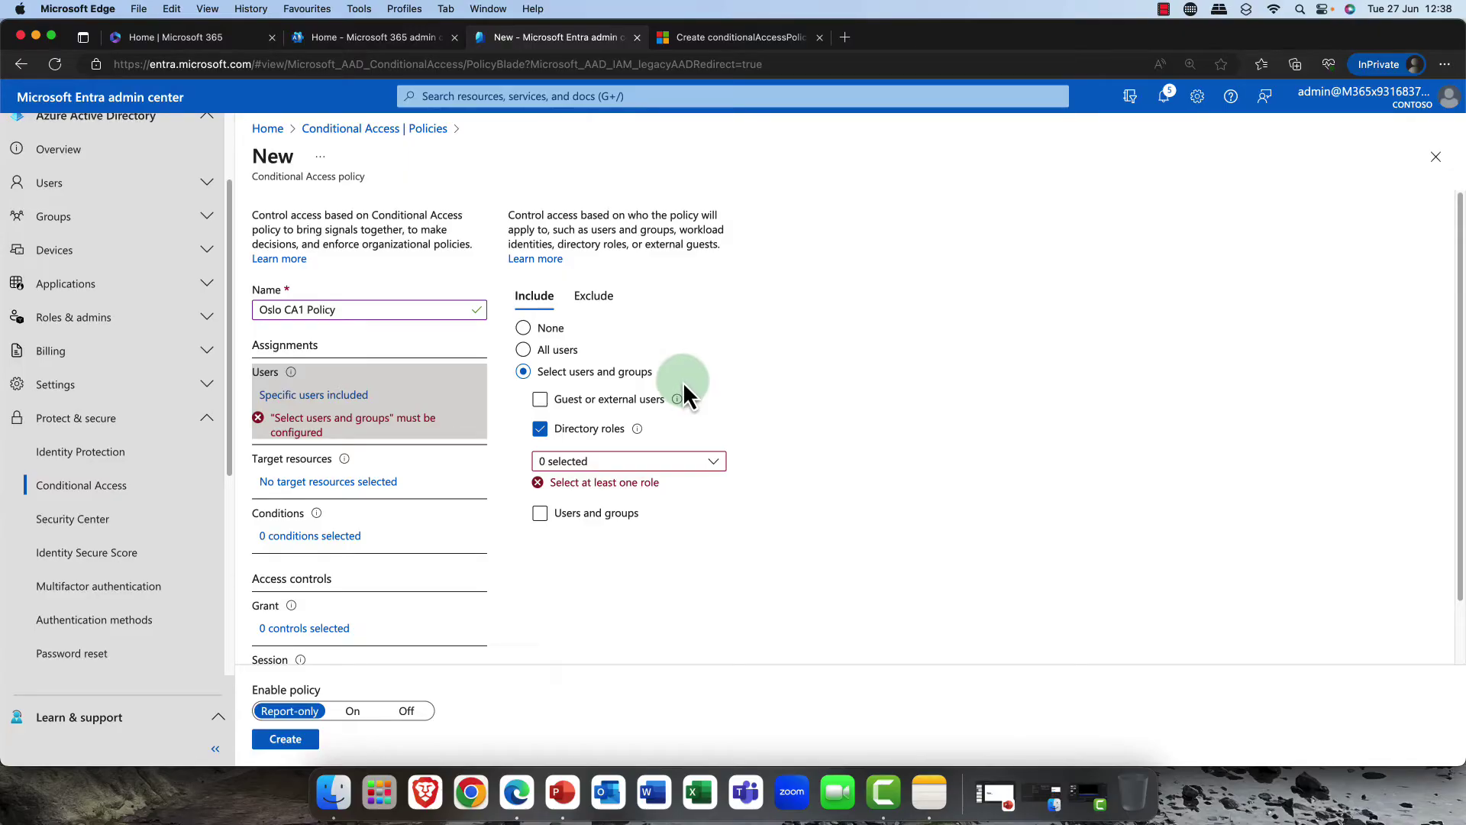
{"action": "left_click", "coordinate": [540, 429]}
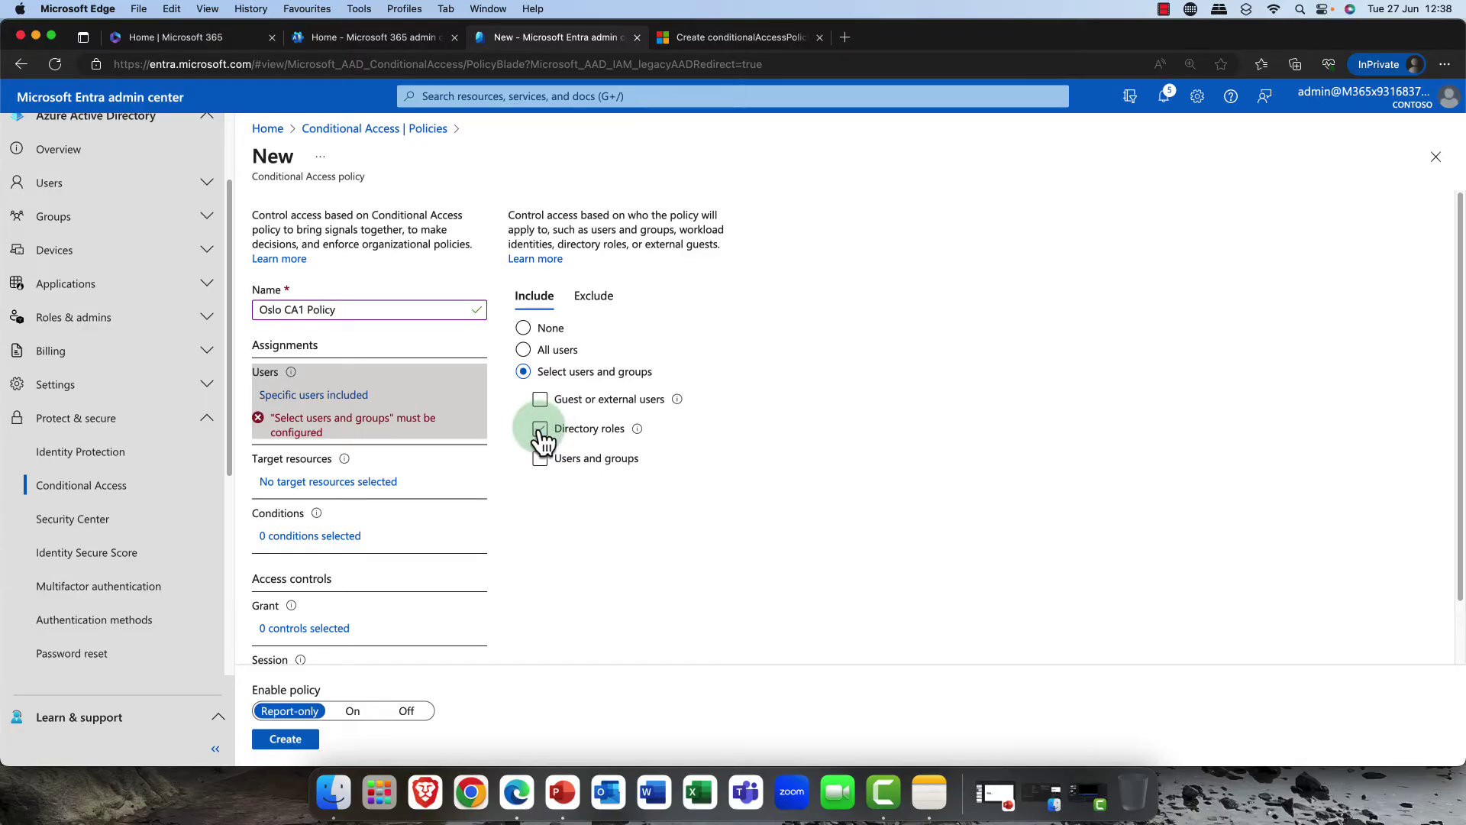
Include the groups Oslo HR Project, Oslo Enngineering and Oslo Office in the policy's user assignment
{"action": "left_click", "coordinate": [540, 459]}
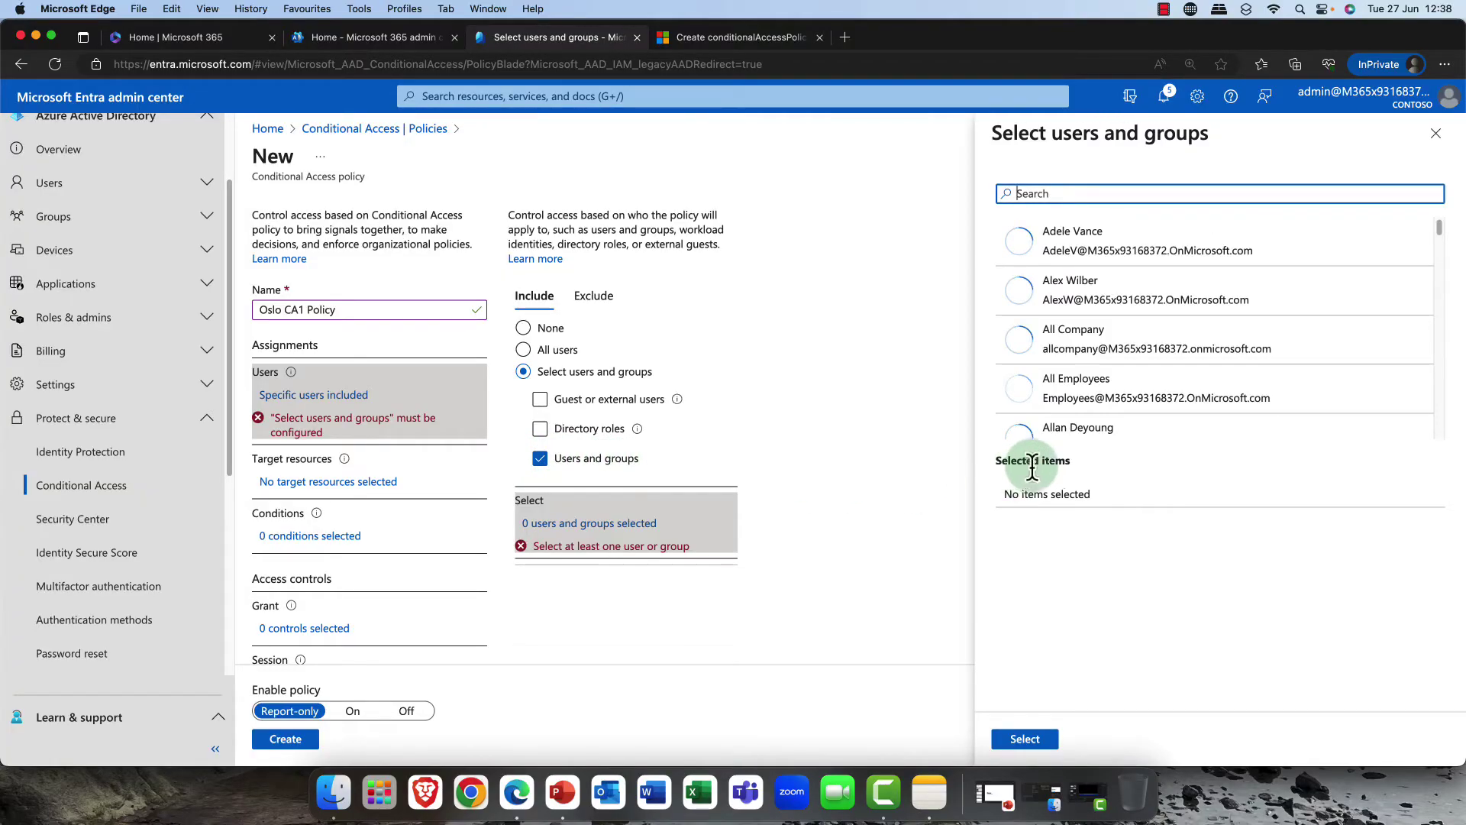
{"action": "scroll", "coordinate": [1122, 306], "scroll_direction": "down", "scroll_amount": 10}
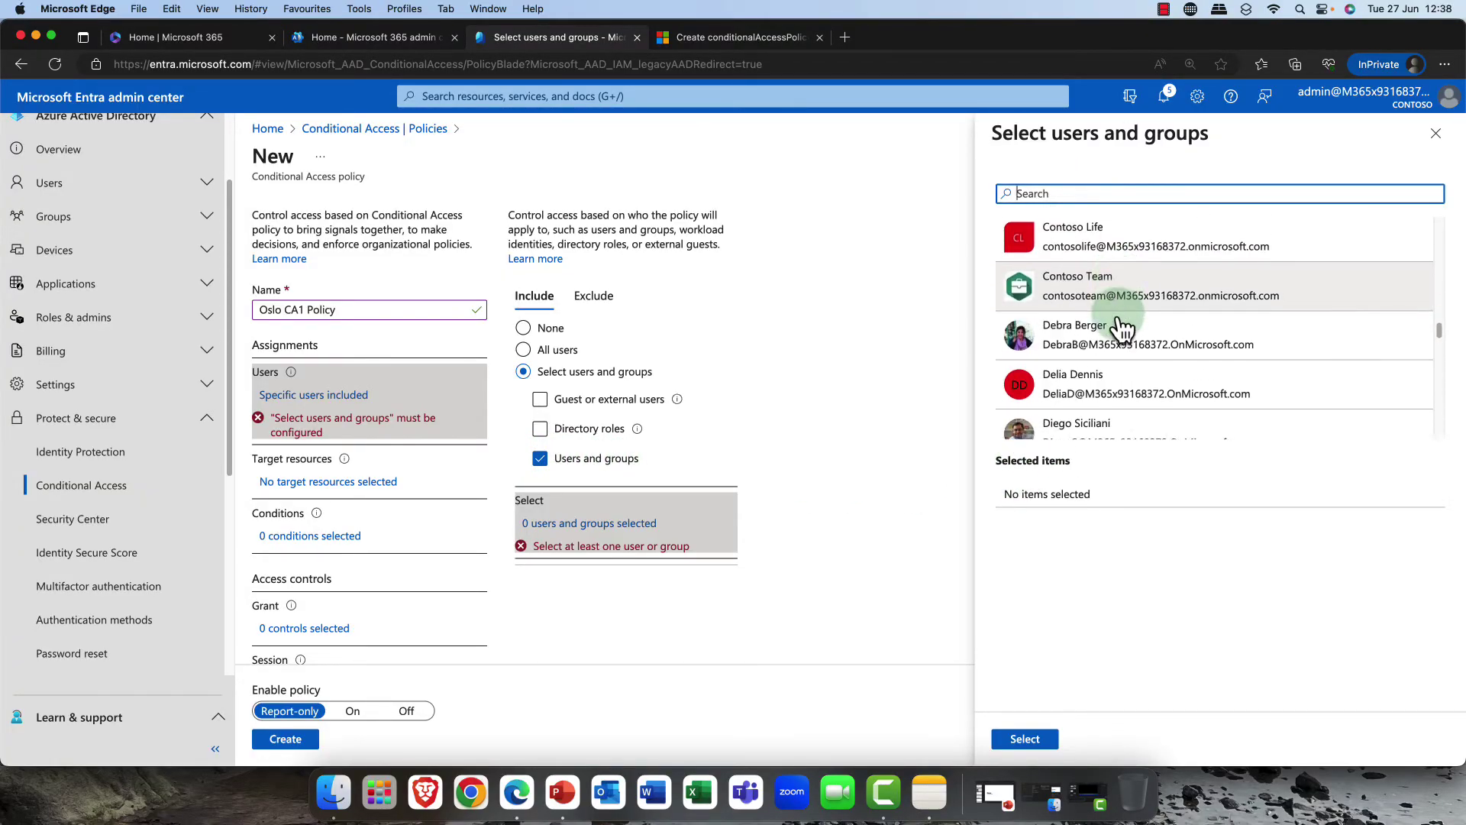
{"action": "scroll", "coordinate": [1121, 328], "scroll_direction": "down", "scroll_amount": 5}
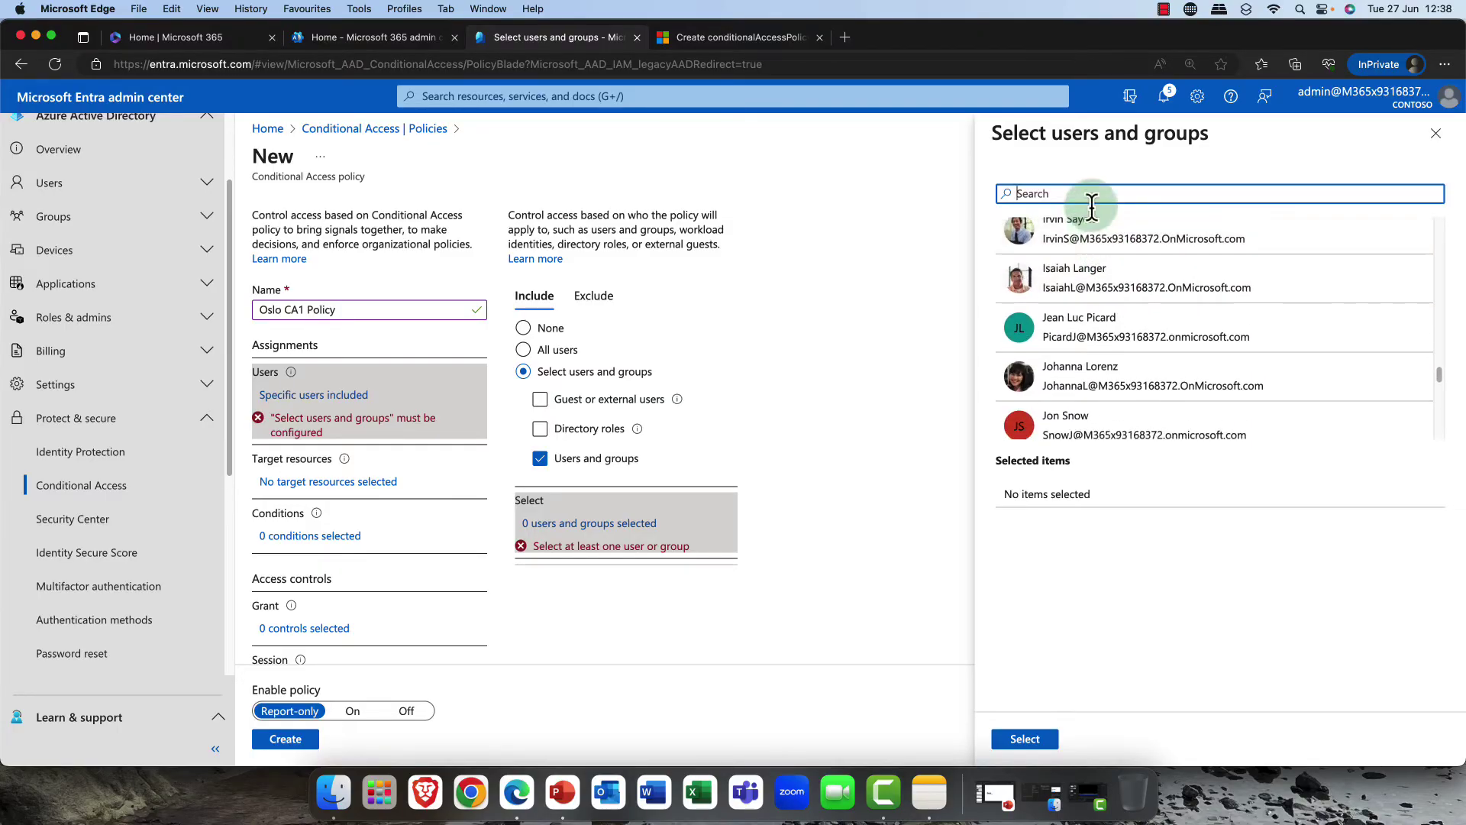
{"action": "type", "text": "Oslo"}
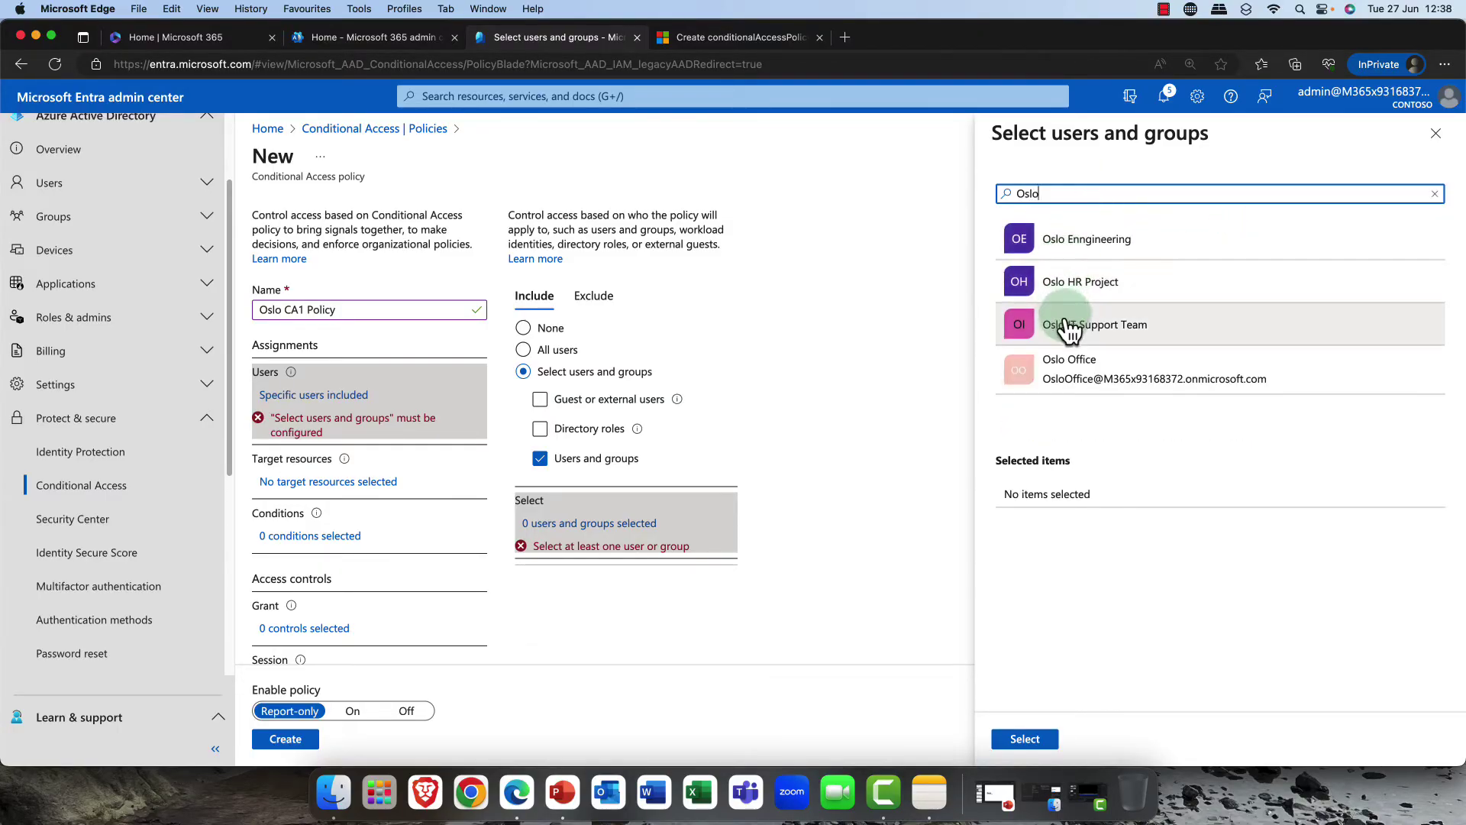
{"action": "left_click", "coordinate": [1041, 288]}
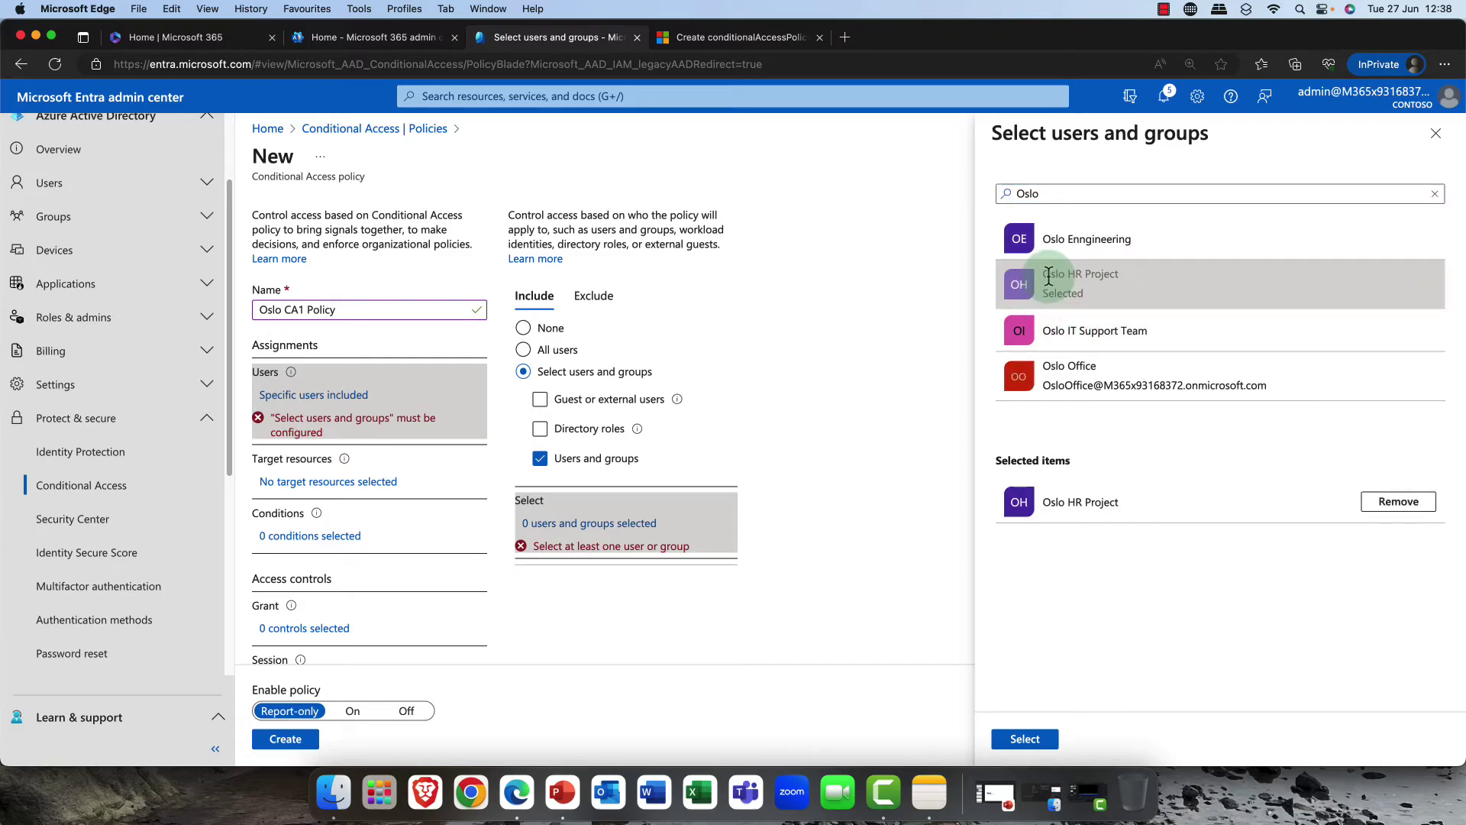
{"action": "left_click", "coordinate": [1069, 240]}
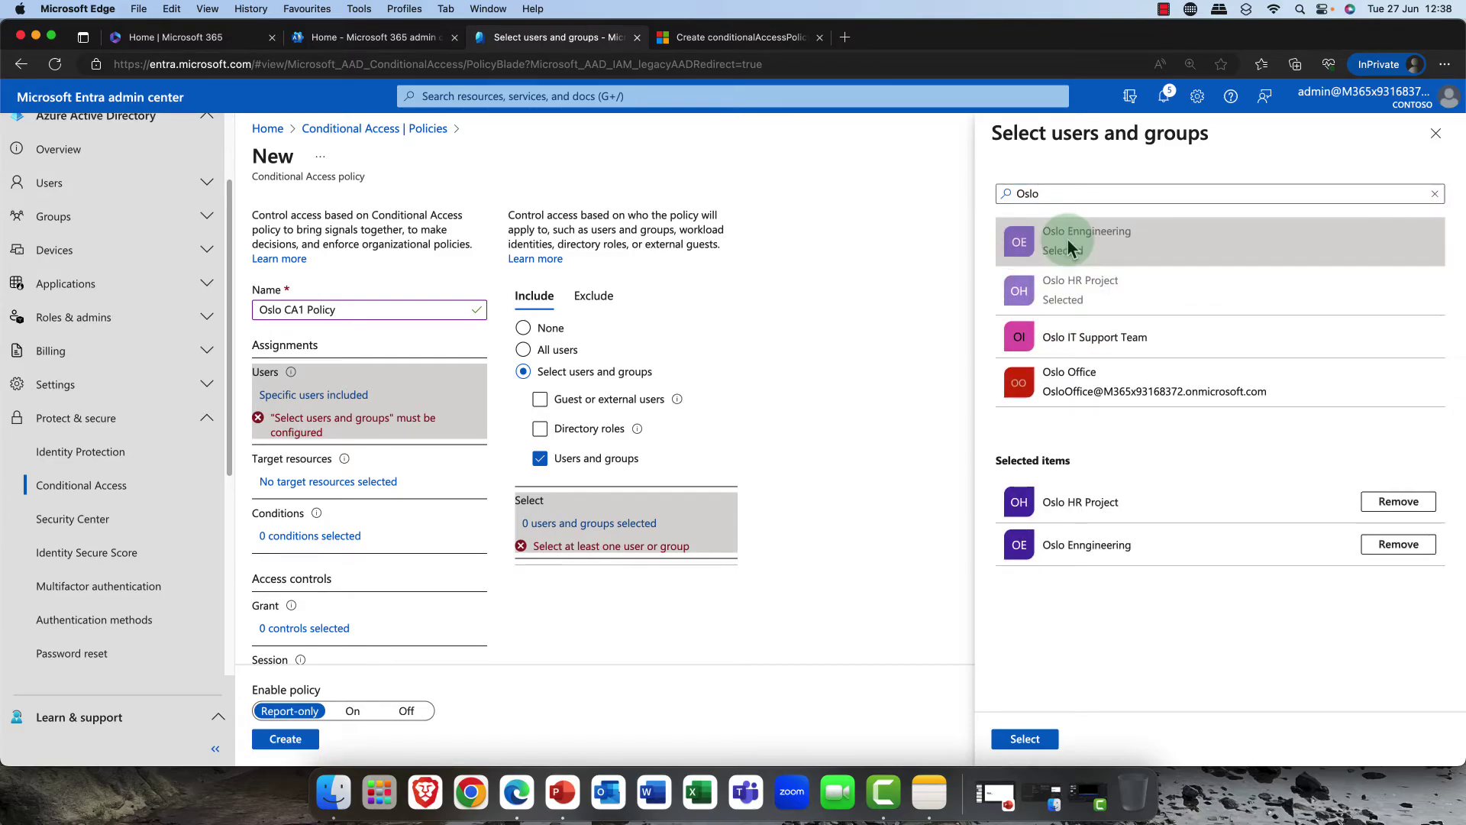
{"action": "left_click", "coordinate": [1083, 389]}
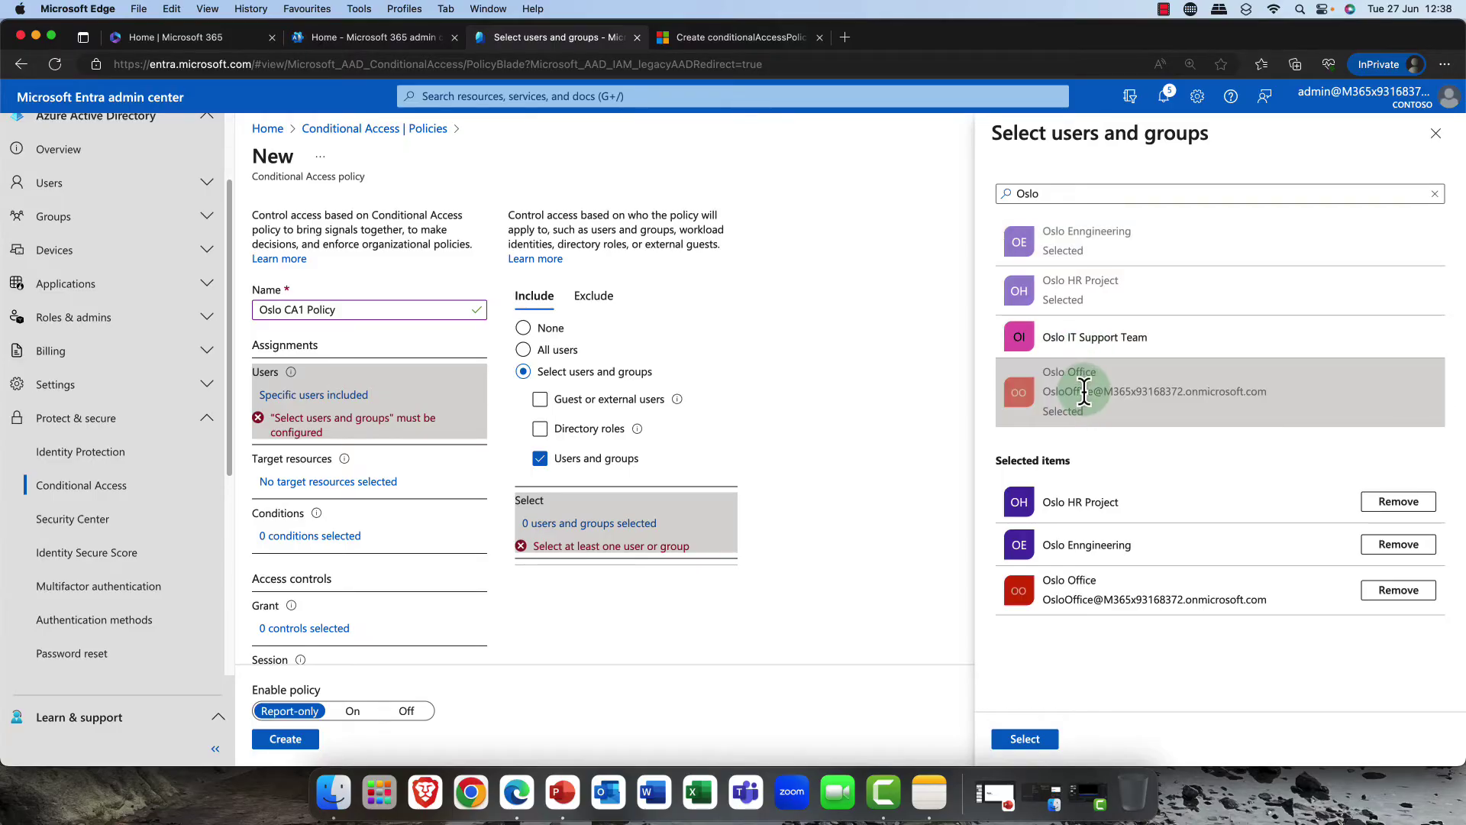
{"action": "left_click", "coordinate": [1026, 741]}
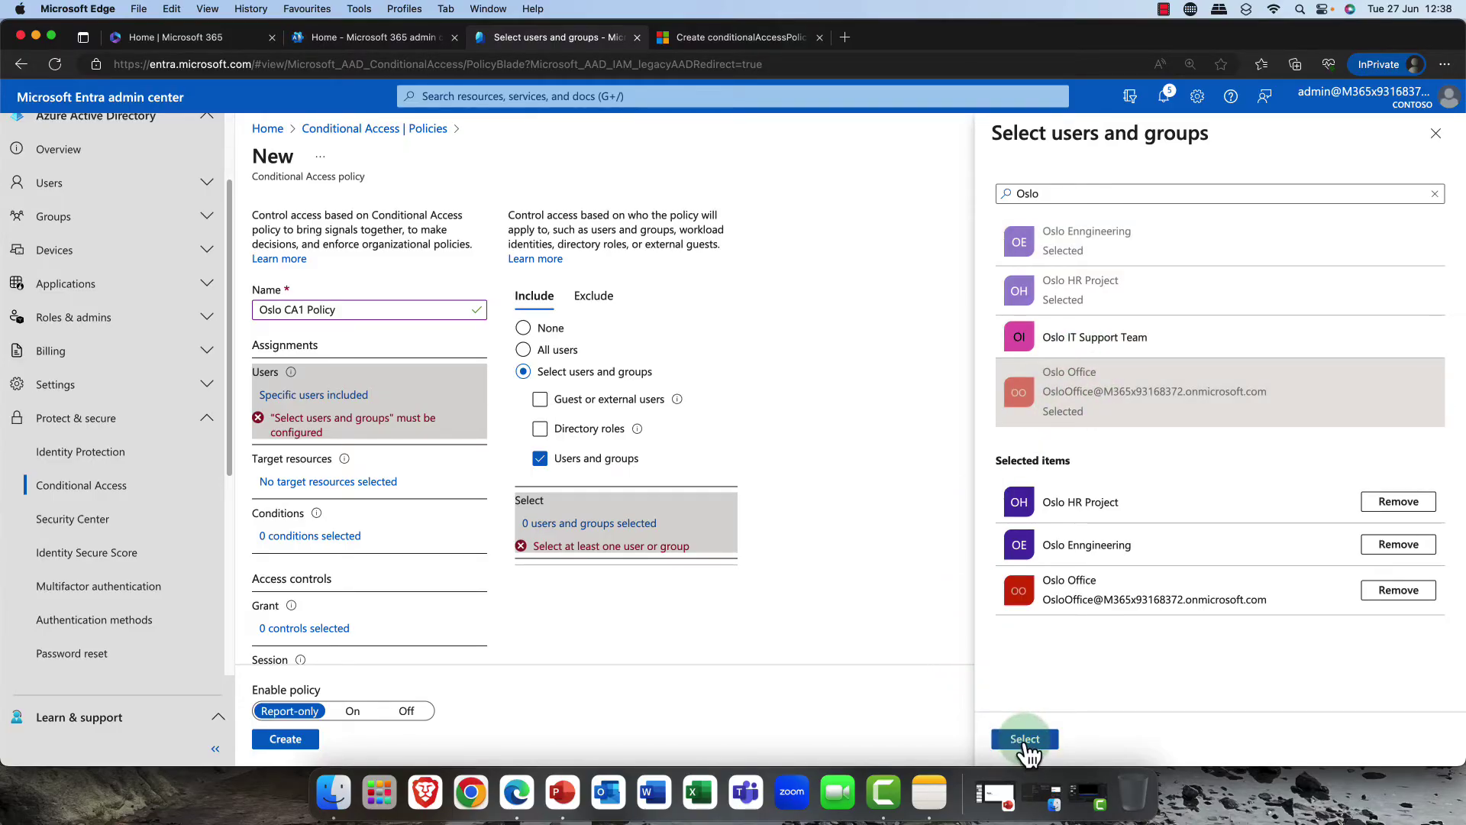
{"action": "left_click", "coordinate": [1025, 740]}
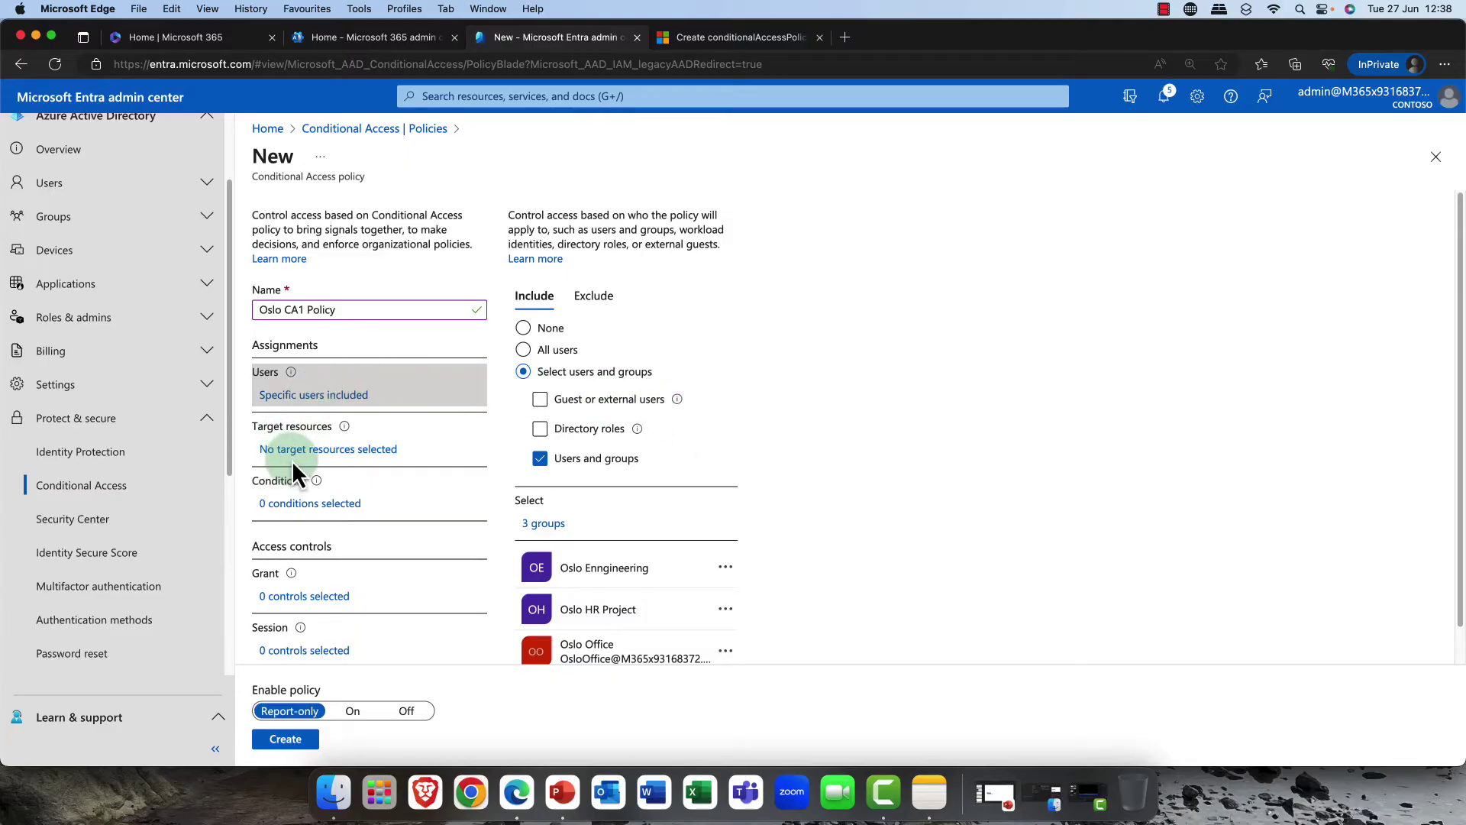
Open the policy's target resources, view the options for what it applies to and keep Cloud apps with None included
{"action": "left_click", "coordinate": [325, 452]}
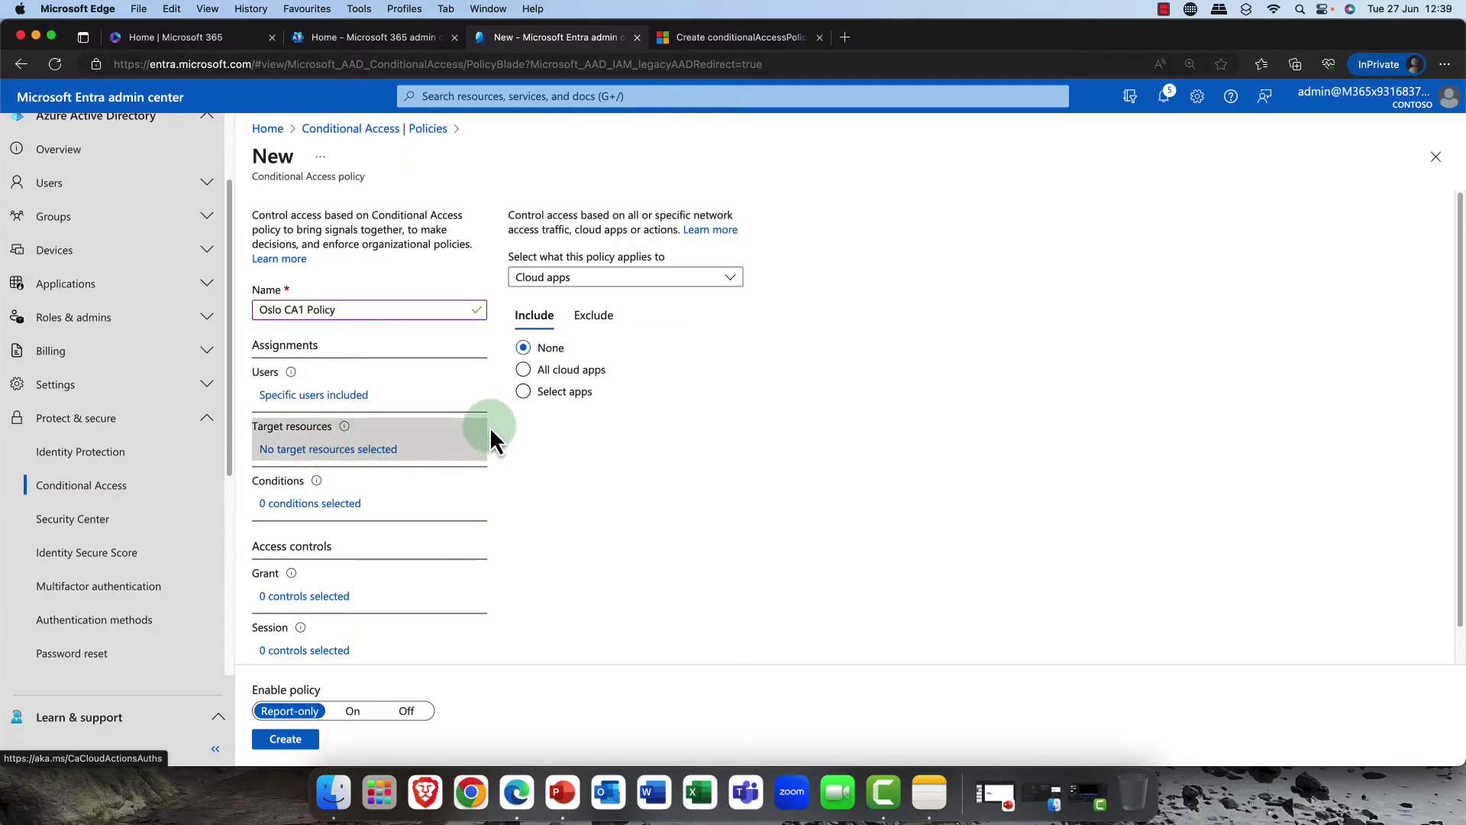
{"action": "left_click", "coordinate": [731, 281]}
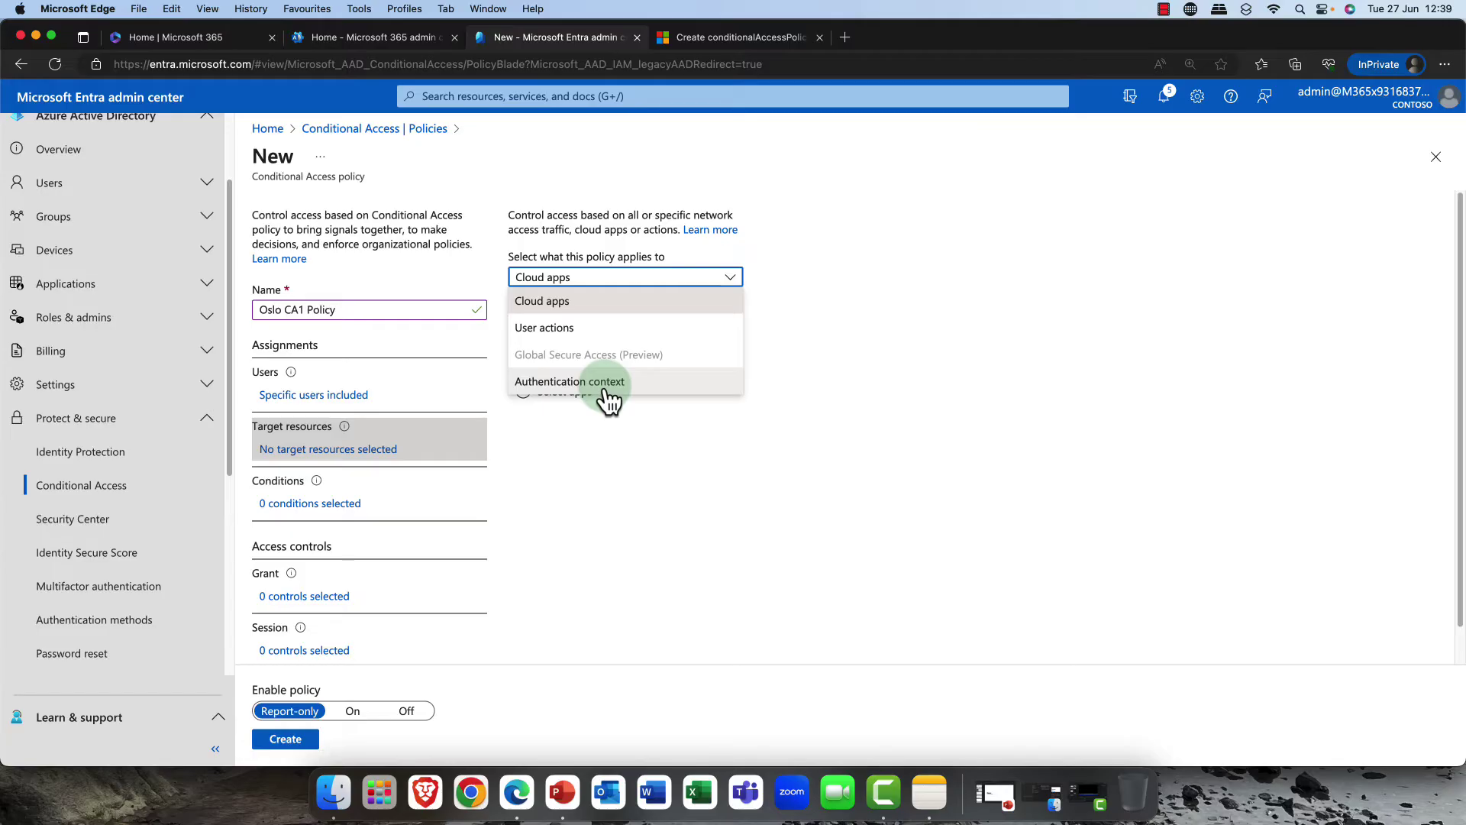
{"action": "left_click", "coordinate": [600, 317]}
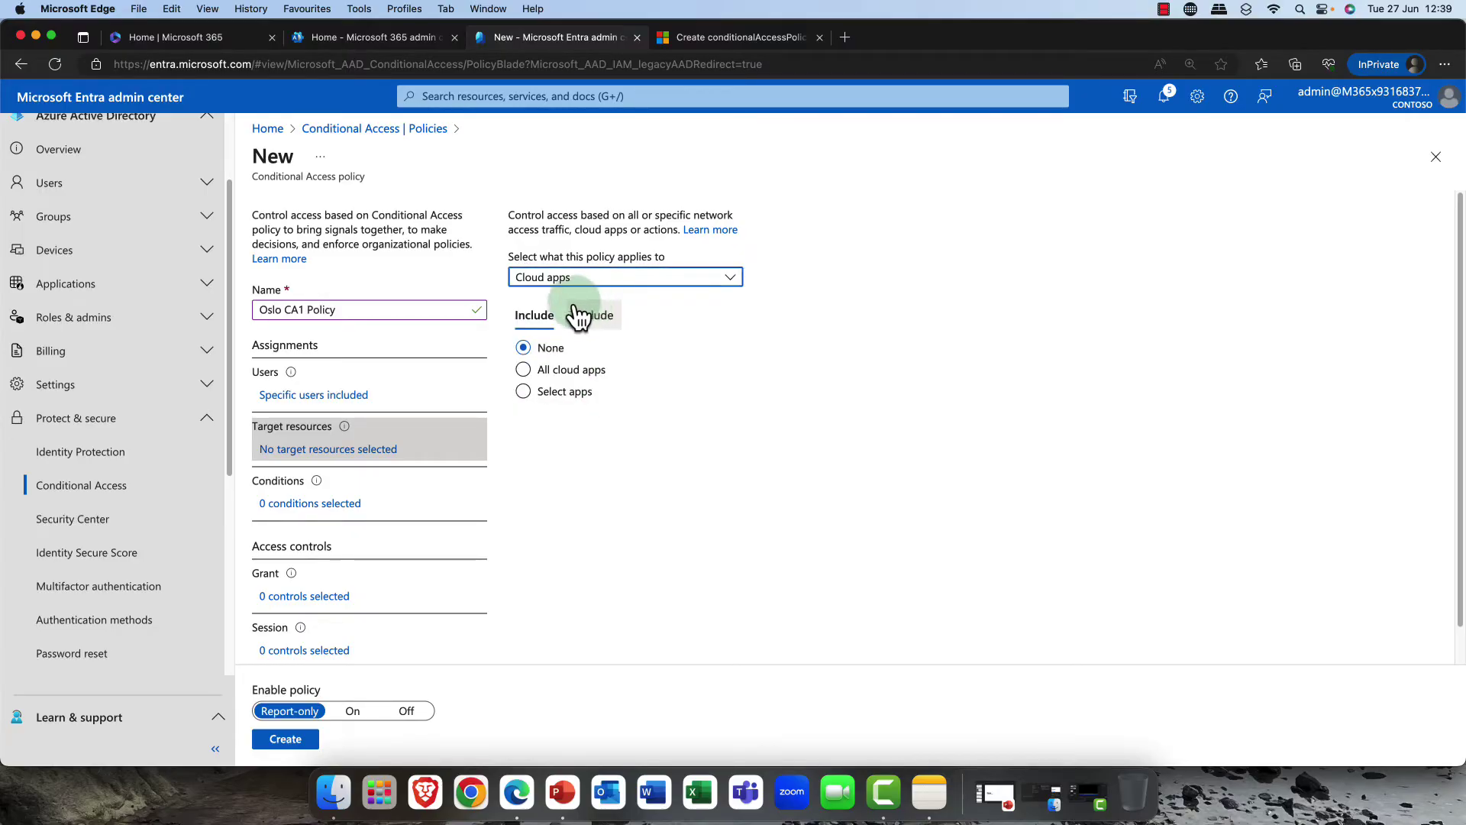
{"action": "left_click", "coordinate": [524, 348]}
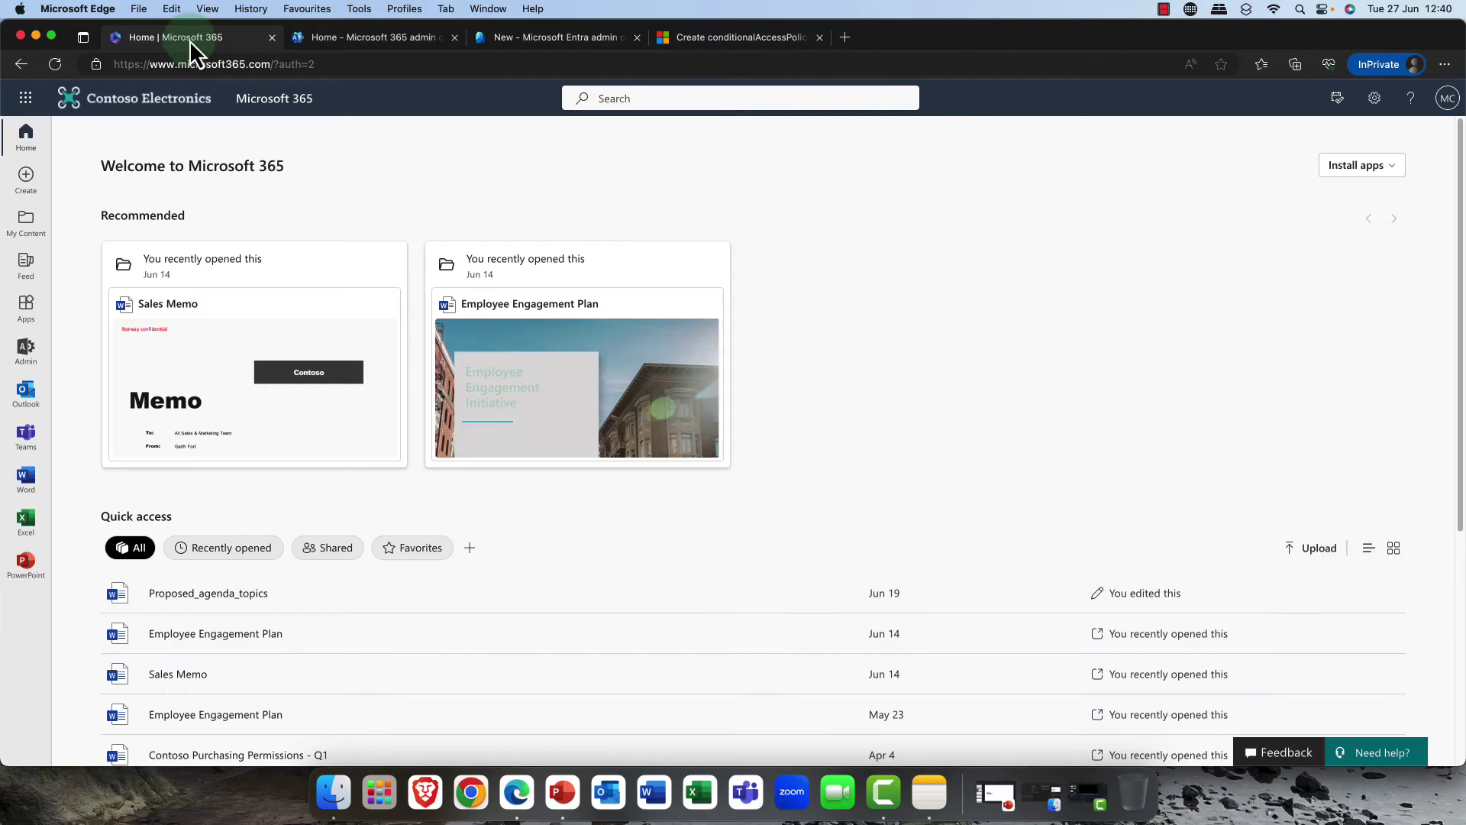
Check the Microsoft 365 home page and its app launcher, close the conditionalAccessPolicy documentation page and return to the new Entra policy
{"action": "left_click", "coordinate": [25, 98]}
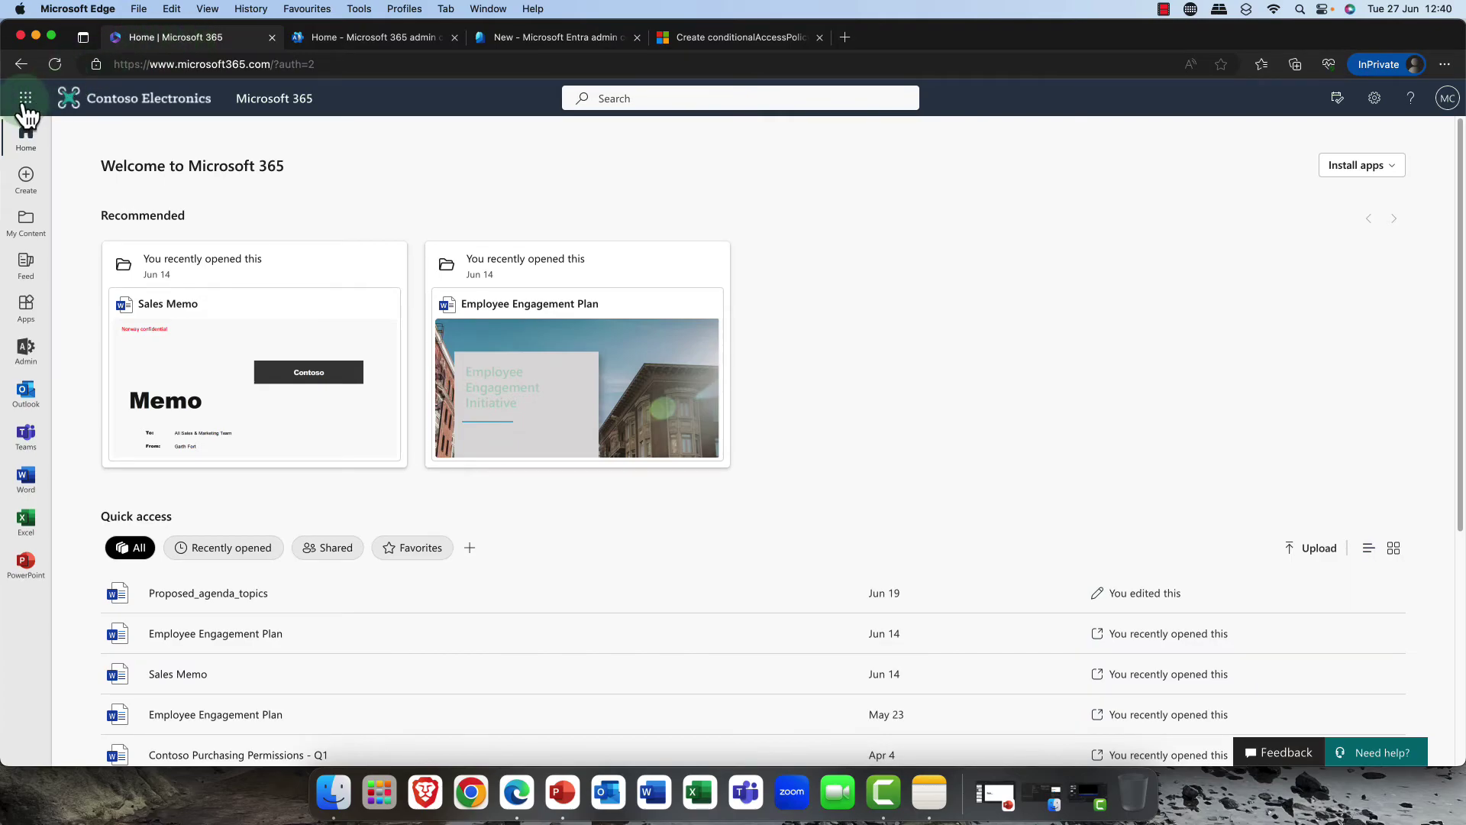
{"action": "left_click", "coordinate": [331, 151]}
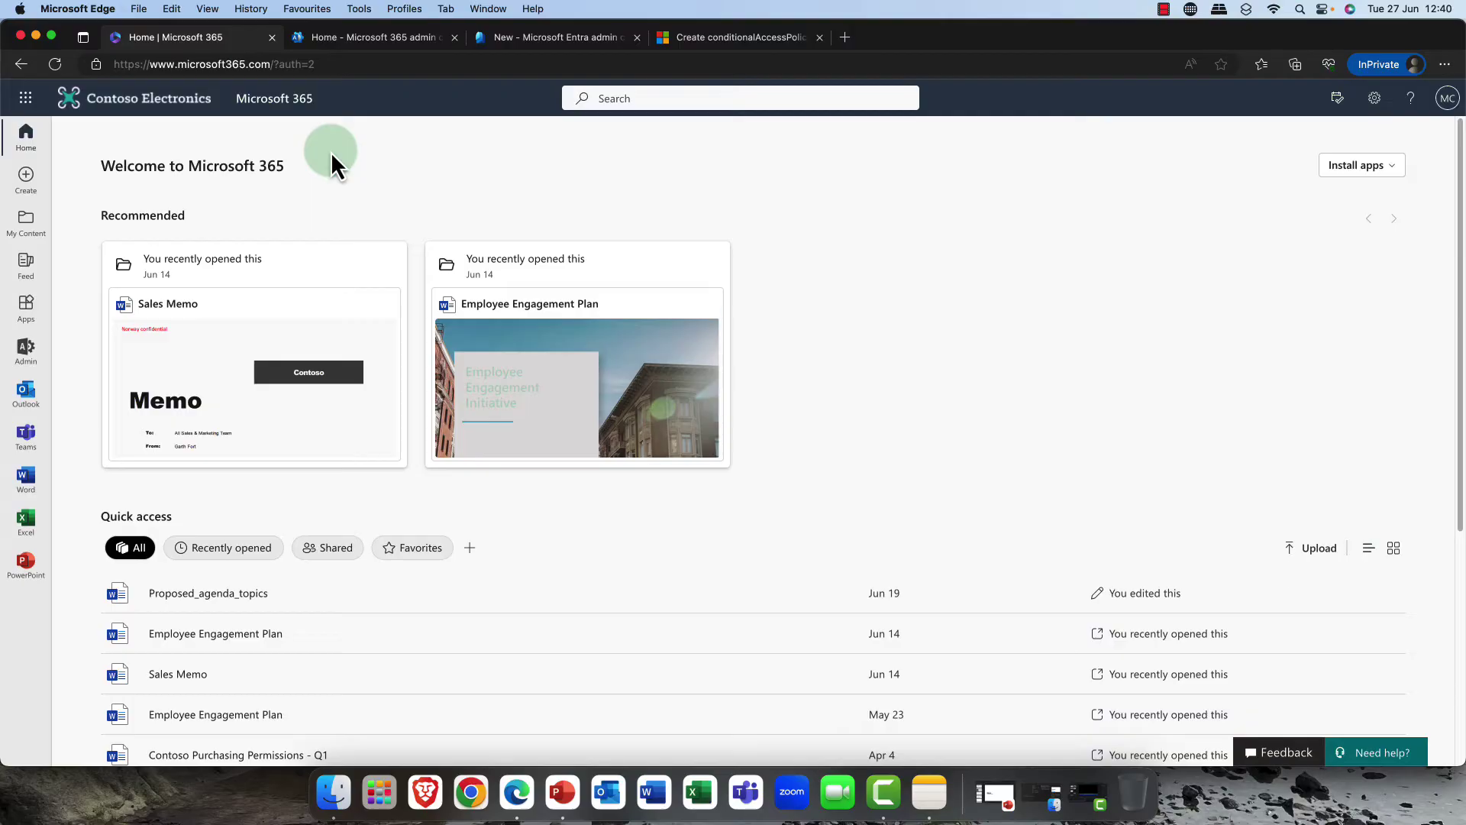
{"action": "left_click", "coordinate": [808, 33]}
{"action": "left_click", "coordinate": [819, 38]}
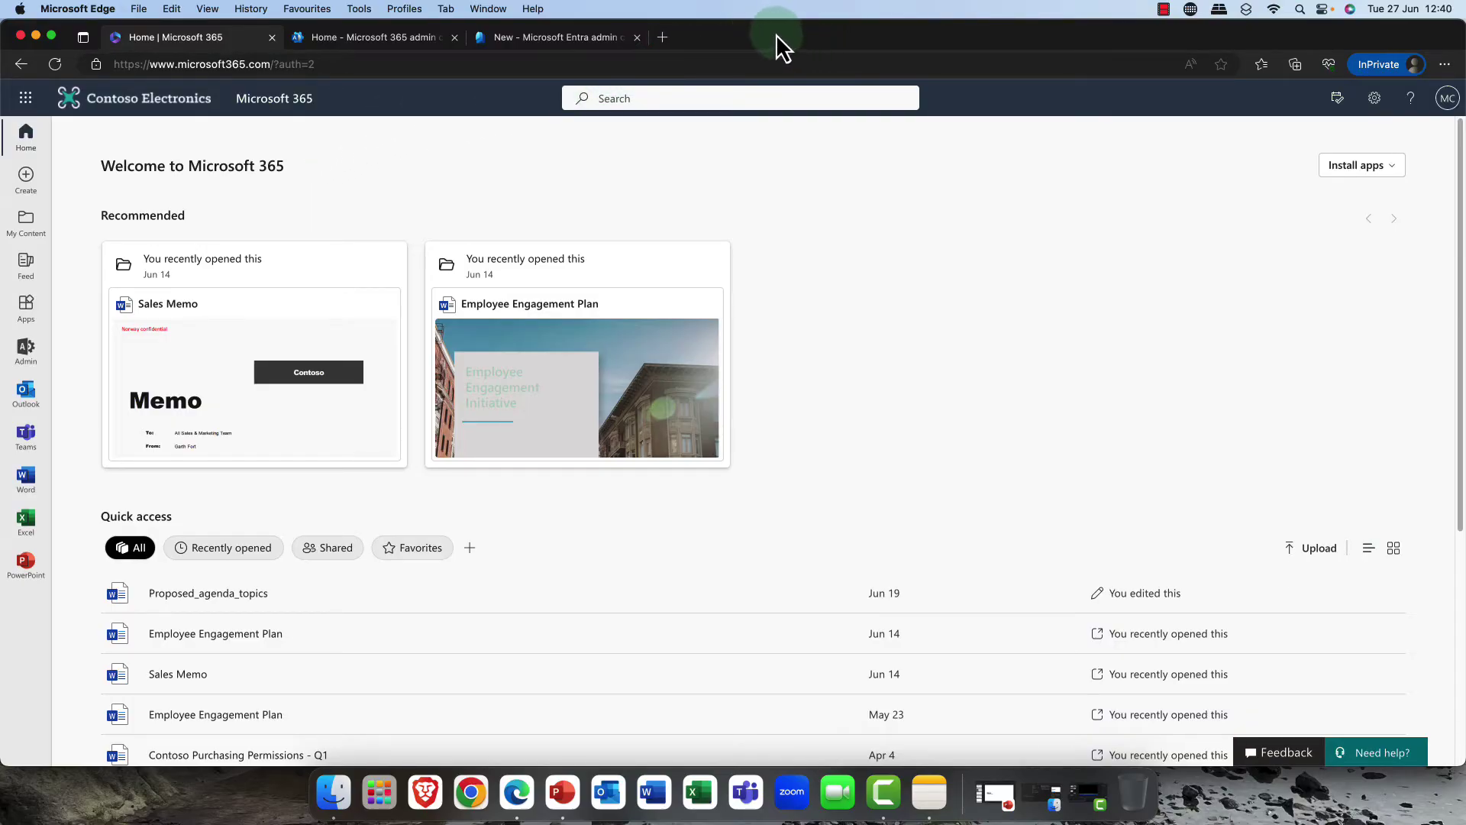
{"action": "left_click", "coordinate": [559, 34]}
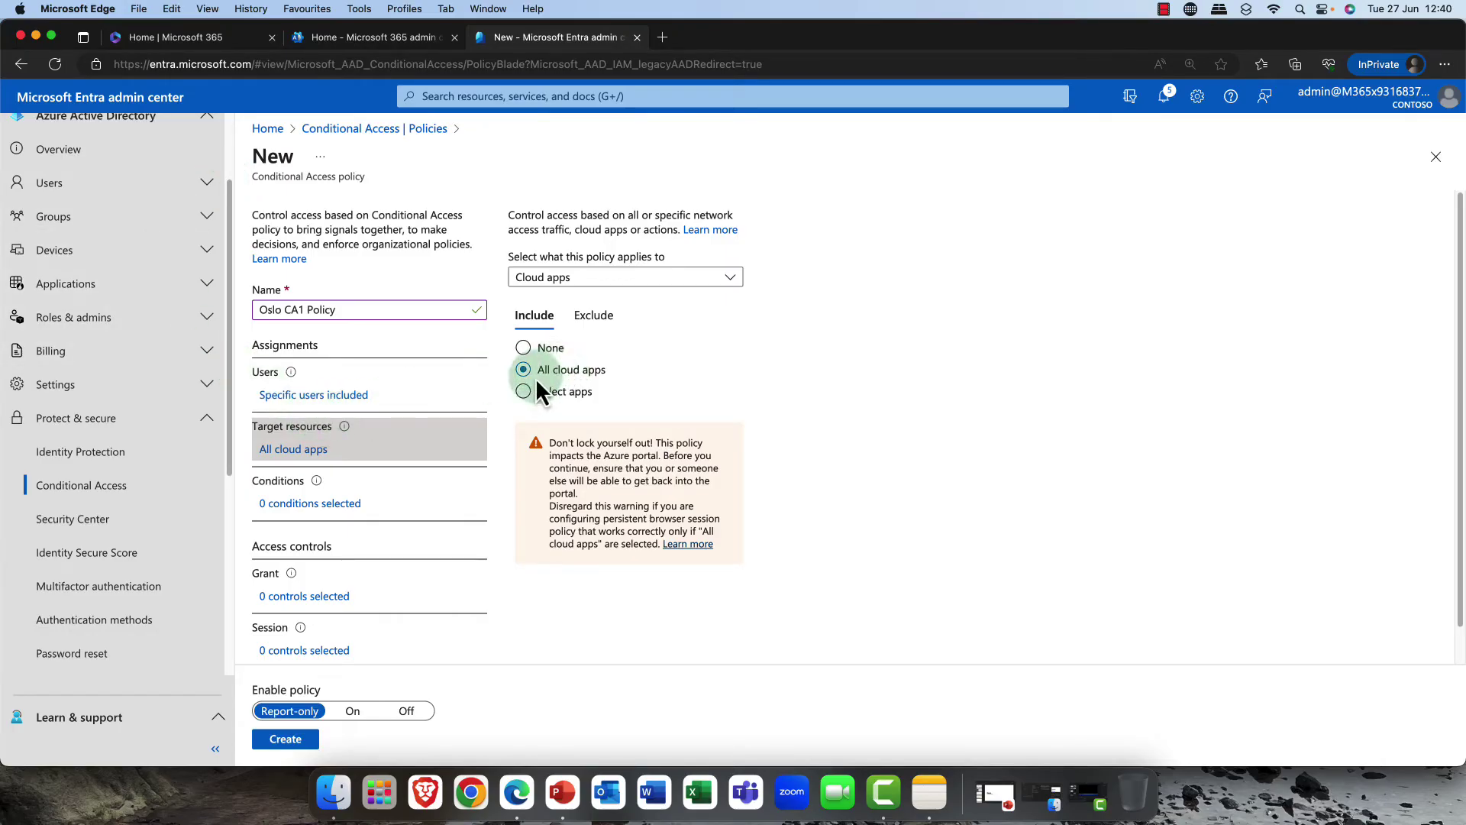
View the filter and app list under Select apps without choosing any, and set the policy's target resources to All cloud apps
{"action": "left_click", "coordinate": [567, 392]}
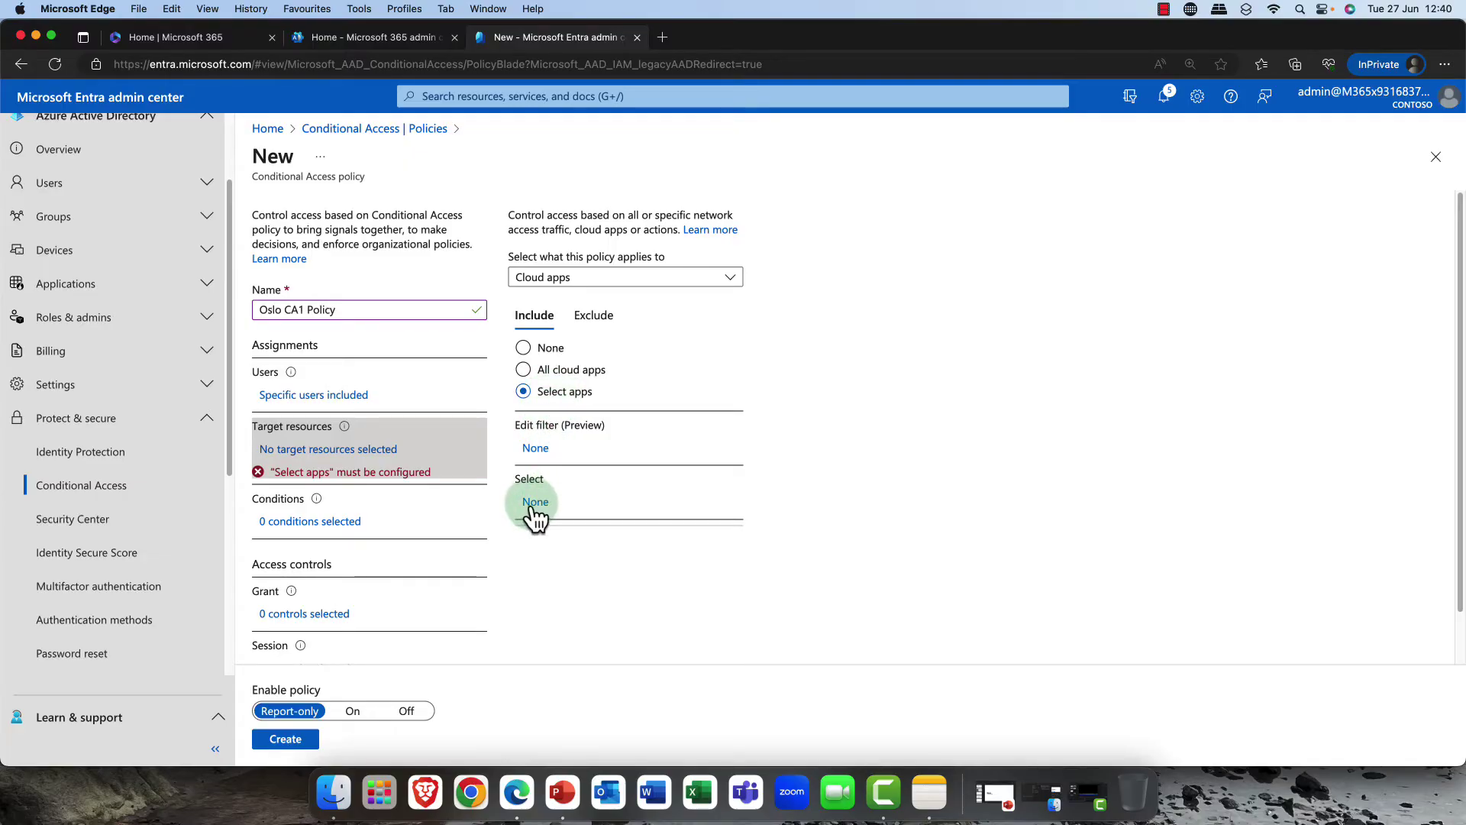
{"action": "left_click", "coordinate": [536, 450]}
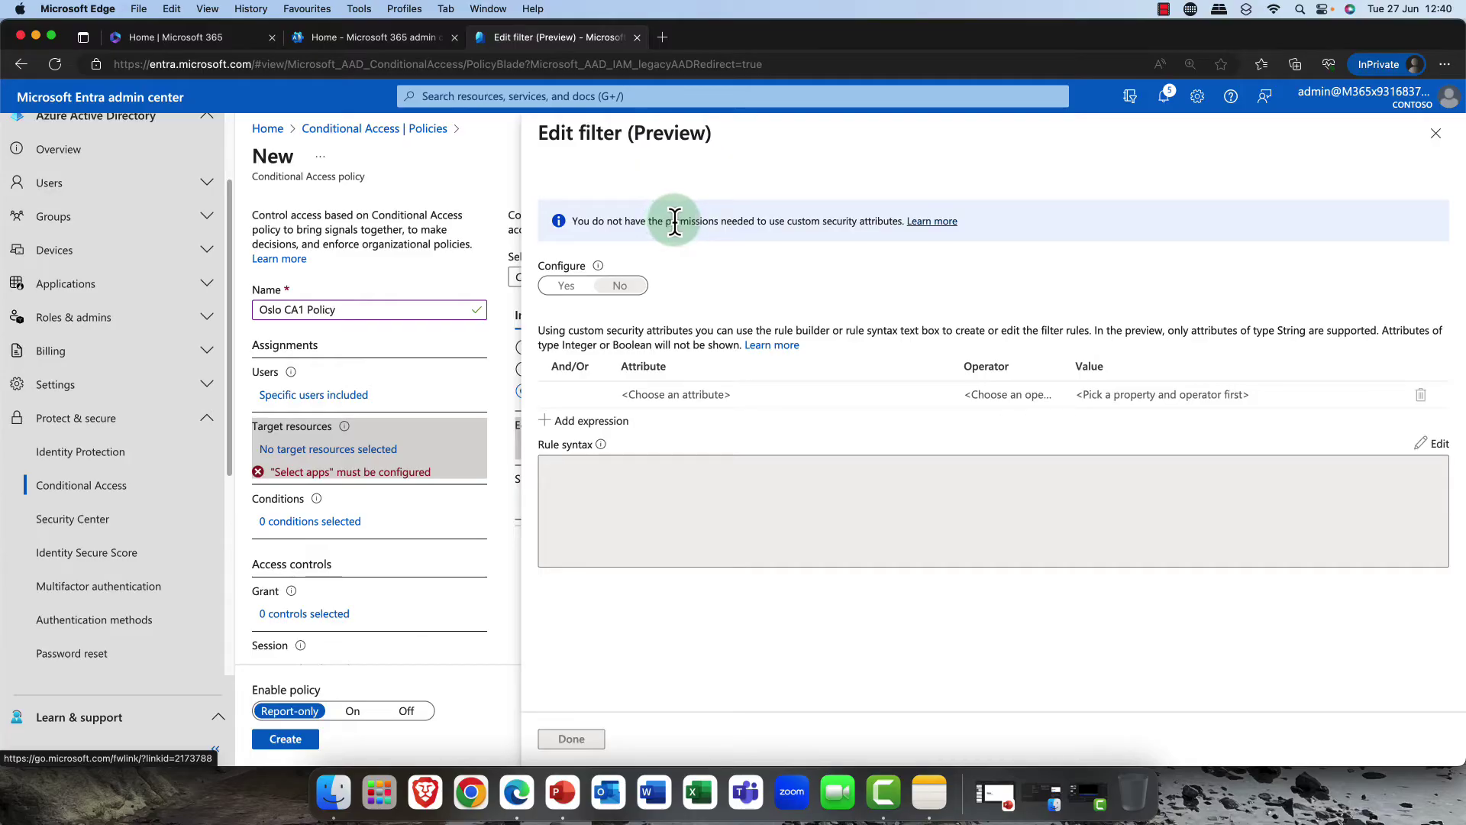
{"action": "double_click", "coordinate": [870, 236]}
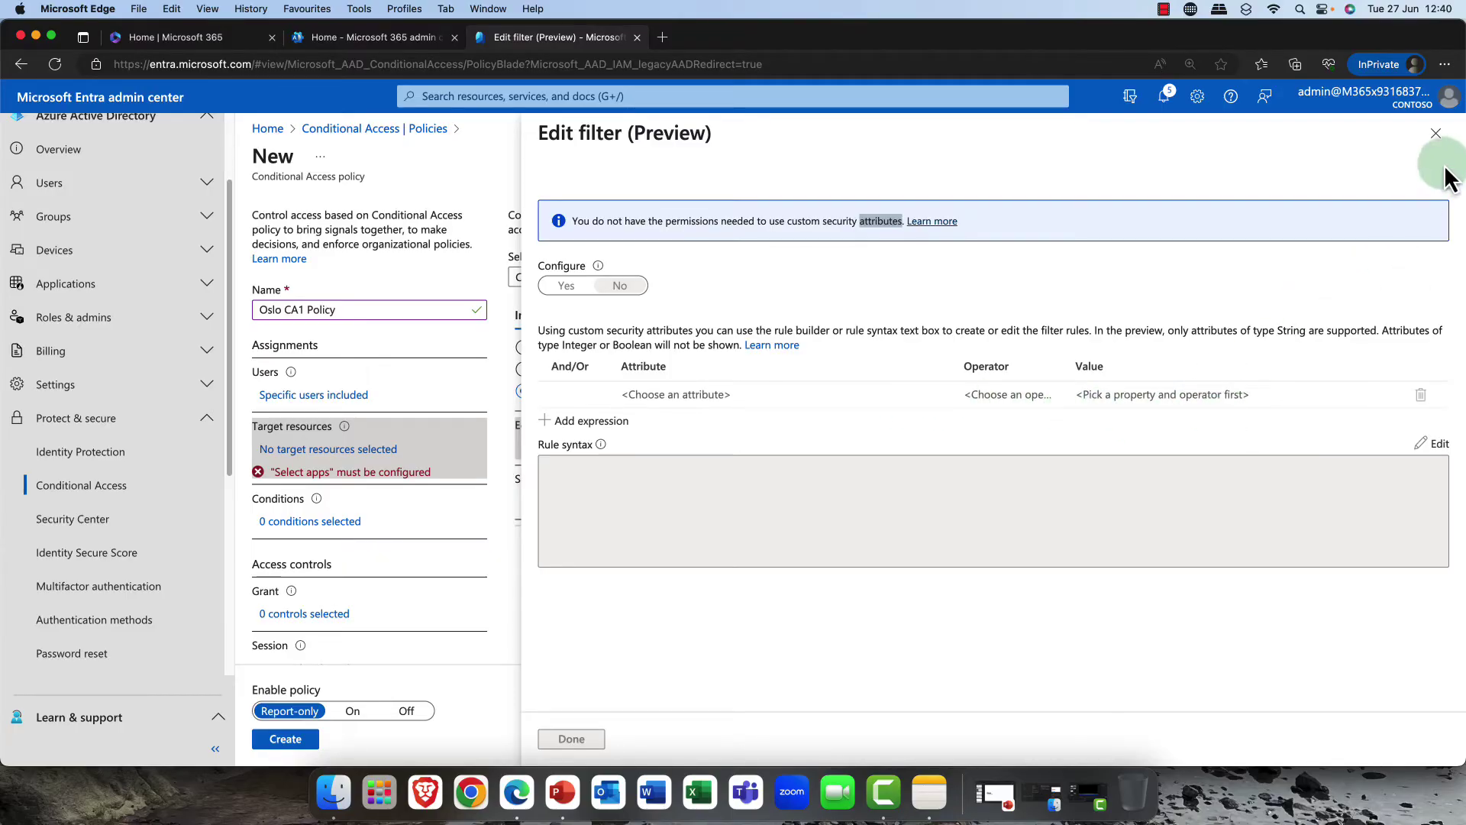
{"action": "left_click", "coordinate": [1436, 134]}
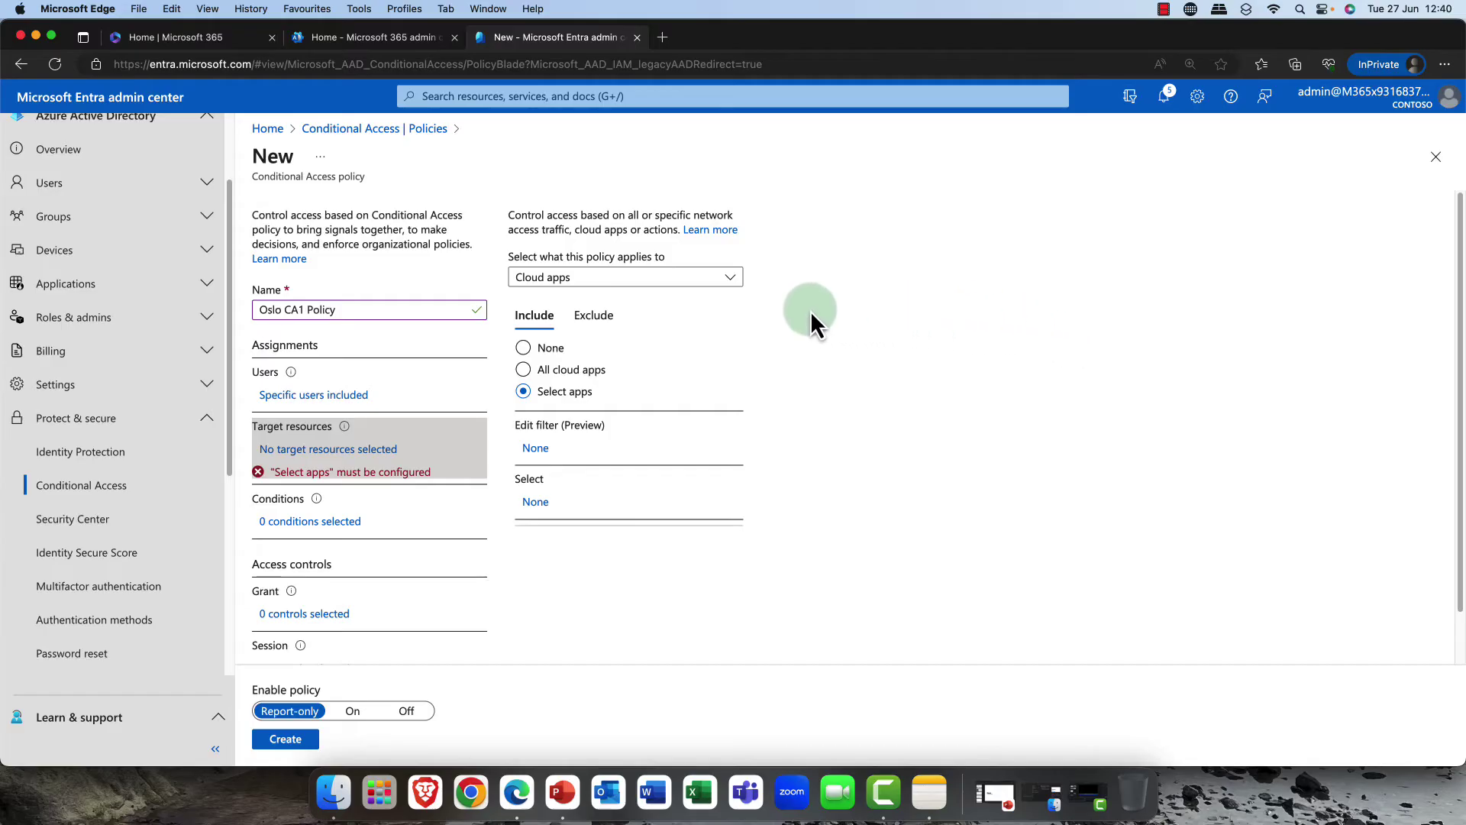
{"action": "left_click", "coordinate": [535, 504]}
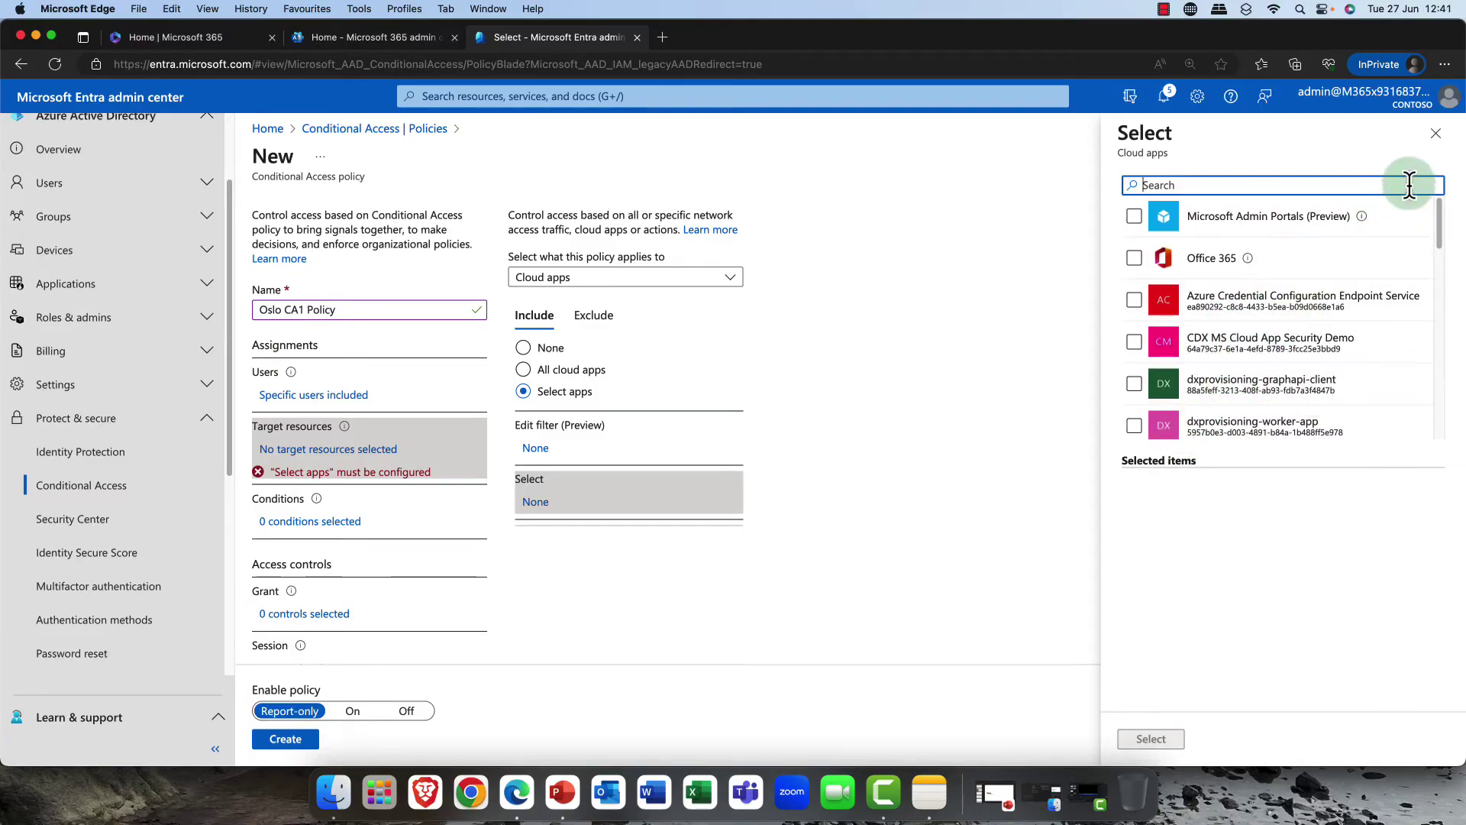
{"action": "left_click", "coordinate": [1436, 133]}
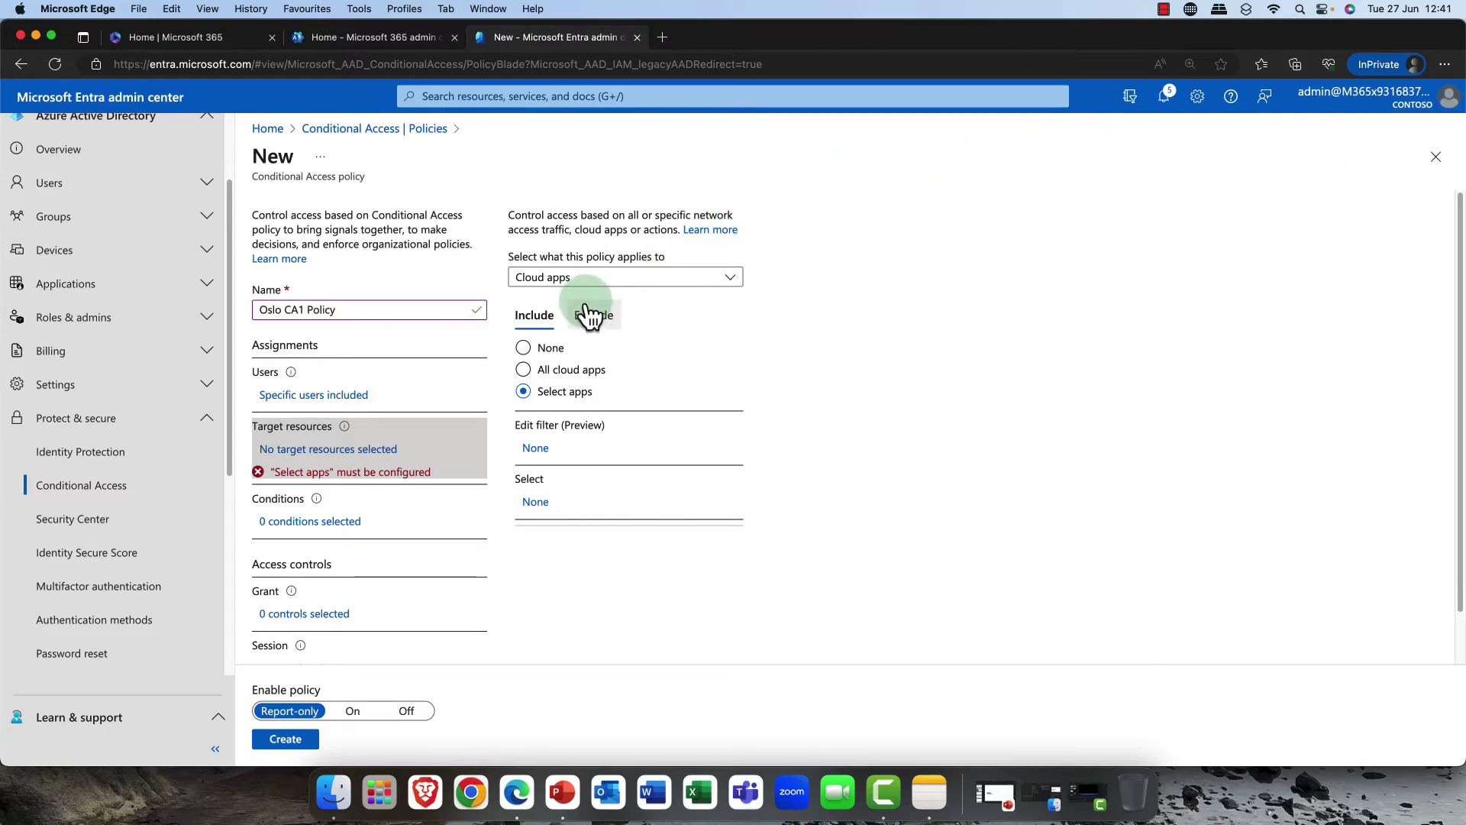
{"action": "left_click", "coordinate": [544, 369]}
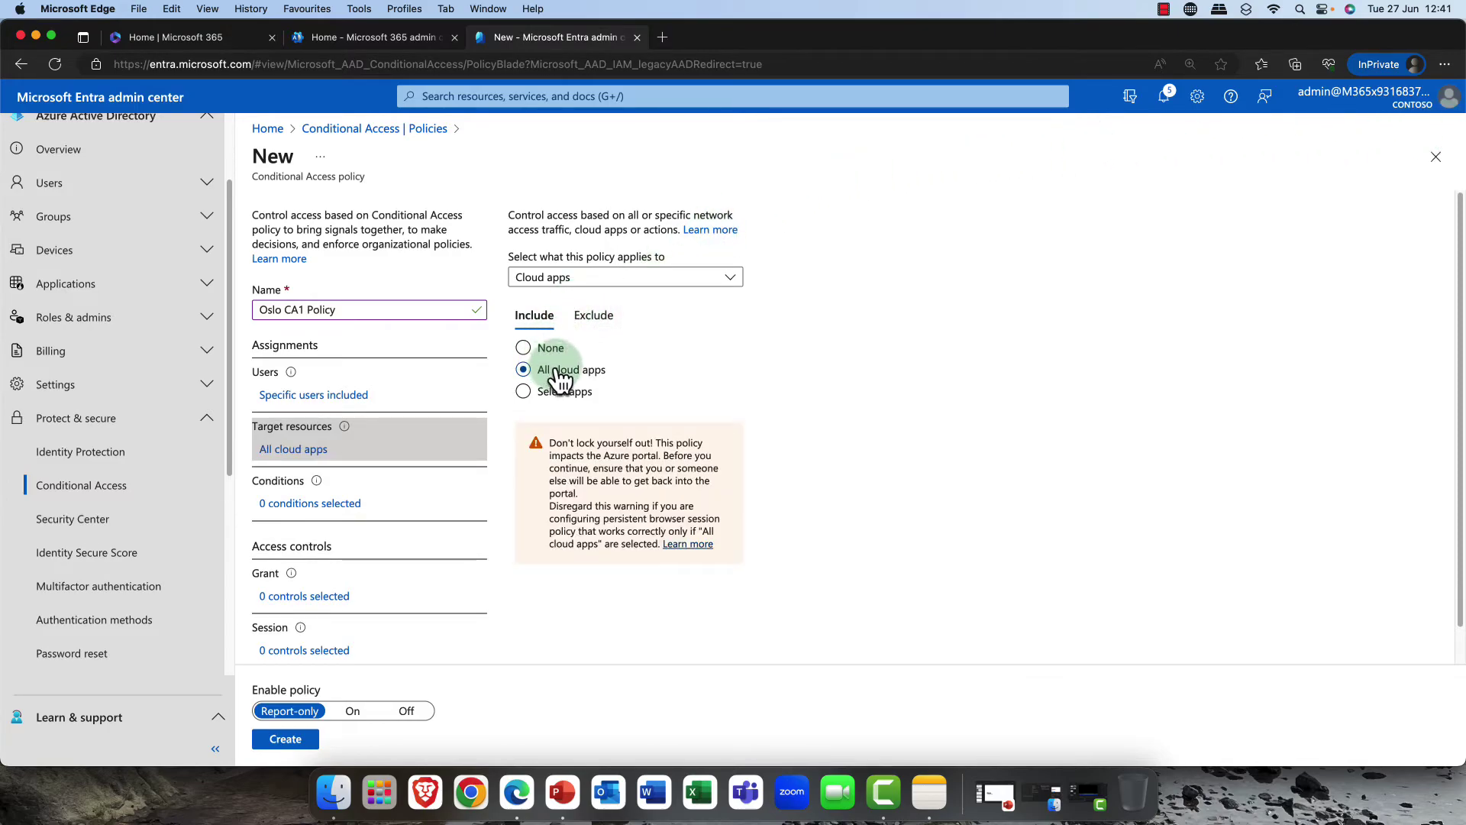
Configure the policy's user risk condition with the High and Medium risk levels
{"action": "left_click", "coordinate": [294, 504]}
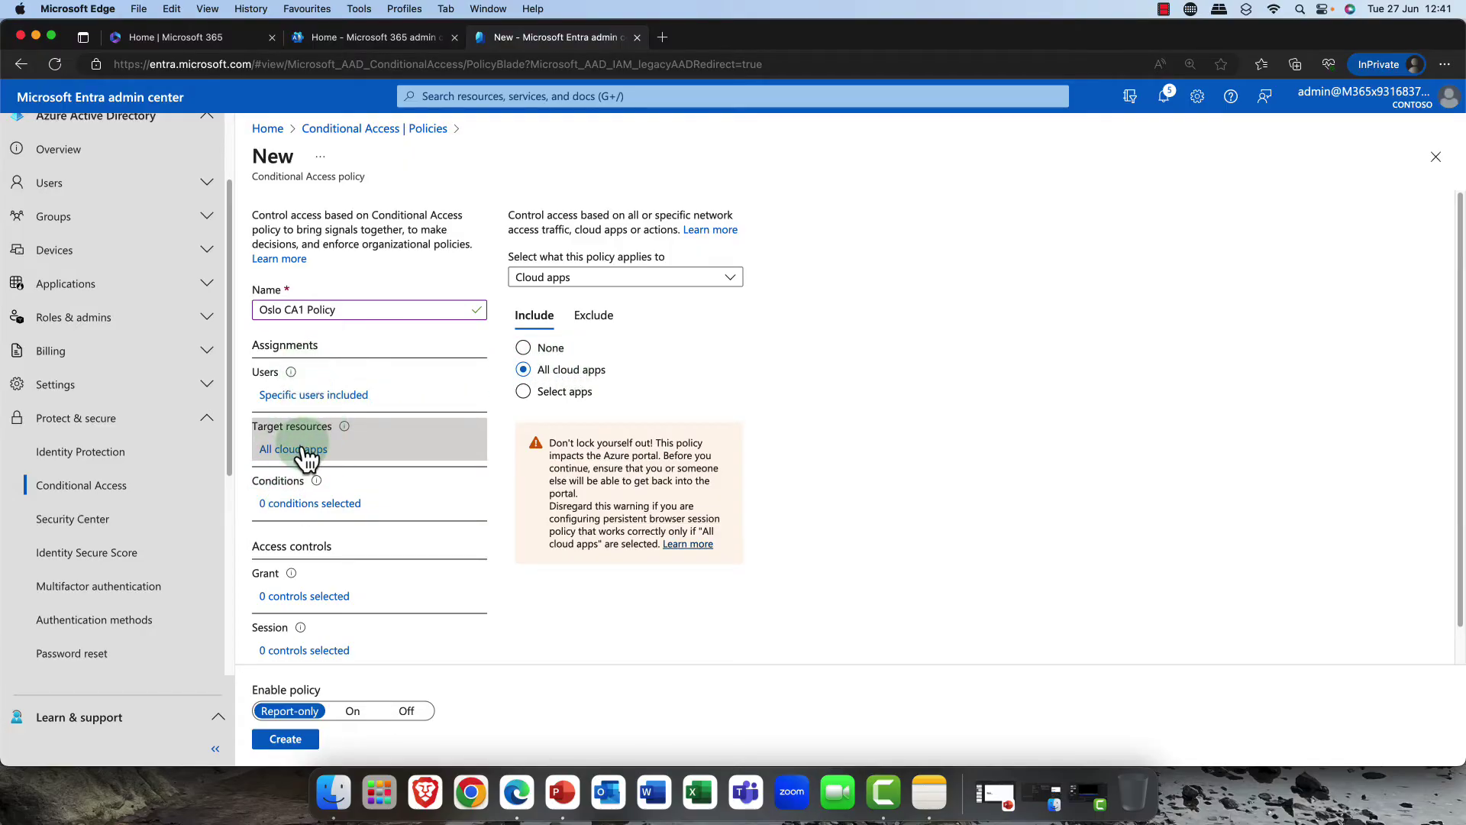
{"action": "left_click", "coordinate": [310, 508]}
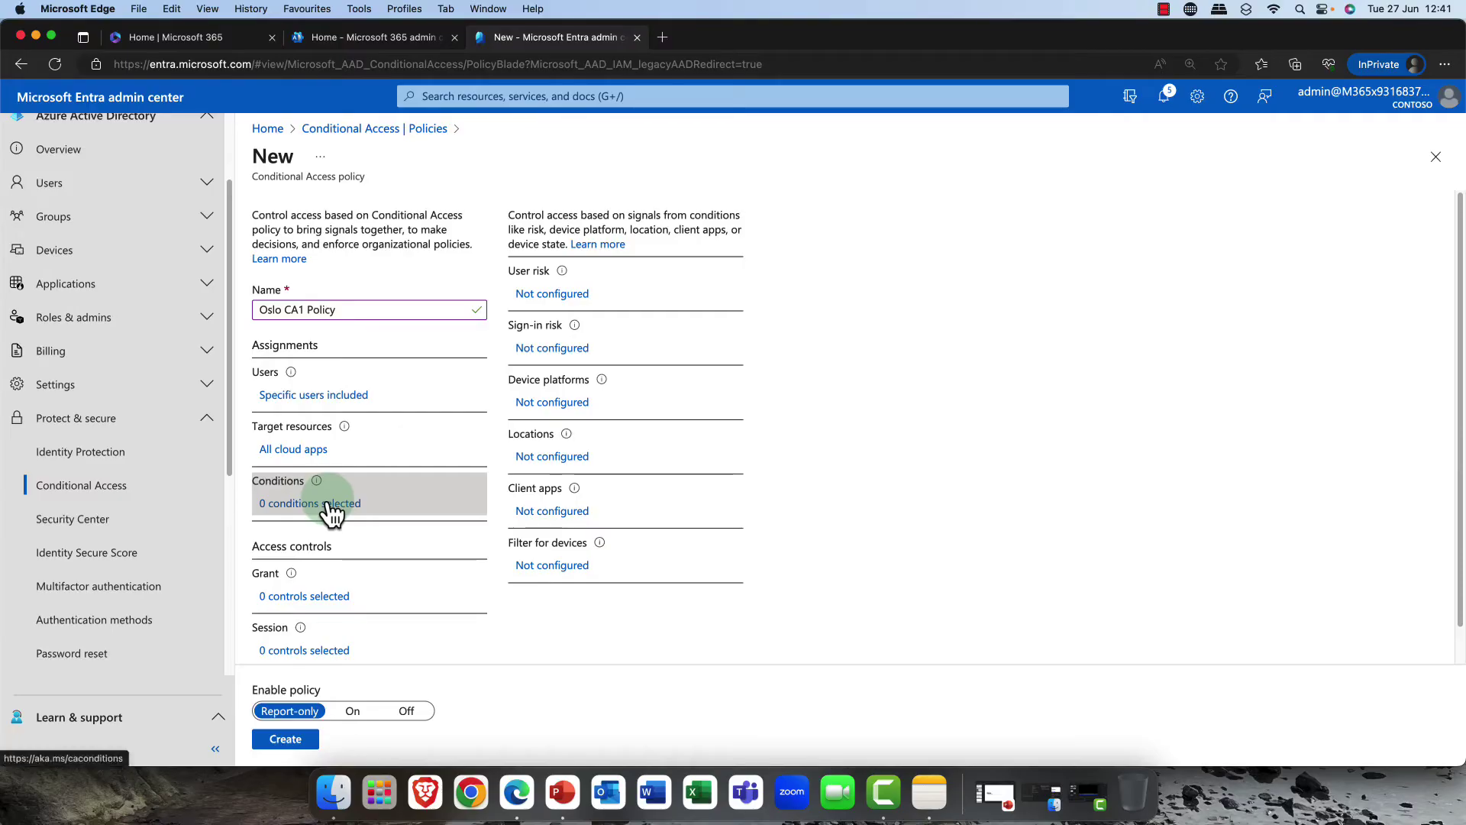
{"action": "left_click", "coordinate": [555, 301]}
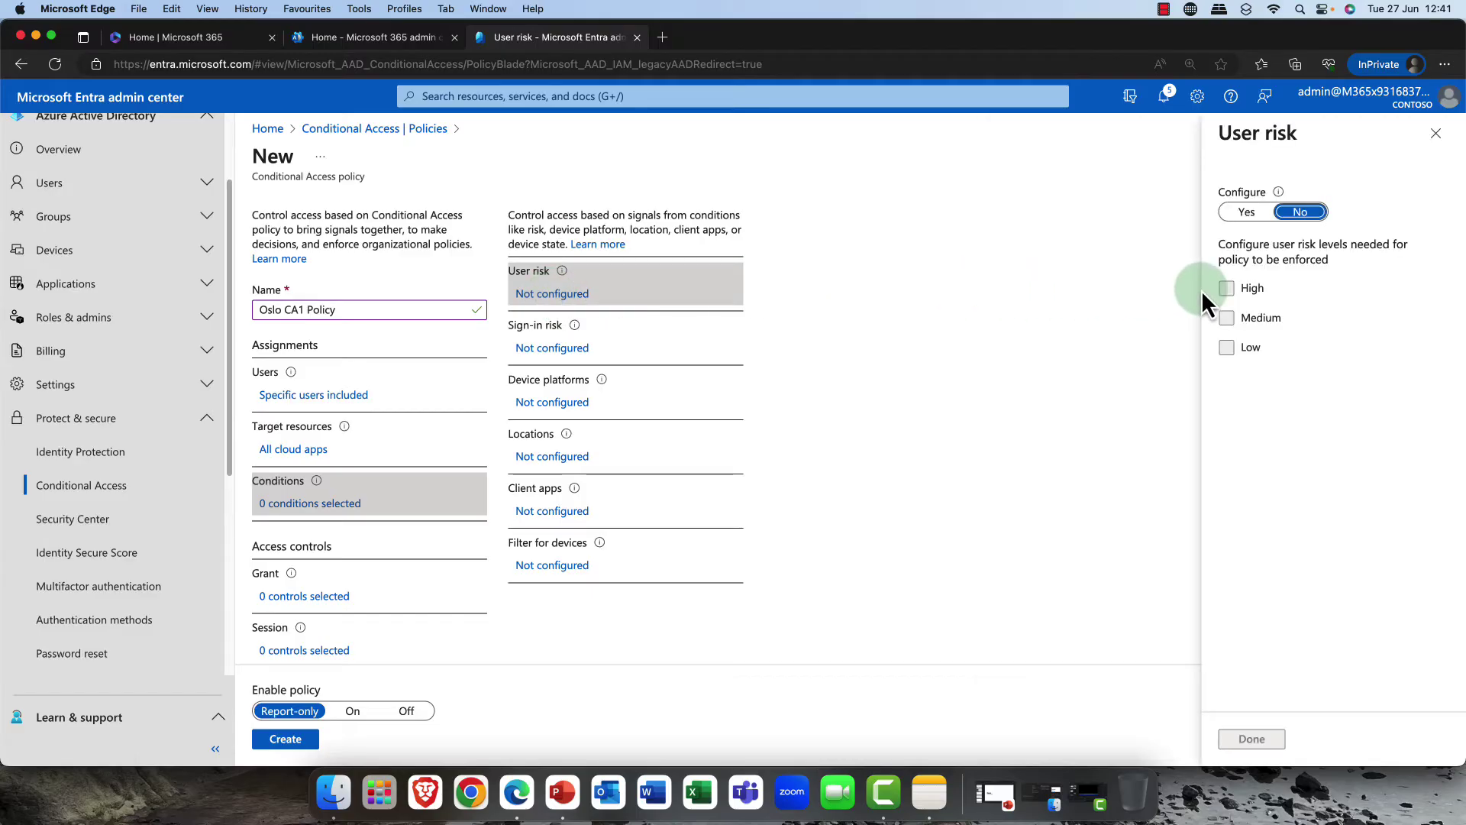
{"action": "left_click", "coordinate": [1247, 213]}
{"action": "left_click", "coordinate": [1227, 289]}
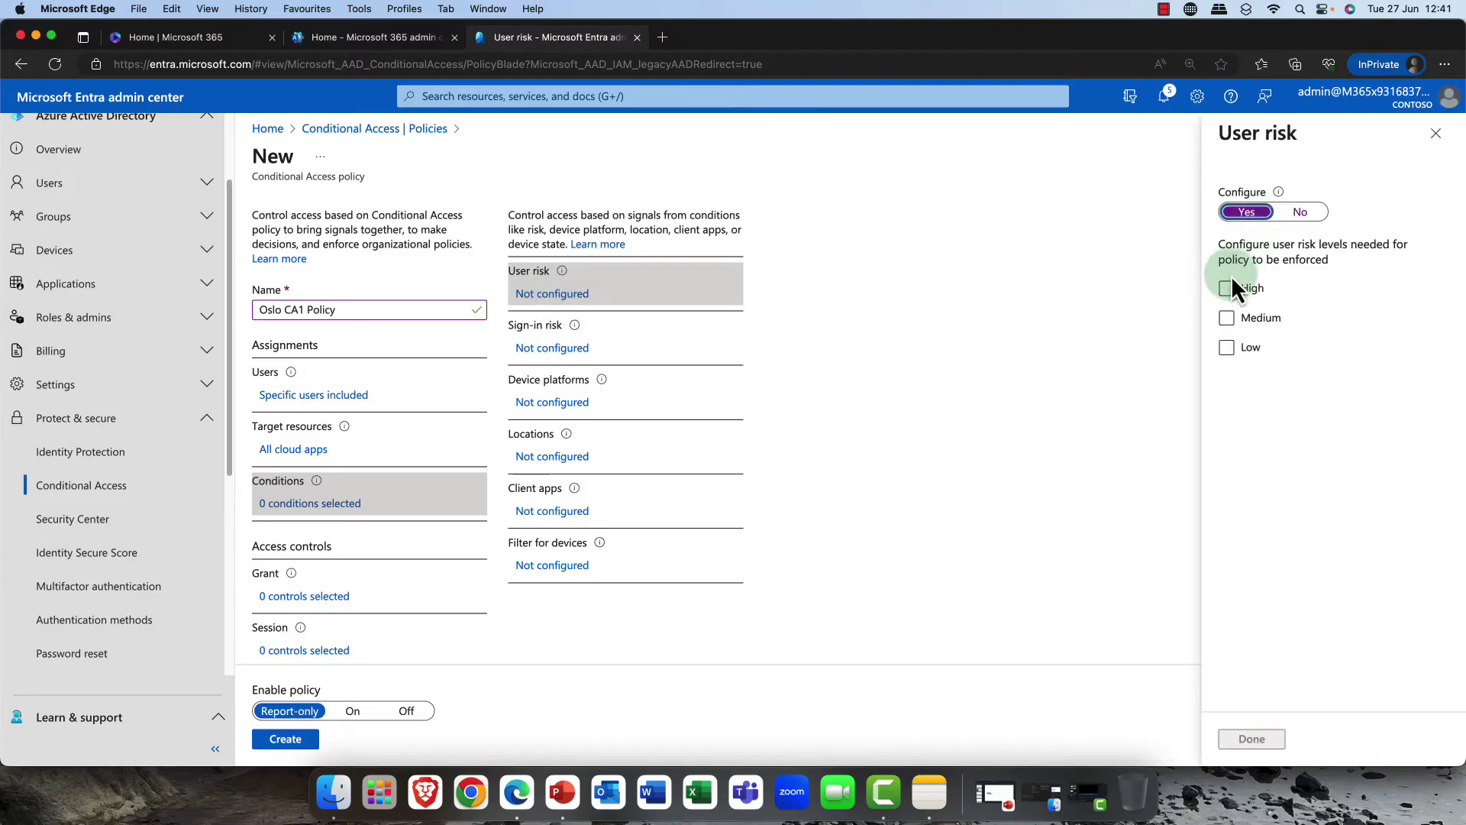
{"action": "left_click", "coordinate": [1226, 318]}
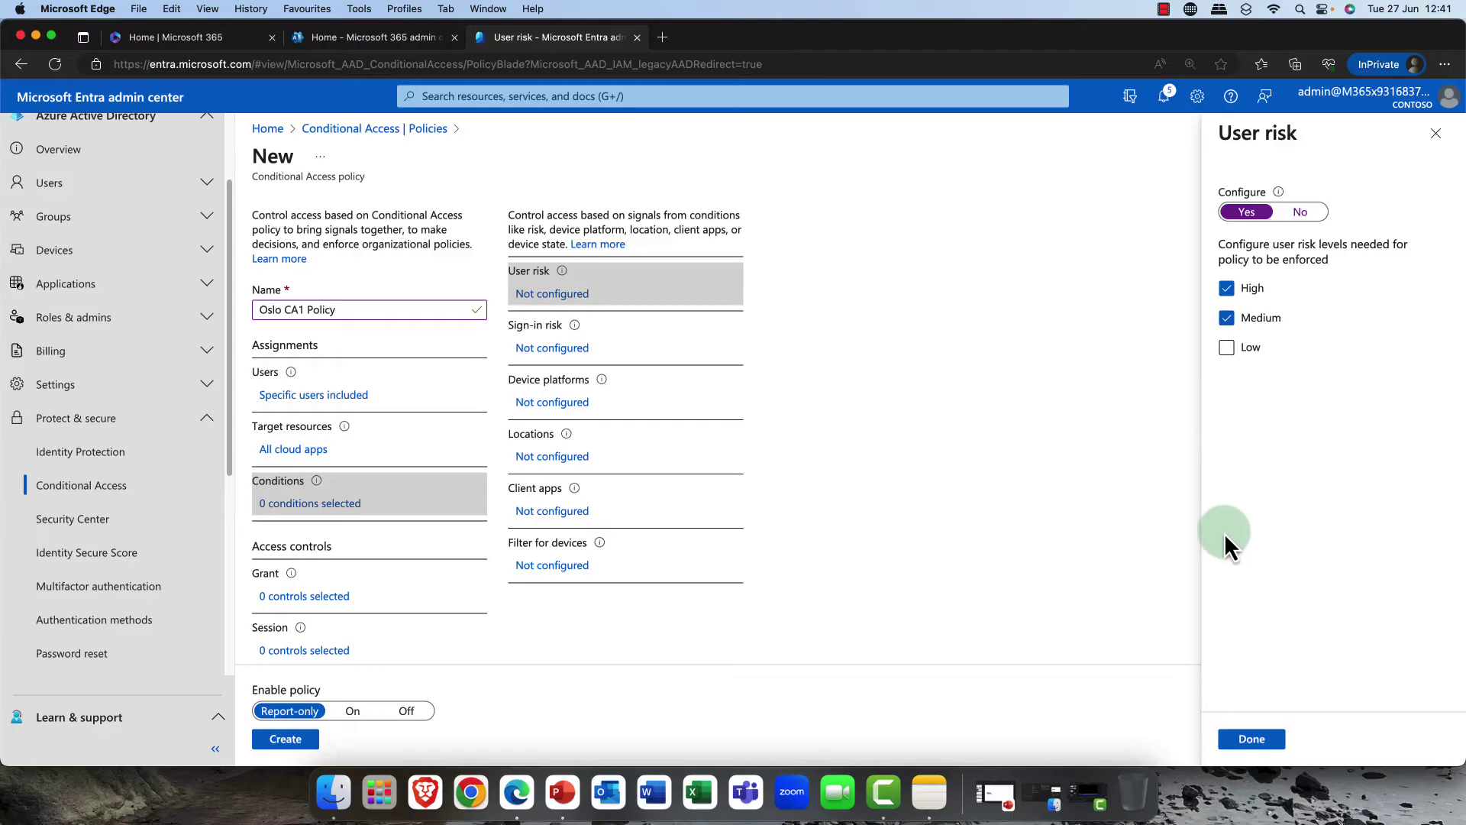
{"action": "left_click", "coordinate": [1258, 739]}
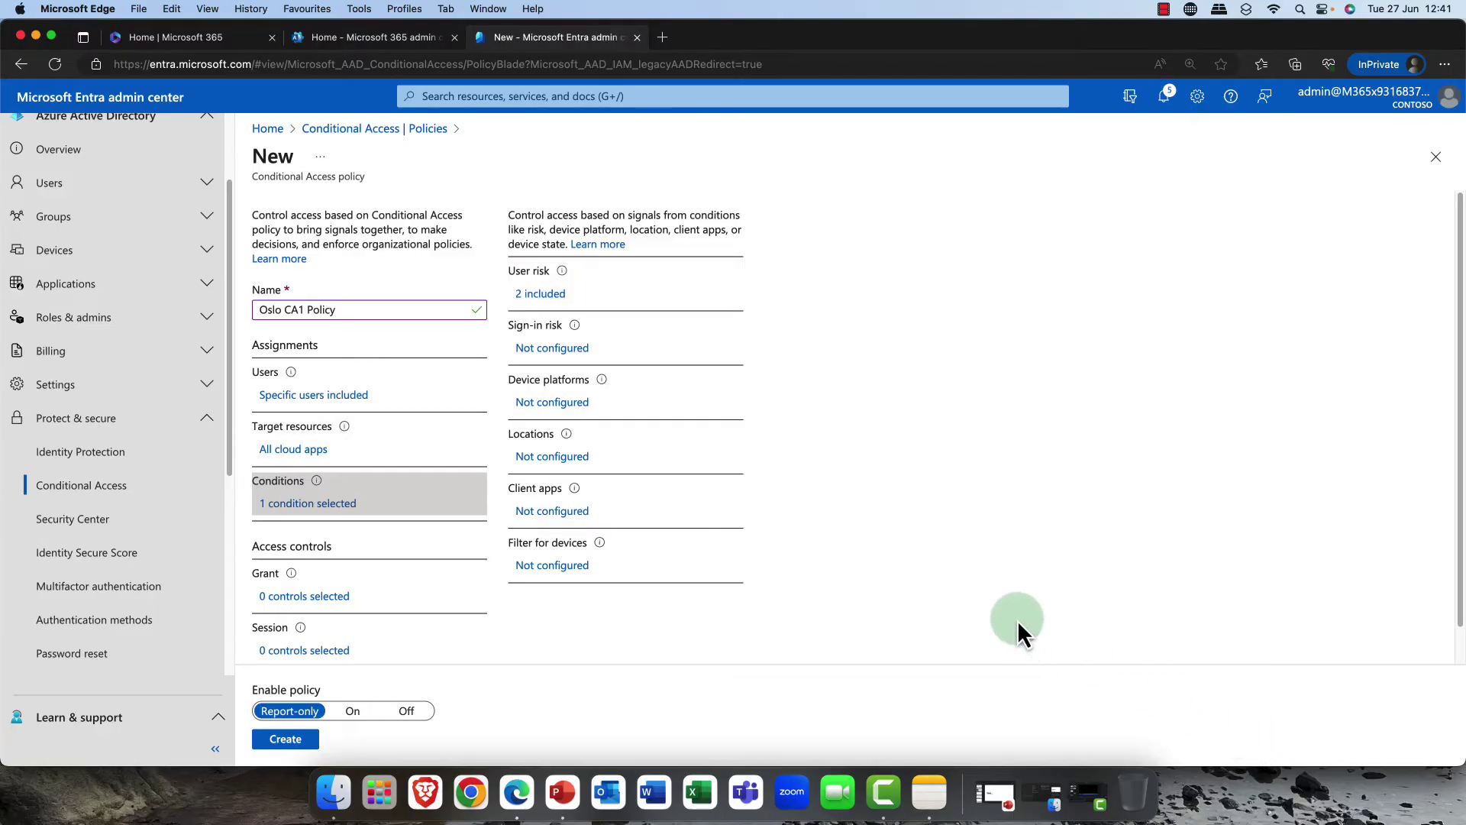
Configure the sign-in risk condition to apply to the High and Medium risk levels
{"action": "left_click", "coordinate": [540, 342]}
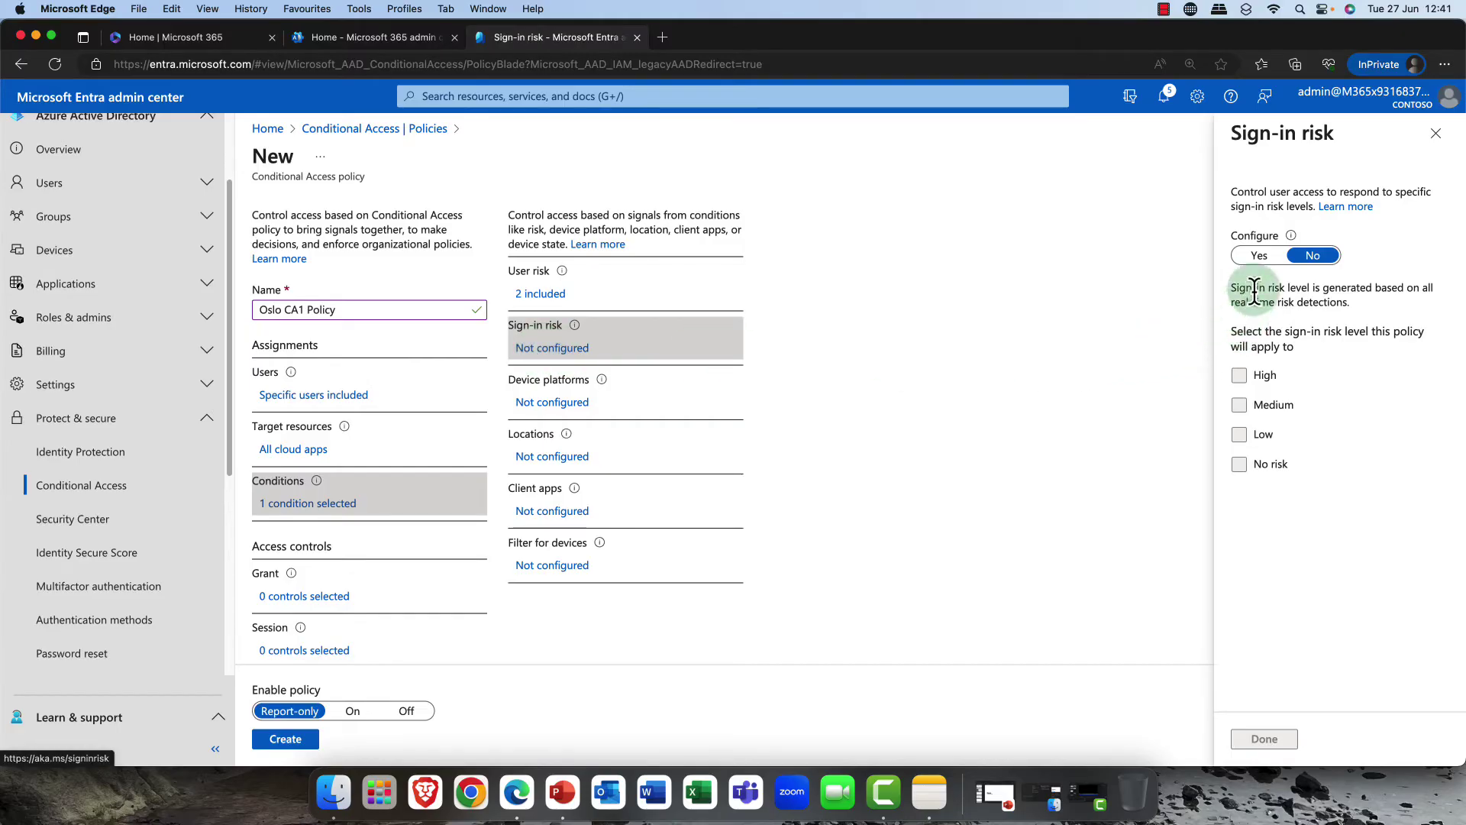
{"action": "left_click", "coordinate": [1259, 256]}
{"action": "left_click", "coordinate": [1239, 375]}
{"action": "left_click", "coordinate": [1240, 405]}
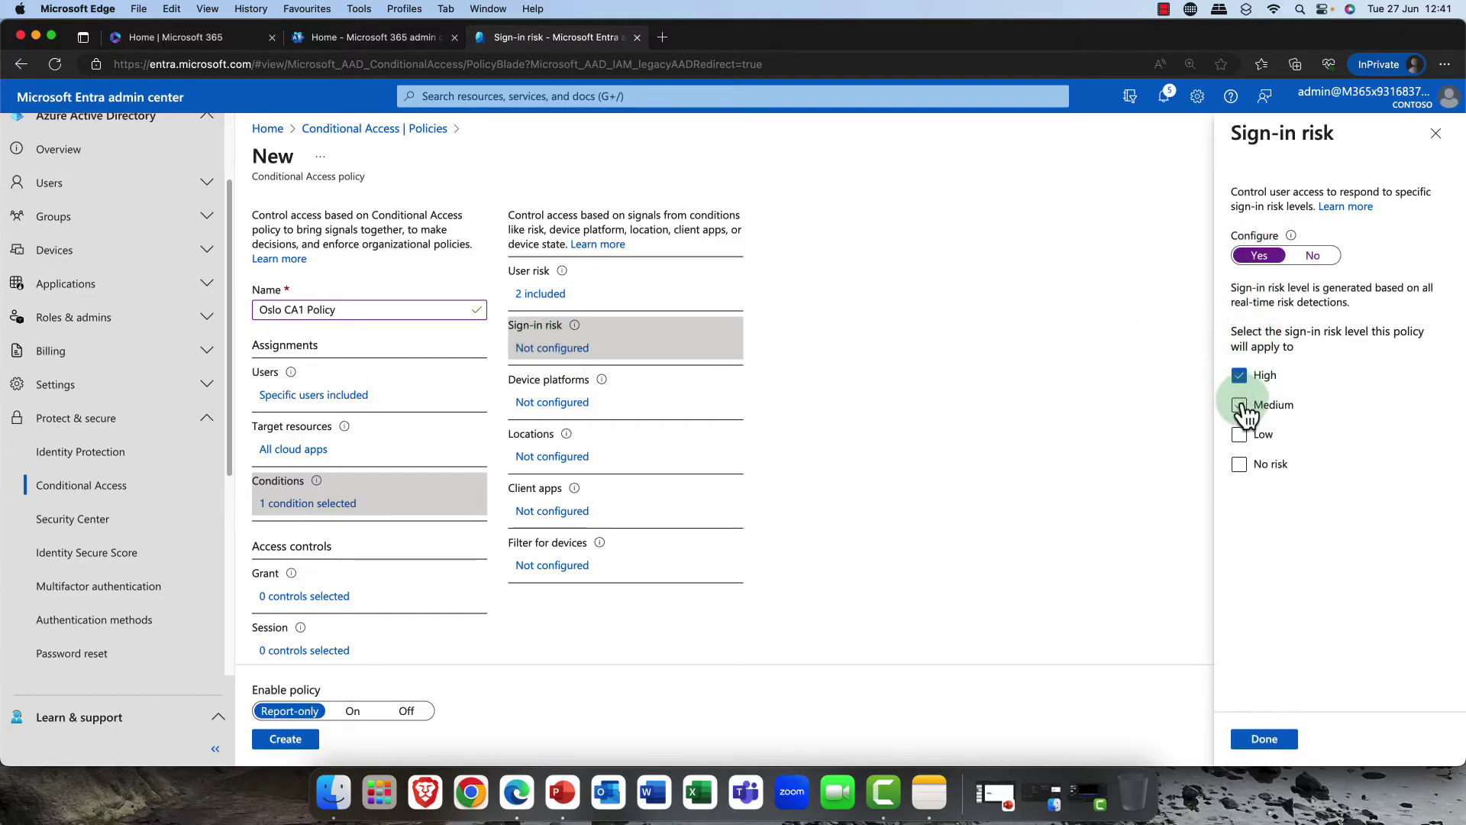
{"action": "left_click", "coordinate": [1268, 741]}
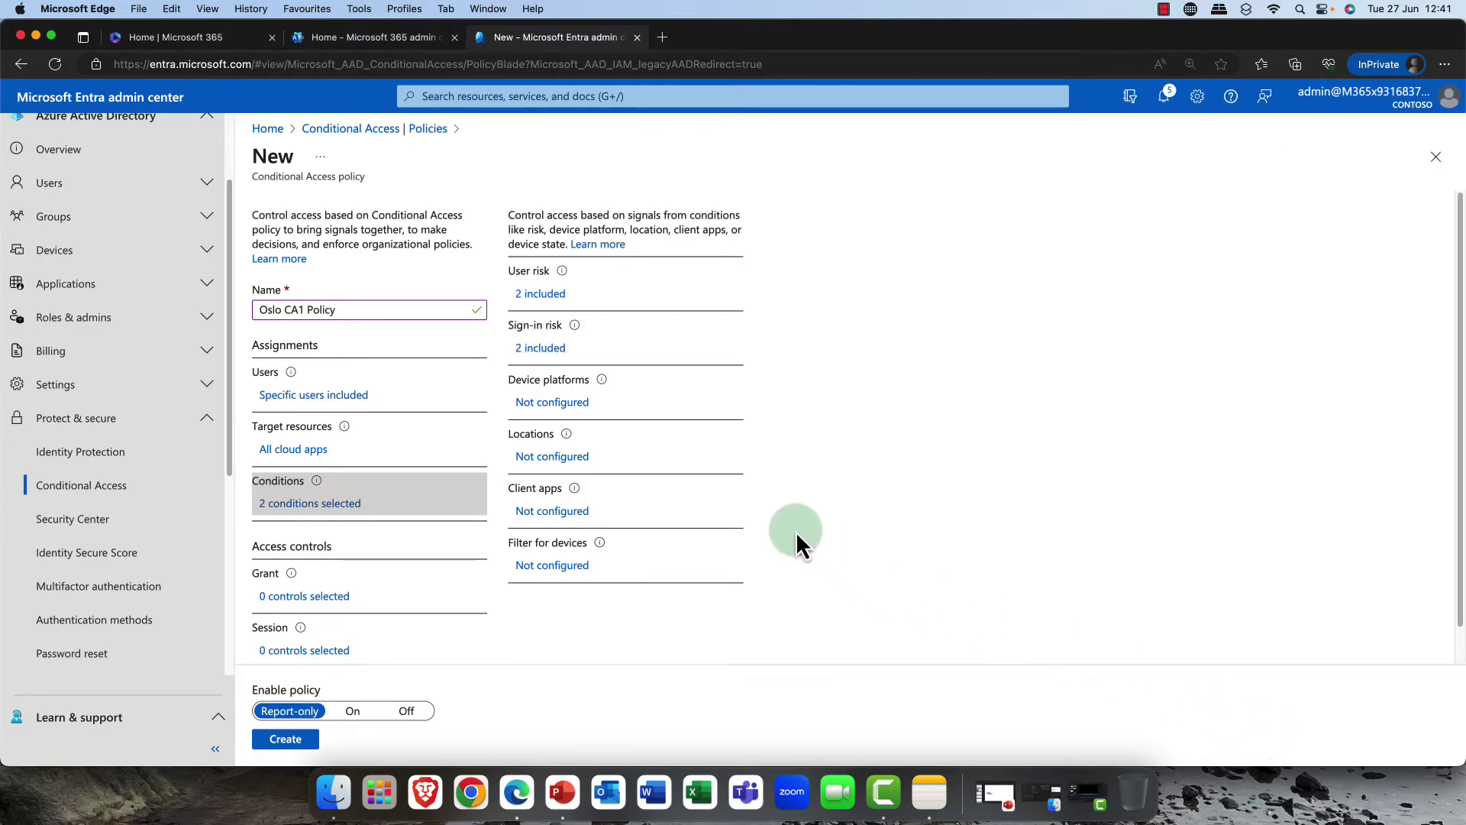
Configure the device platforms condition to include iOS, Windows Phone, Windows, macOS and Linux, leaving out Android
{"action": "left_click", "coordinate": [535, 405]}
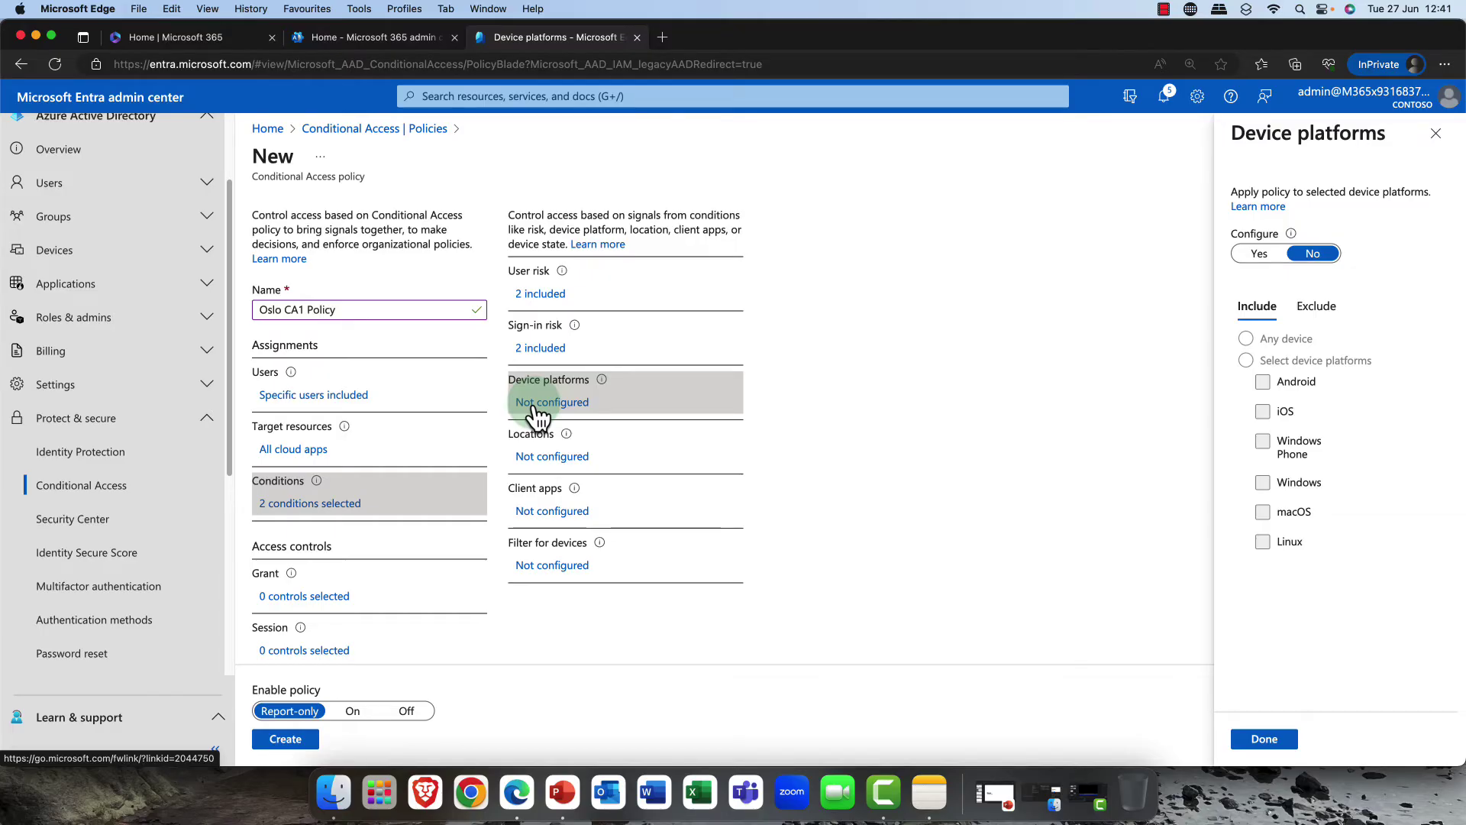
{"action": "left_click", "coordinate": [1259, 255]}
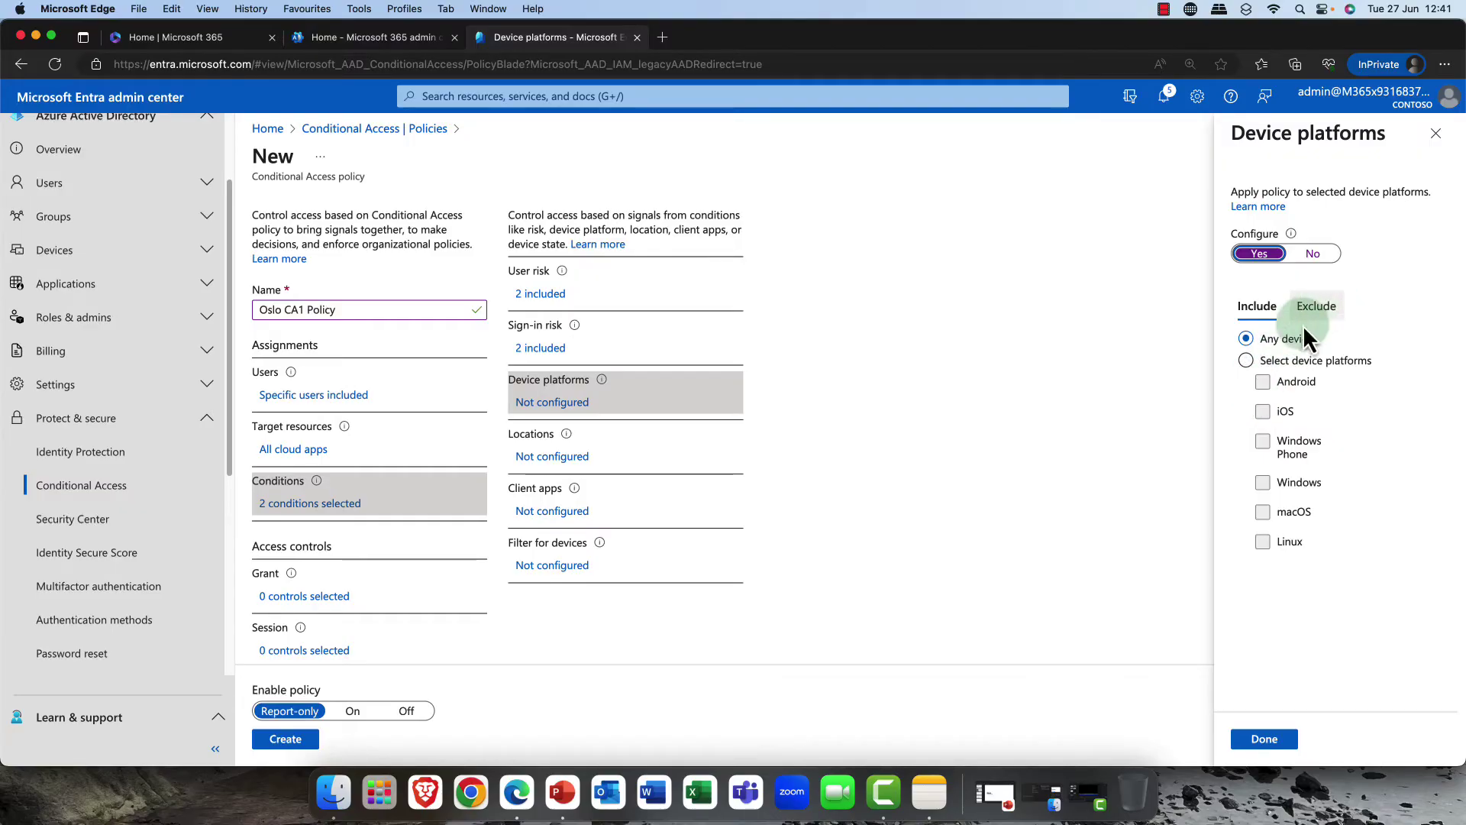
{"action": "left_click", "coordinate": [1274, 362]}
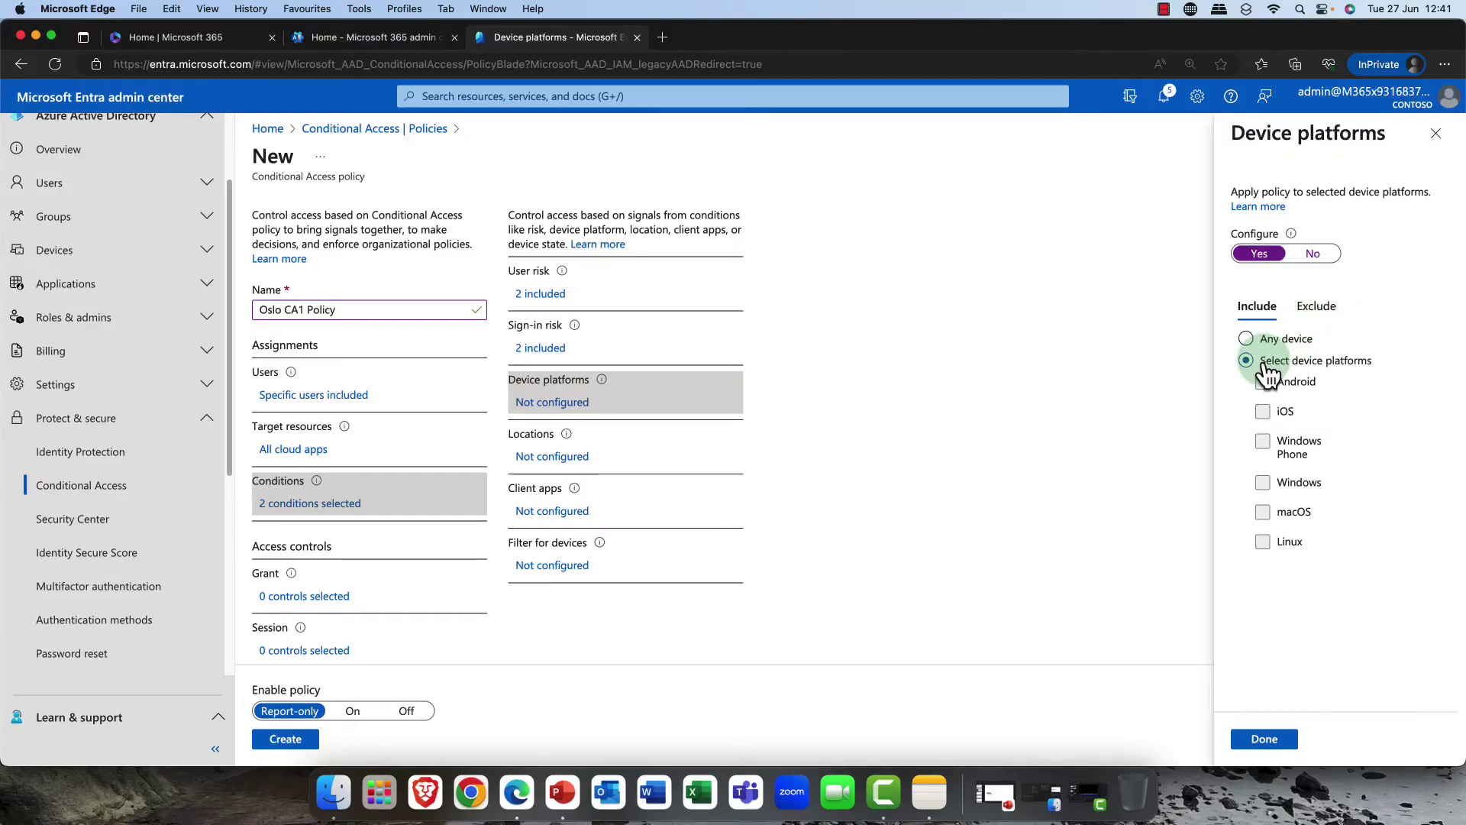
{"action": "left_click", "coordinate": [1263, 412]}
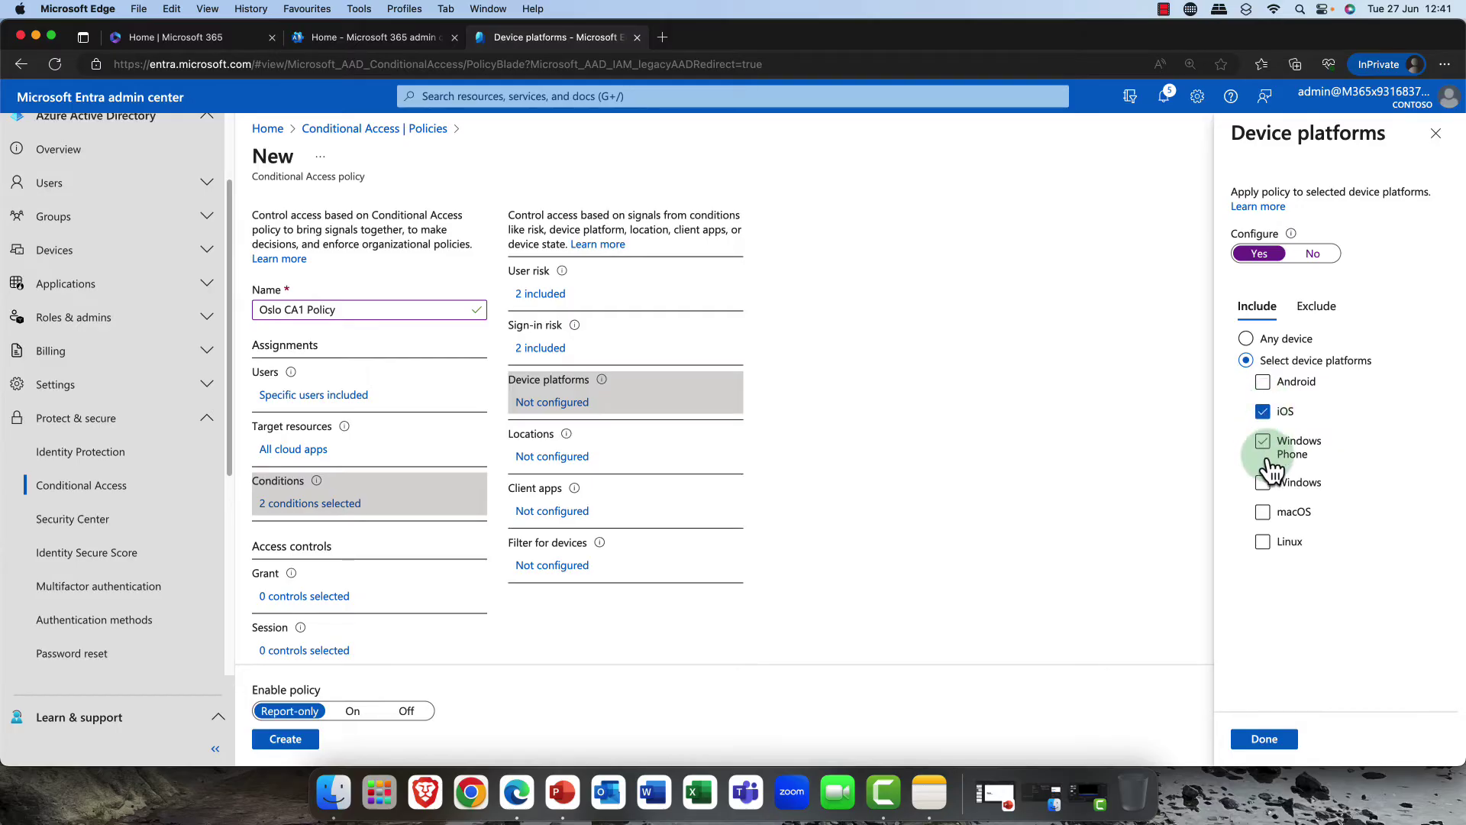
{"action": "left_click", "coordinate": [1264, 449]}
{"action": "left_click", "coordinate": [1263, 482]}
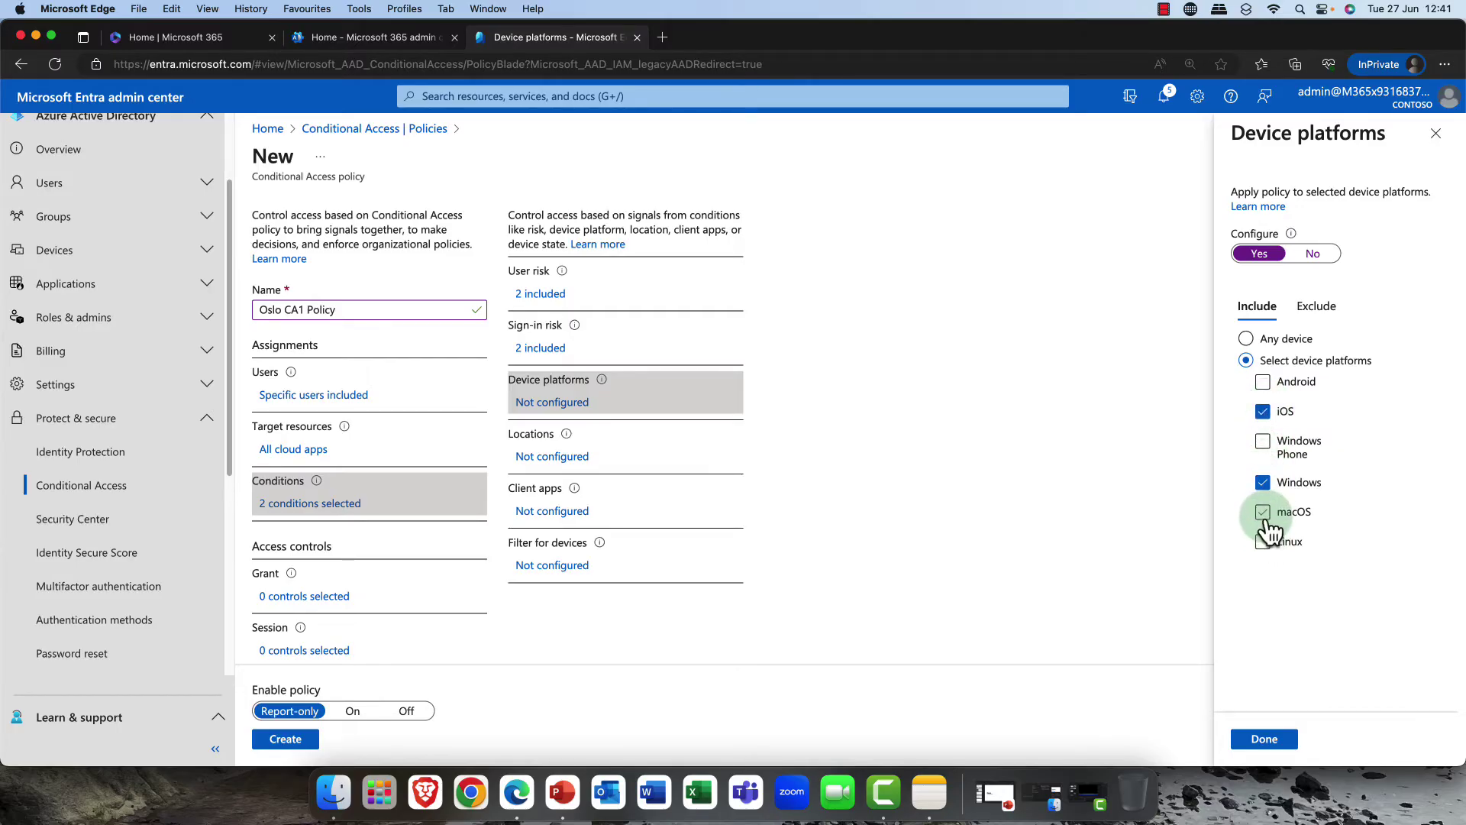
{"action": "left_click", "coordinate": [1264, 514]}
{"action": "left_click", "coordinate": [1263, 541]}
{"action": "left_click", "coordinate": [1265, 443]}
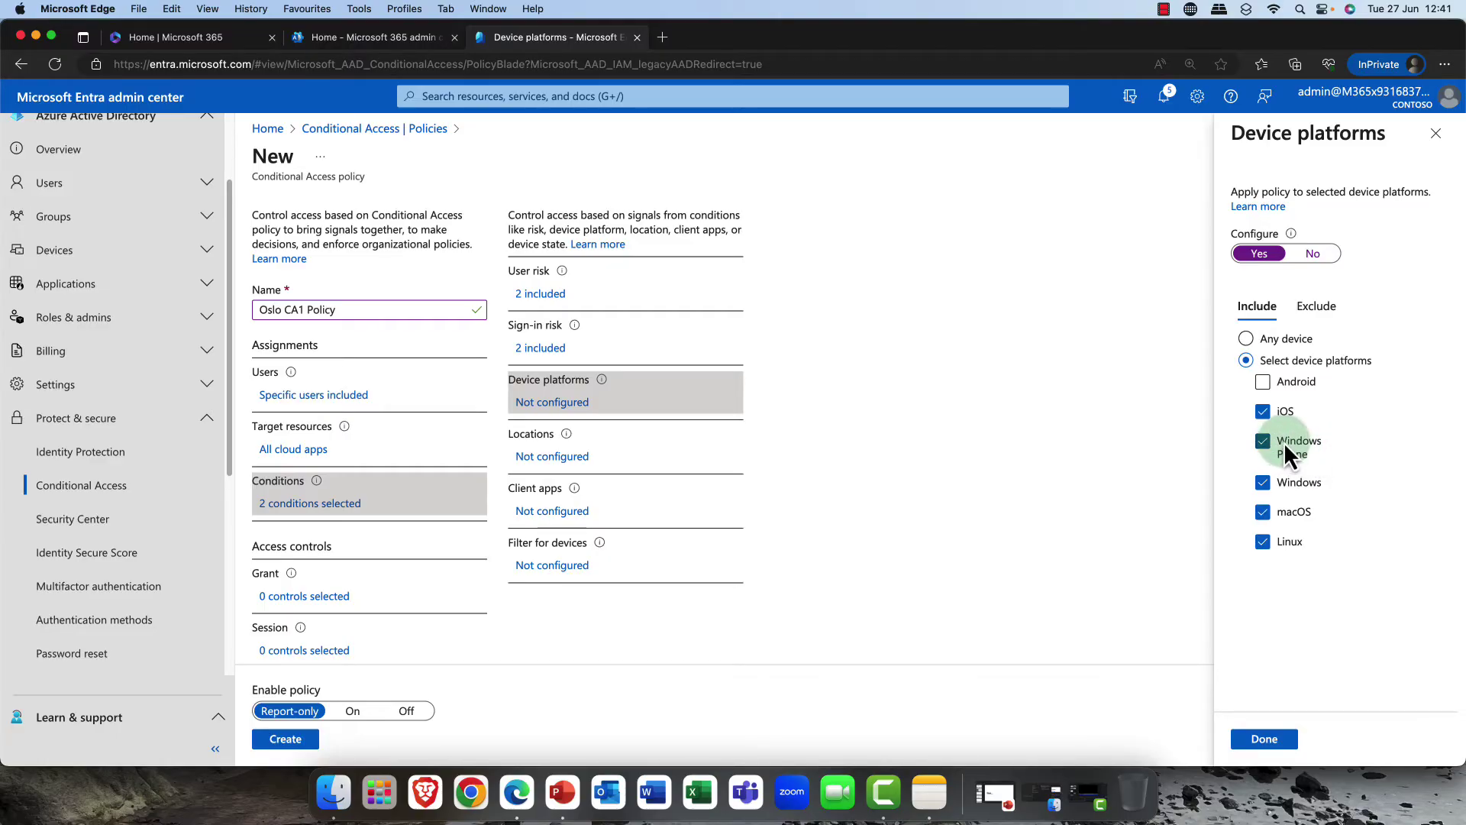
{"action": "left_click", "coordinate": [1251, 573]}
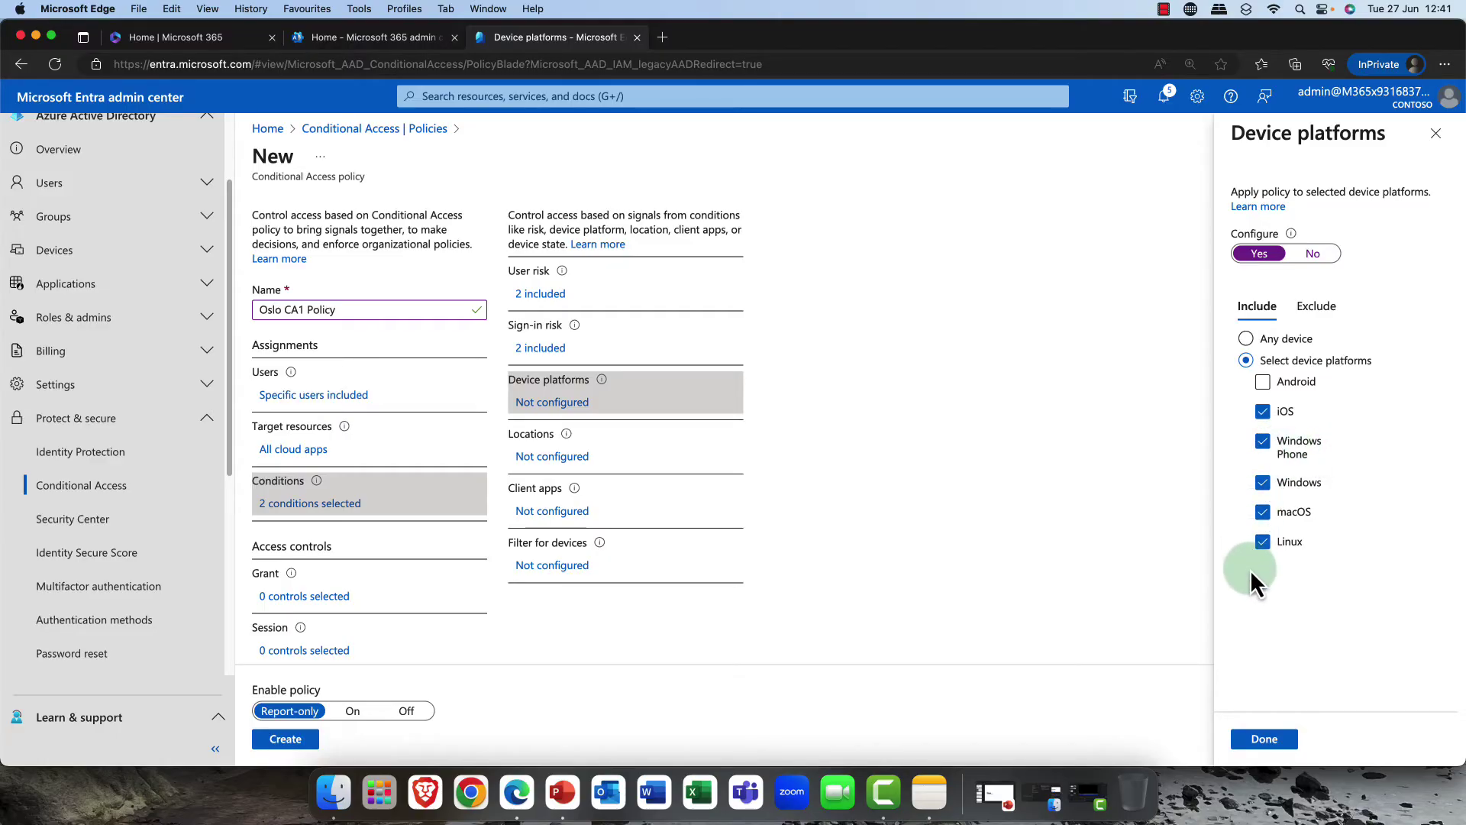
{"action": "left_click", "coordinate": [1272, 739]}
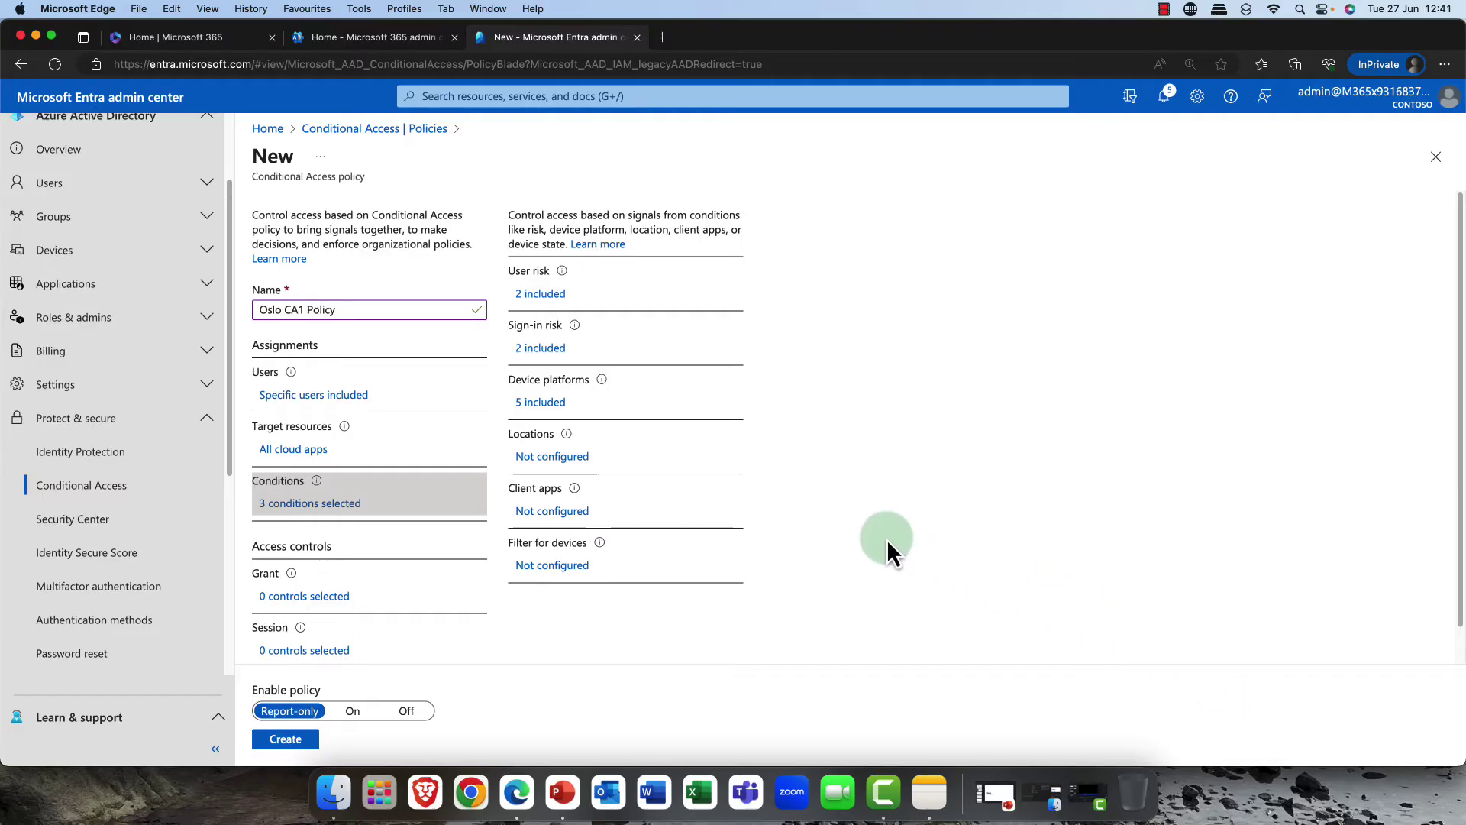
Enable the policy's locations condition and include Any location
{"action": "left_click", "coordinate": [558, 461]}
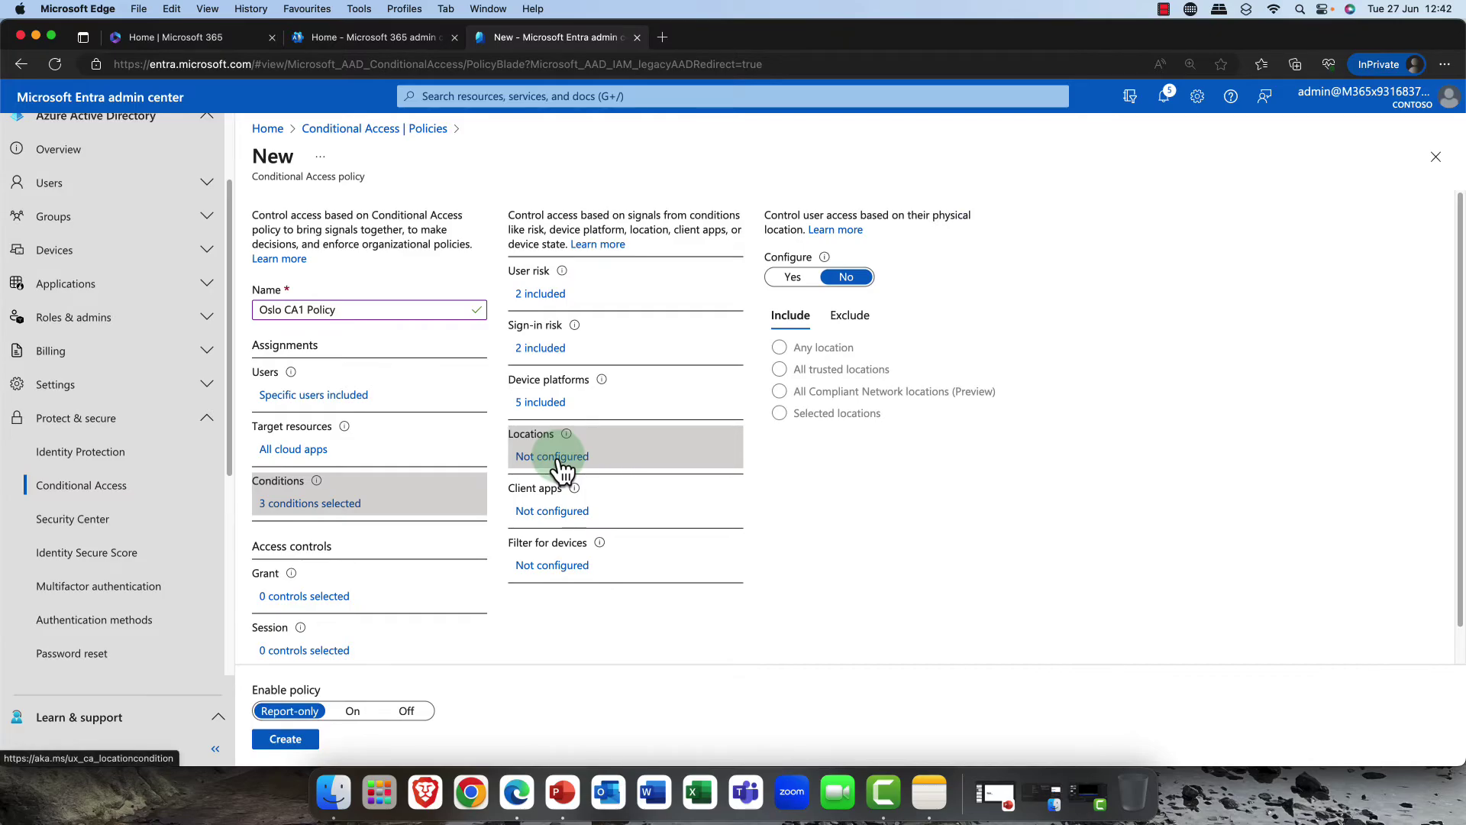
{"action": "left_click", "coordinate": [794, 278]}
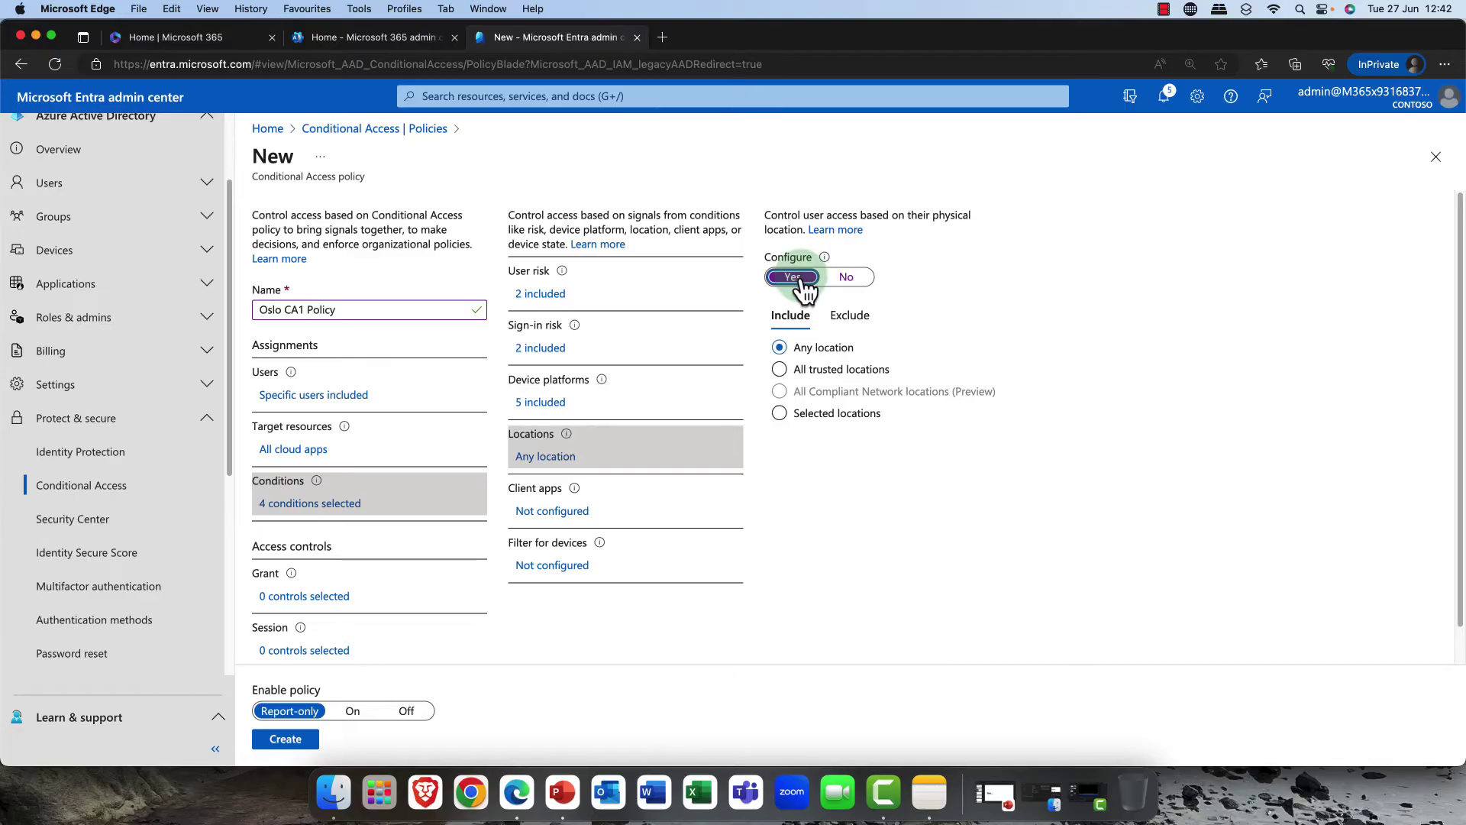
{"action": "left_click", "coordinate": [840, 370]}
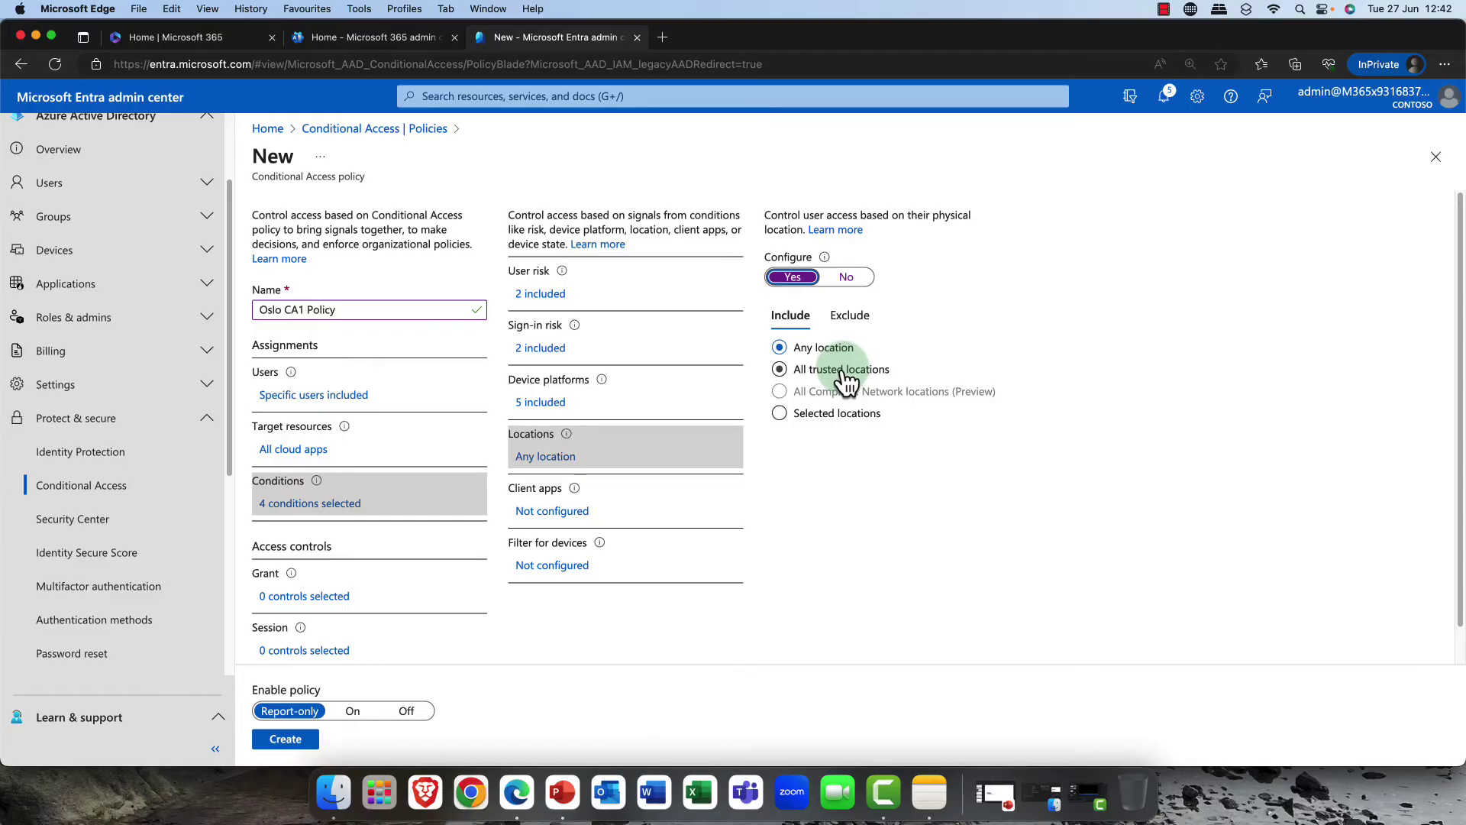
Try the All trusted locations and Selected locations exclusions, and review the options for included locations
{"action": "left_click", "coordinate": [850, 316]}
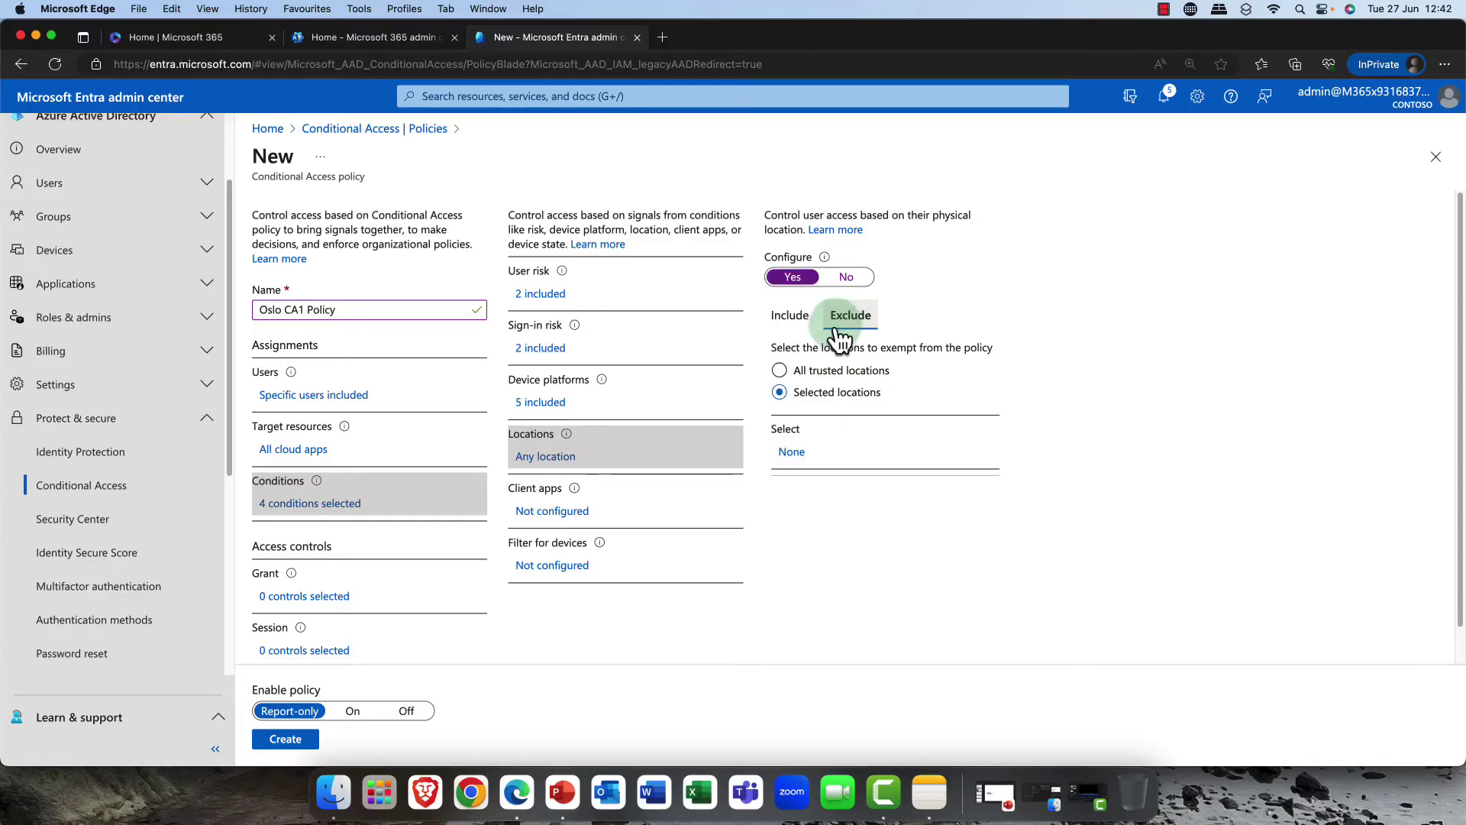
{"action": "left_click", "coordinate": [829, 379]}
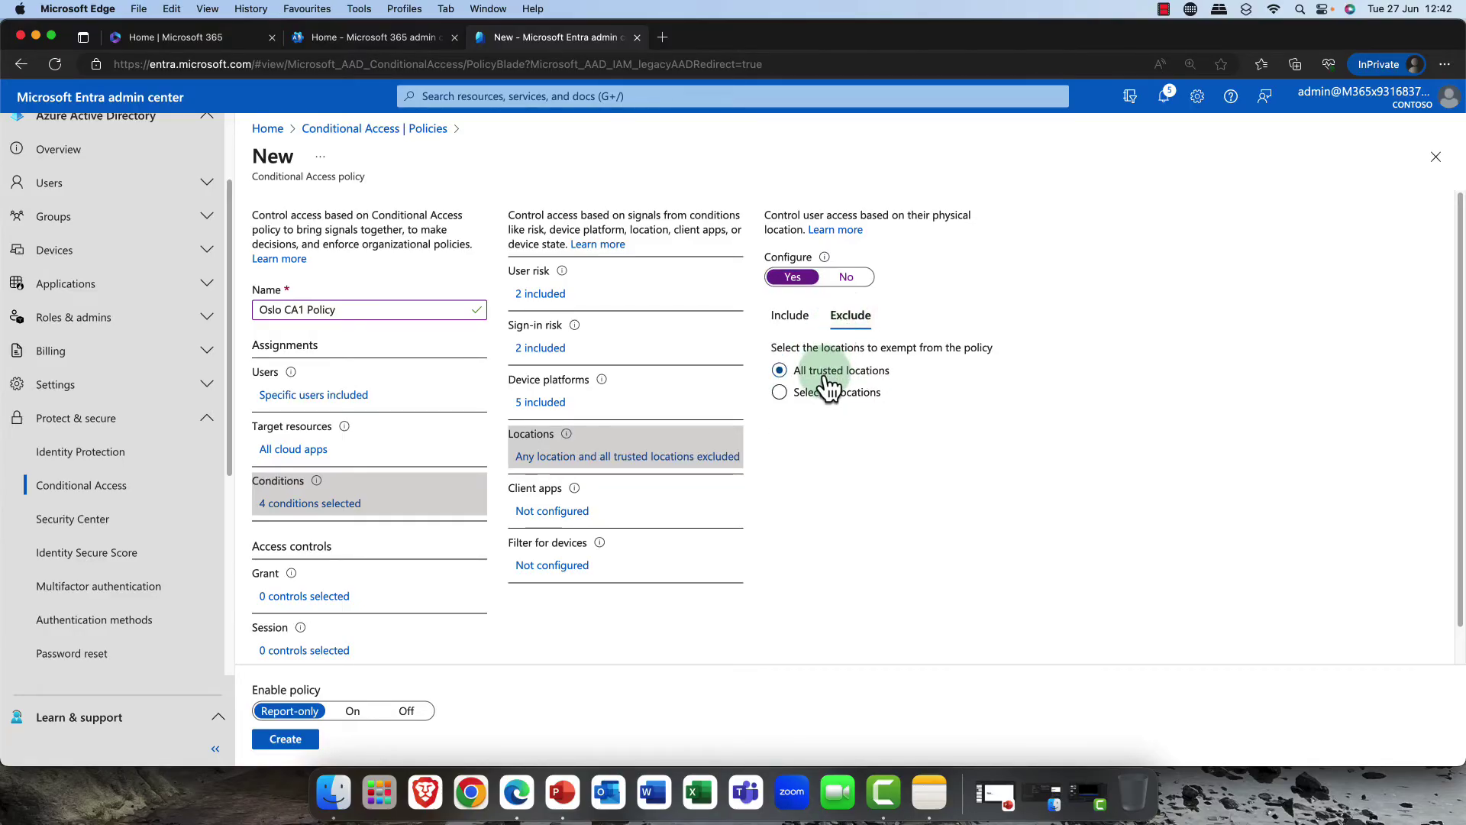
{"action": "left_click", "coordinate": [827, 398]}
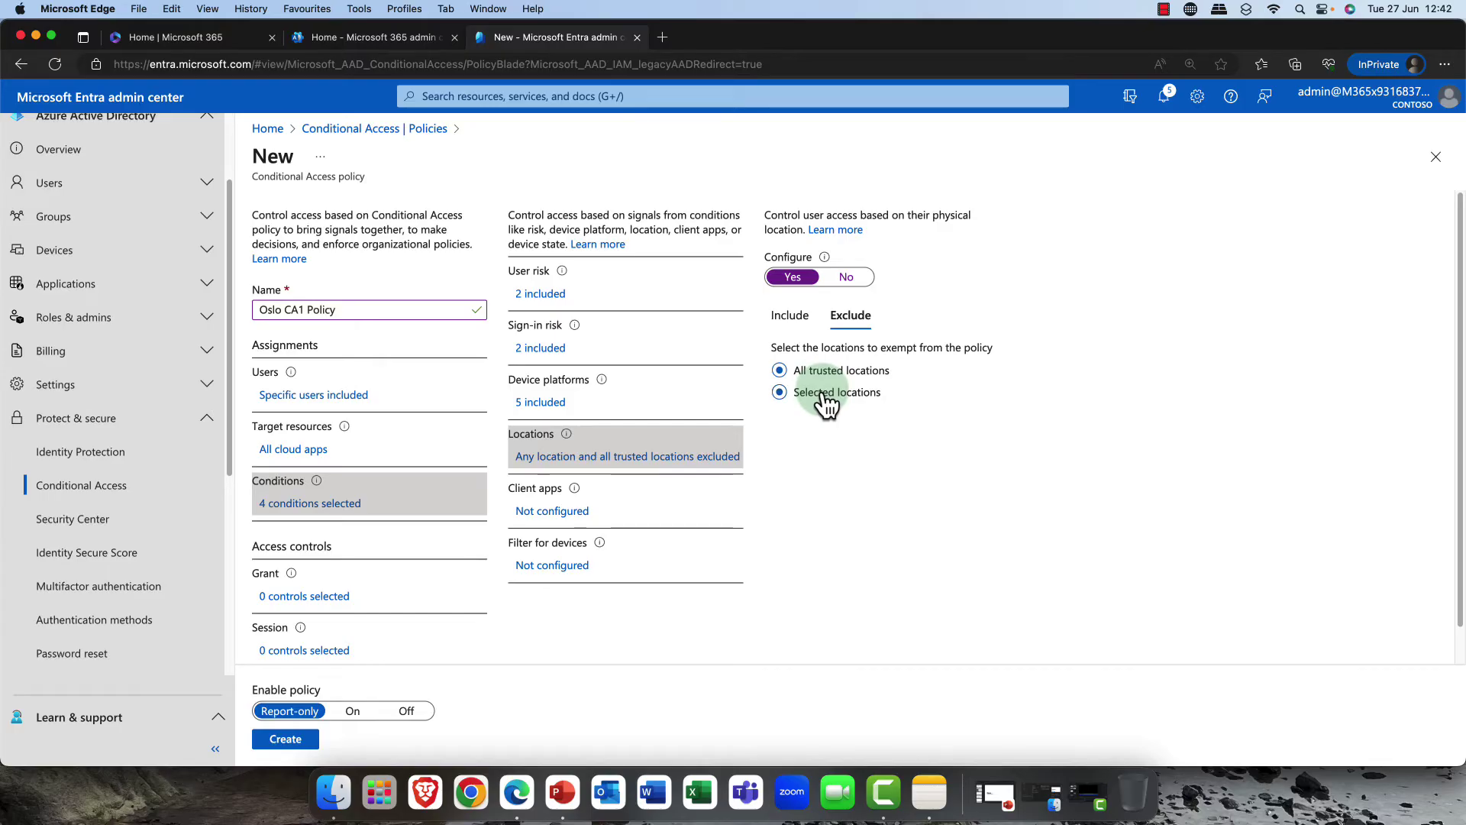
{"action": "left_click", "coordinate": [795, 458]}
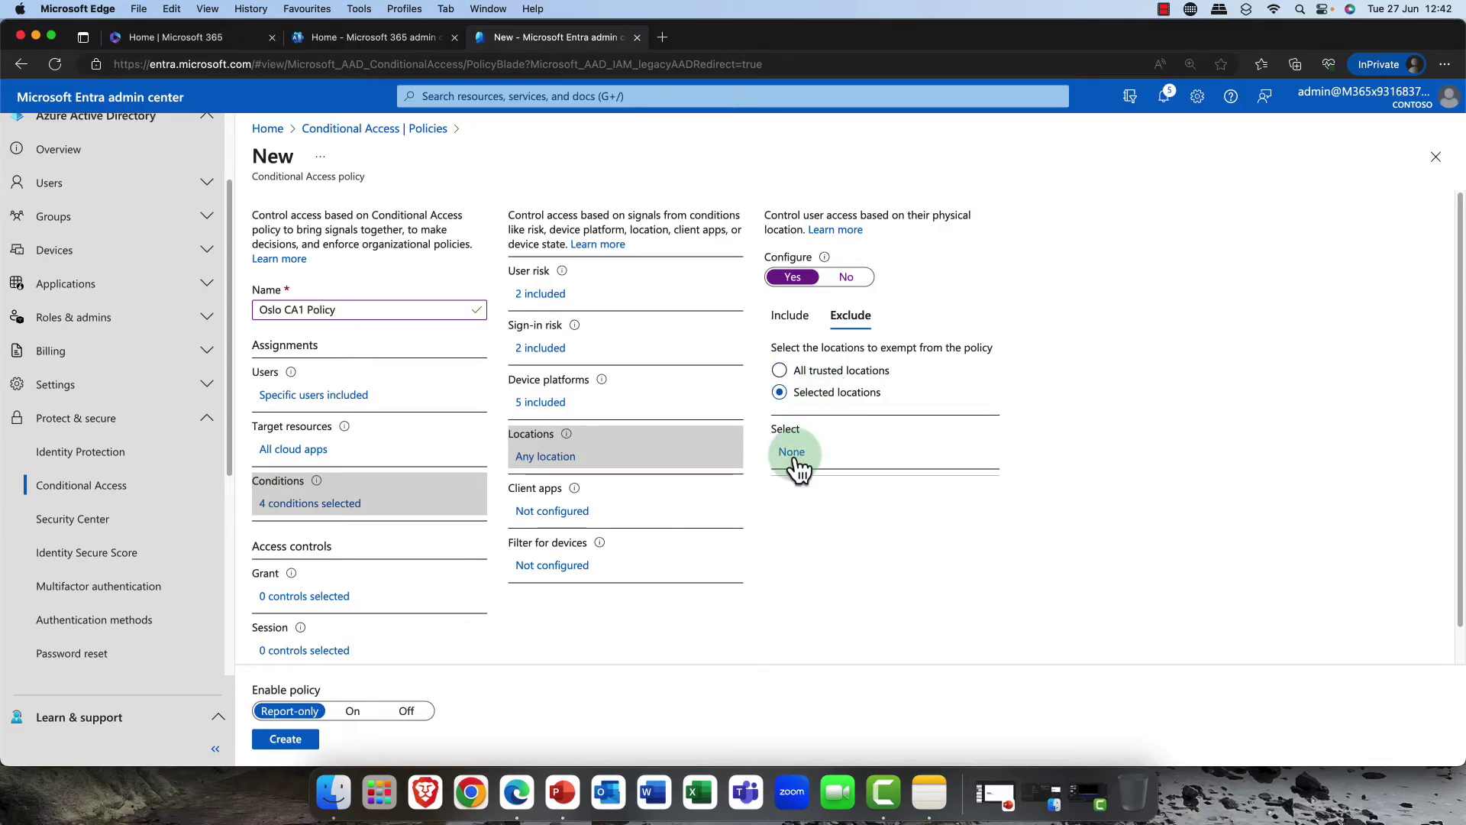
{"action": "left_click", "coordinate": [797, 324]}
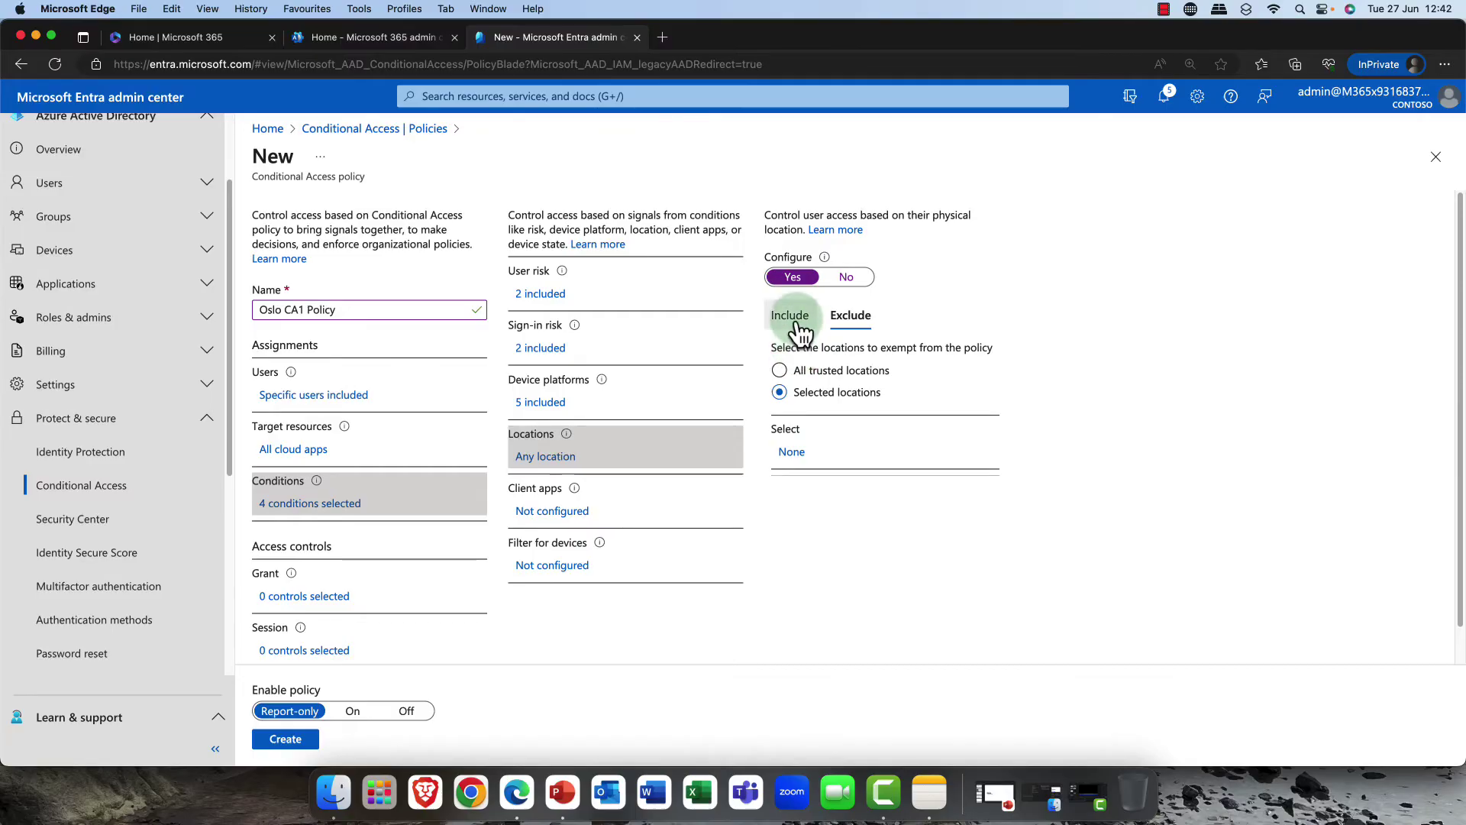
{"action": "left_click", "coordinate": [793, 399]}
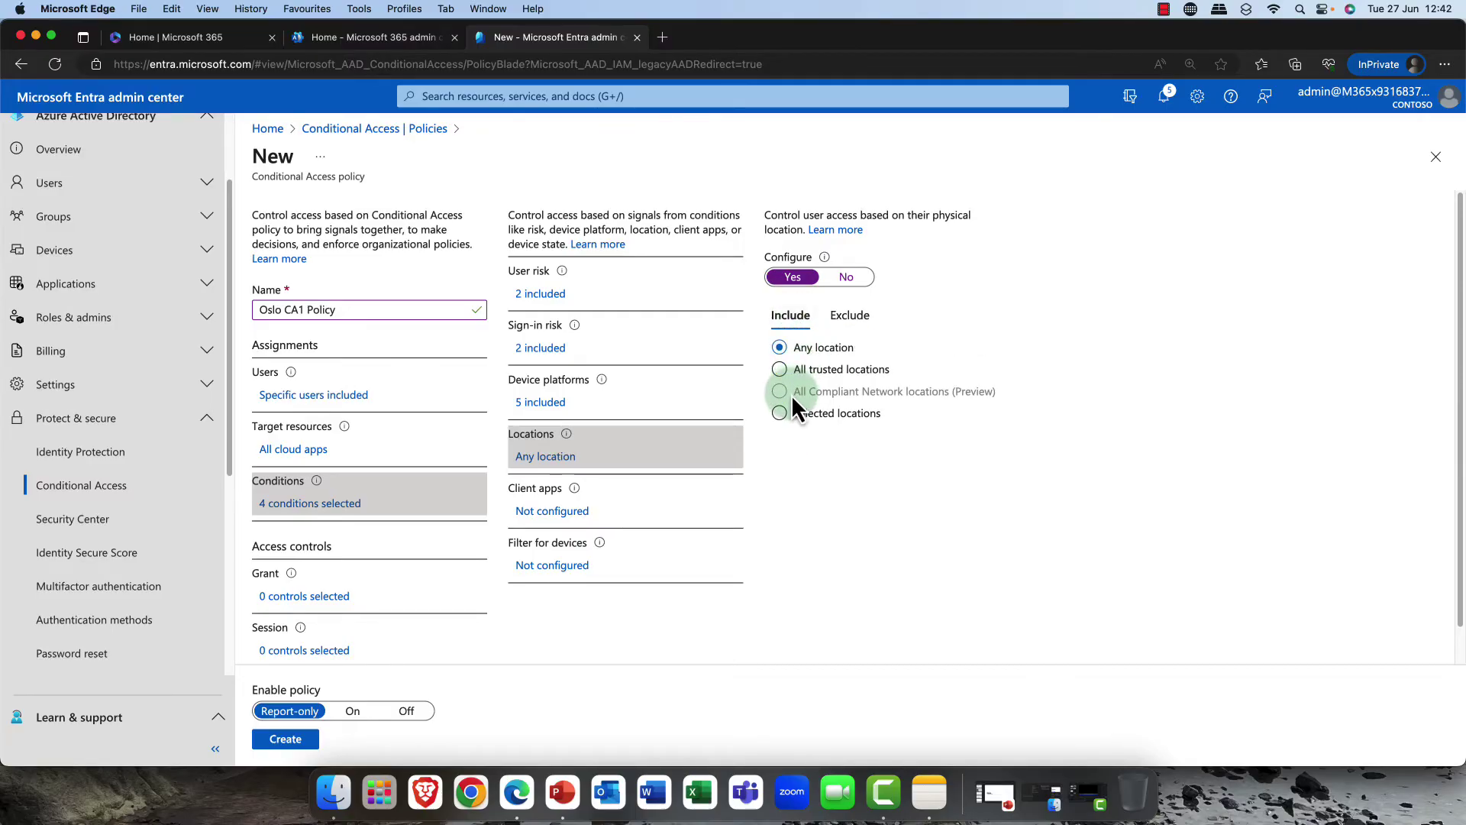
{"action": "left_click", "coordinate": [942, 402]}
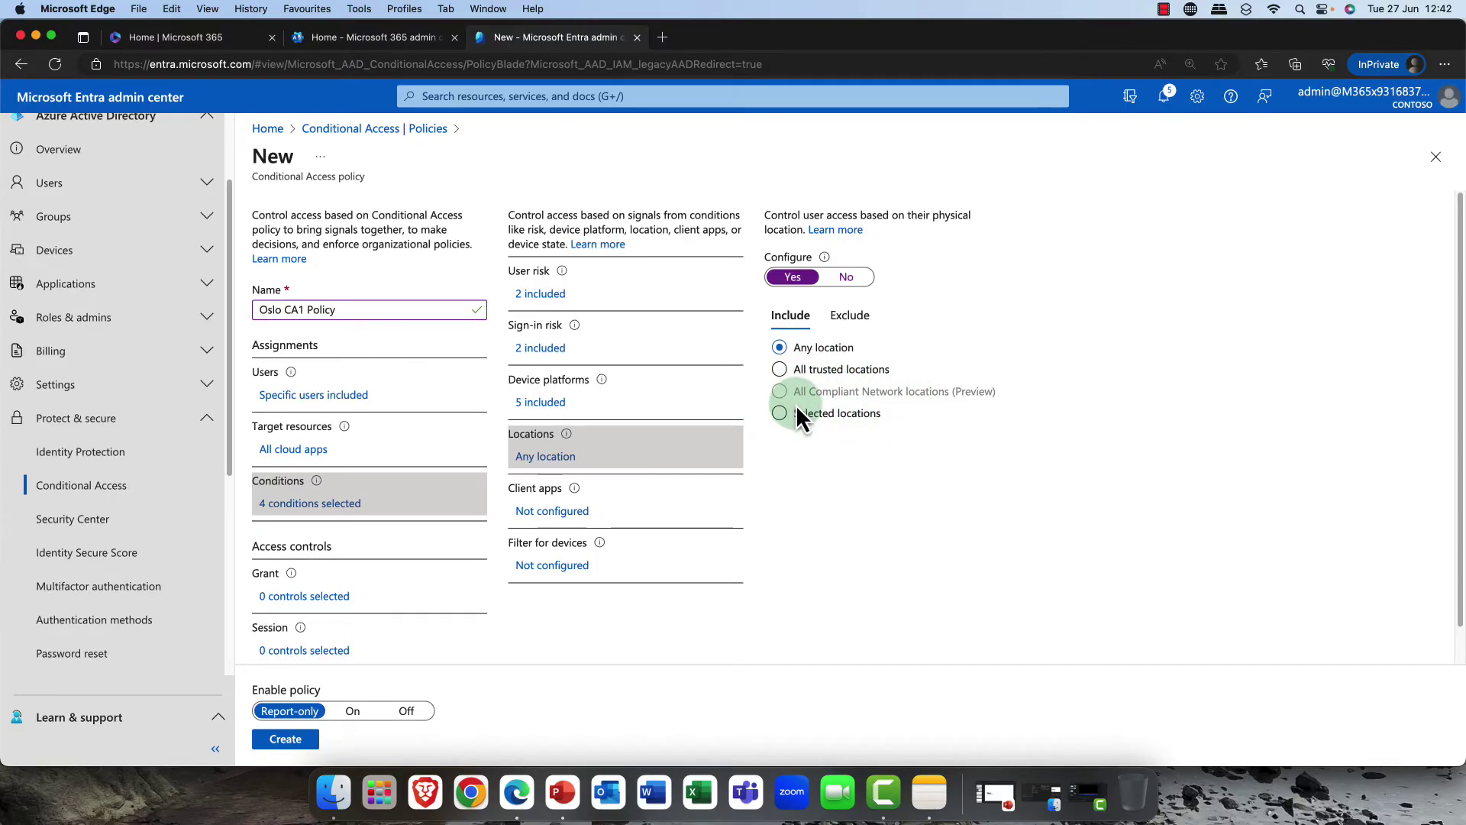
{"action": "left_click_drag", "start_coordinate": [796, 405], "coordinate": [846, 400]}
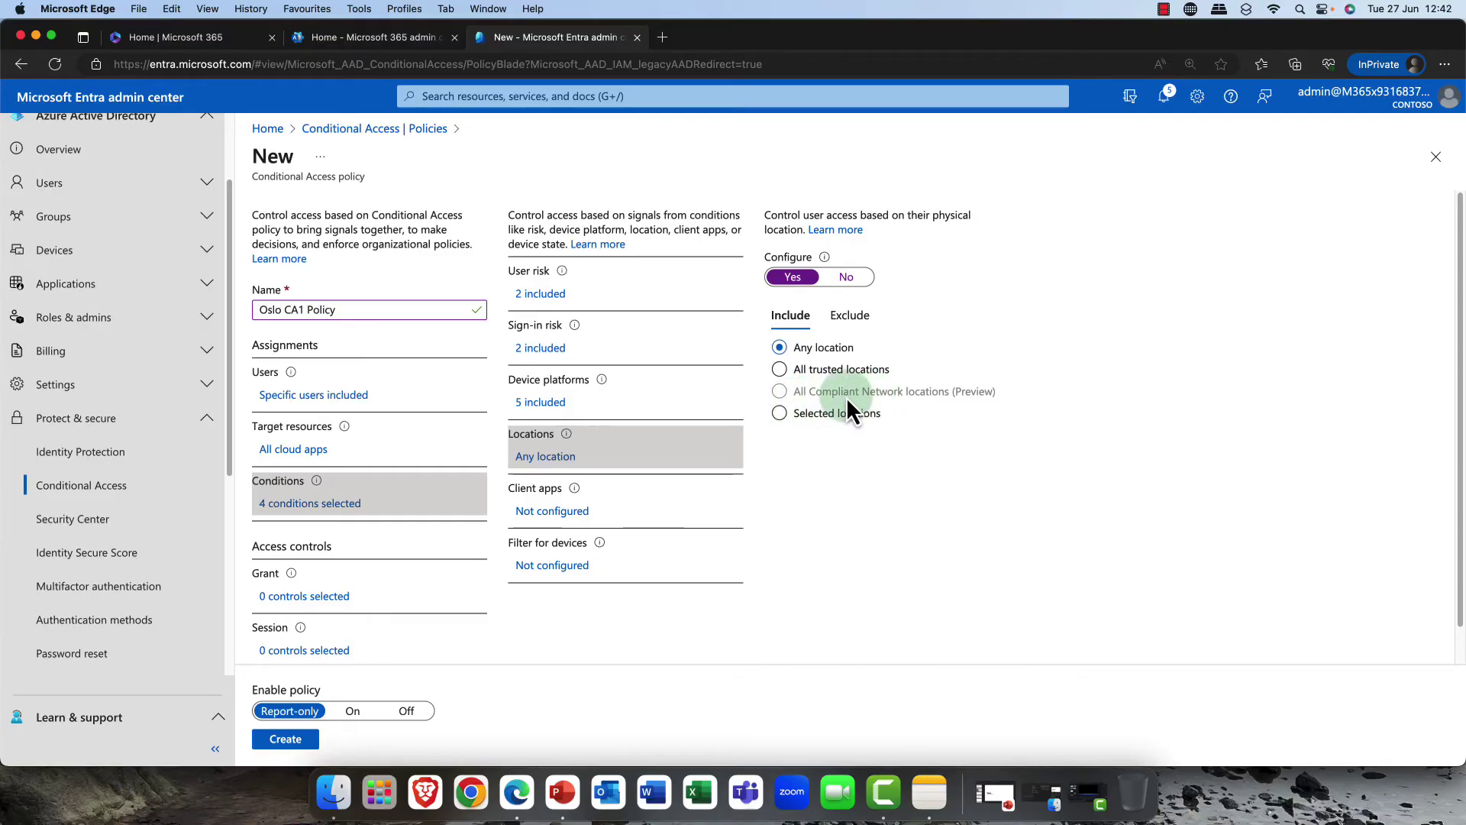
{"action": "left_click", "coordinate": [841, 372]}
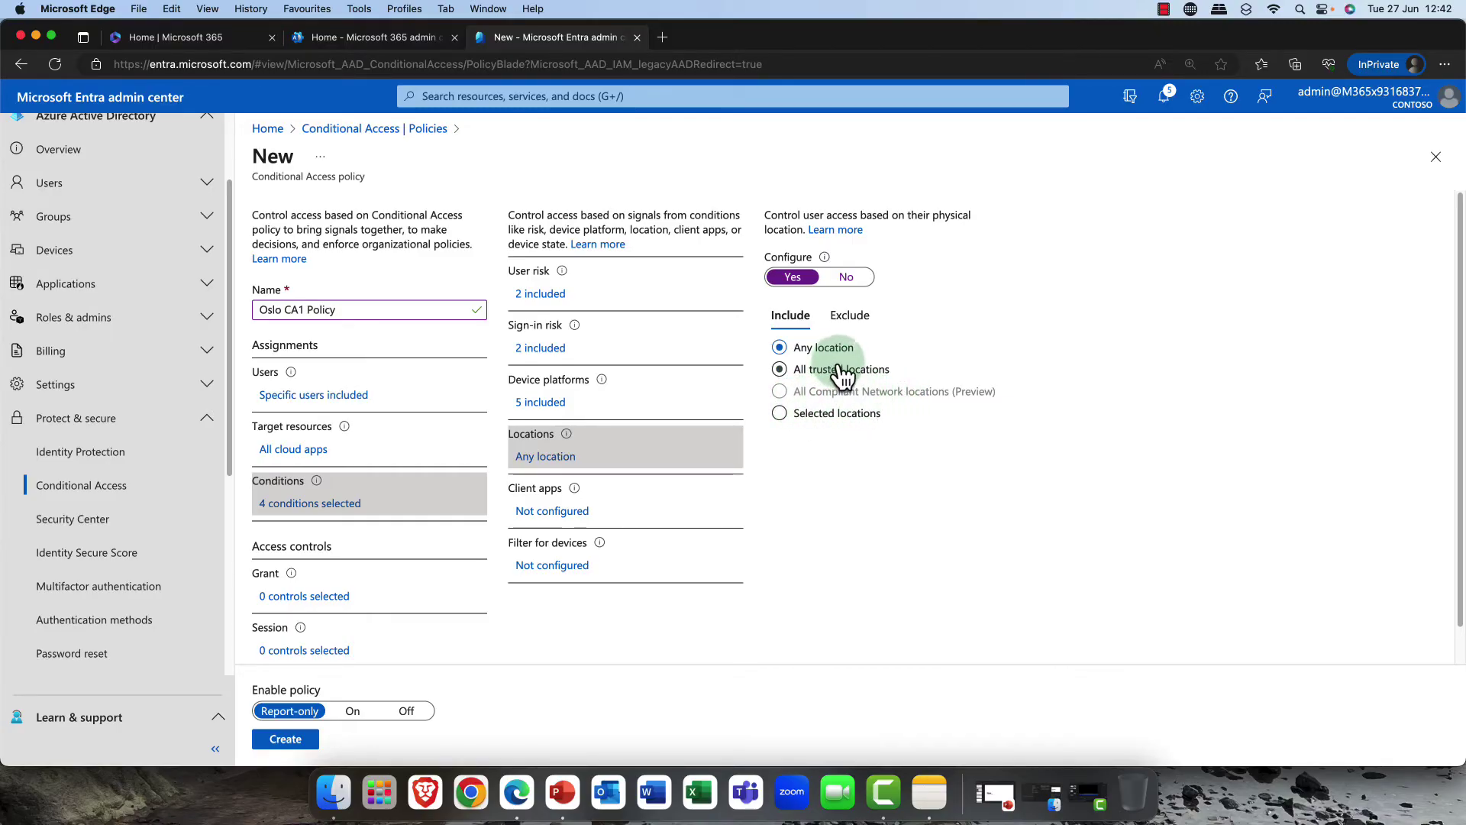
{"action": "left_click_drag", "start_coordinate": [841, 374], "coordinate": [846, 296]}
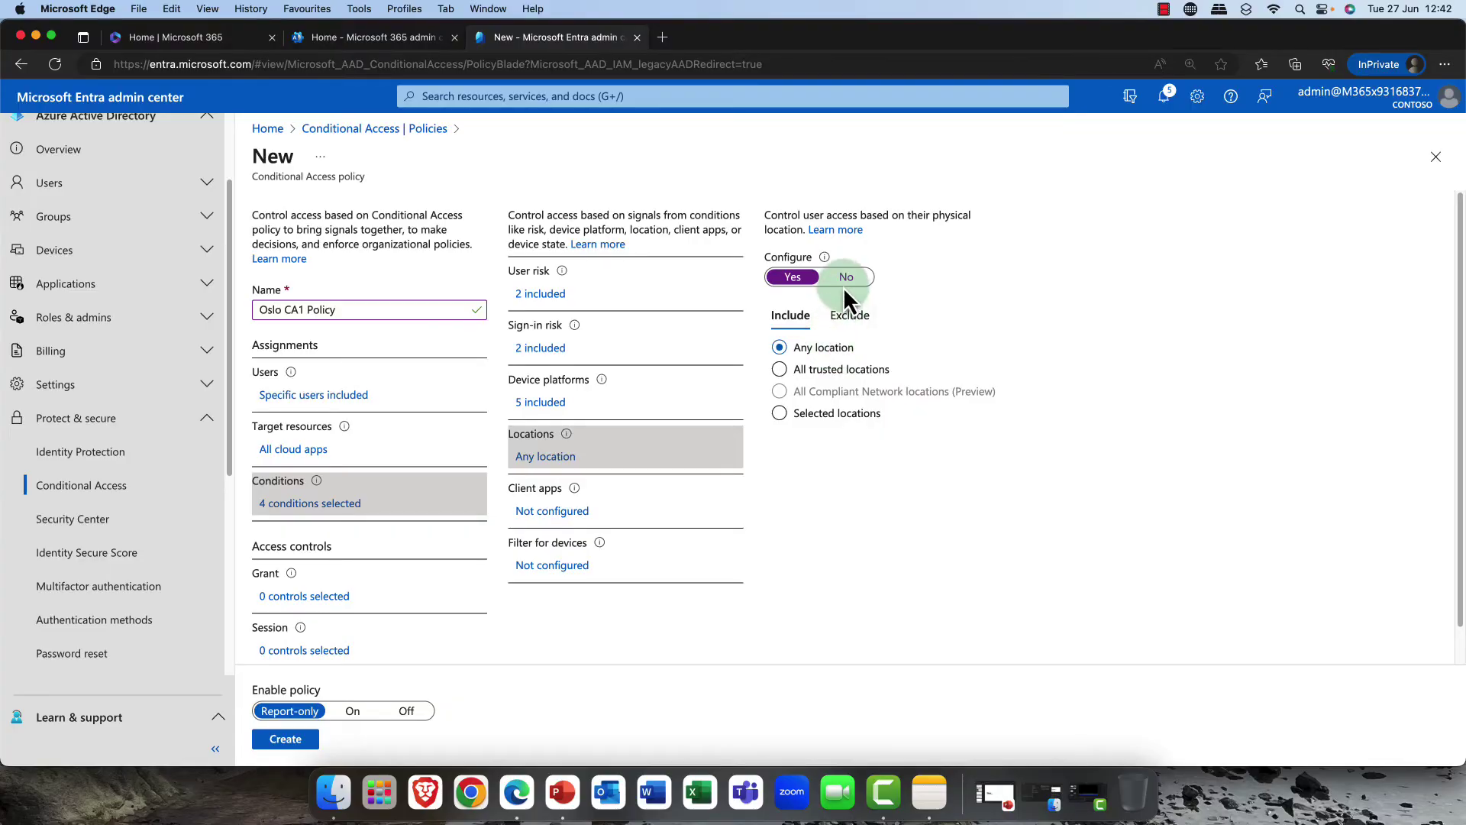
Exclude All trusted locations from the policy's locations condition
{"action": "left_click", "coordinate": [849, 327]}
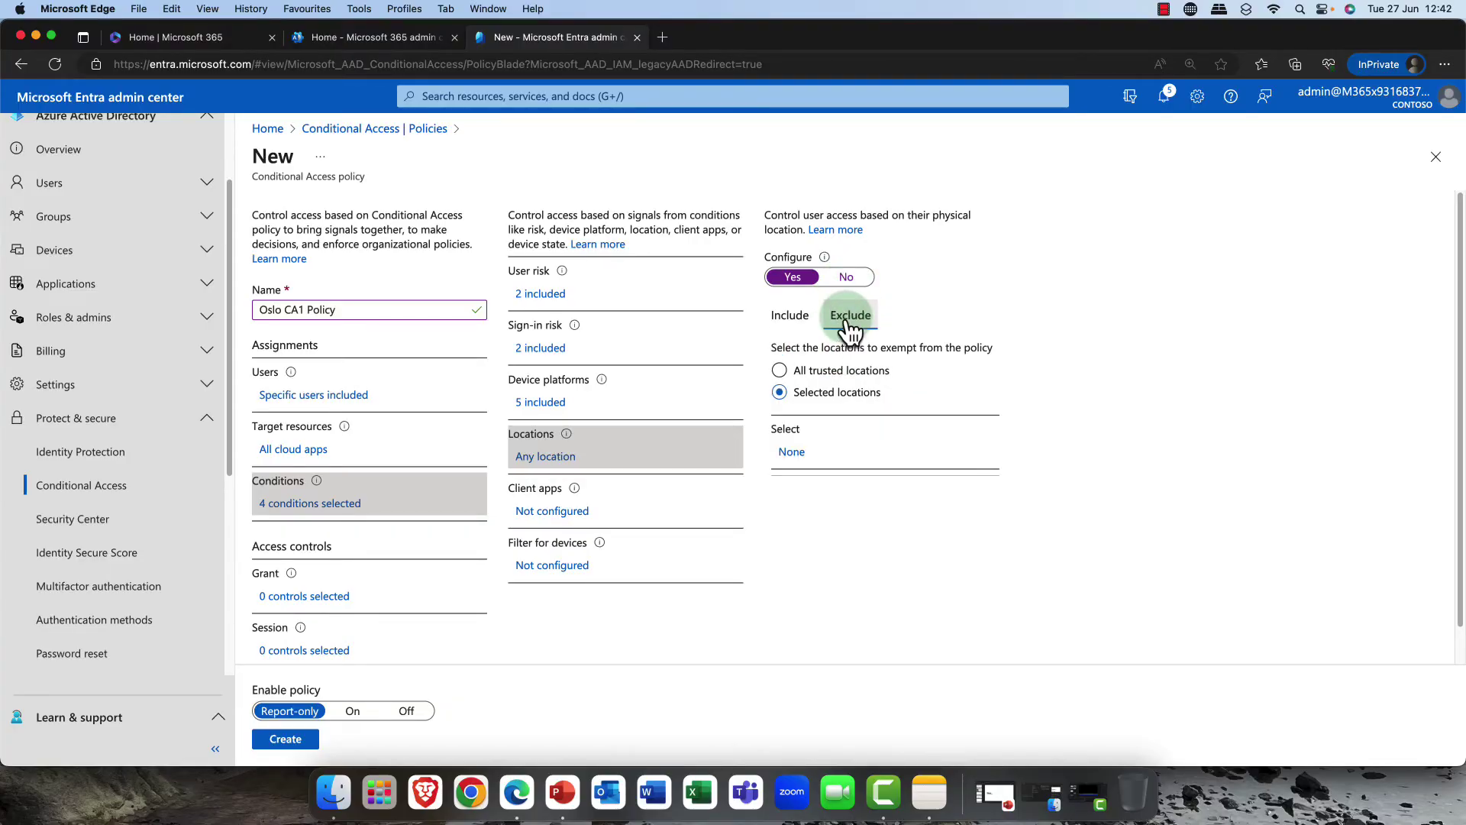
{"action": "left_click", "coordinate": [794, 403]}
{"action": "left_click", "coordinate": [794, 376]}
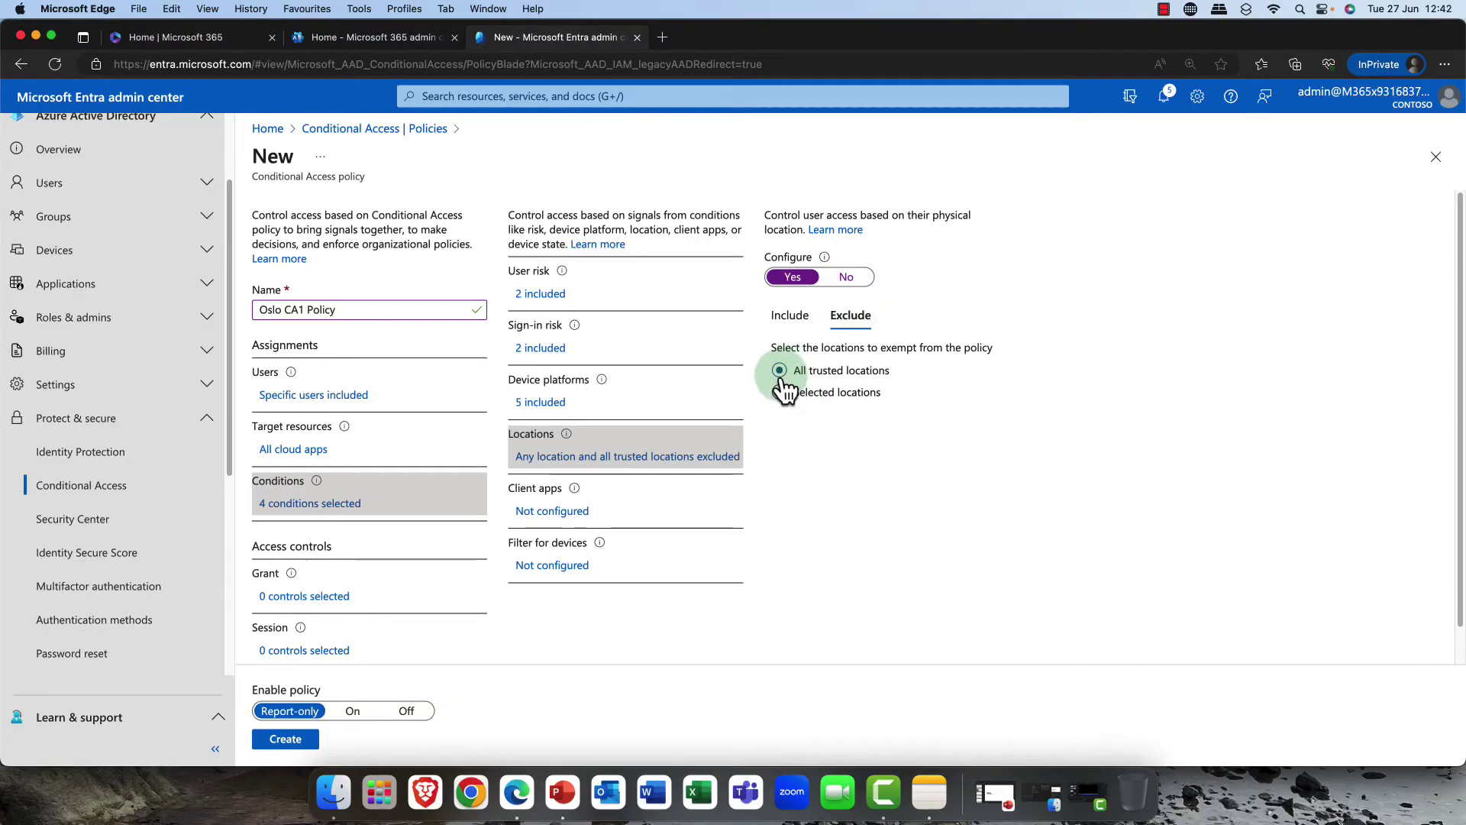
Configure the client apps condition for Browser and Mobile apps and desktop clients, leaving out Exchange ActiveSync clients and Other clients
{"action": "left_click", "coordinate": [560, 520]}
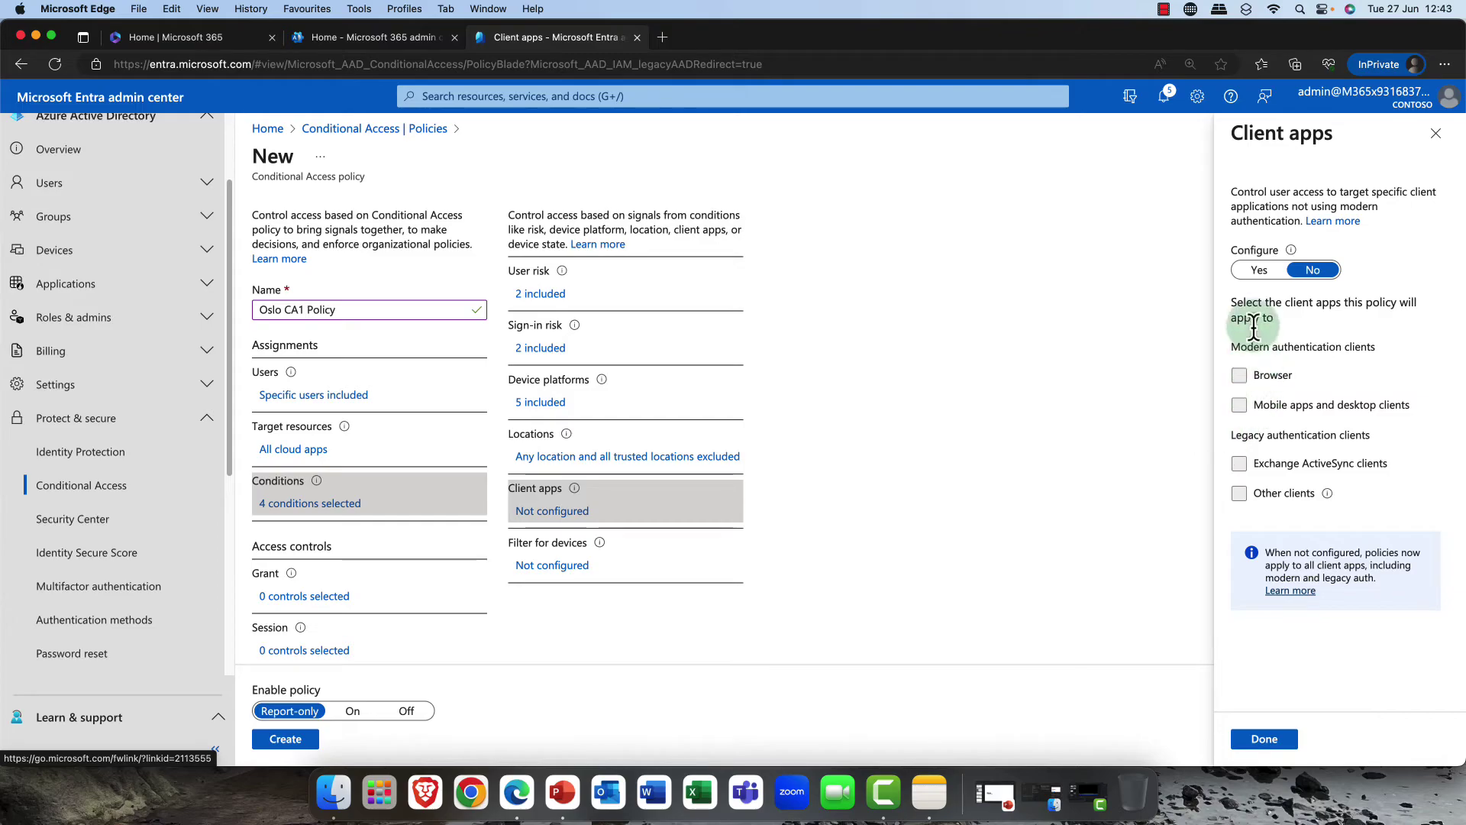
{"action": "left_click", "coordinate": [1259, 270]}
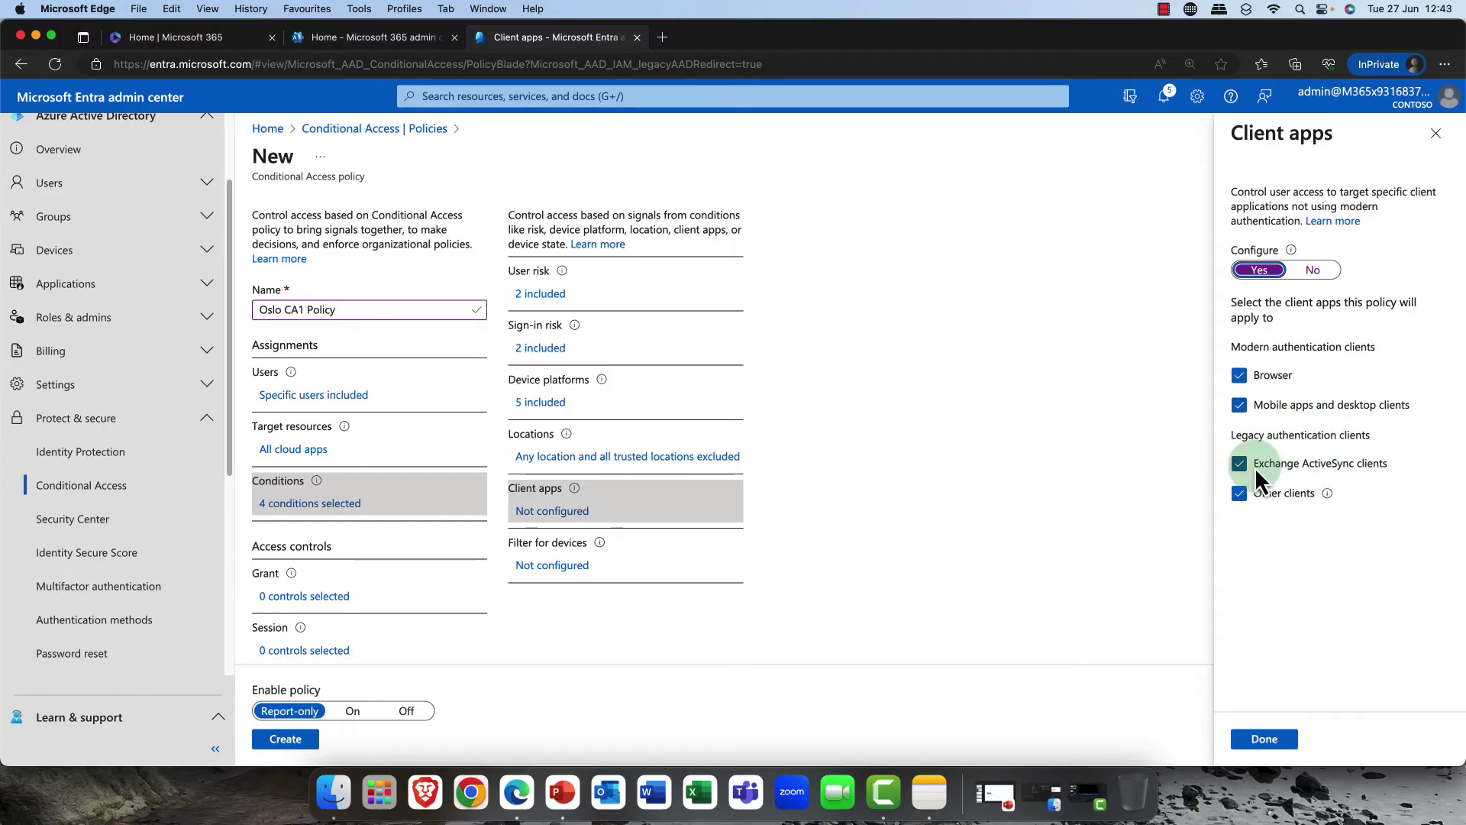
{"action": "left_click", "coordinate": [1281, 466]}
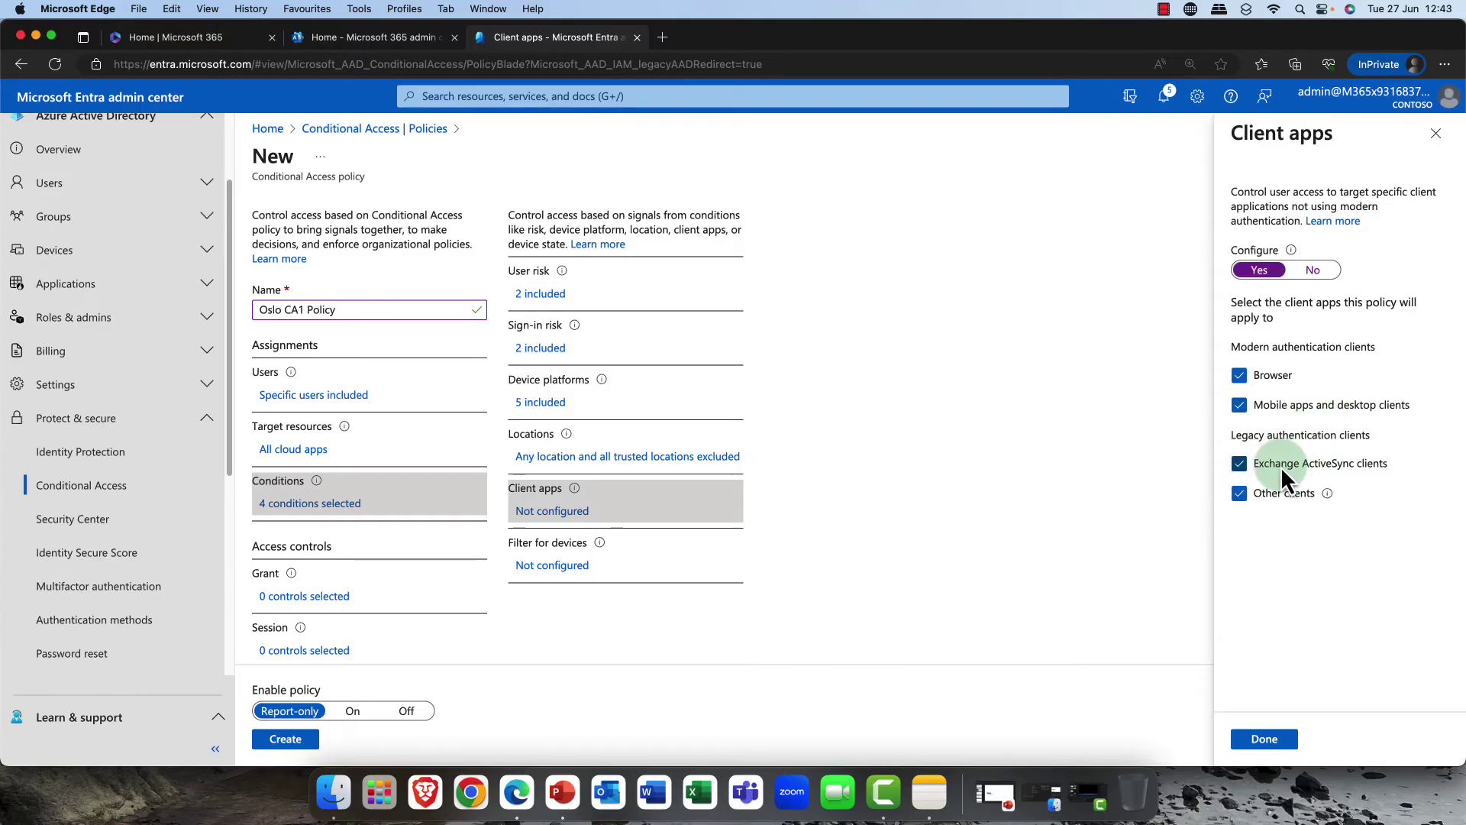
{"action": "left_click", "coordinate": [1254, 497]}
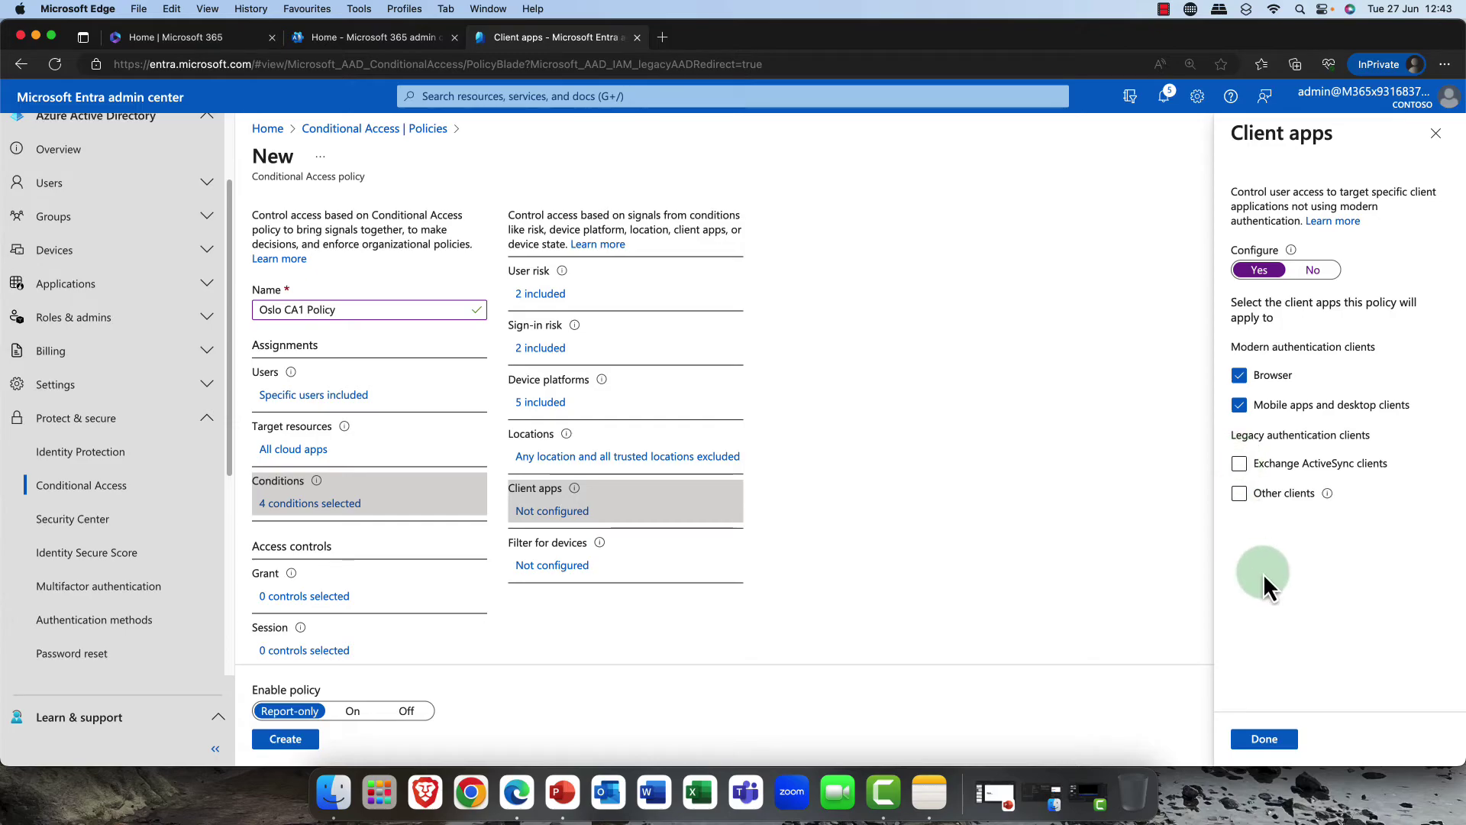
{"action": "left_click", "coordinate": [1264, 739]}
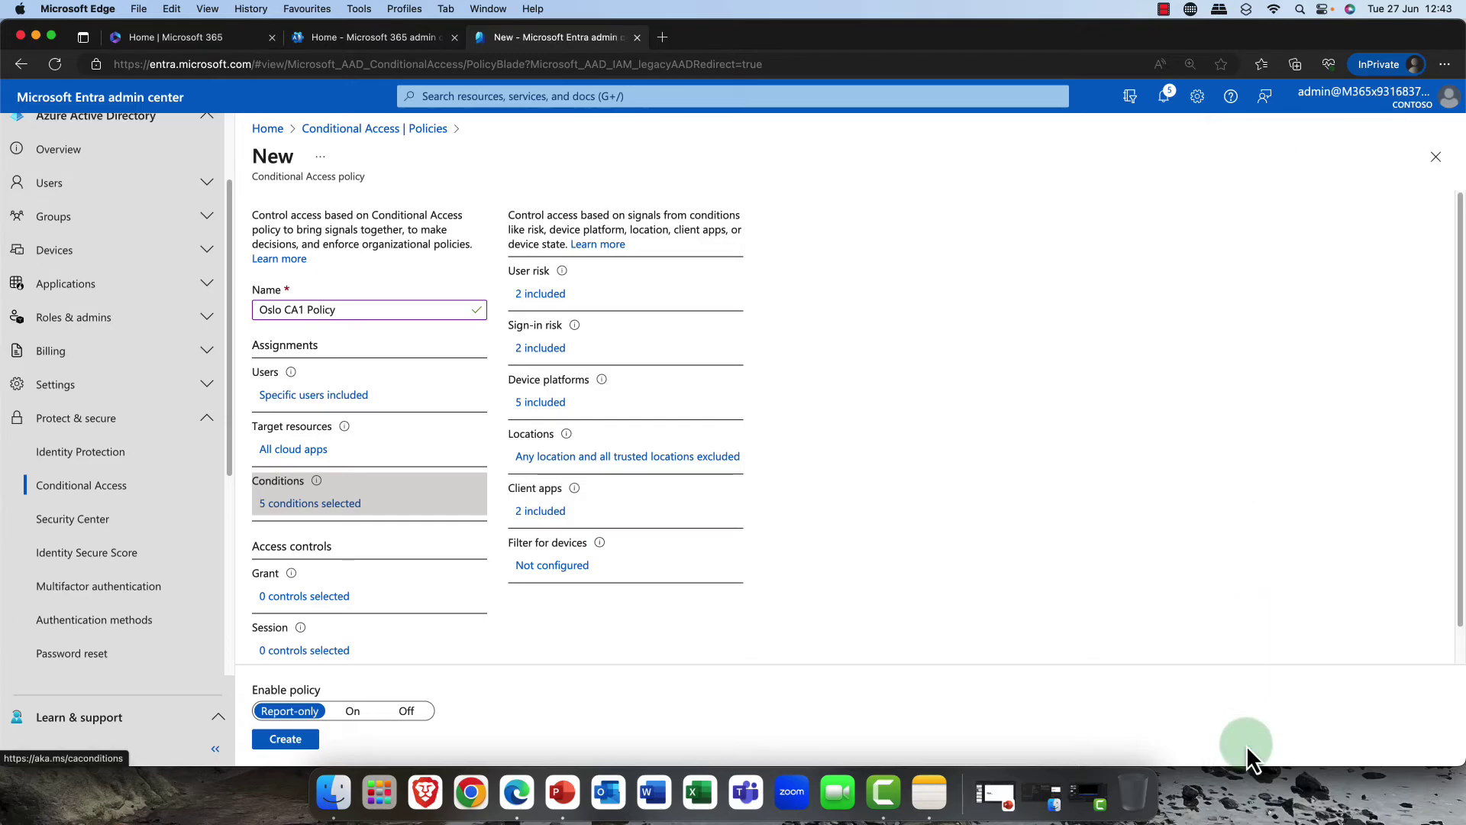
Enable the filter for devices and build a rule including devices whose Manufacturer Equals Dell
{"action": "left_click", "coordinate": [558, 566]}
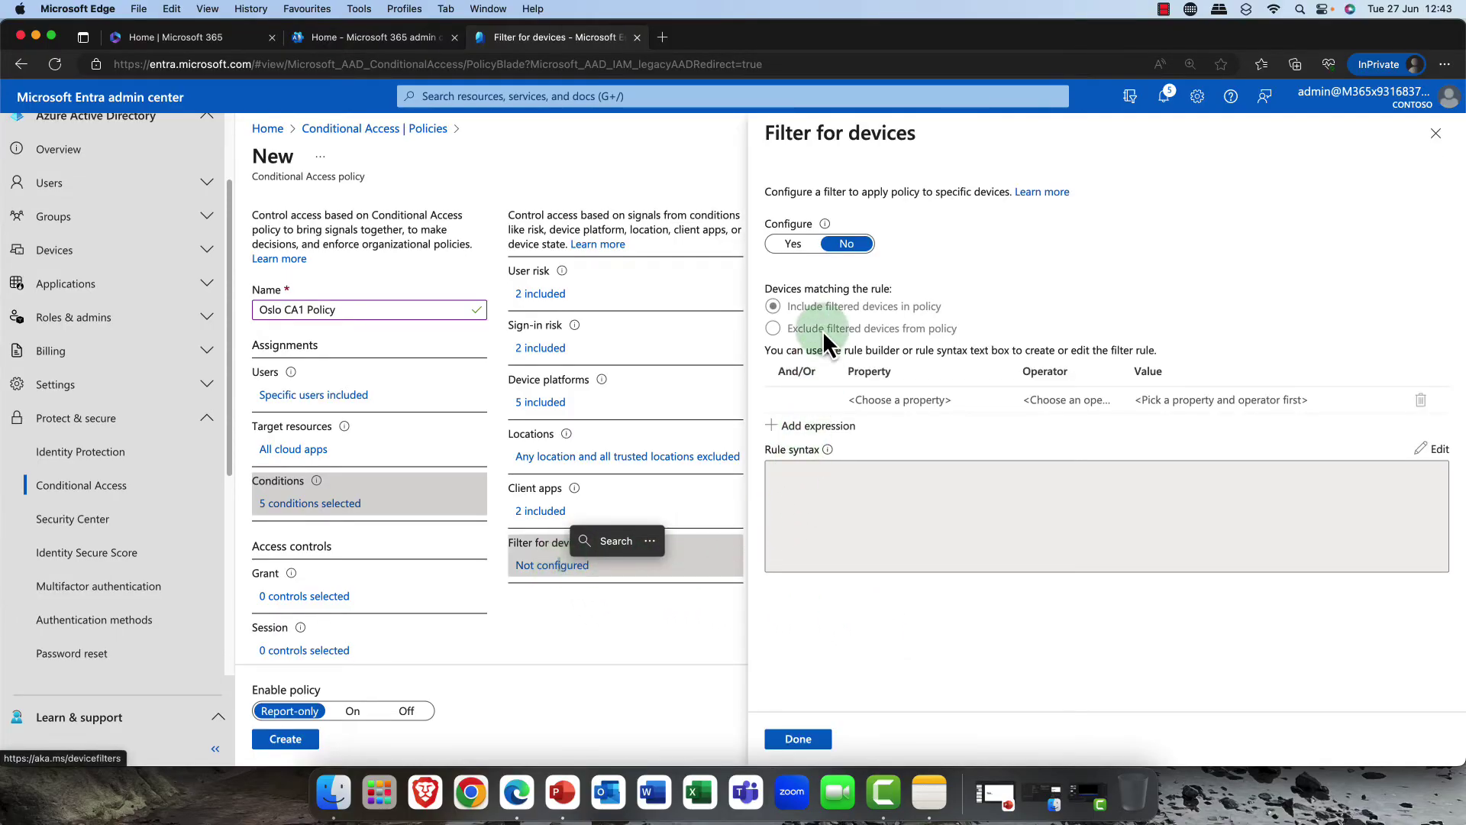
{"action": "left_click", "coordinate": [793, 243]}
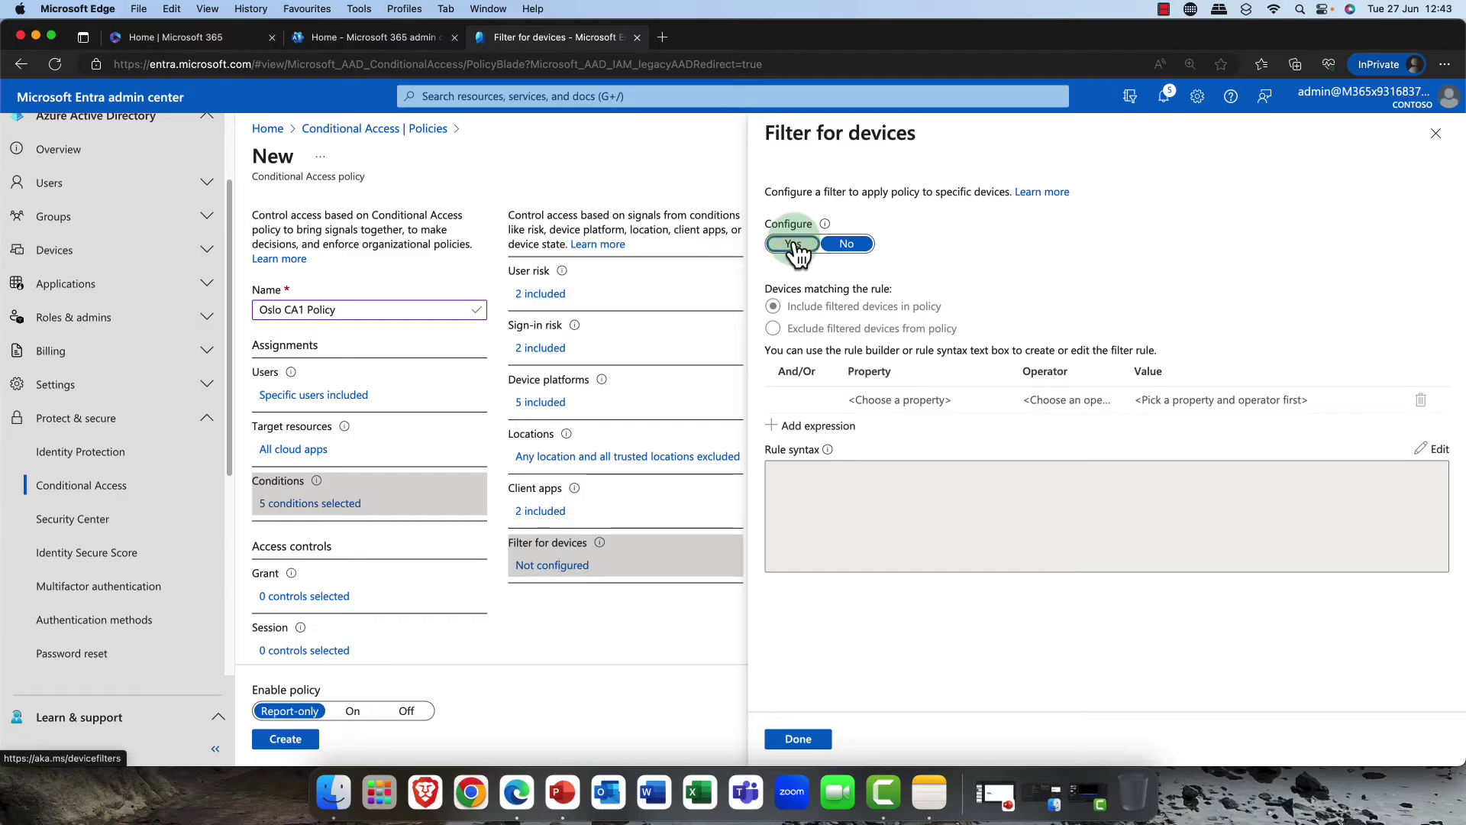
{"action": "left_click", "coordinate": [852, 341]}
{"action": "left_click", "coordinate": [995, 399]}
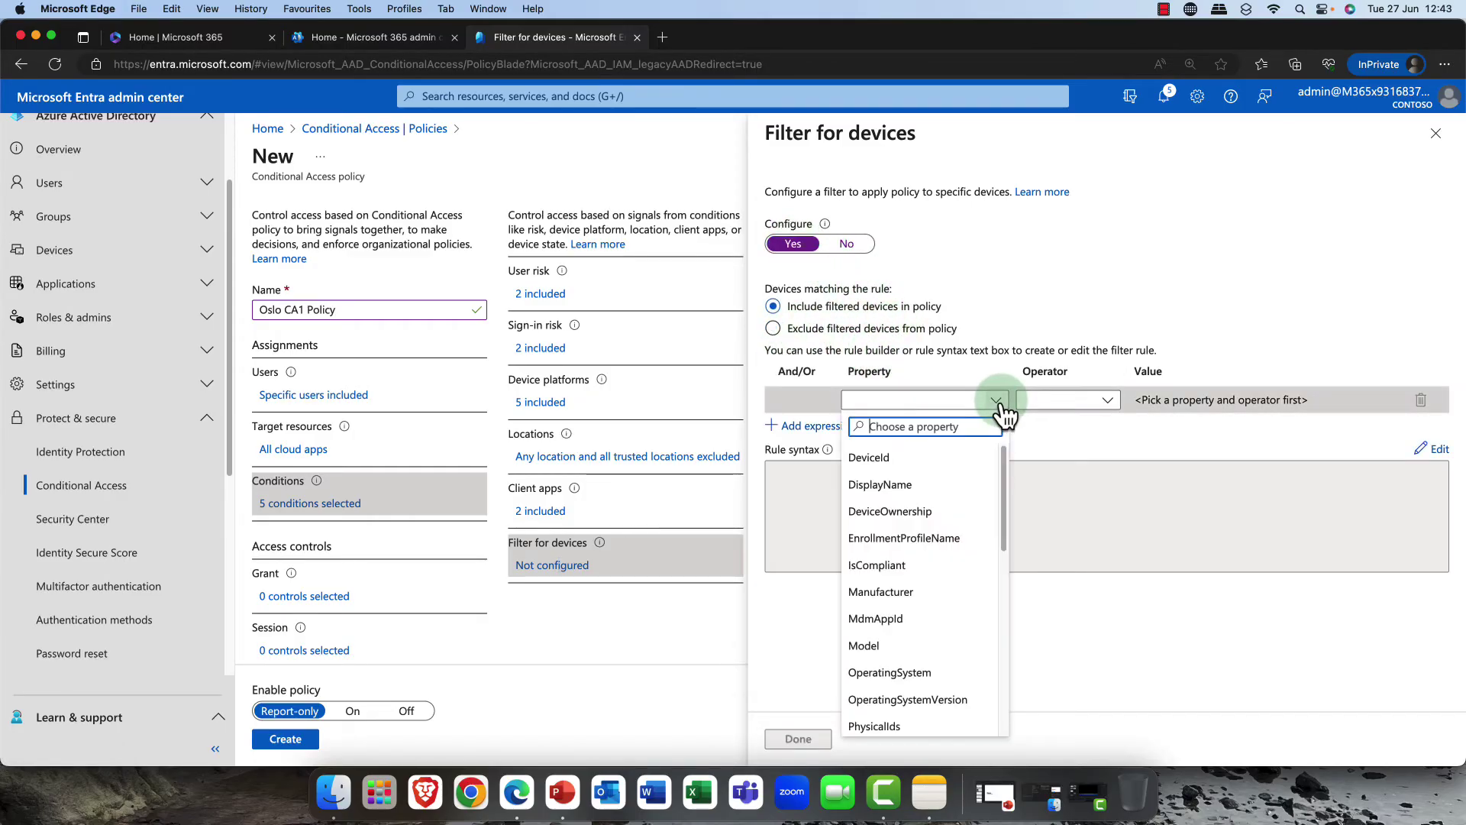
{"action": "left_click", "coordinate": [894, 592]}
{"action": "left_click", "coordinate": [1101, 403]}
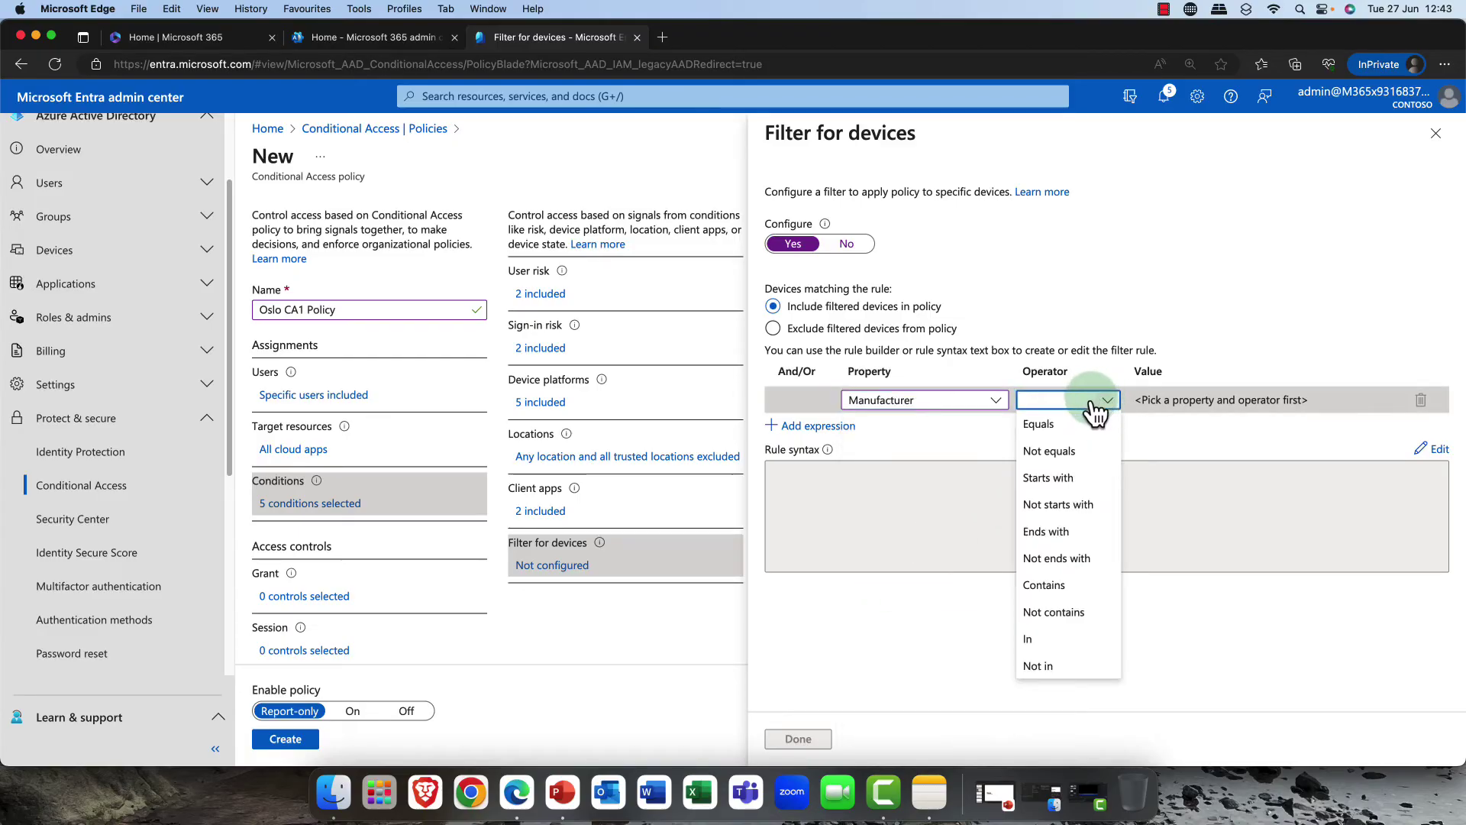
{"action": "left_click", "coordinate": [1099, 402]}
{"action": "left_click", "coordinate": [1192, 399]}
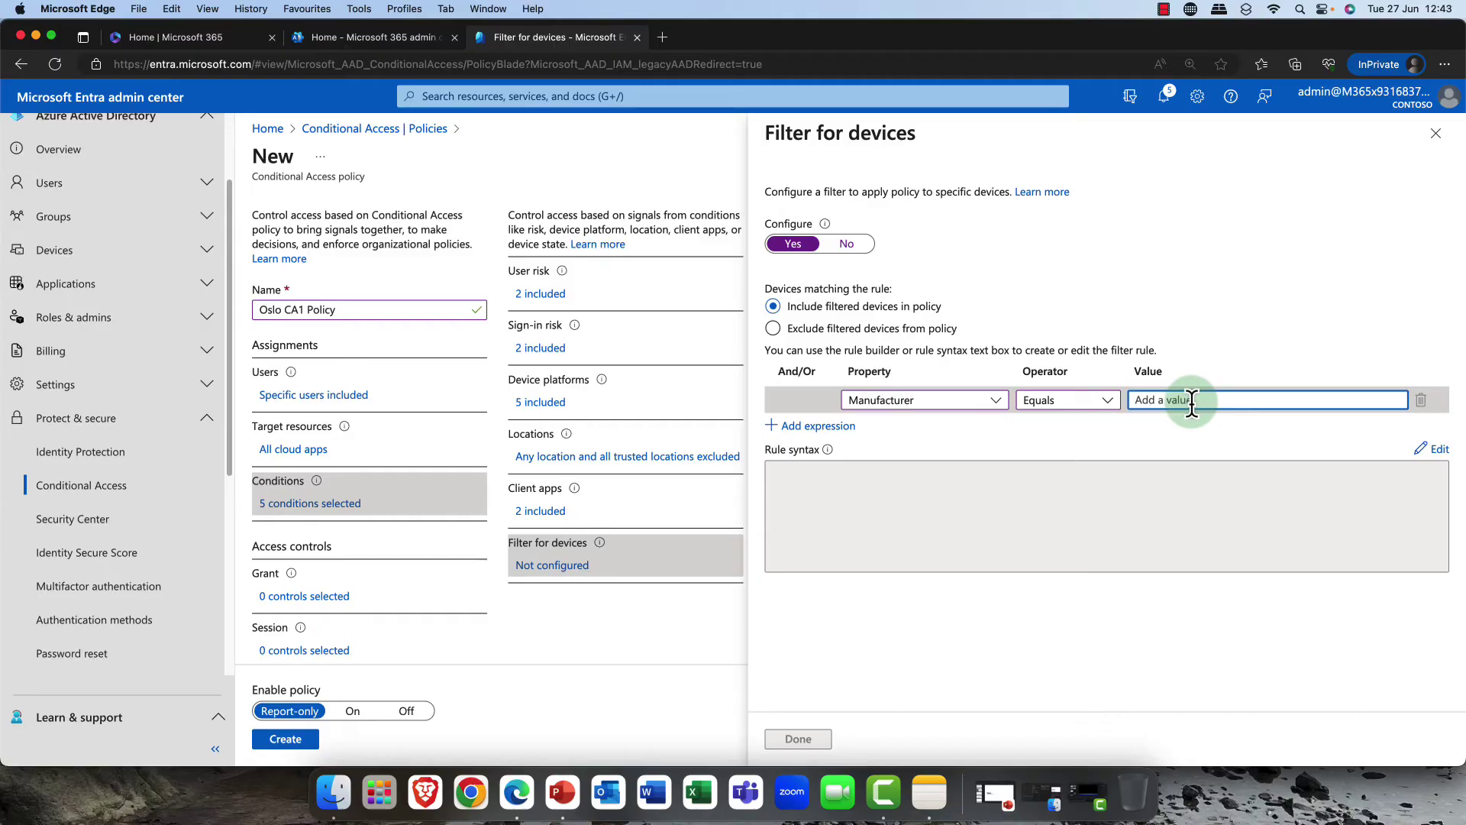
{"action": "type", "text": "Dell"}
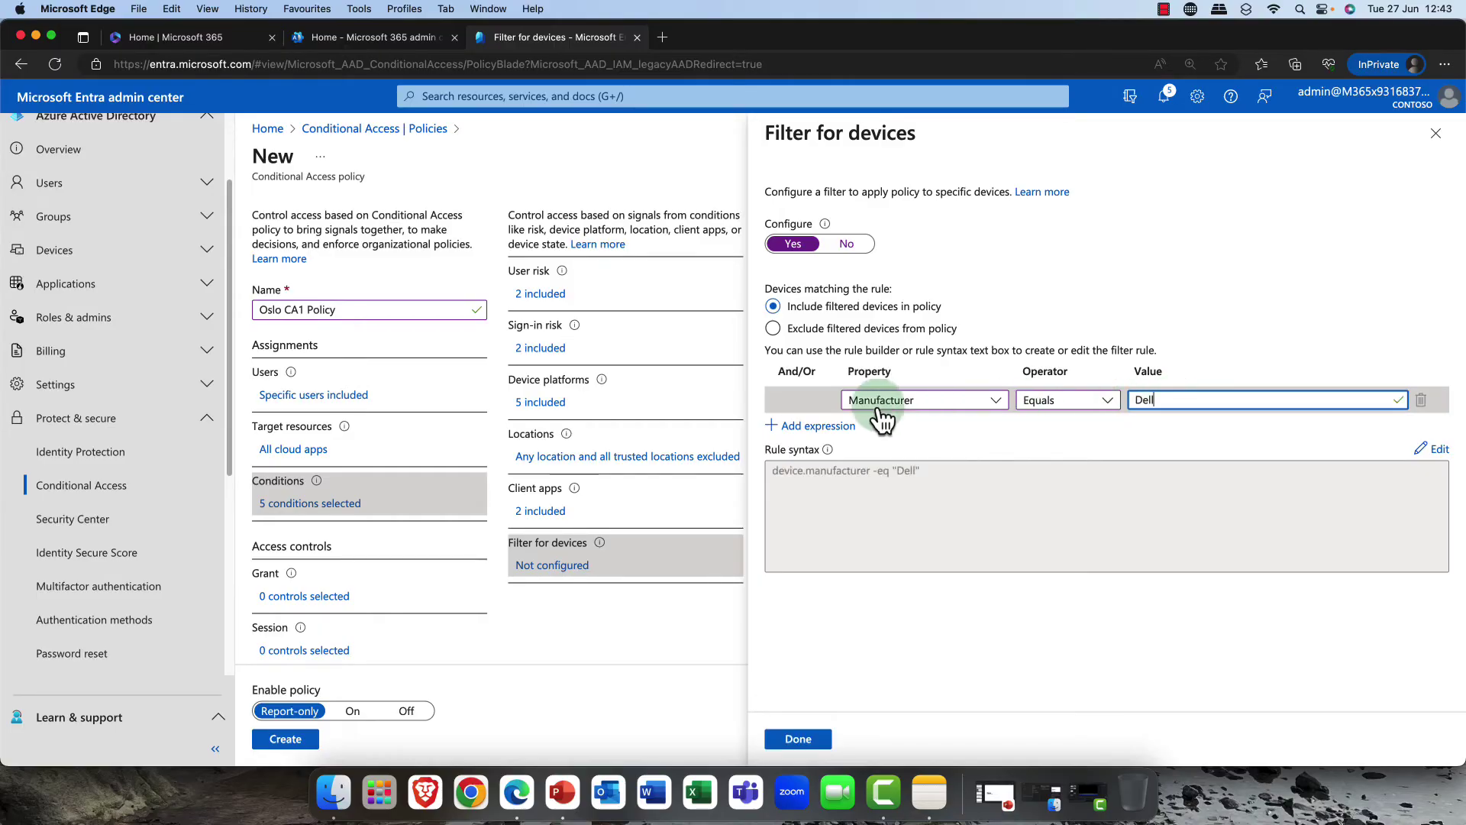
Add an And expression to the device filter rule with DeviceOwnership Equals Personal
{"action": "left_click", "coordinate": [832, 425]}
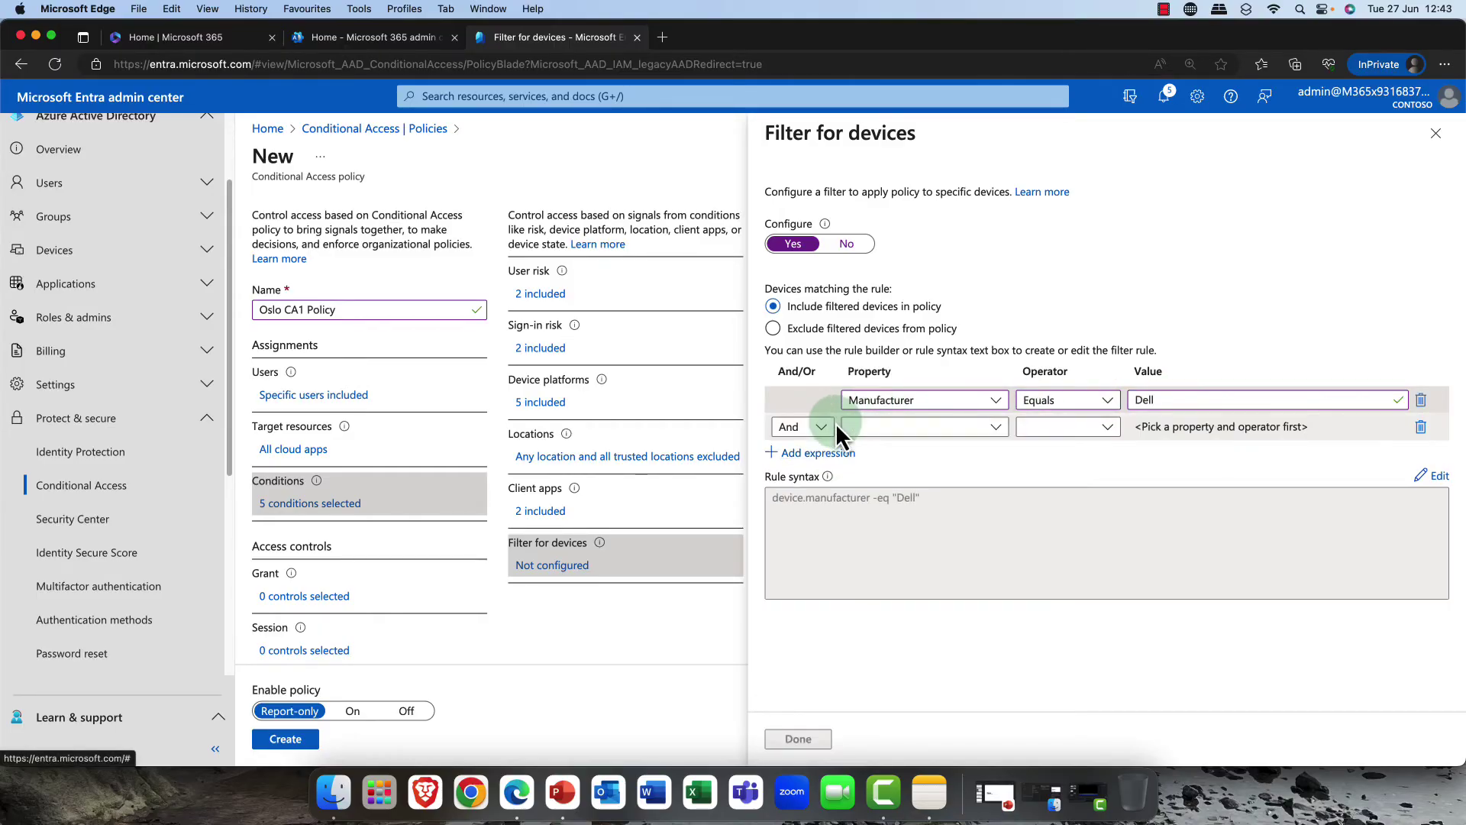
{"action": "left_click", "coordinate": [990, 429]}
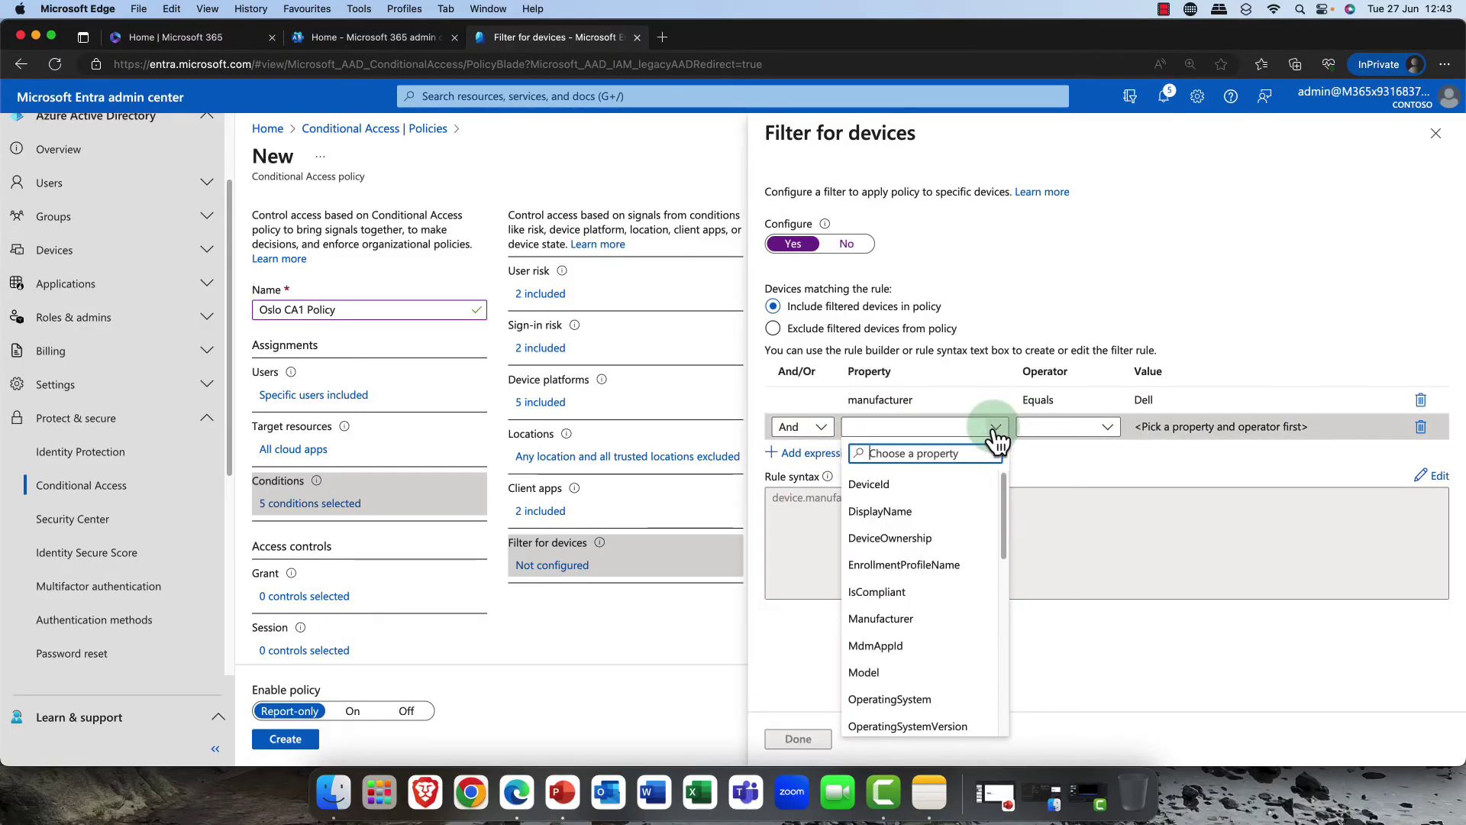
{"action": "left_click", "coordinate": [934, 538]}
{"action": "left_click", "coordinate": [1121, 437]}
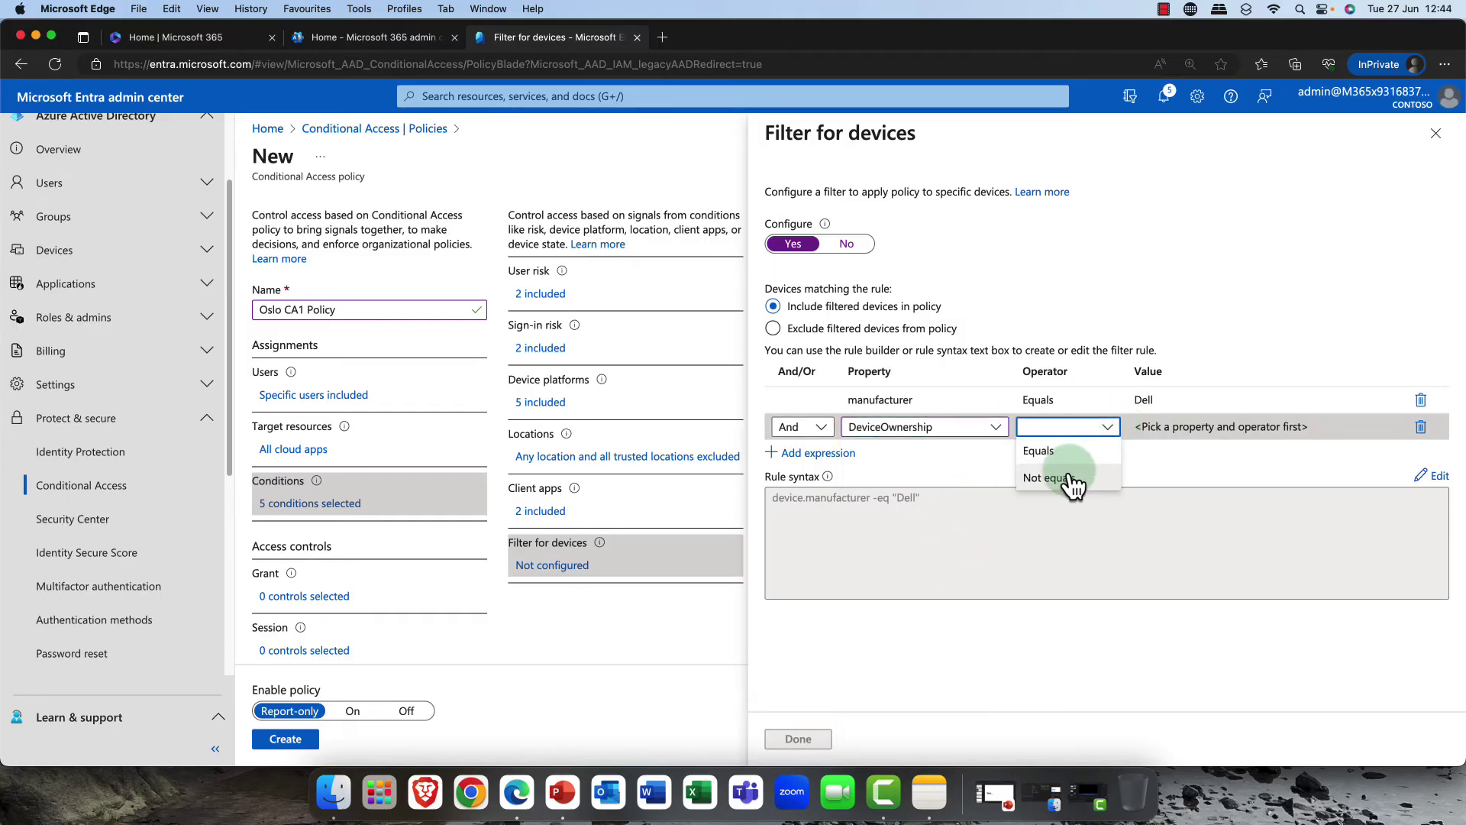
{"action": "left_click", "coordinate": [1047, 452]}
{"action": "left_click", "coordinate": [1204, 437]}
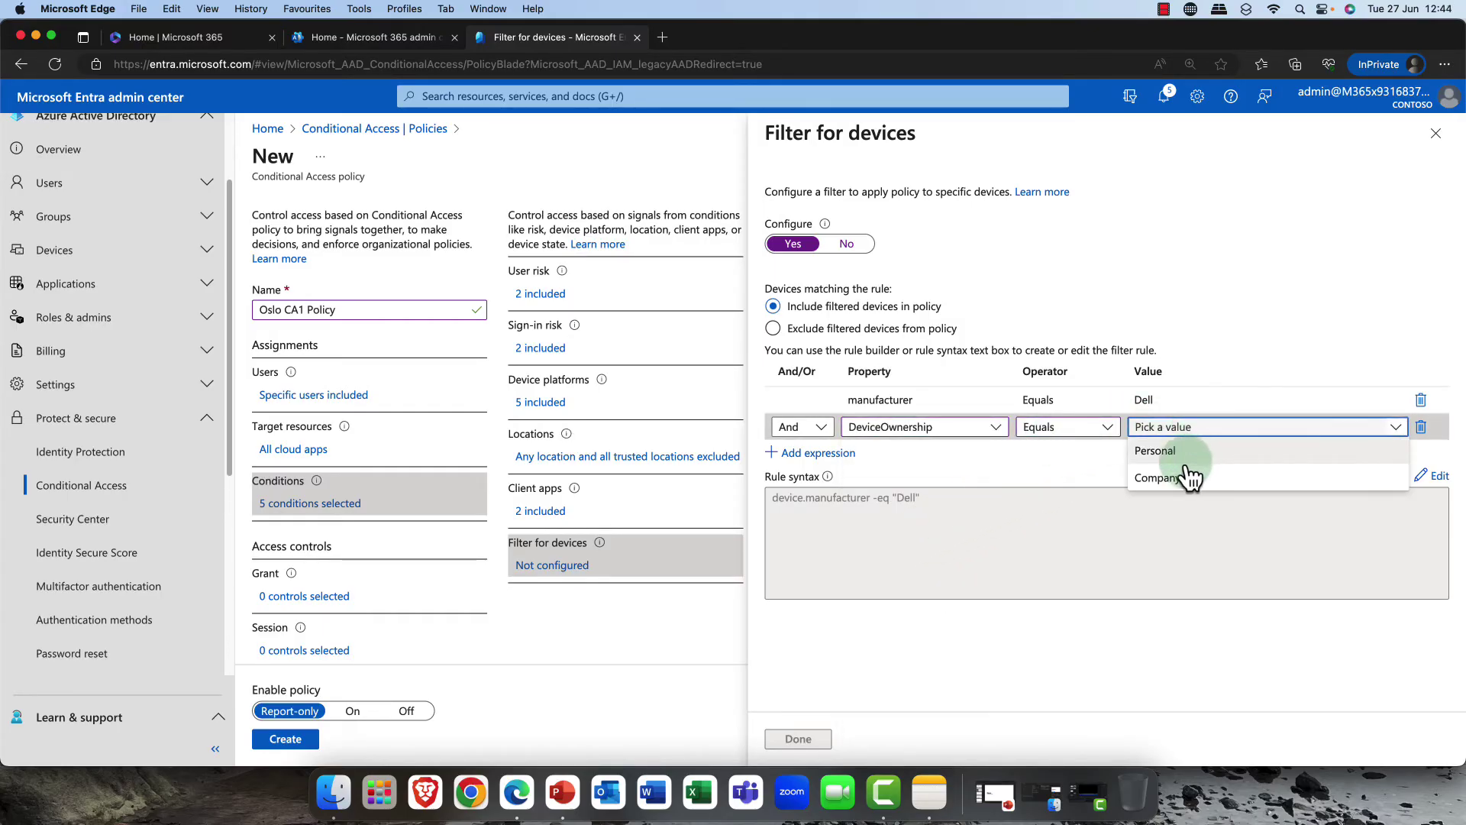
{"action": "left_click", "coordinate": [1175, 451]}
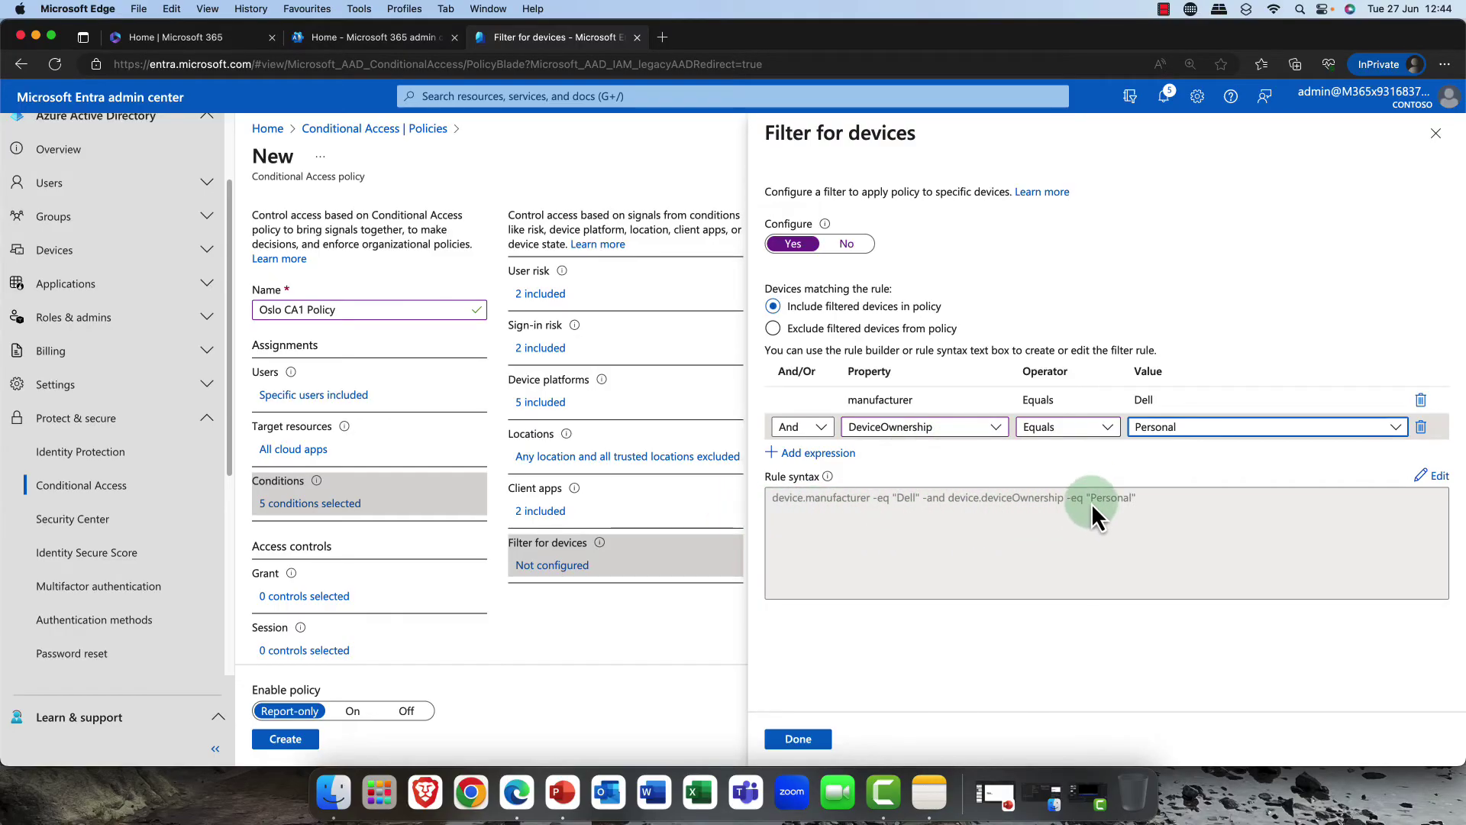
View the filter's available device properties, then close the device filter and discard its unsaved rule
{"action": "left_click", "coordinate": [997, 439]}
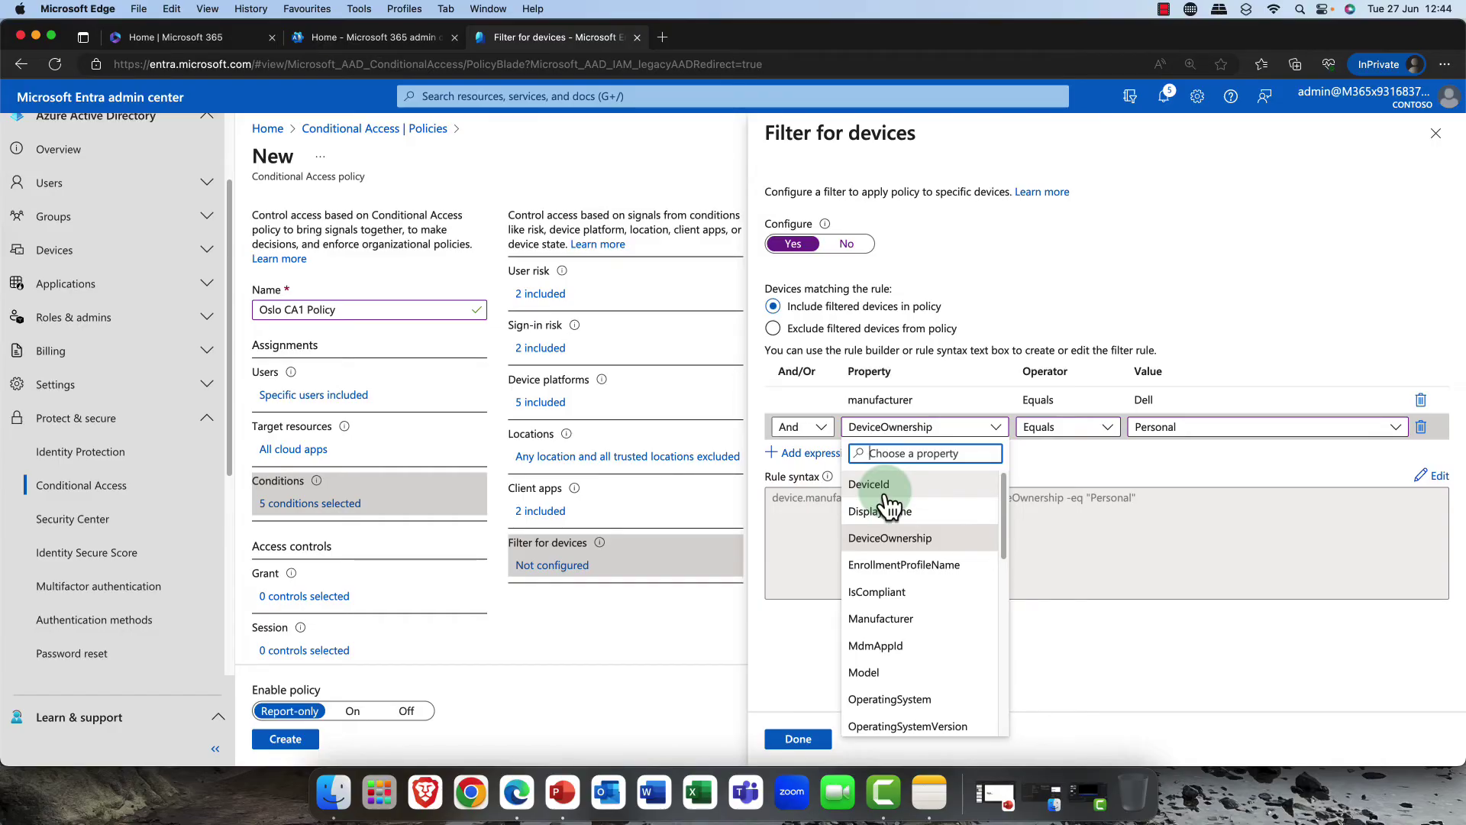
{"action": "left_click", "coordinate": [1066, 488]}
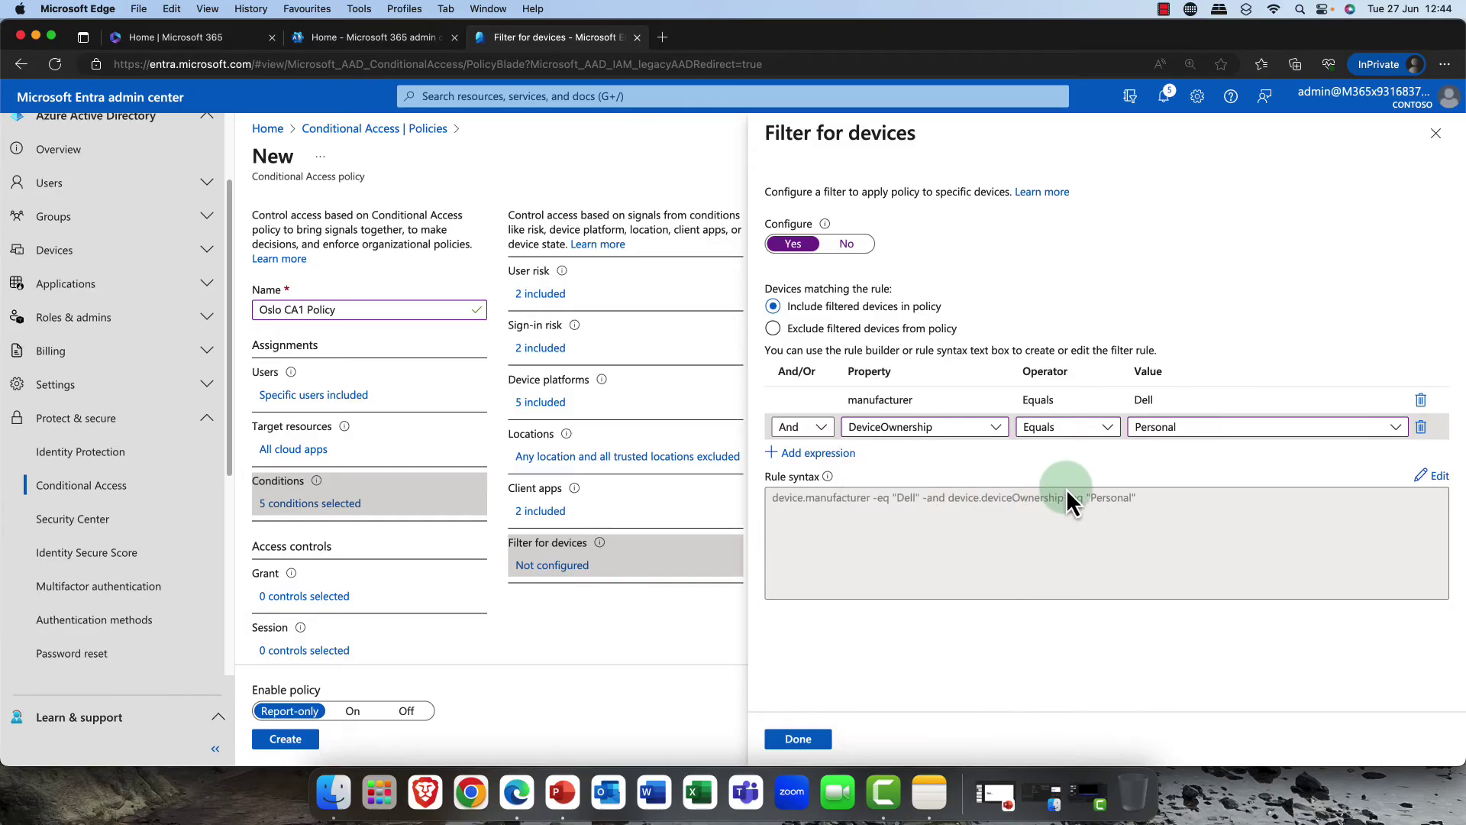
{"action": "left_click", "coordinate": [1436, 134]}
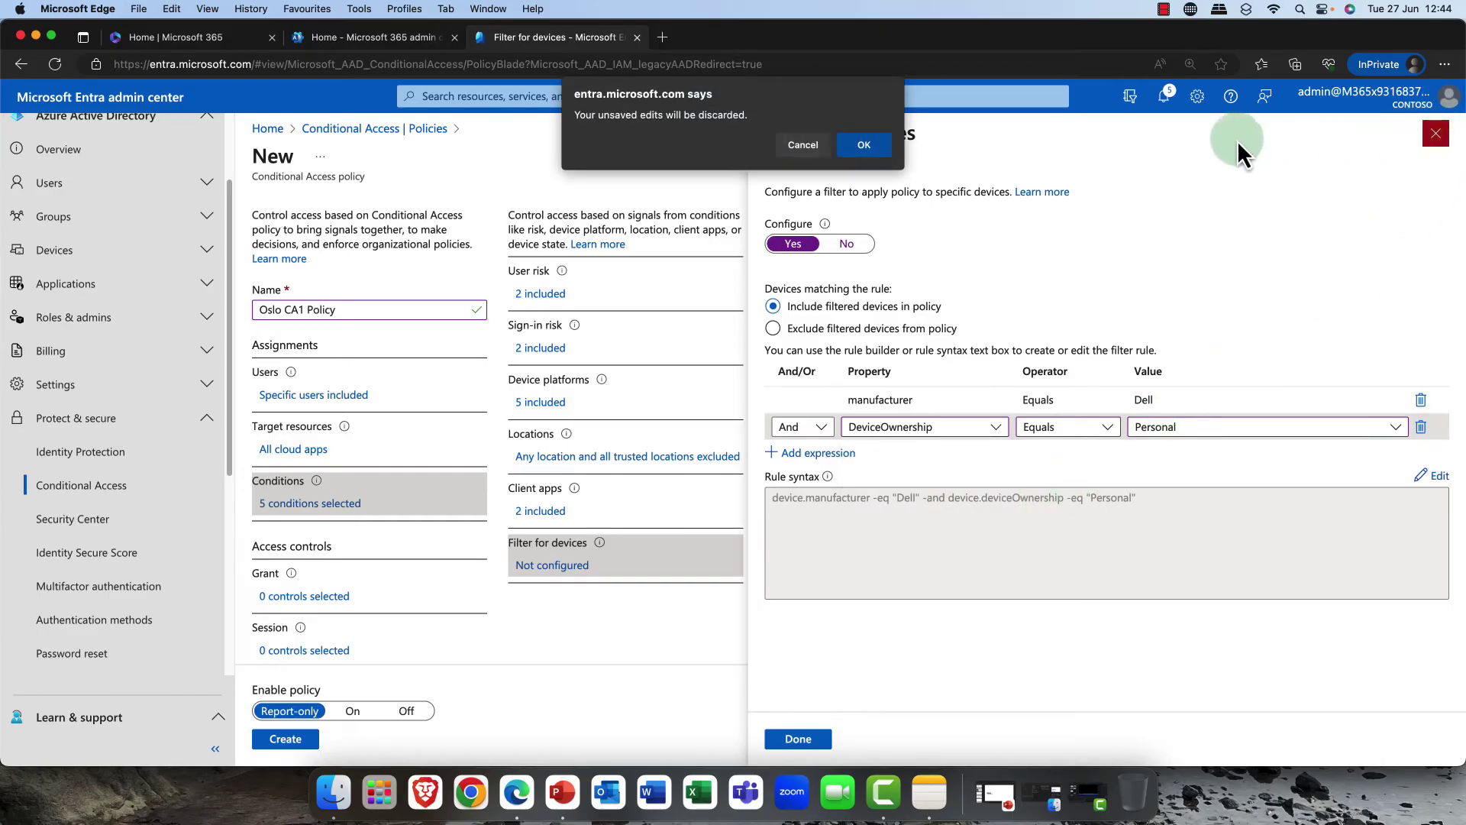
{"action": "left_click", "coordinate": [857, 145]}
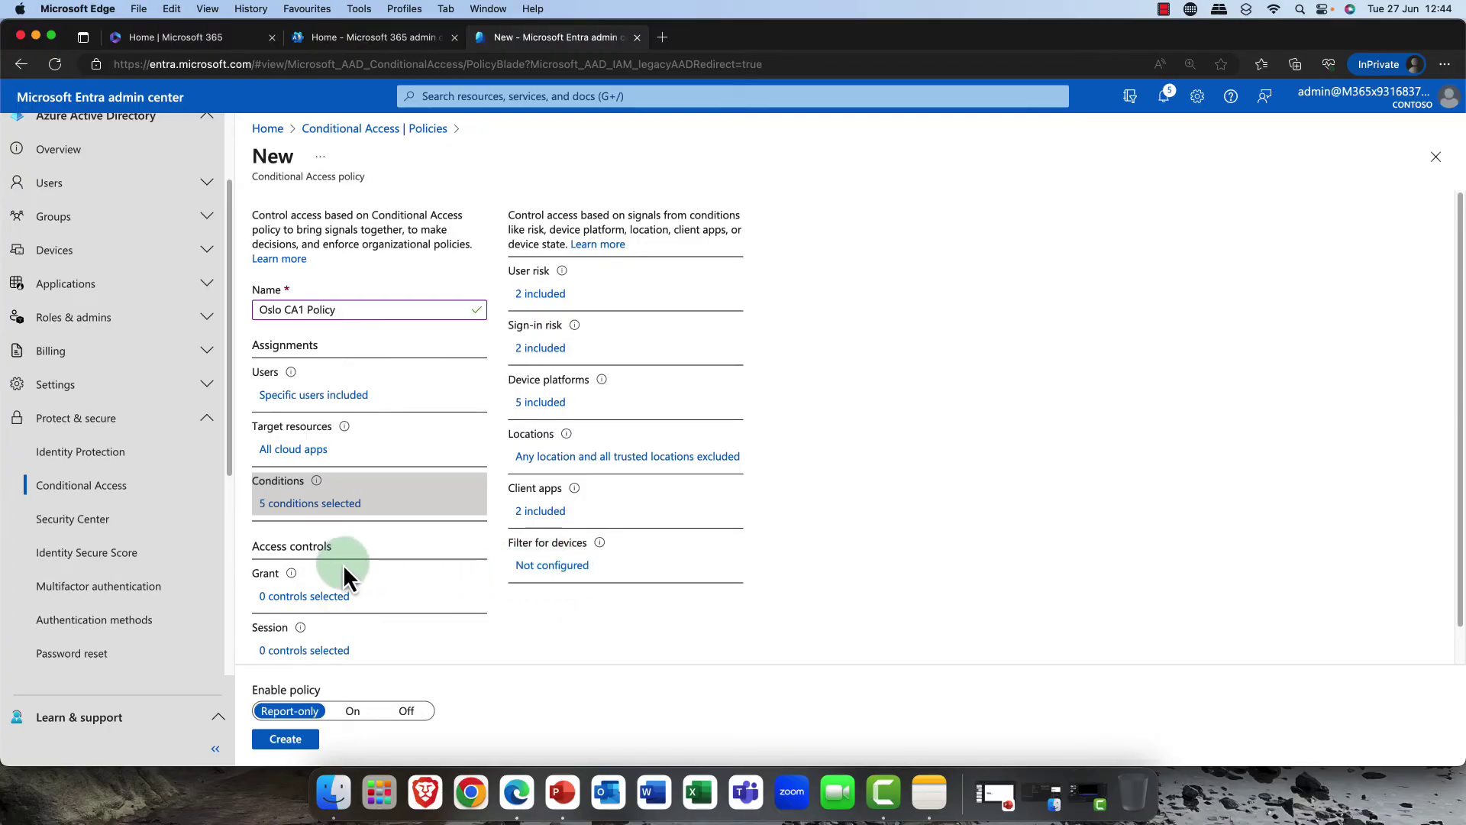
In the policy's grant controls, grant access with Require multifactor authentication and look through the remaining controls
{"action": "scroll", "coordinate": [339, 511], "scroll_direction": "down", "scroll_amount": 1}
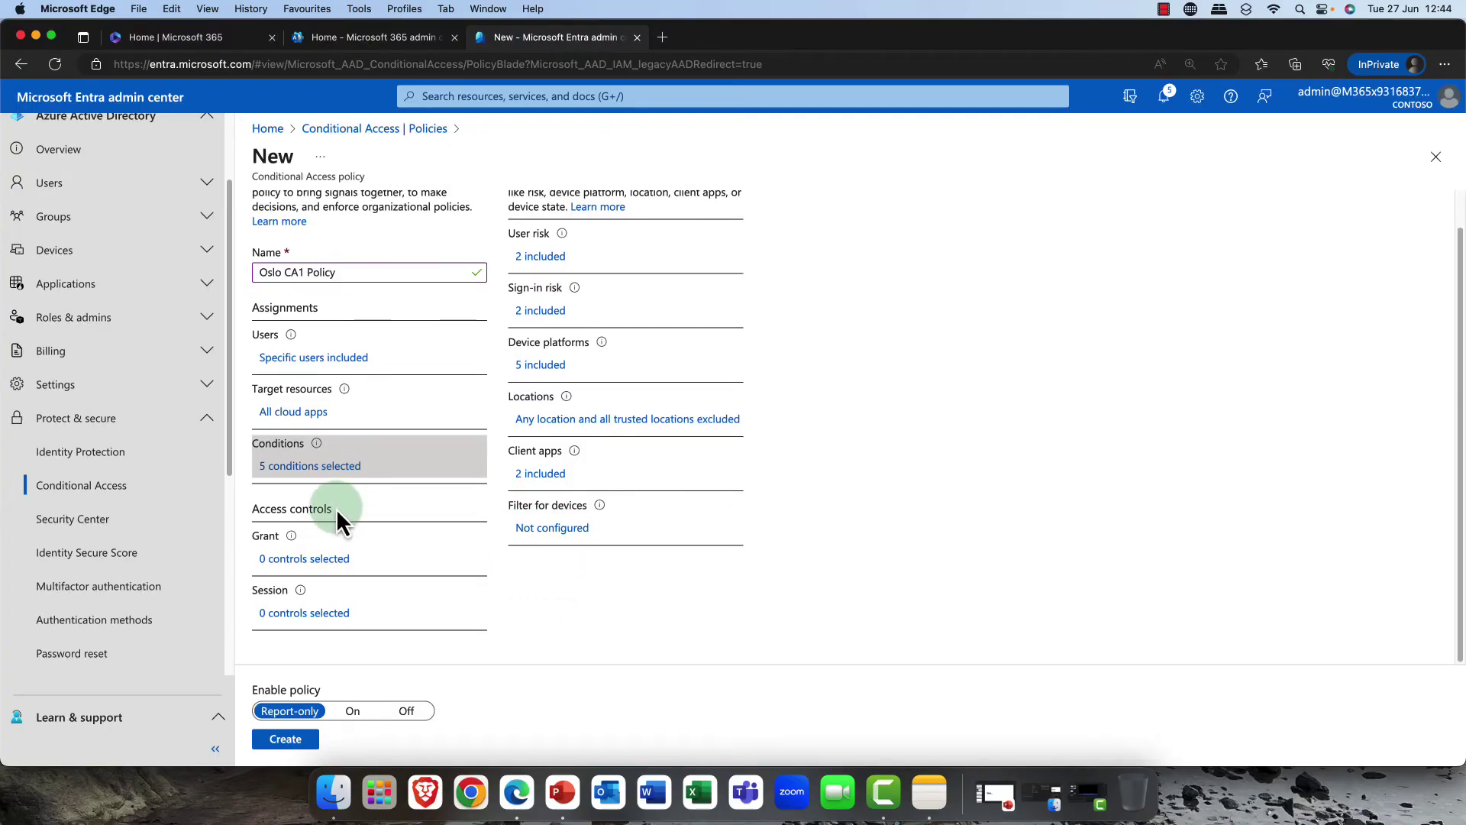
{"action": "left_click", "coordinate": [300, 559]}
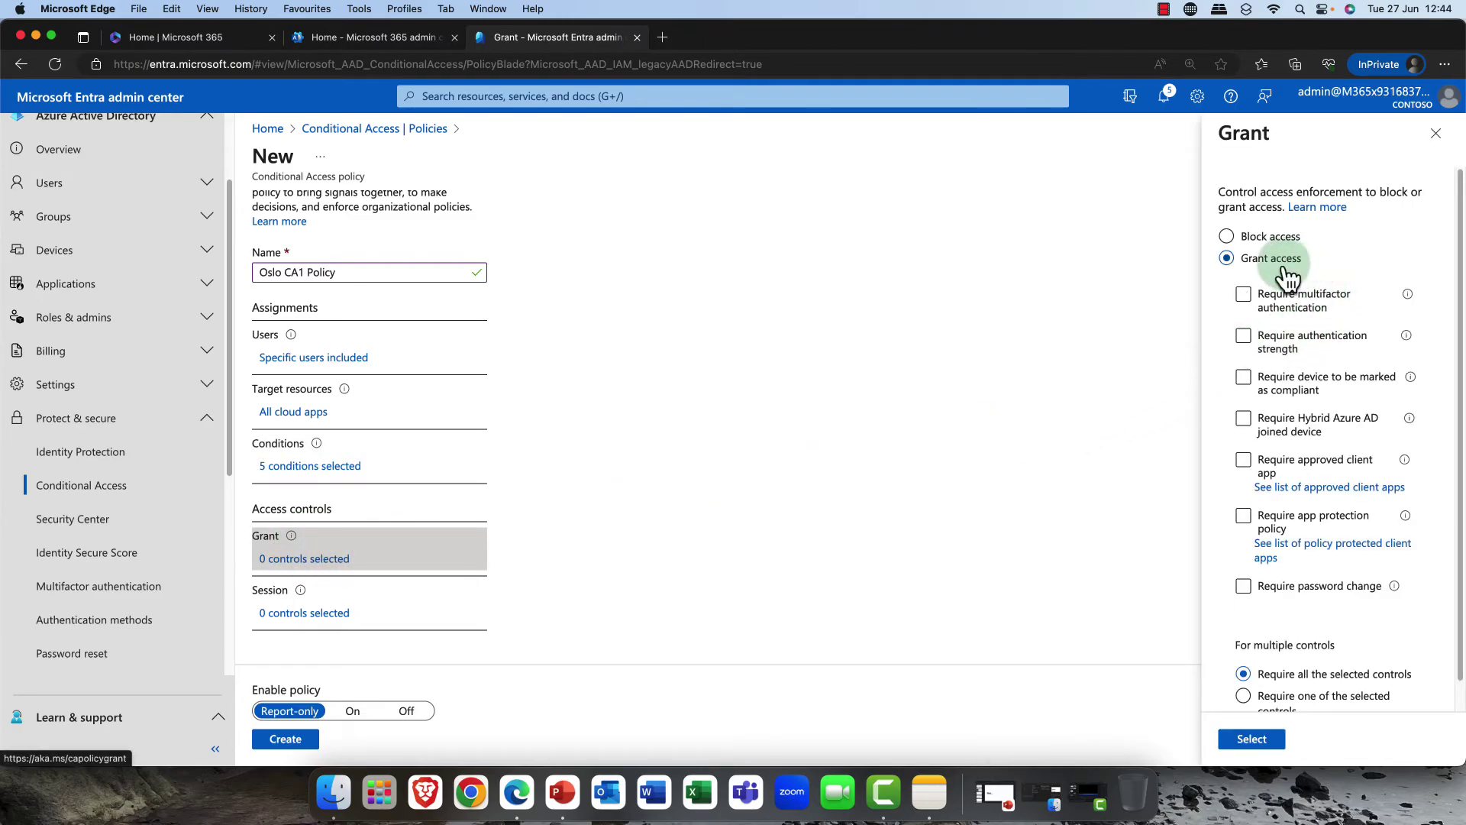
{"action": "left_click", "coordinate": [1245, 295]}
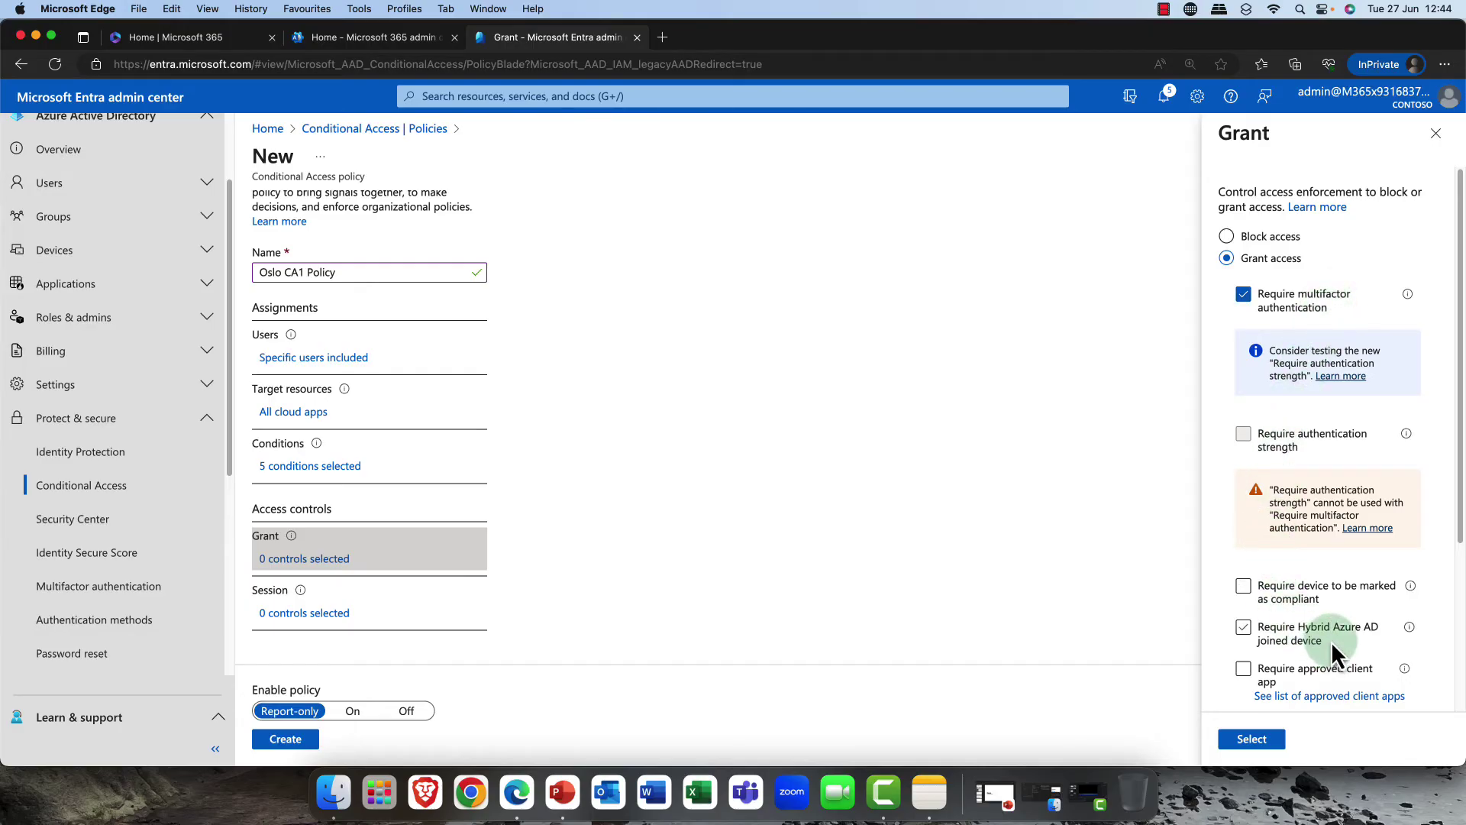
{"action": "scroll", "coordinate": [1336, 595], "scroll_direction": "down", "scroll_amount": 2}
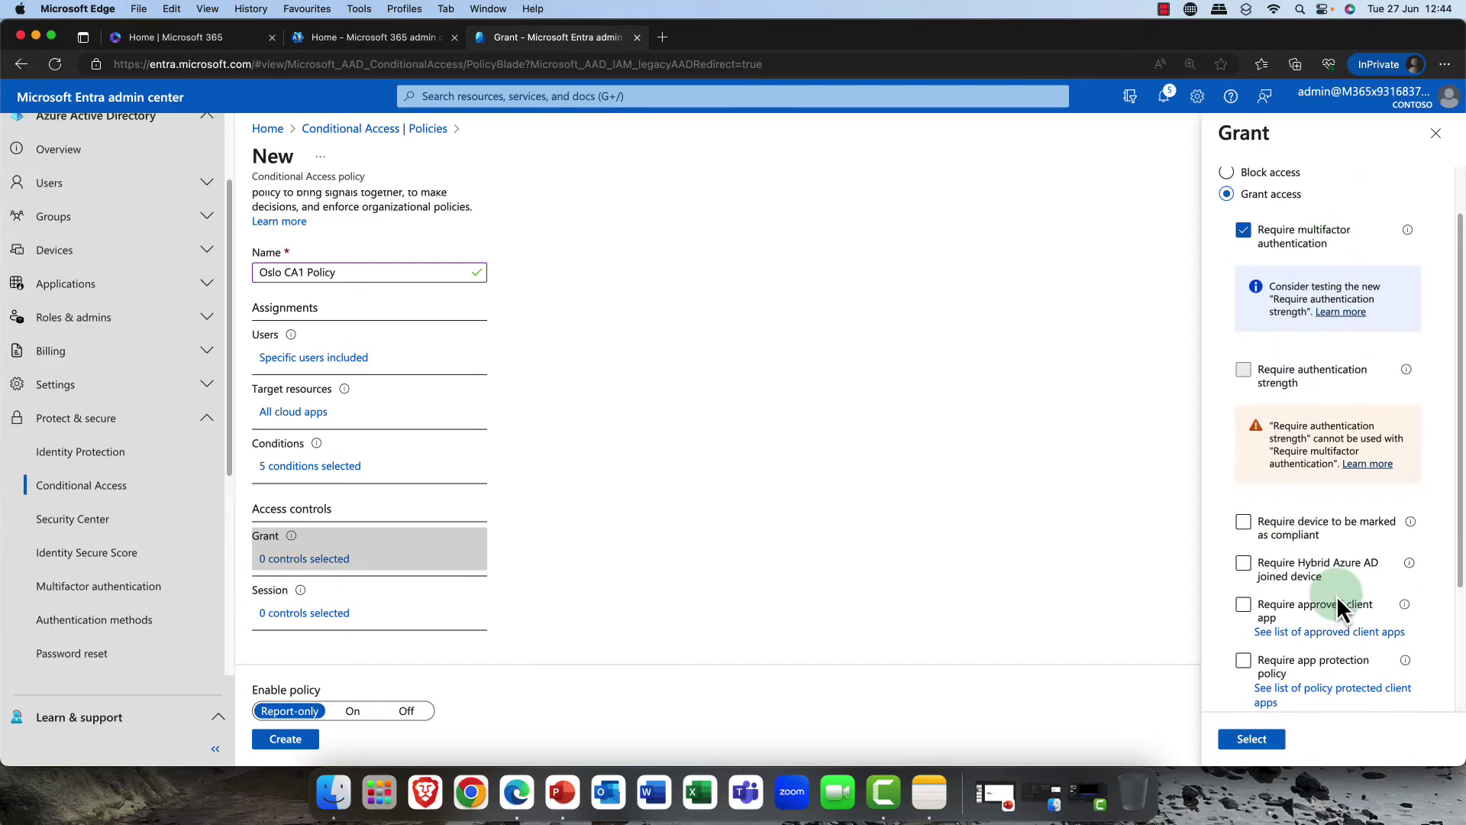
{"action": "left_click", "coordinate": [1267, 570]}
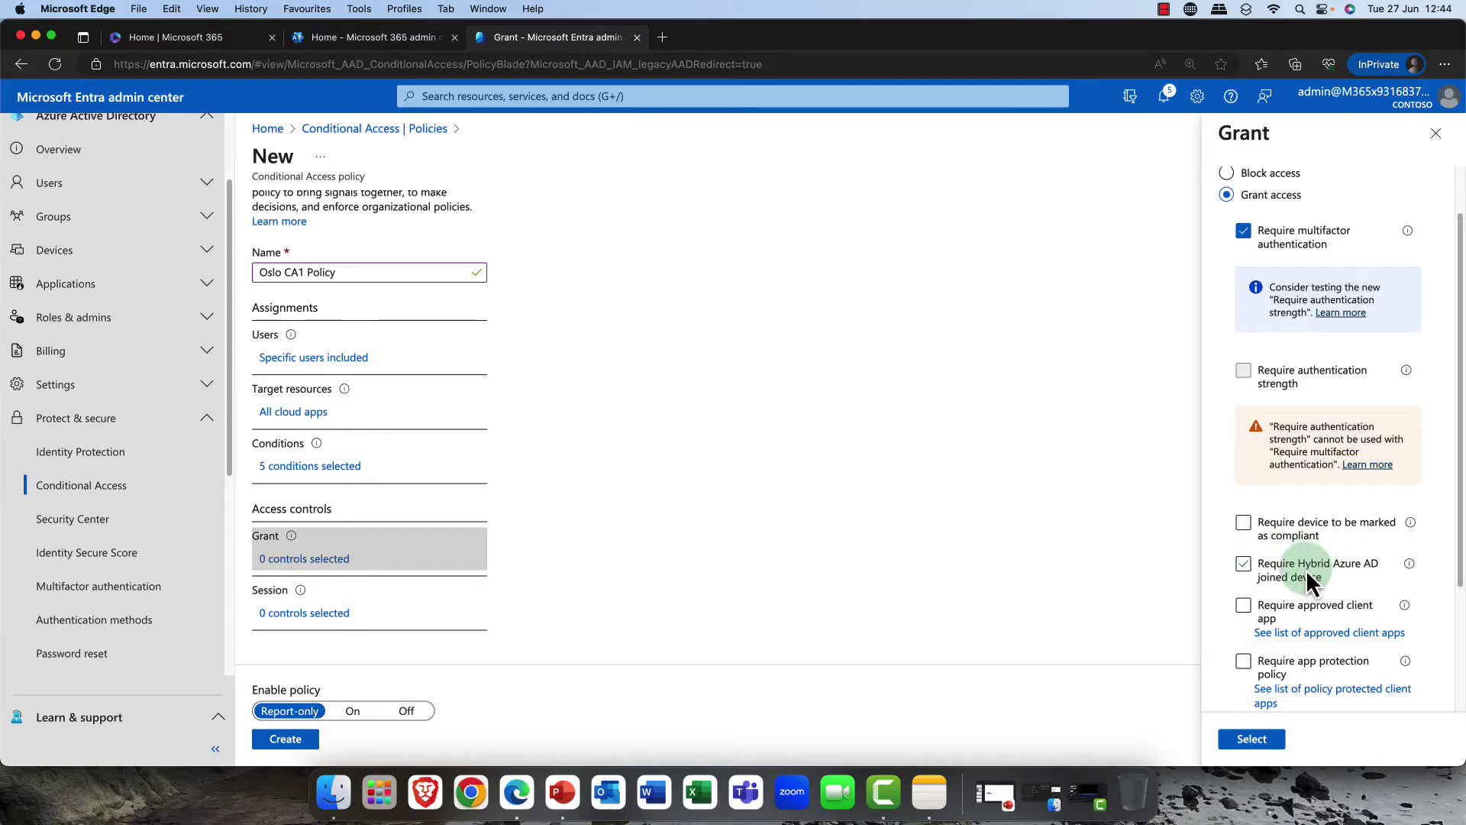
{"action": "scroll", "coordinate": [1309, 582], "scroll_direction": "down", "scroll_amount": 1}
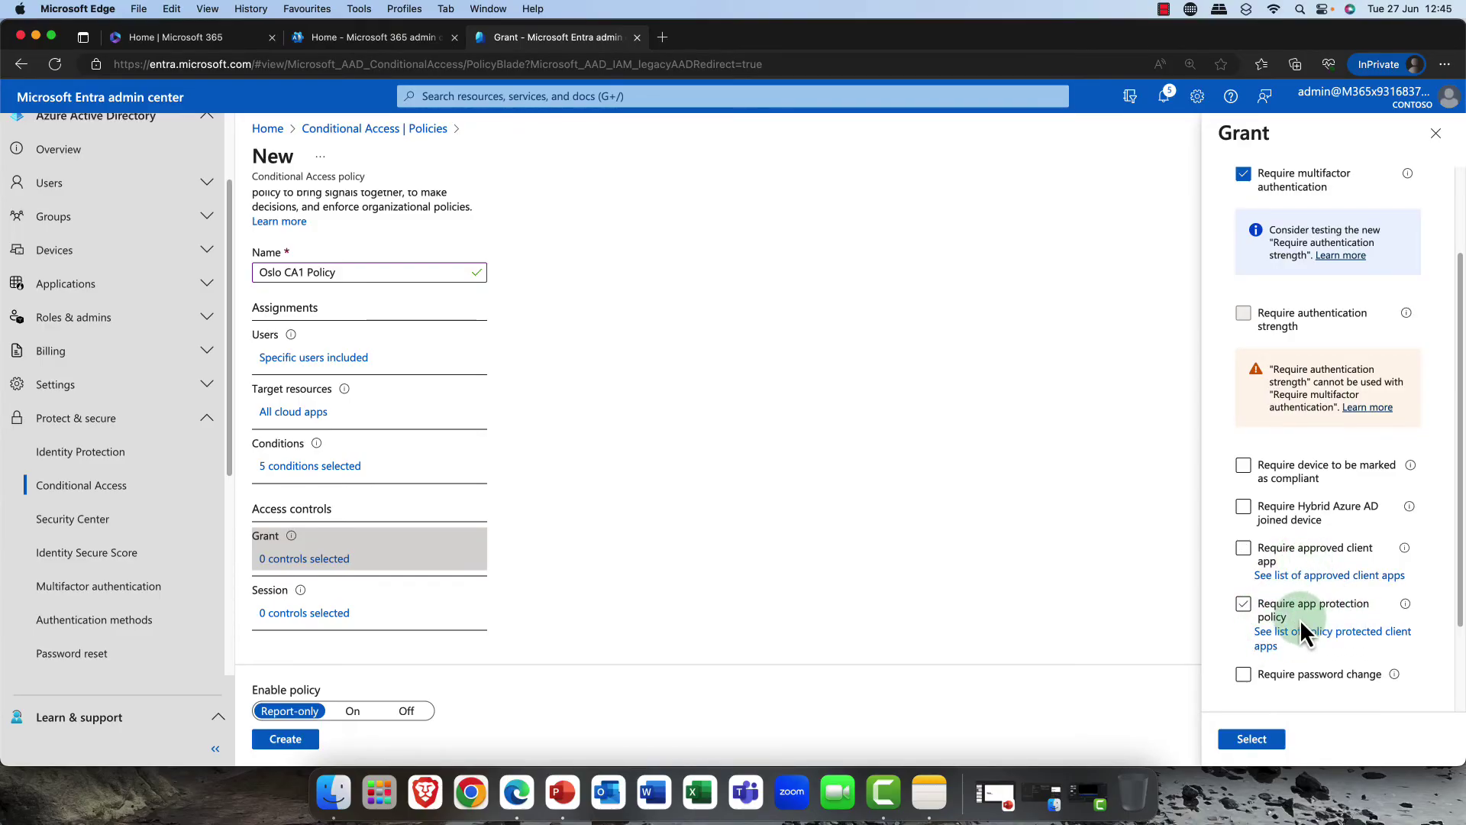
{"action": "scroll", "coordinate": [1300, 619], "scroll_direction": "up", "scroll_amount": 3}
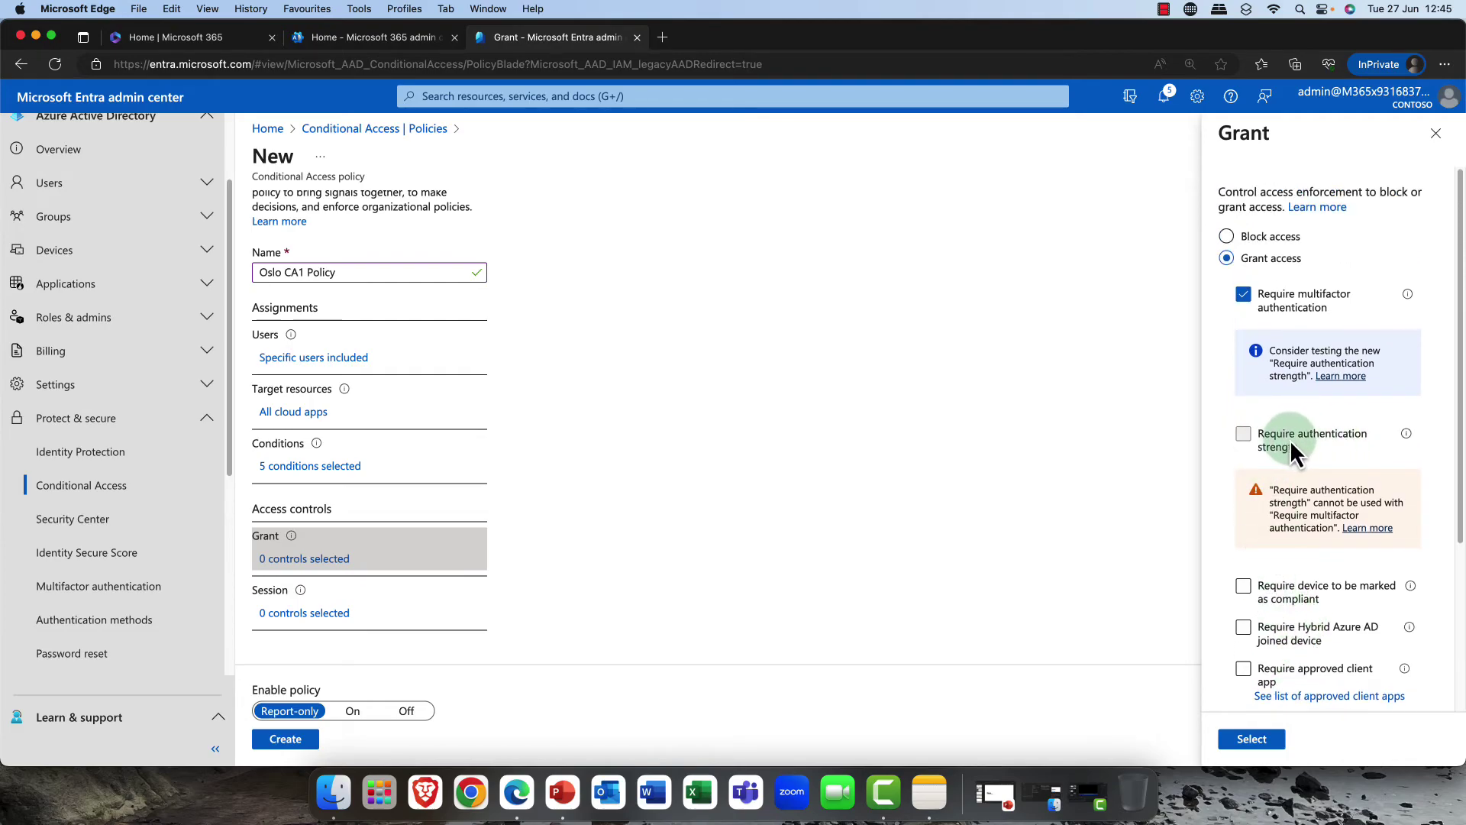
Try Require authentication strength in place of multifactor authentication and view the selectable strengths down to Corp Auth Strengh
{"action": "left_click", "coordinate": [1243, 295]}
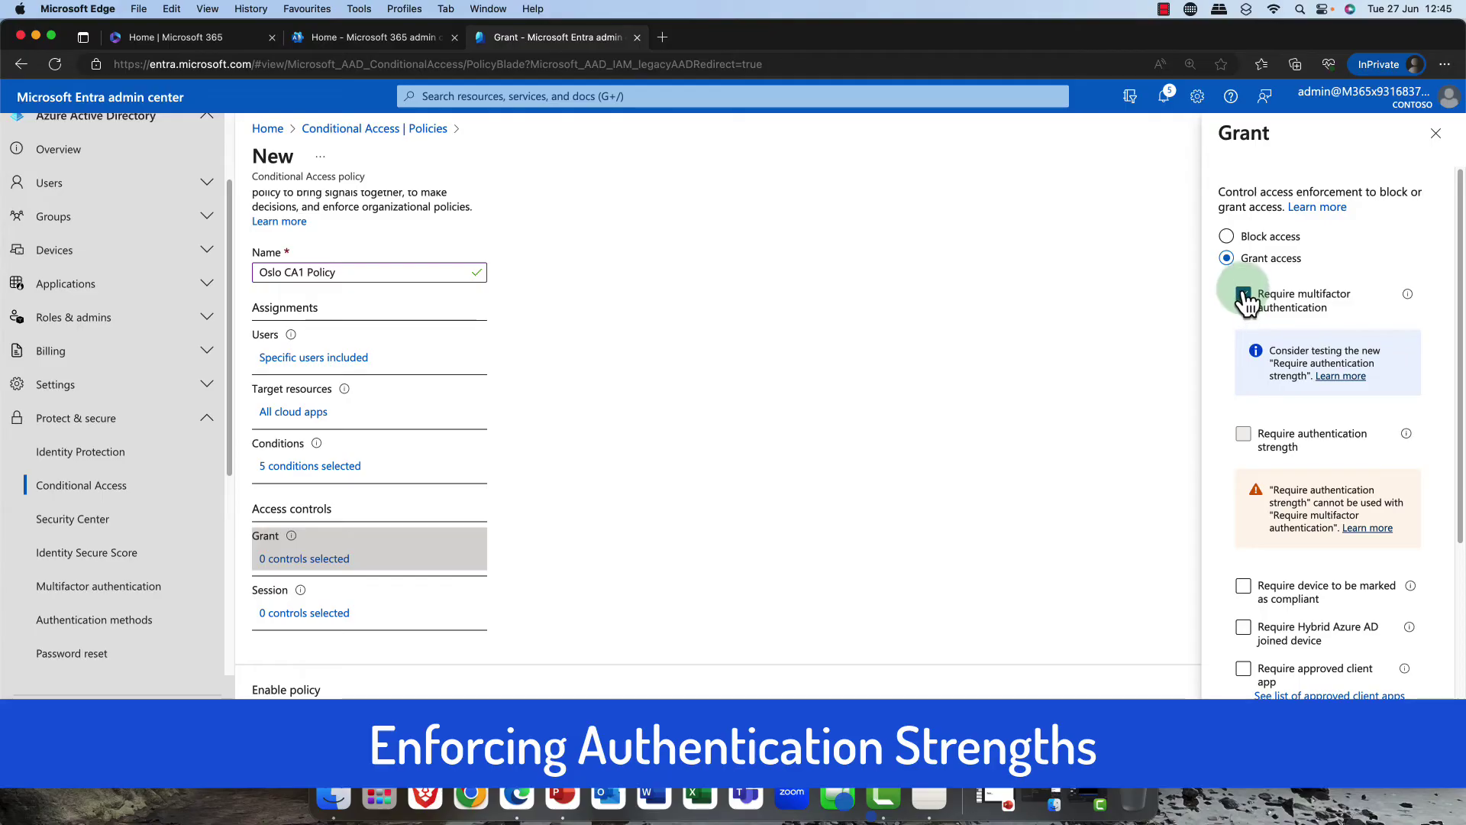
{"action": "left_click", "coordinate": [1244, 294]}
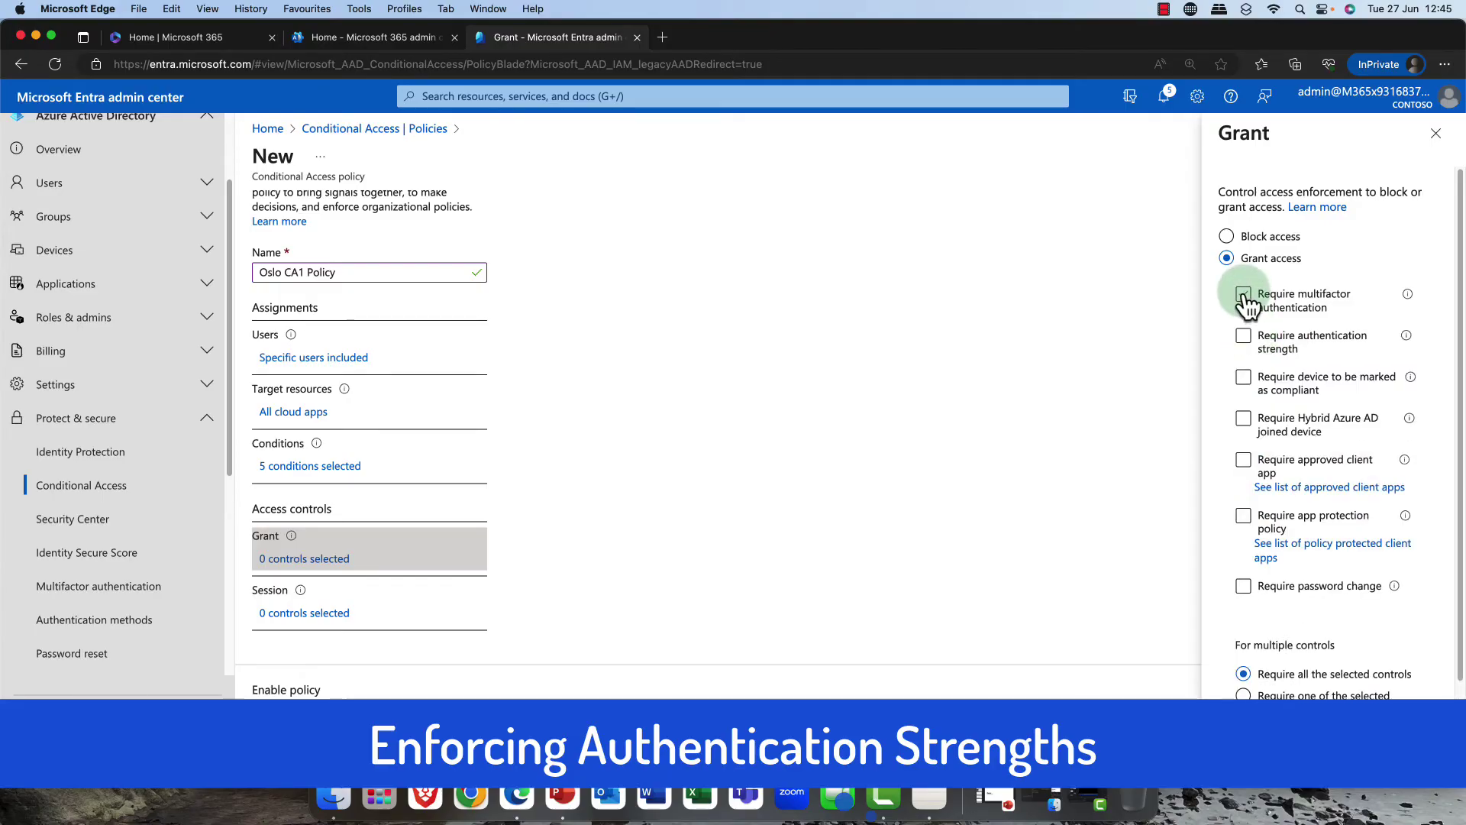
{"action": "left_click", "coordinate": [1243, 337]}
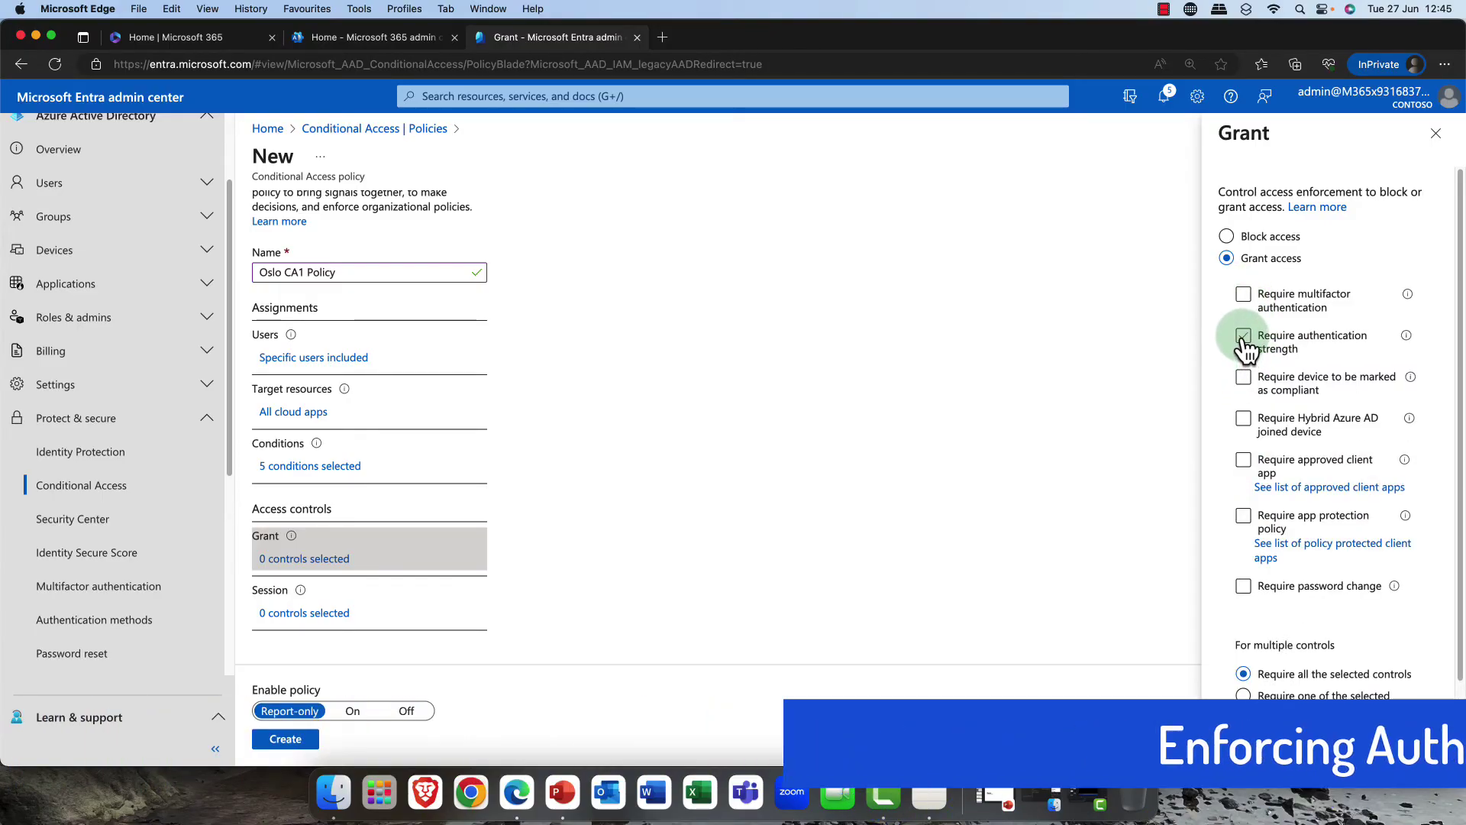
{"action": "left_click", "coordinate": [1387, 480]}
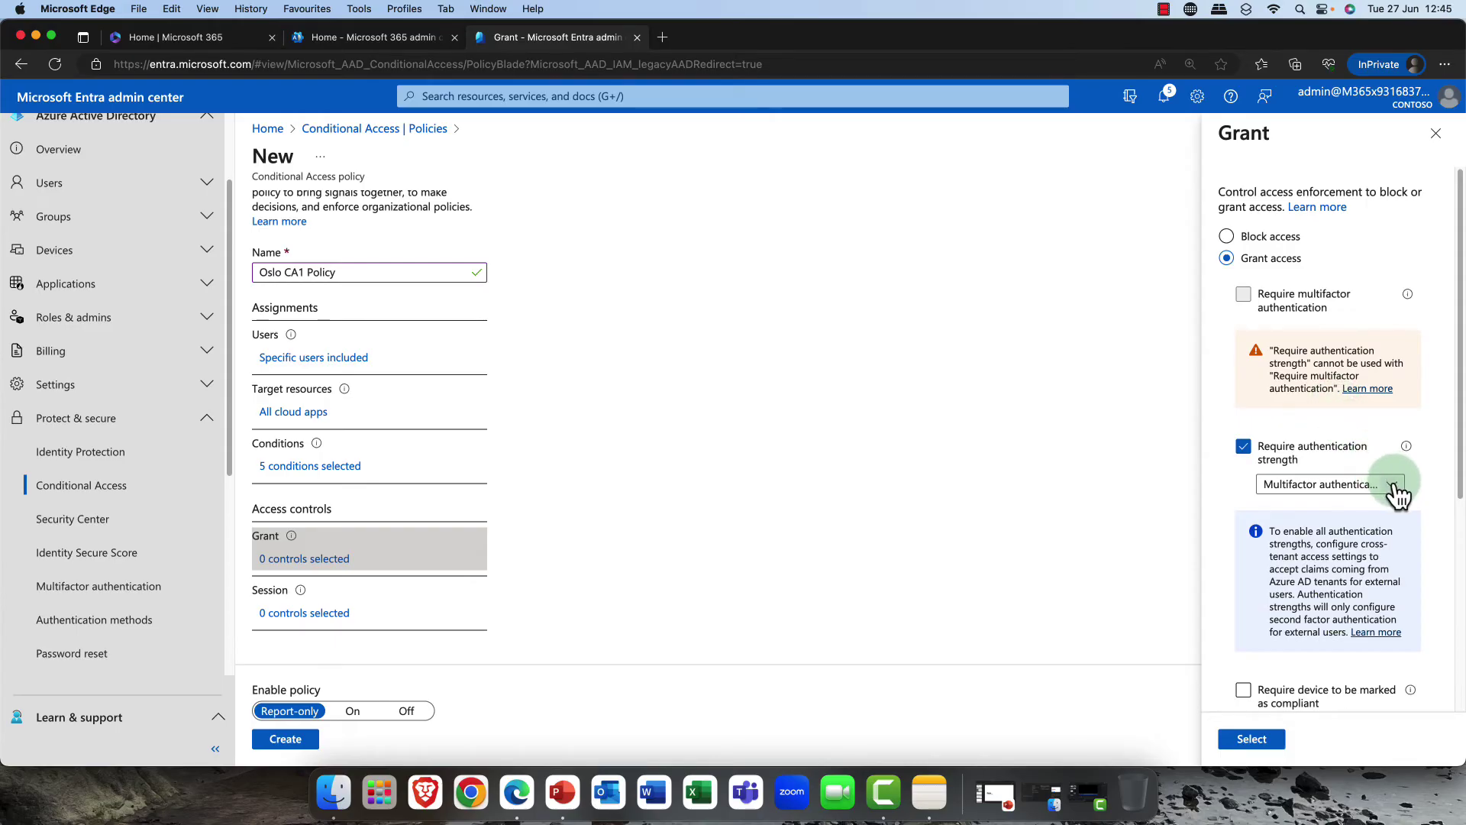
{"action": "scroll", "coordinate": [1346, 580], "scroll_direction": "down", "scroll_amount": 2}
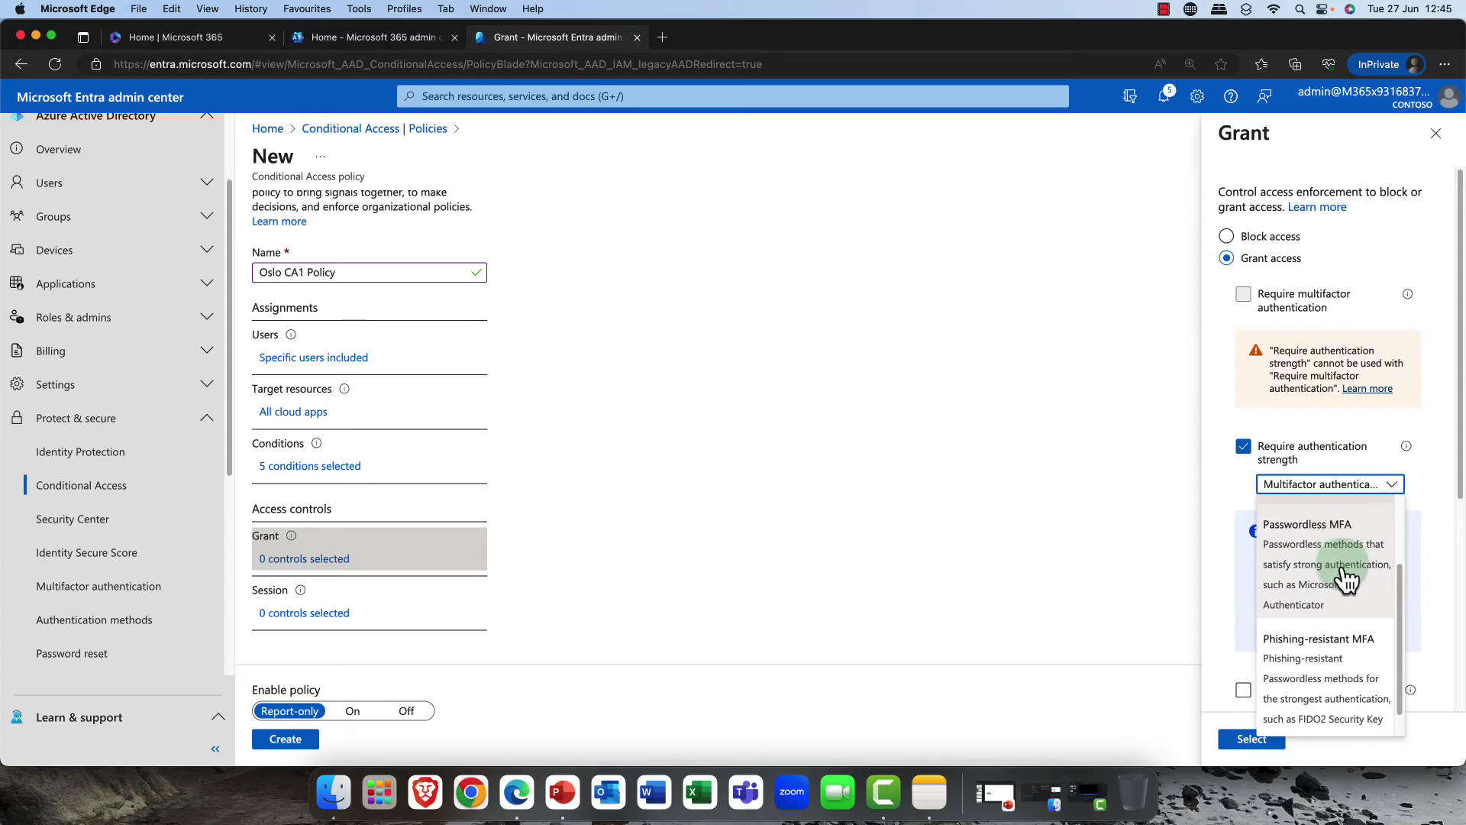
{"action": "scroll", "coordinate": [1318, 674], "scroll_direction": "down", "scroll_amount": 1}
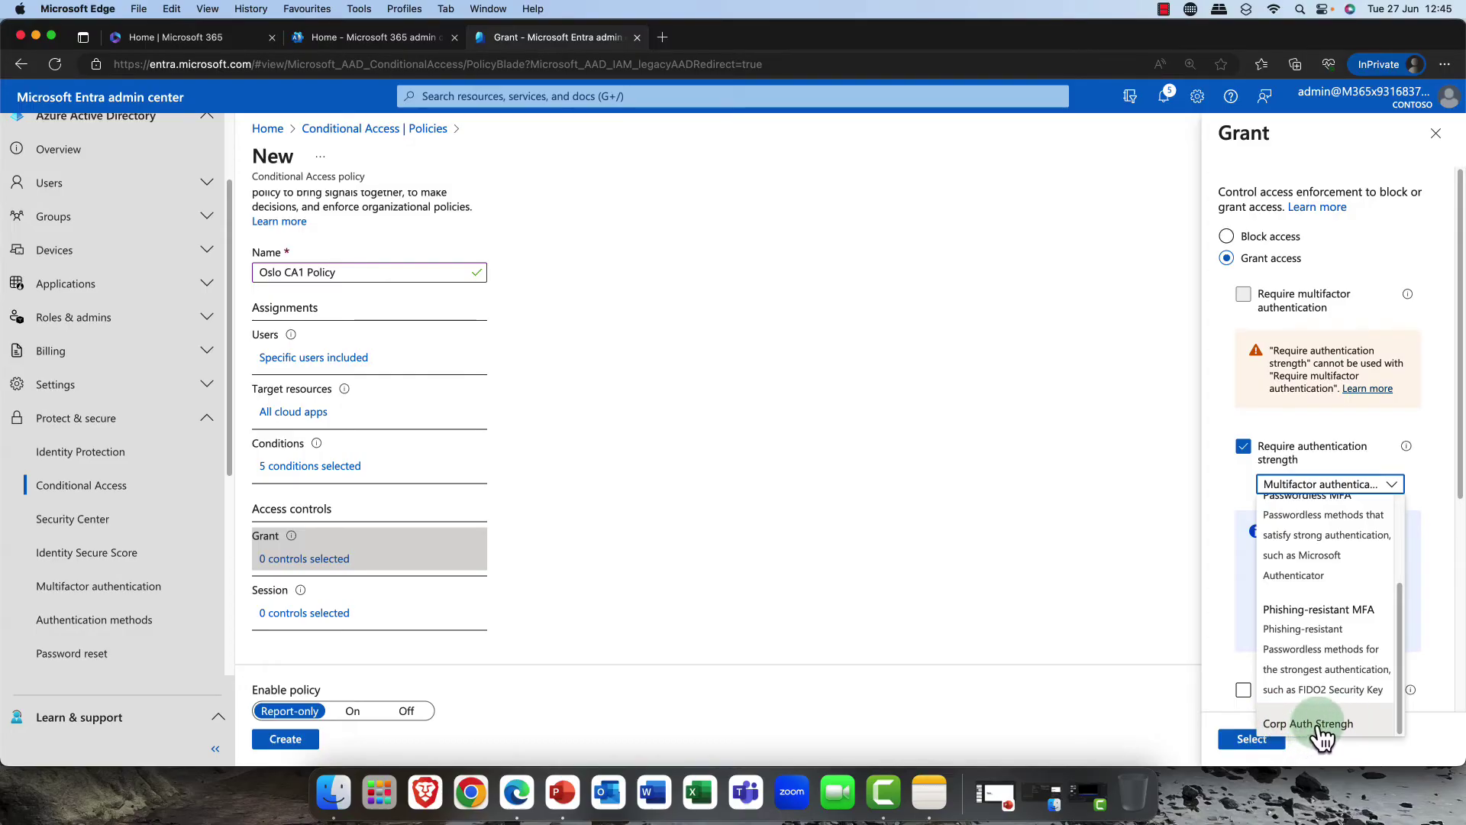
{"action": "left_click", "coordinate": [1429, 426]}
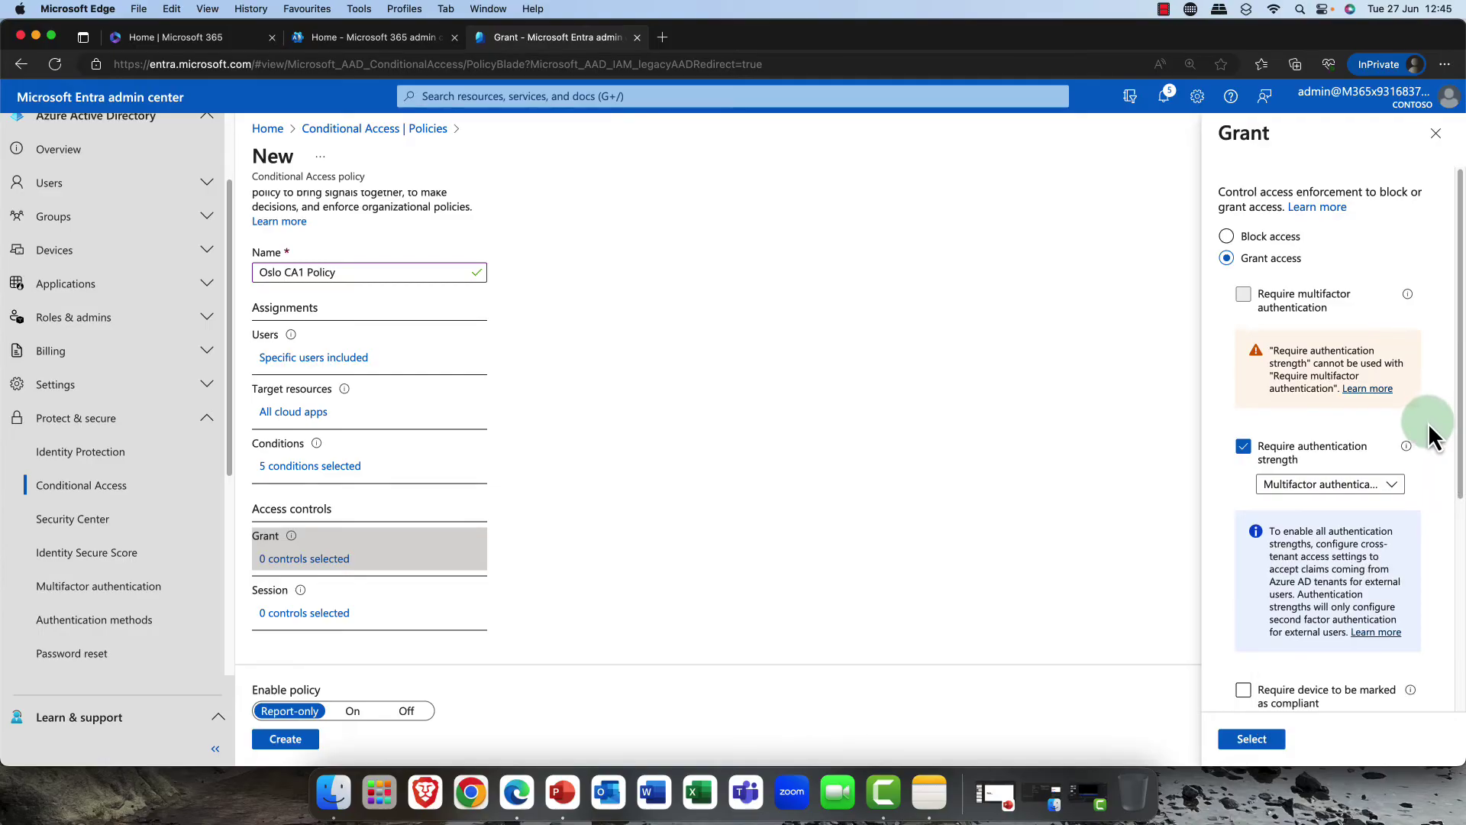
Replace the authentication strength requirement with Require multifactor authentication and apply the grant controls
{"action": "left_click", "coordinate": [1244, 446]}
{"action": "left_click", "coordinate": [1252, 297]}
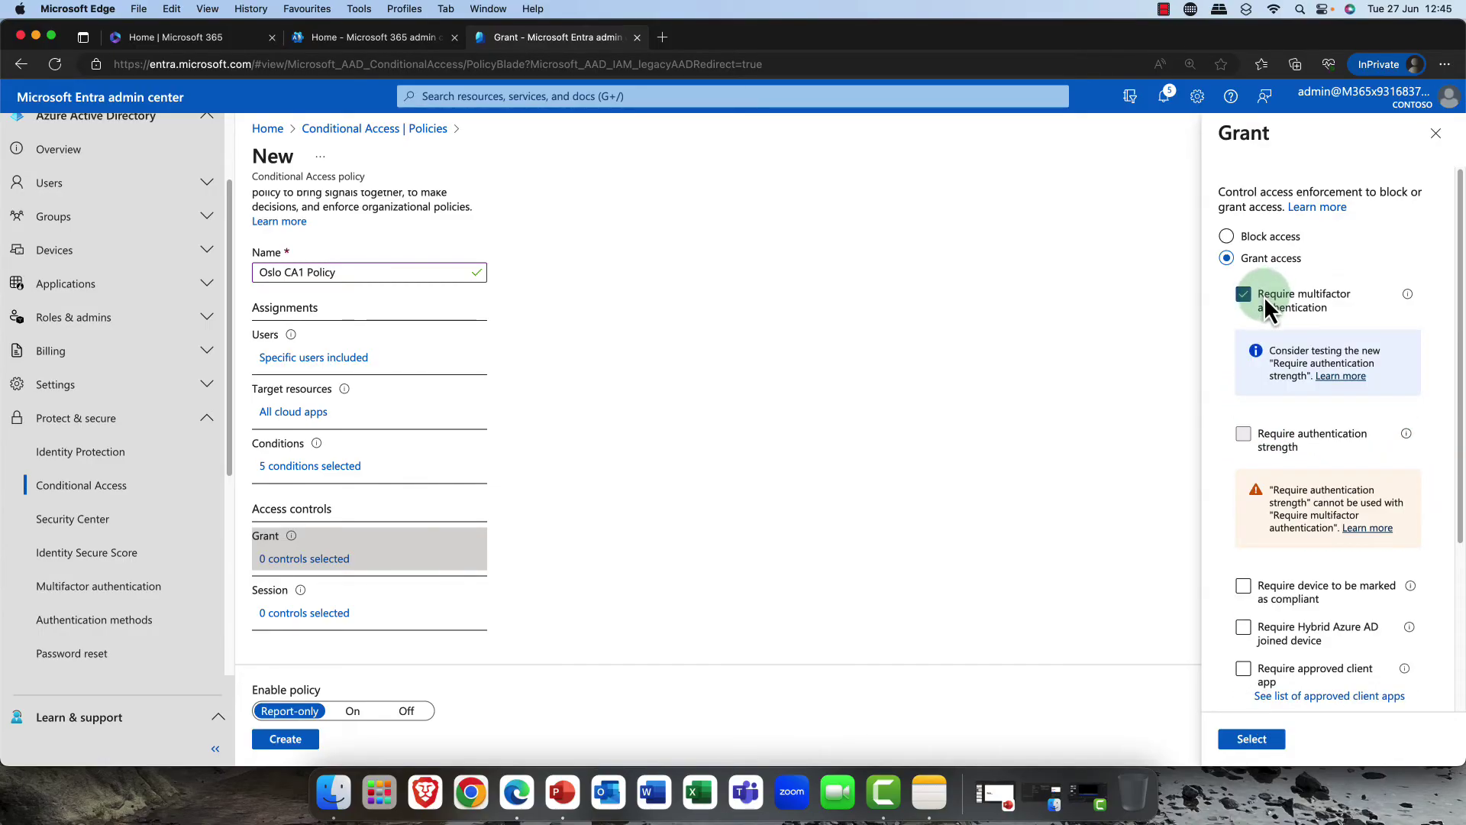
{"action": "left_click", "coordinate": [1260, 741]}
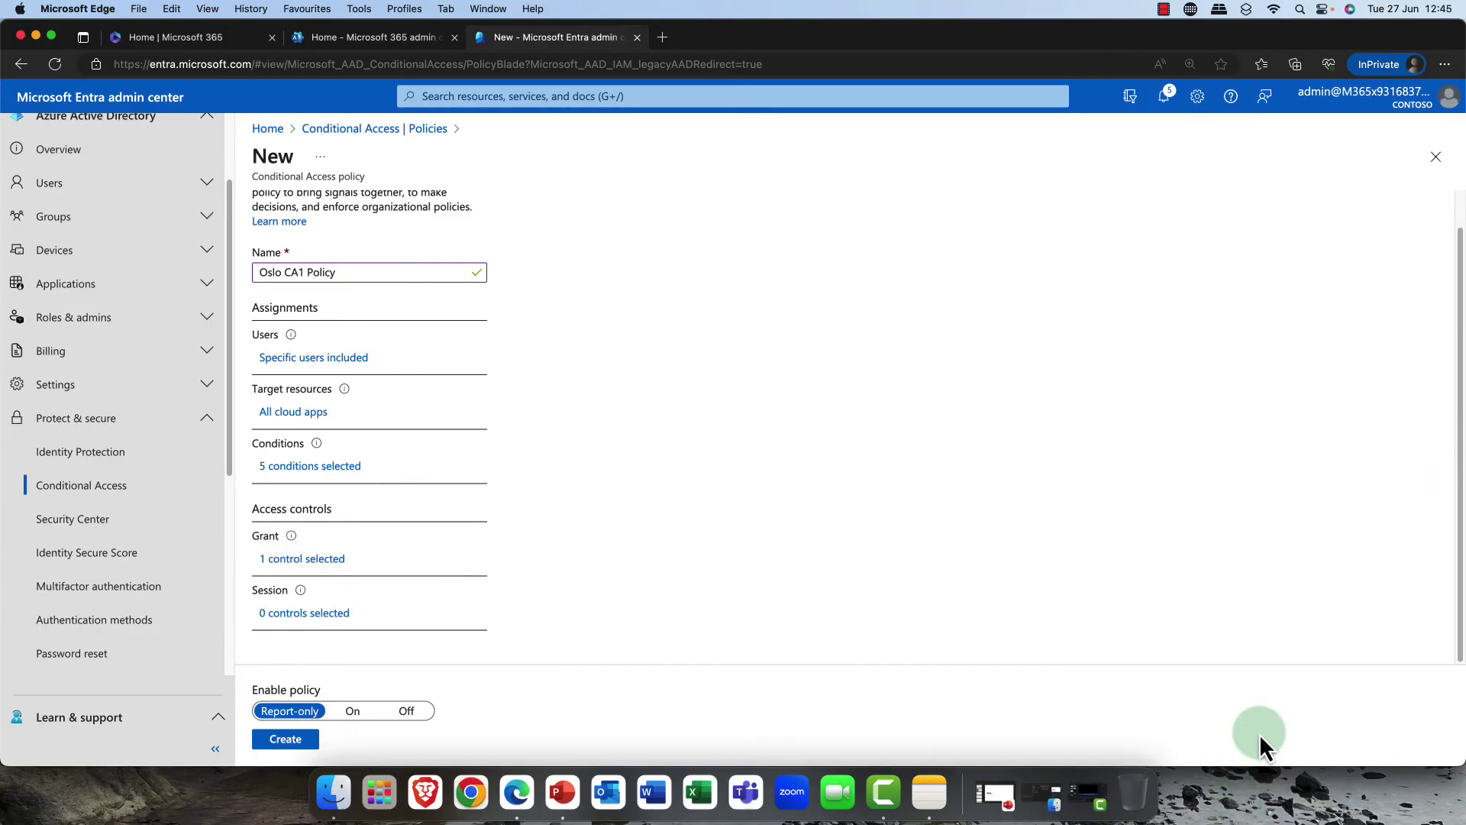
In the session controls, try Use Conditional Access App Control, view its policy options, and clear the control again
{"action": "left_click", "coordinate": [346, 614]}
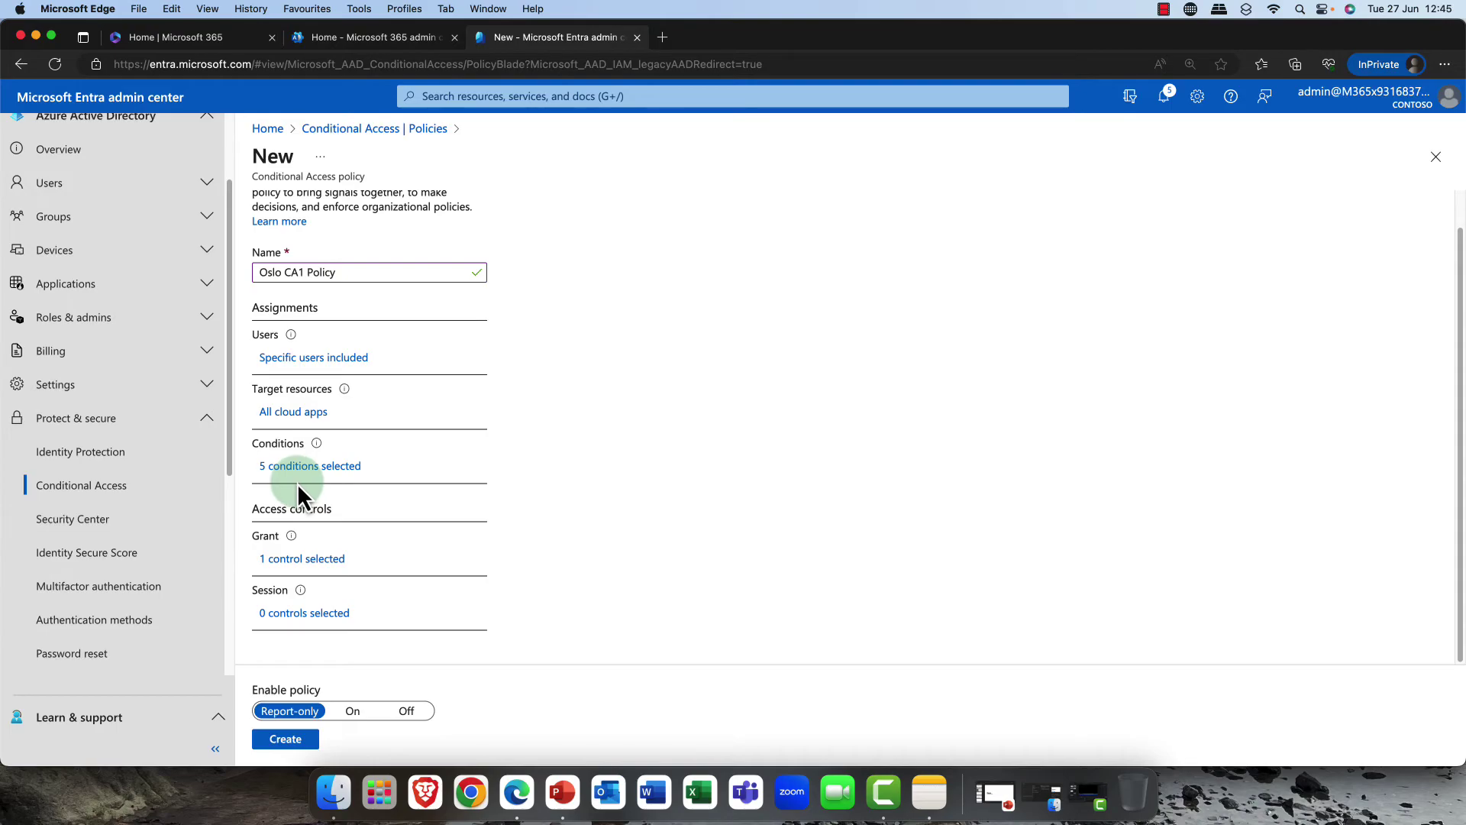
{"action": "left_click", "coordinate": [308, 614]}
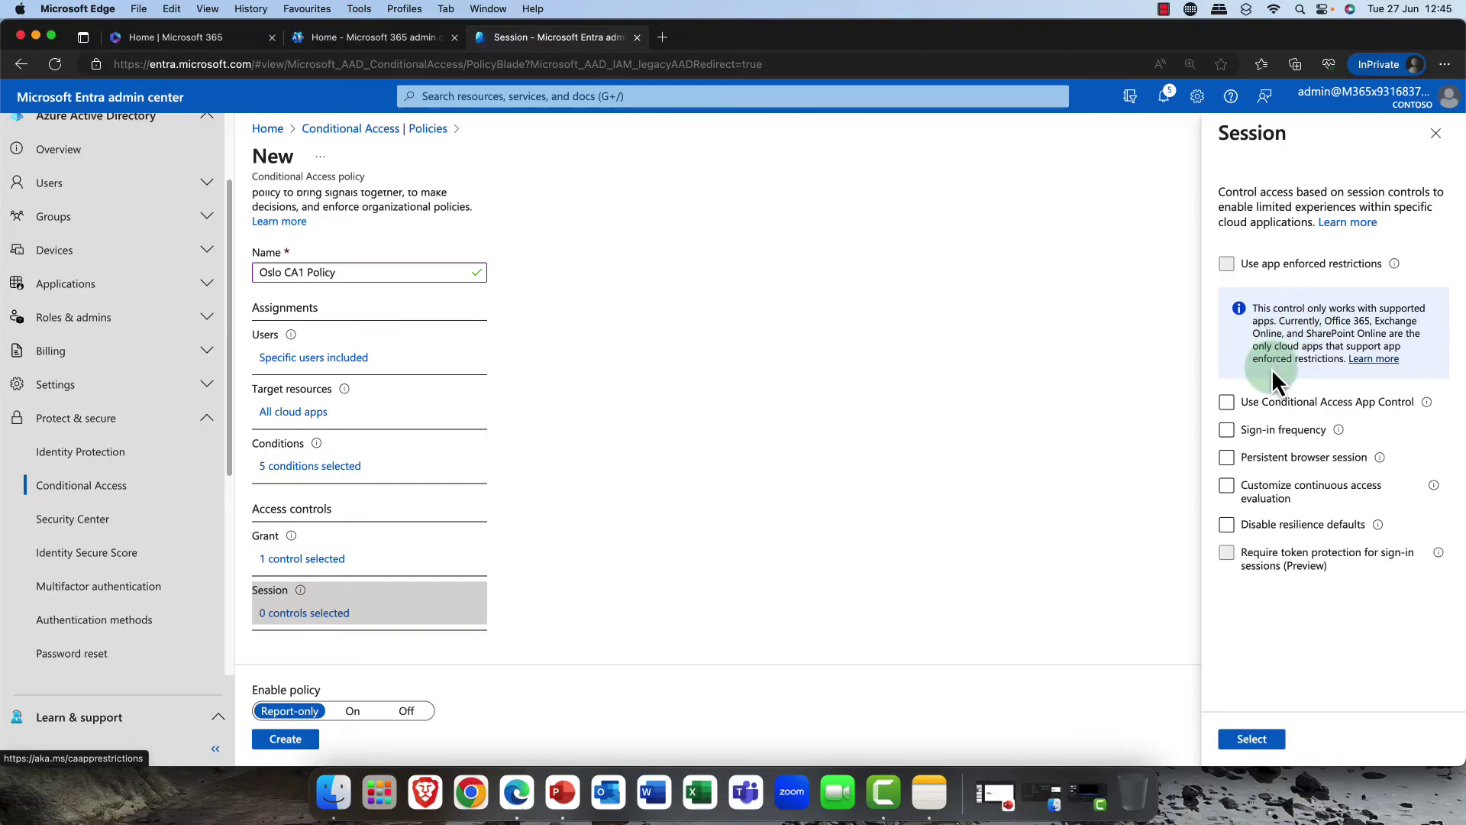
{"action": "left_click", "coordinate": [1240, 405]}
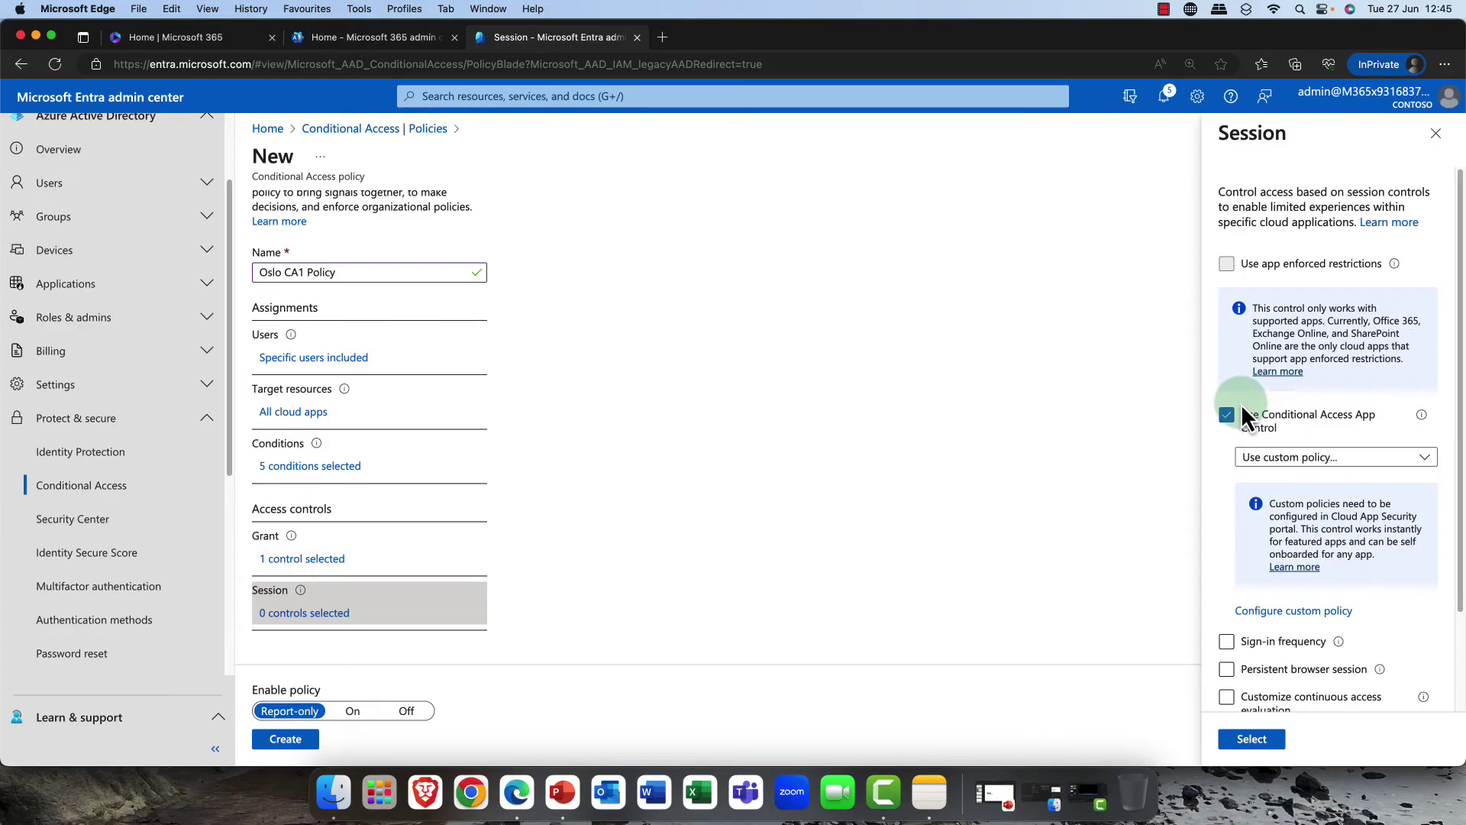
{"action": "left_click", "coordinate": [1328, 458]}
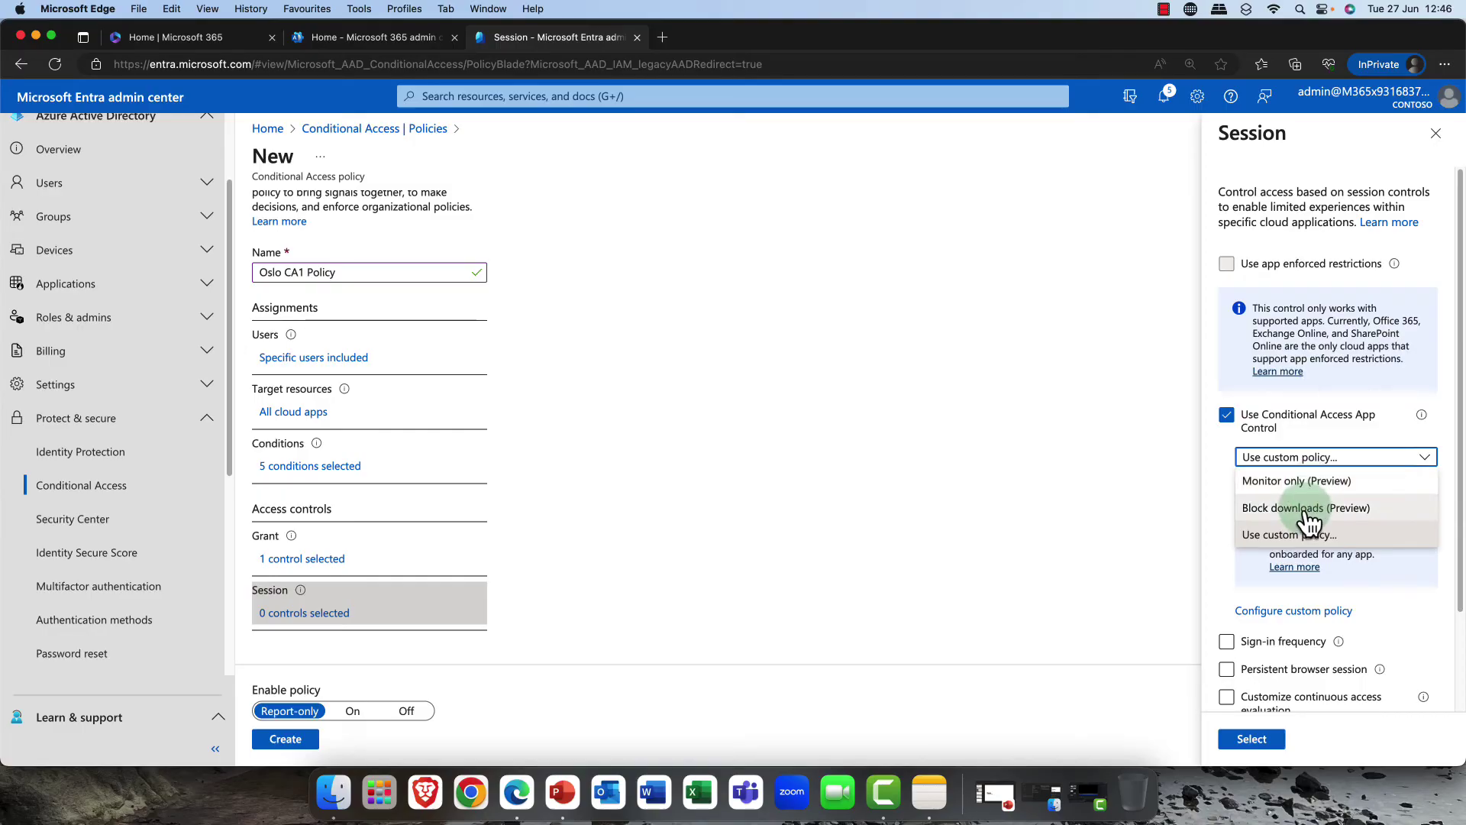
{"action": "left_click", "coordinate": [1225, 408]}
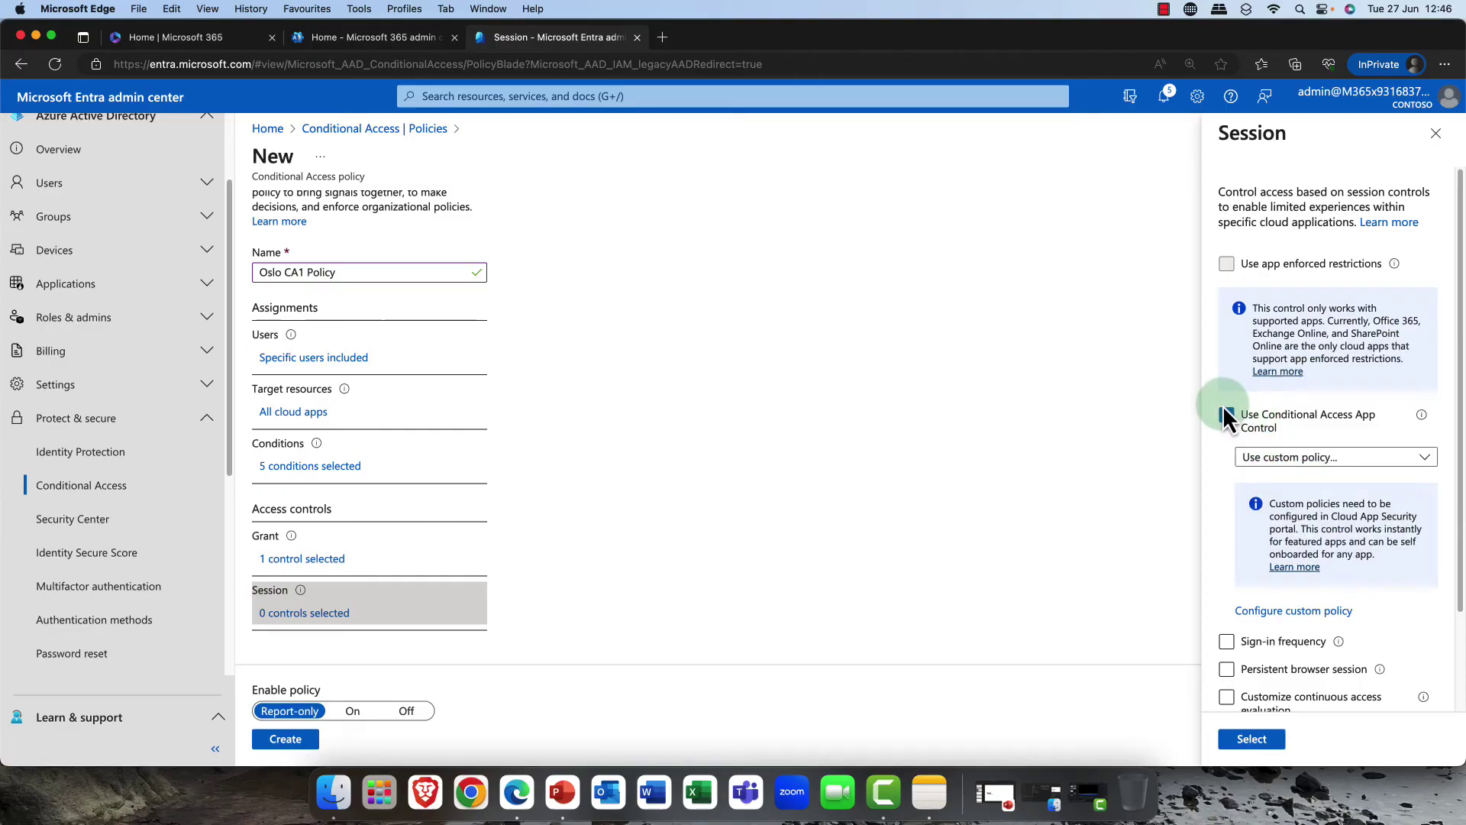
{"action": "left_click", "coordinate": [1225, 412]}
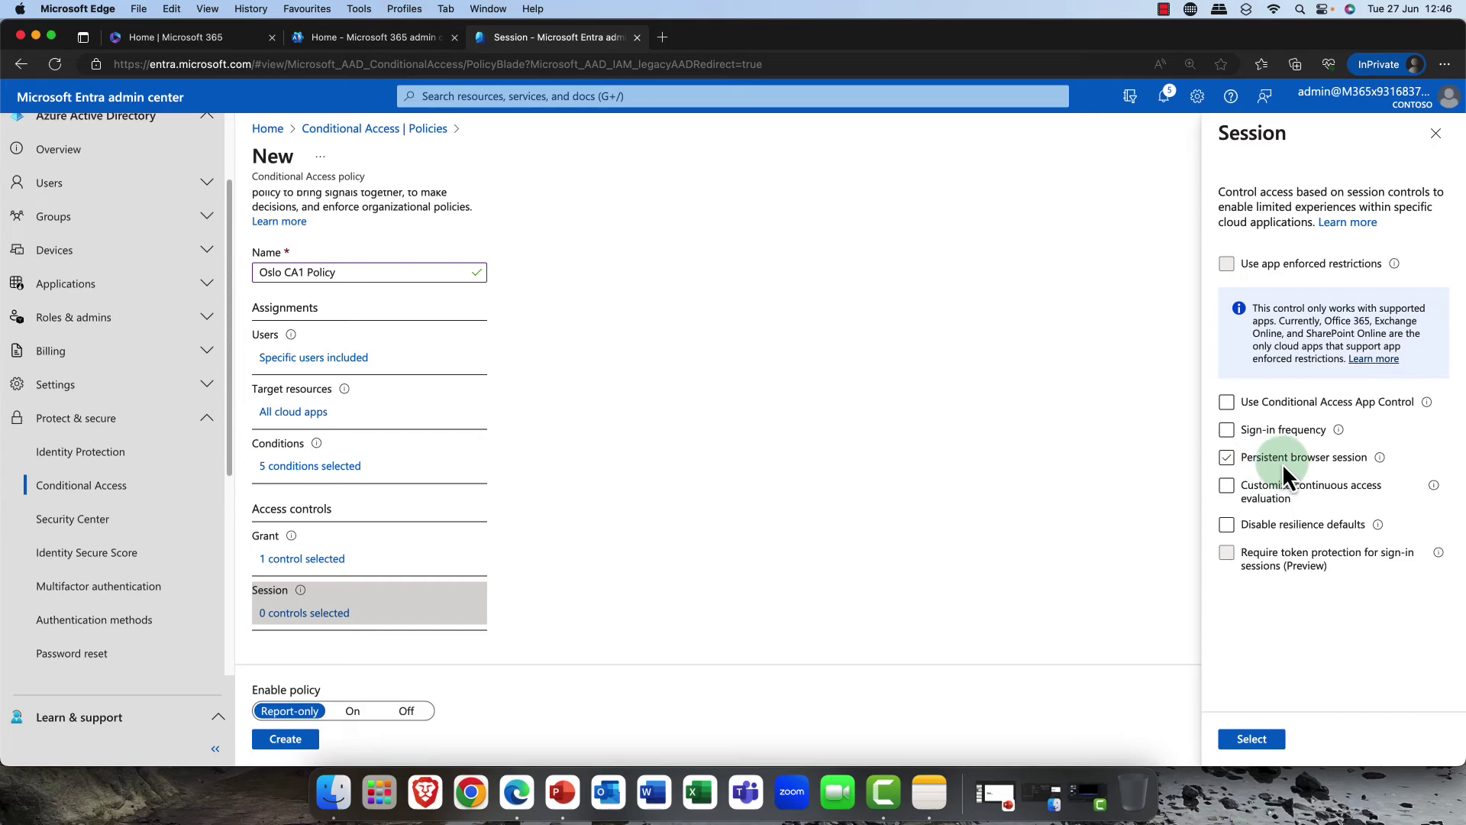
Try the Sign-in frequency control with periodic reauthentication, view its interval units, and clear the control again
{"action": "left_click", "coordinate": [1246, 430]}
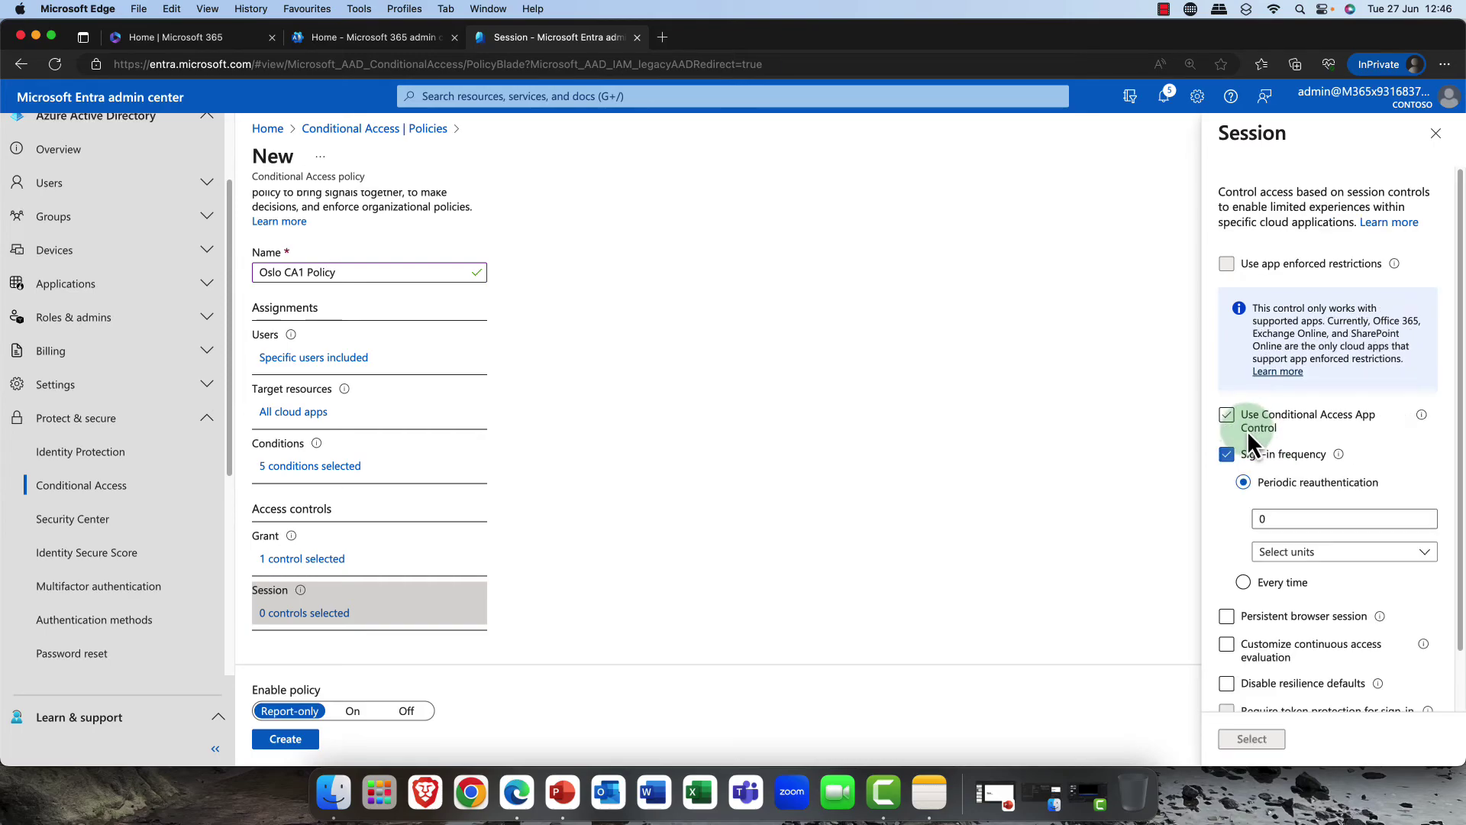
{"action": "left_click", "coordinate": [1295, 429]}
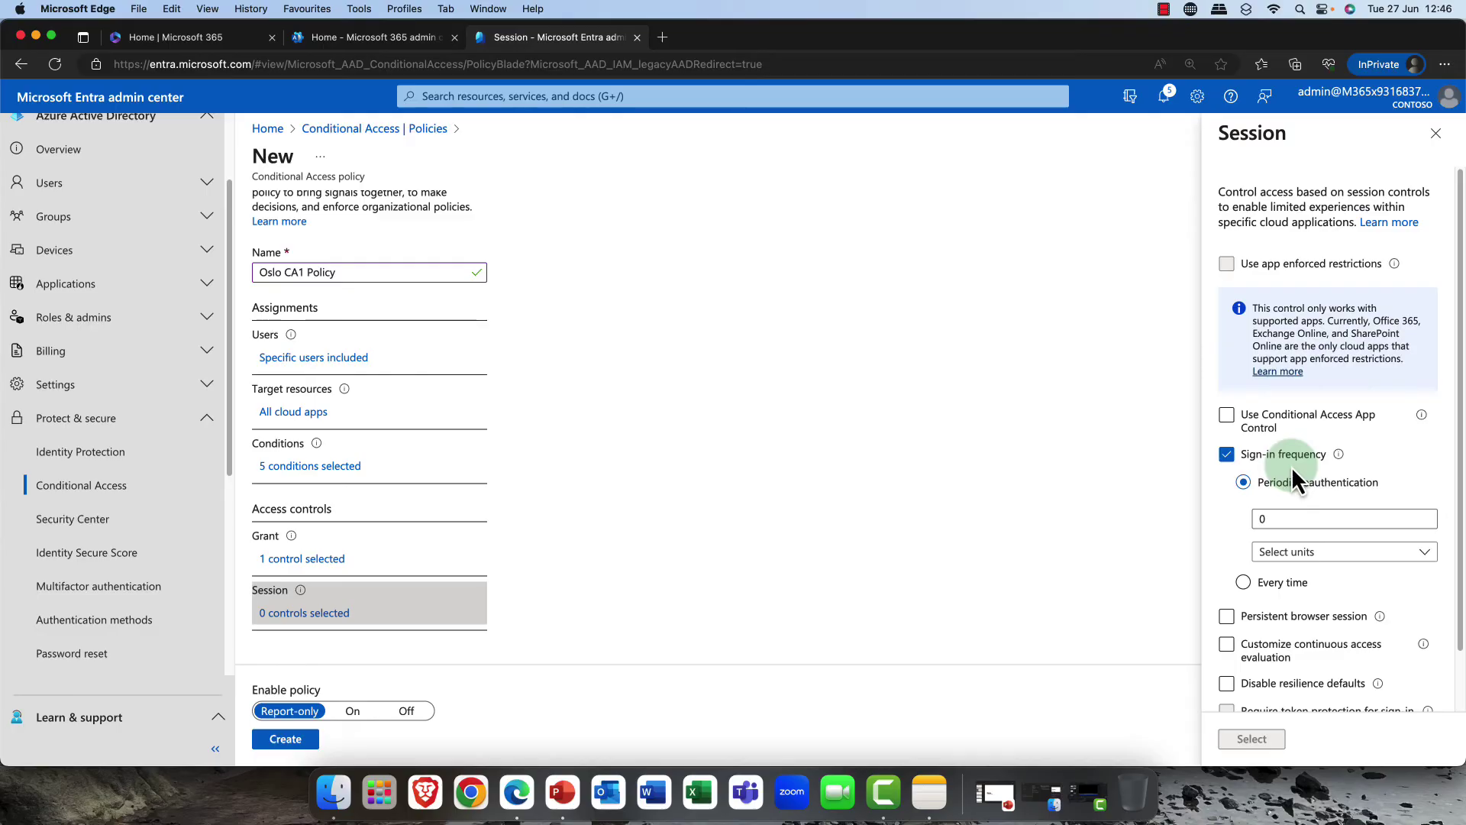
{"action": "double_click", "coordinate": [1289, 519]}
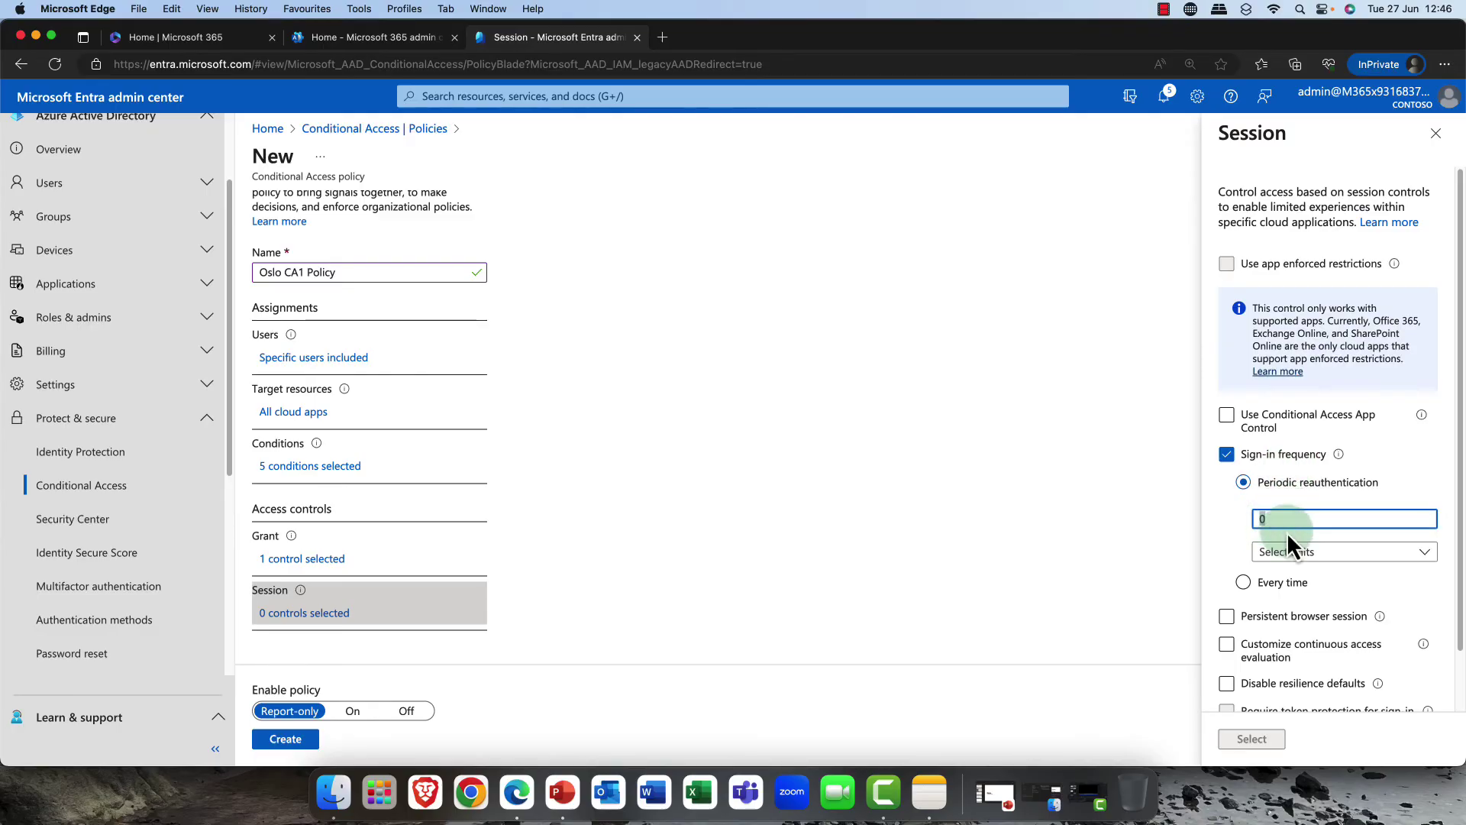
{"action": "left_click", "coordinate": [1419, 553]}
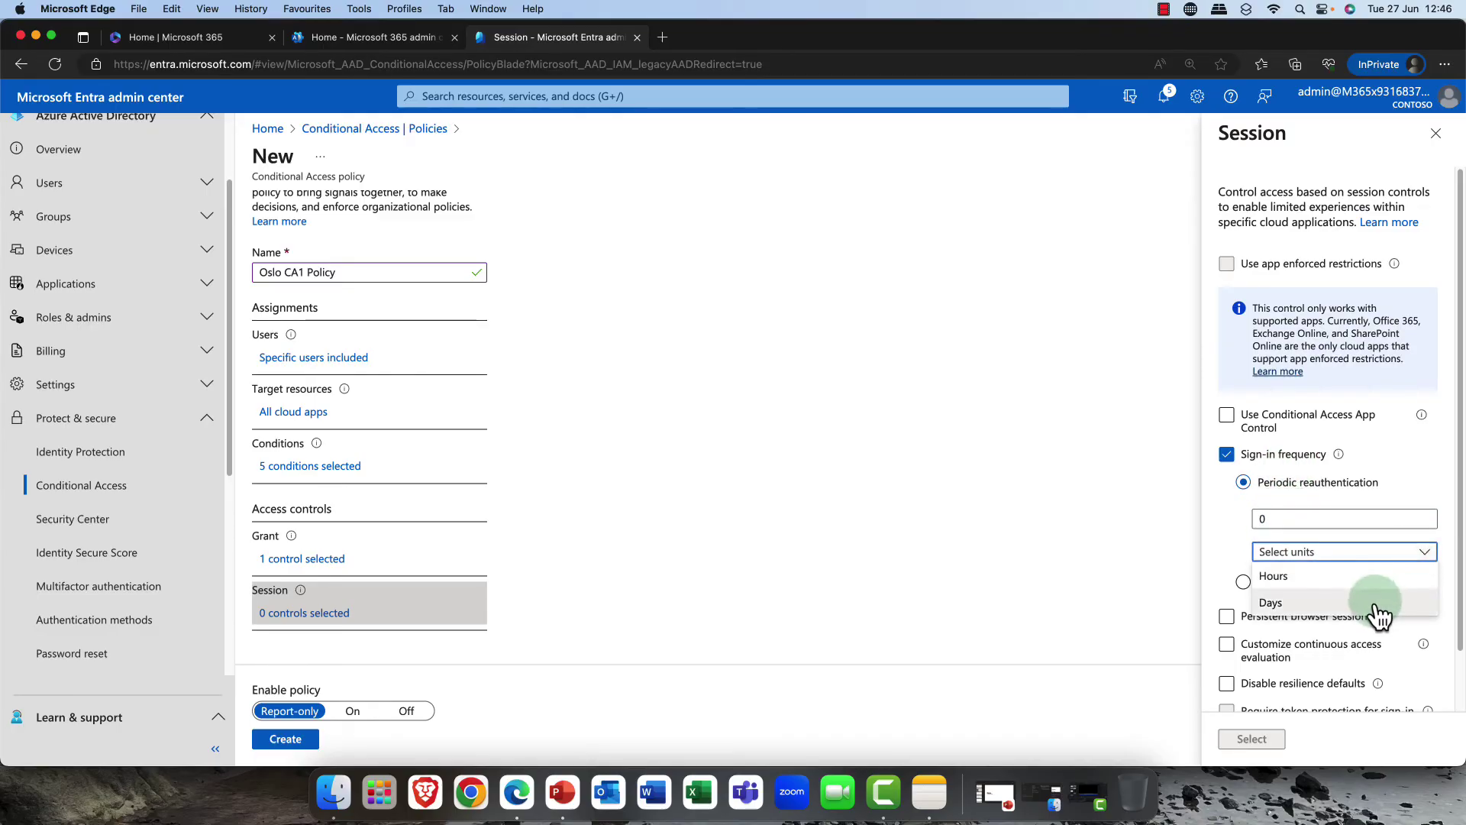
{"action": "double_click", "coordinate": [1253, 517]}
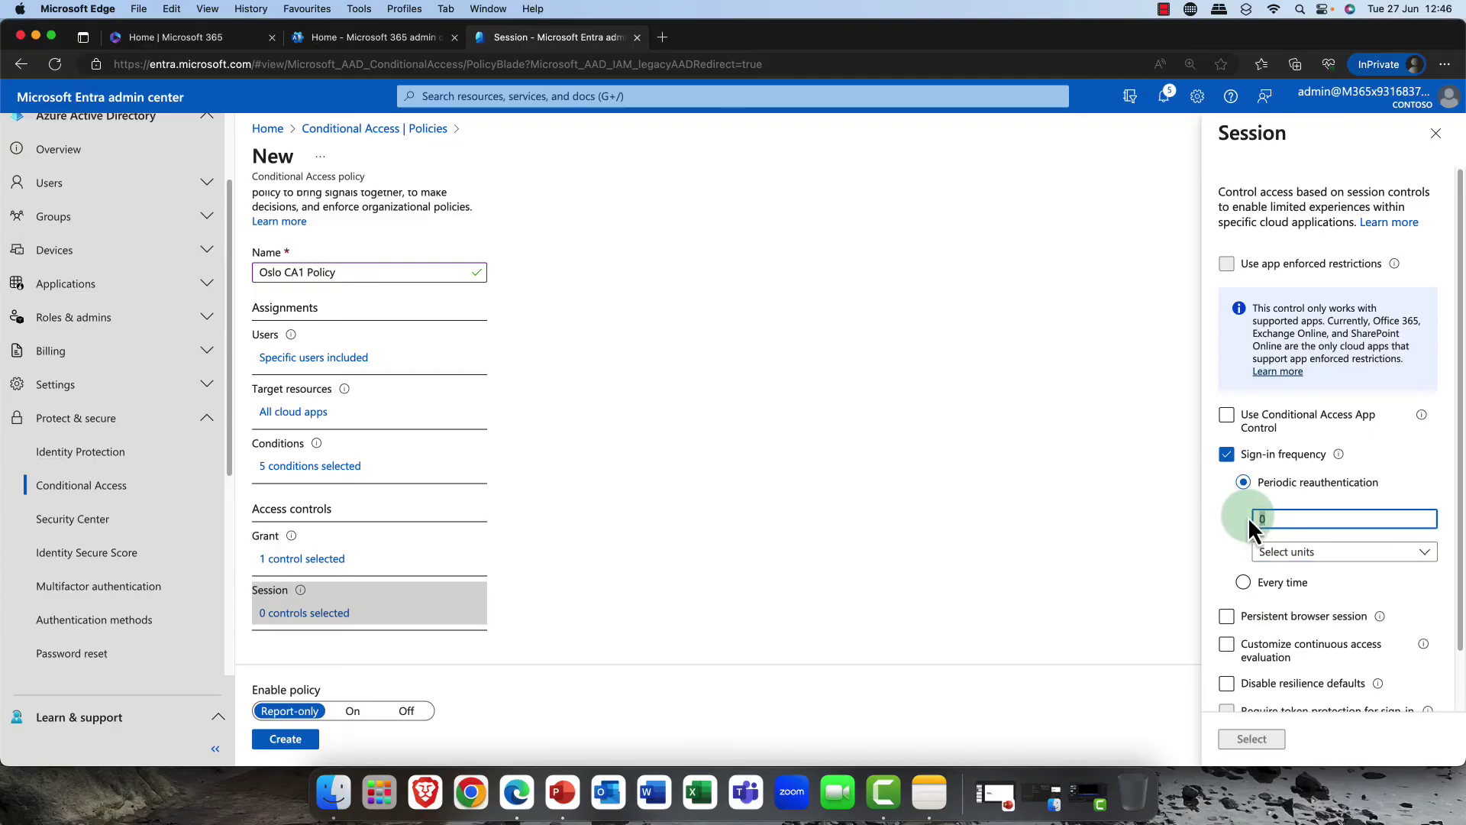
{"action": "left_click", "coordinate": [1228, 458]}
Try Customize continuous access evaluation and Disable resilience defaults one after the other, clearing each again
{"action": "left_click", "coordinate": [1227, 487]}
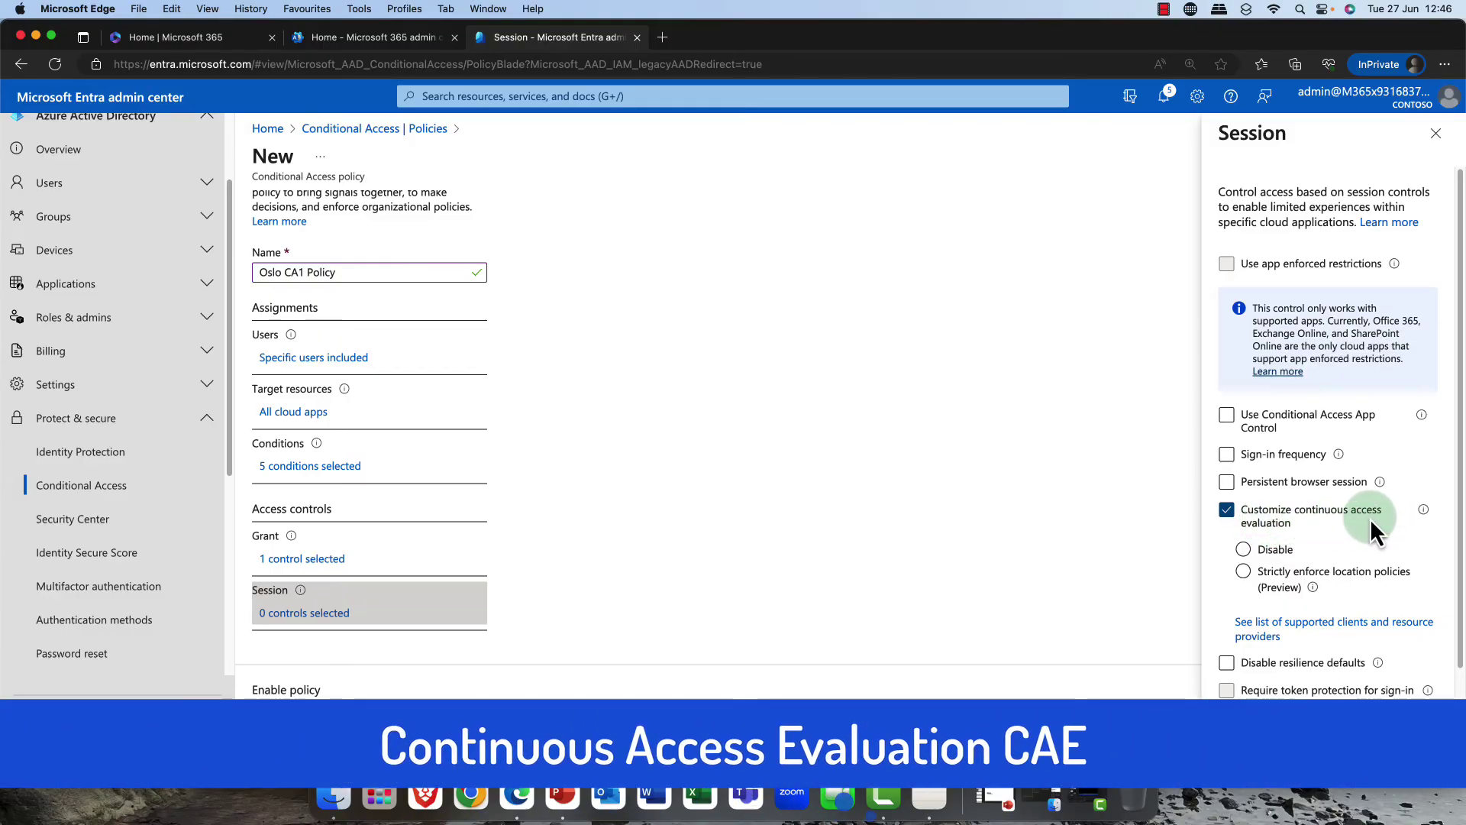
{"action": "left_click", "coordinate": [1226, 511]}
{"action": "left_click", "coordinate": [1227, 525]}
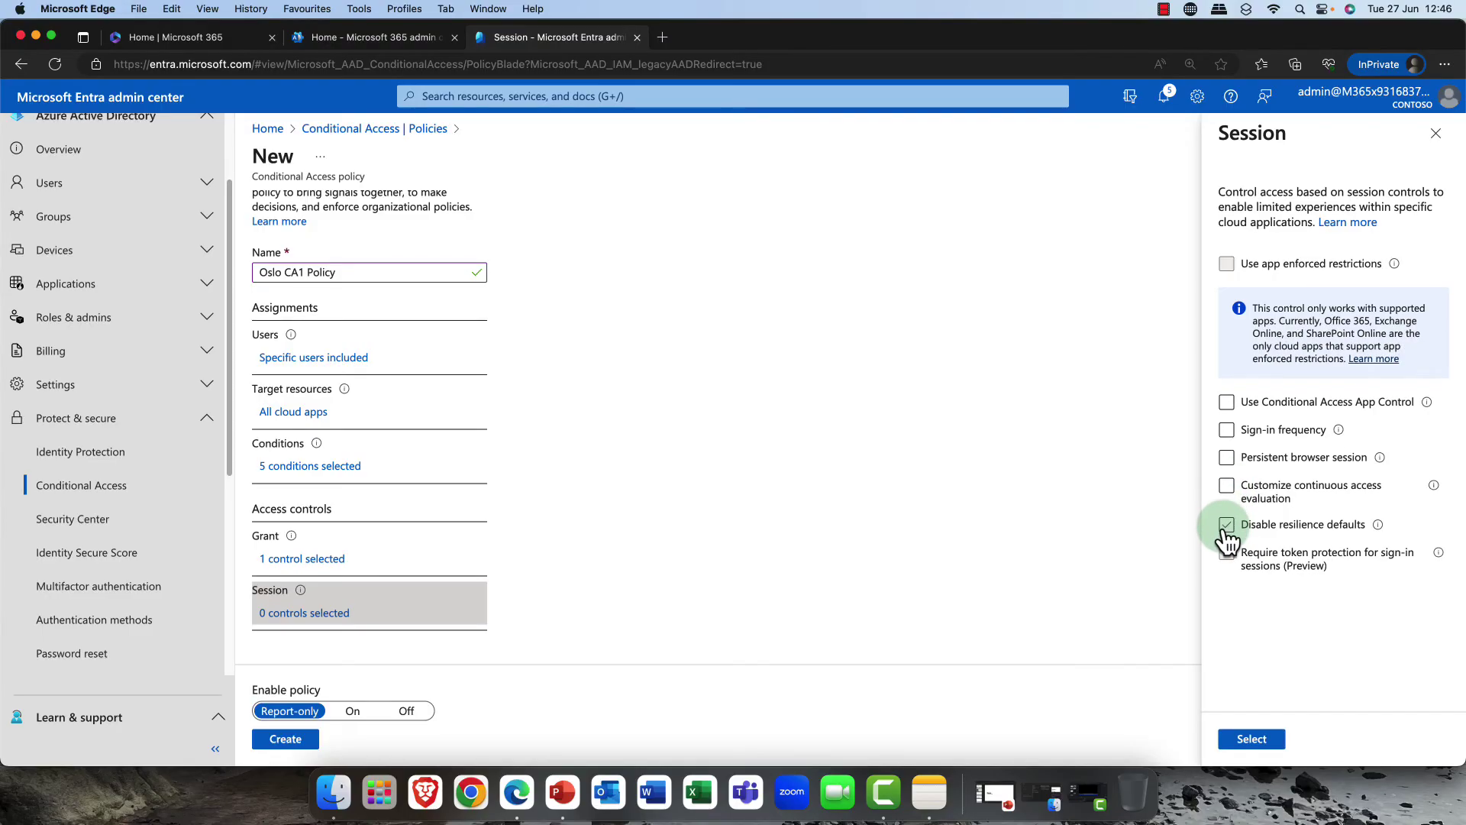
{"action": "left_click", "coordinate": [1226, 526]}
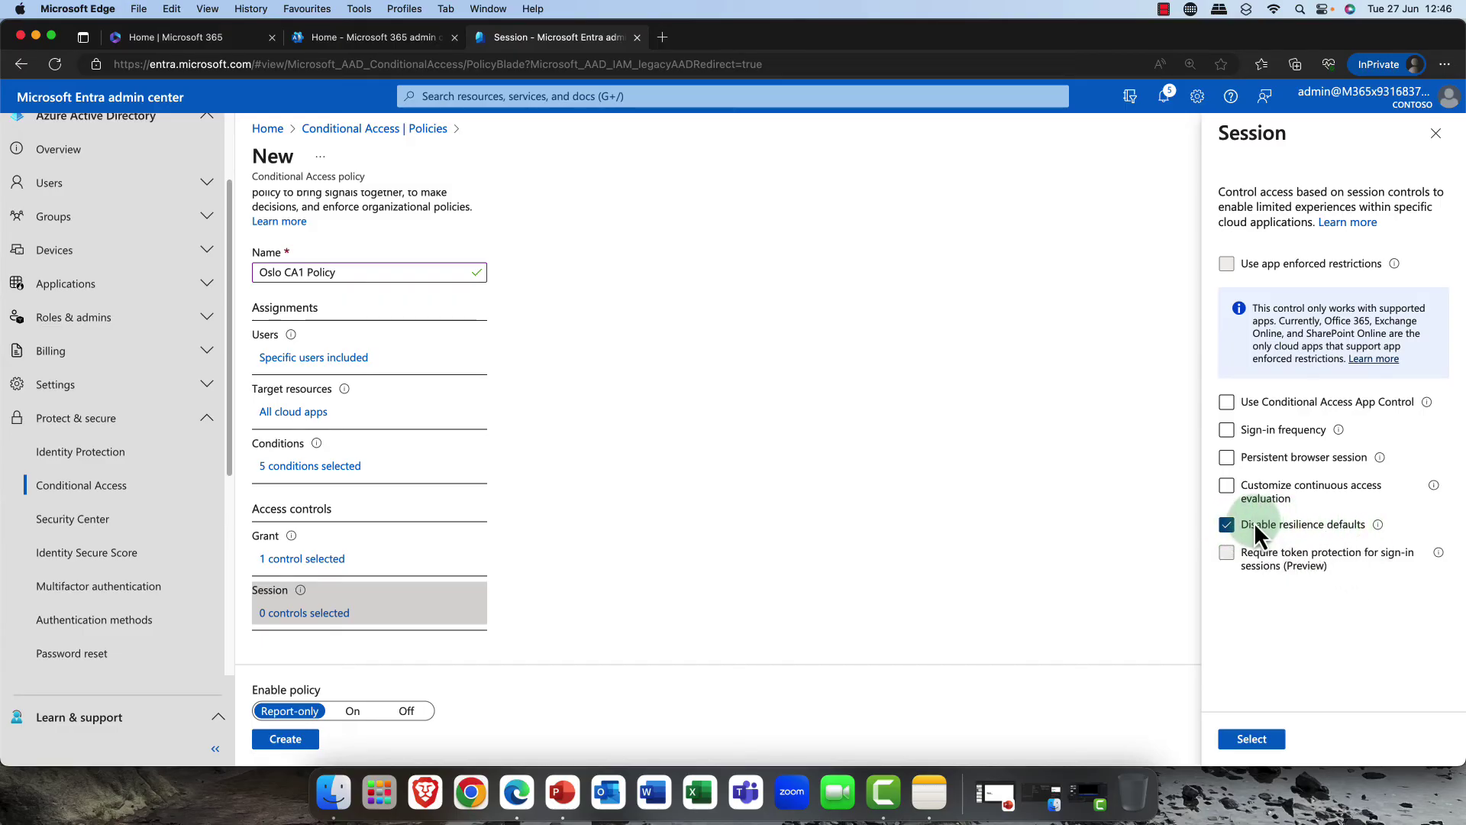
{"action": "left_click", "coordinate": [1228, 525]}
{"action": "left_click", "coordinate": [1231, 524]}
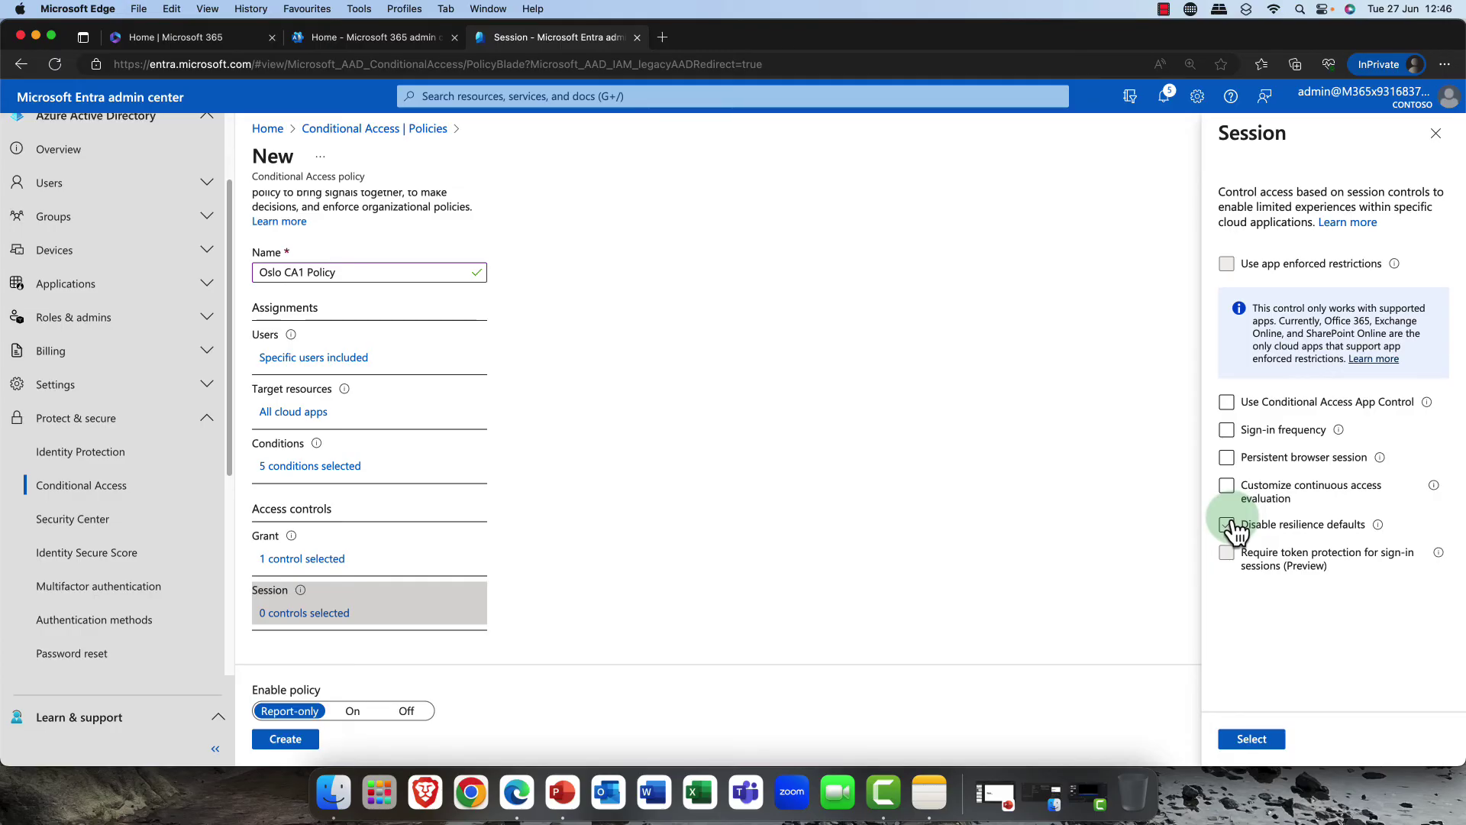
{"action": "left_click", "coordinate": [1294, 533]}
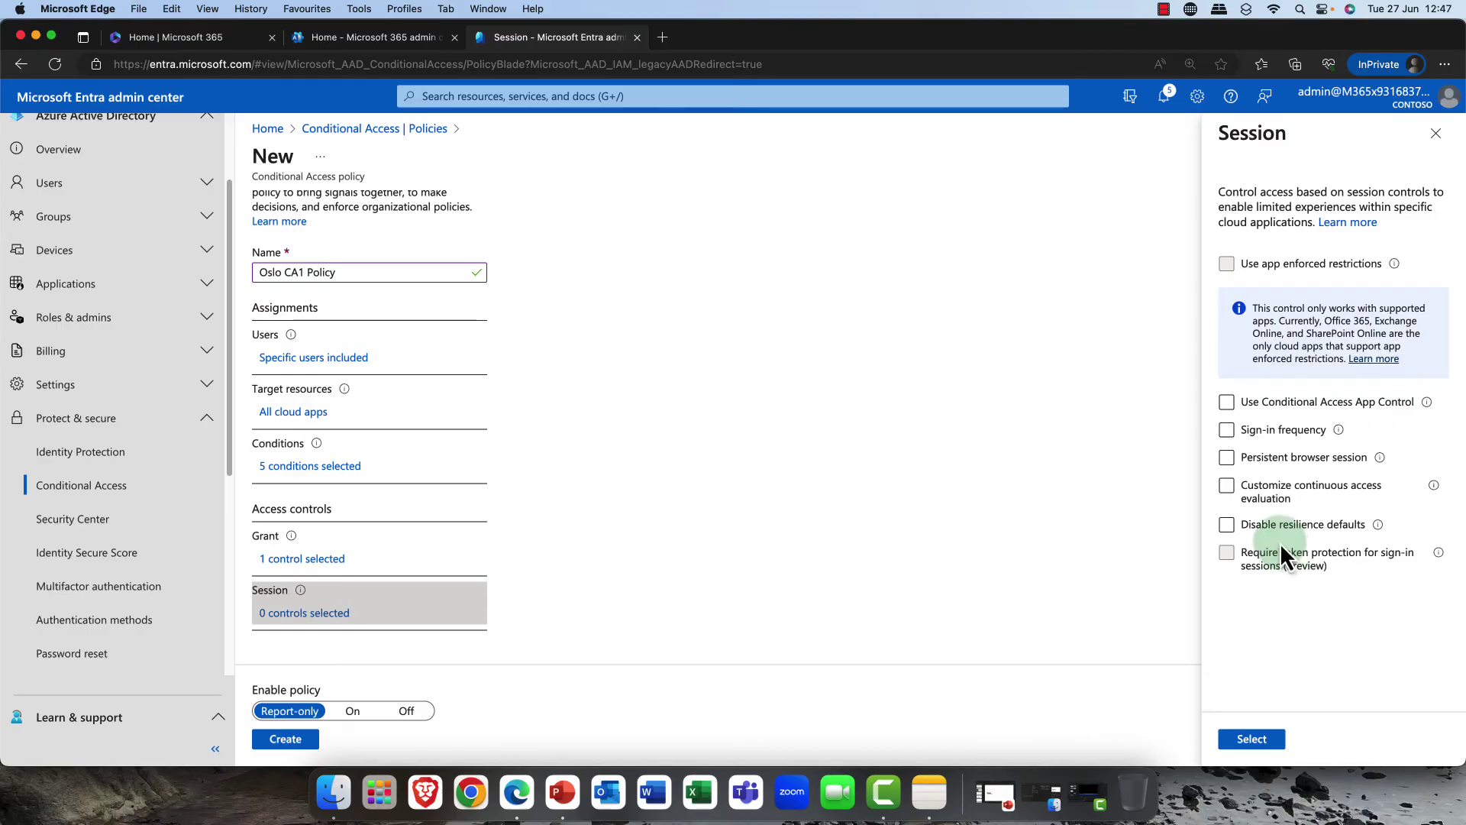
Apply the session controls with none selected and keep the policy's enable state at Report-only
{"action": "left_click", "coordinate": [1243, 735]}
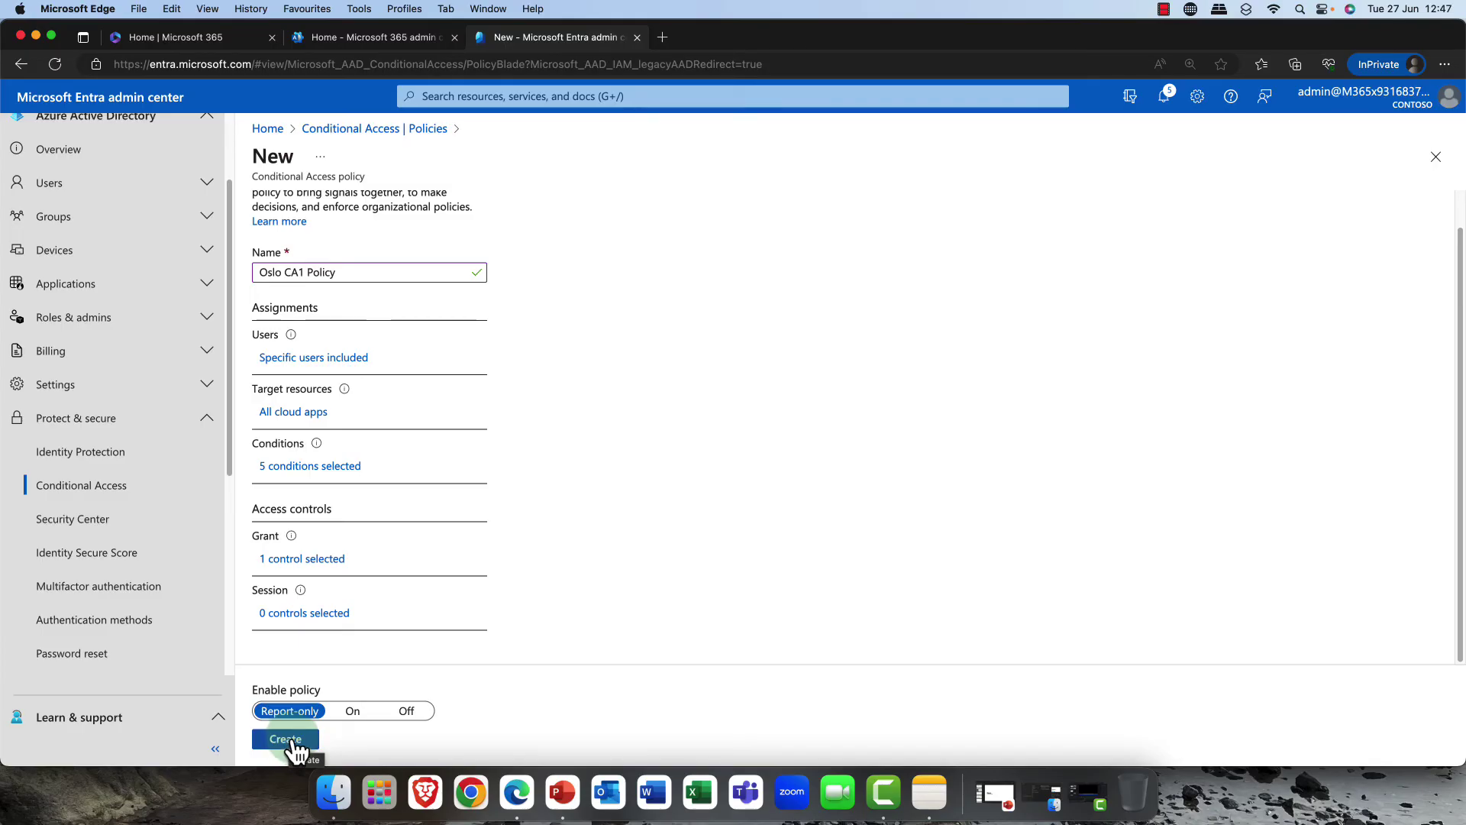
{"action": "left_click", "coordinate": [396, 715]}
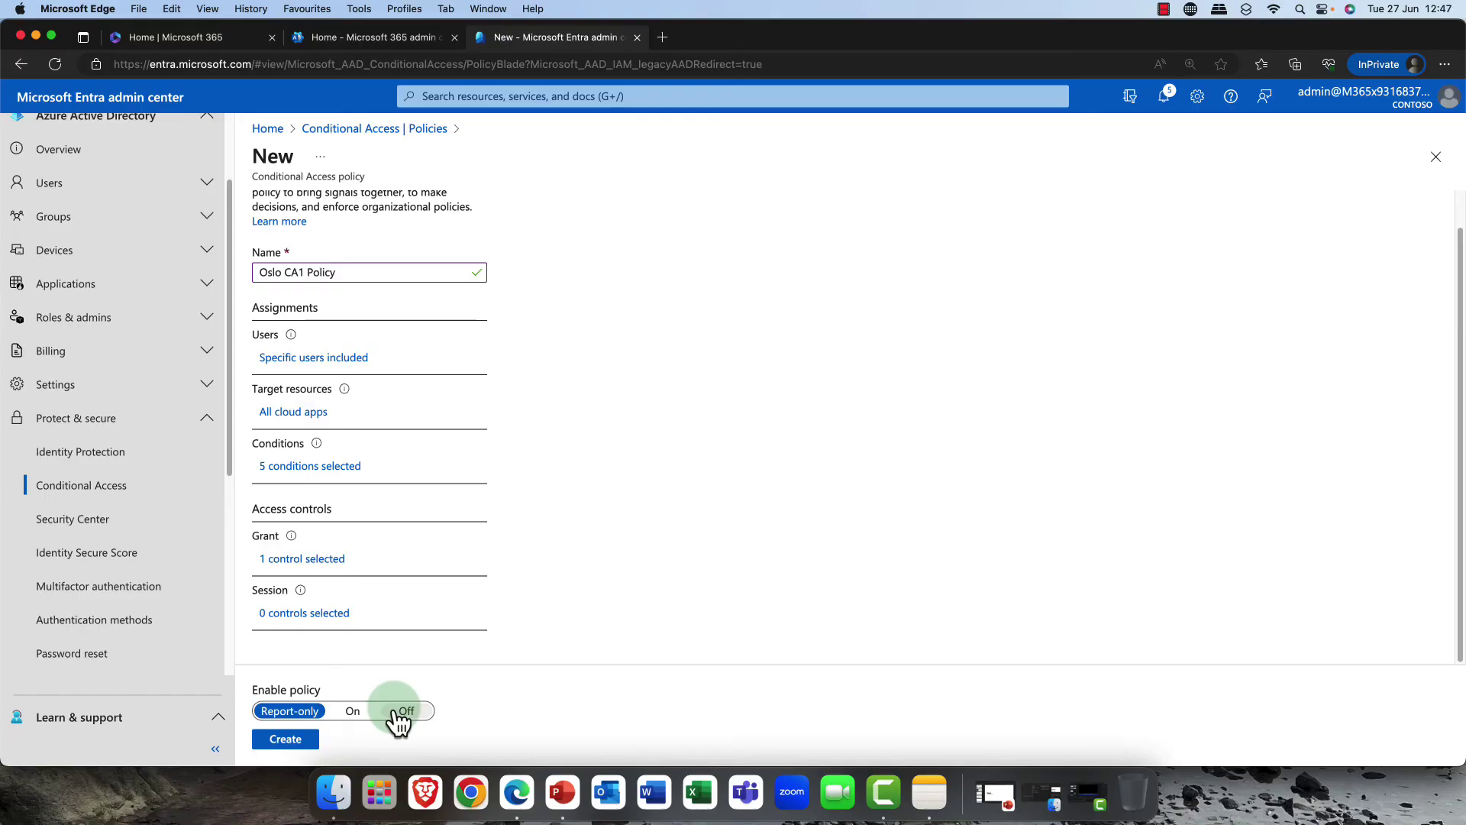
{"action": "left_click", "coordinate": [283, 714]}
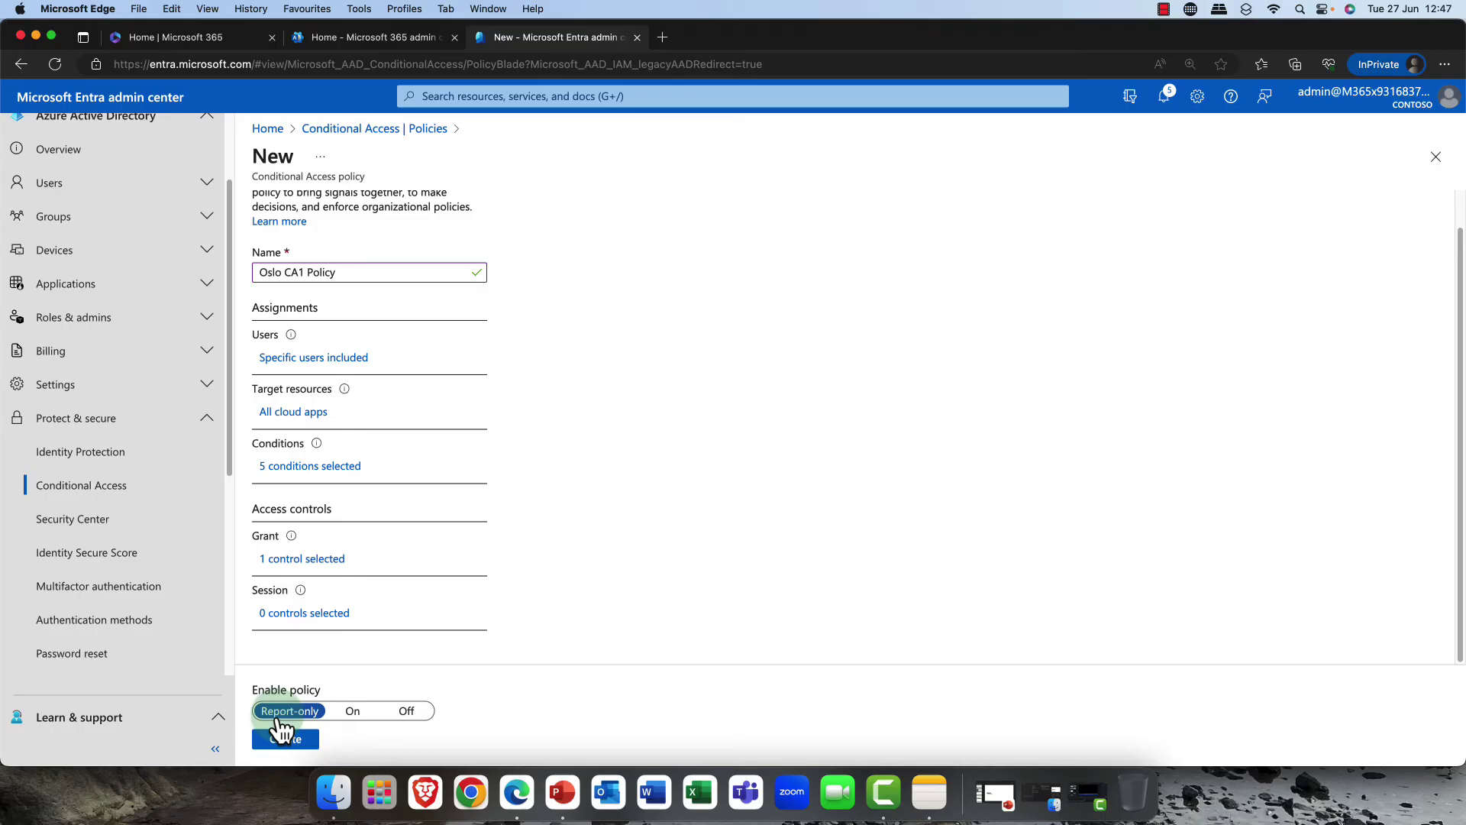
Create the Oslo CA1 Policy in Report-only mode
{"action": "left_click", "coordinate": [285, 745]}
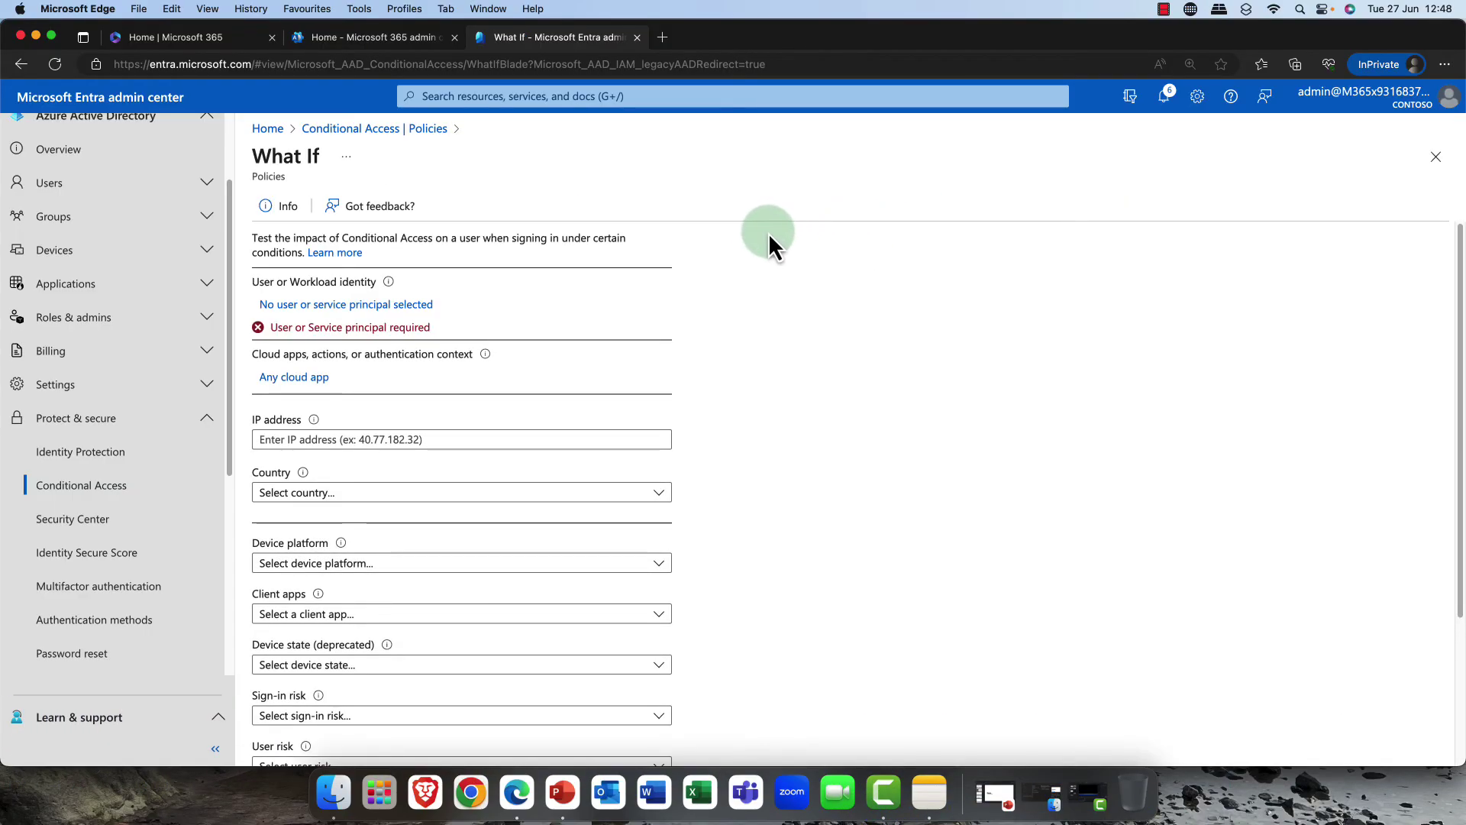
Run a What If evaluation for a selected user with country Norway, device platform iOS and sign-in risk High
{"action": "left_click", "coordinate": [375, 305]}
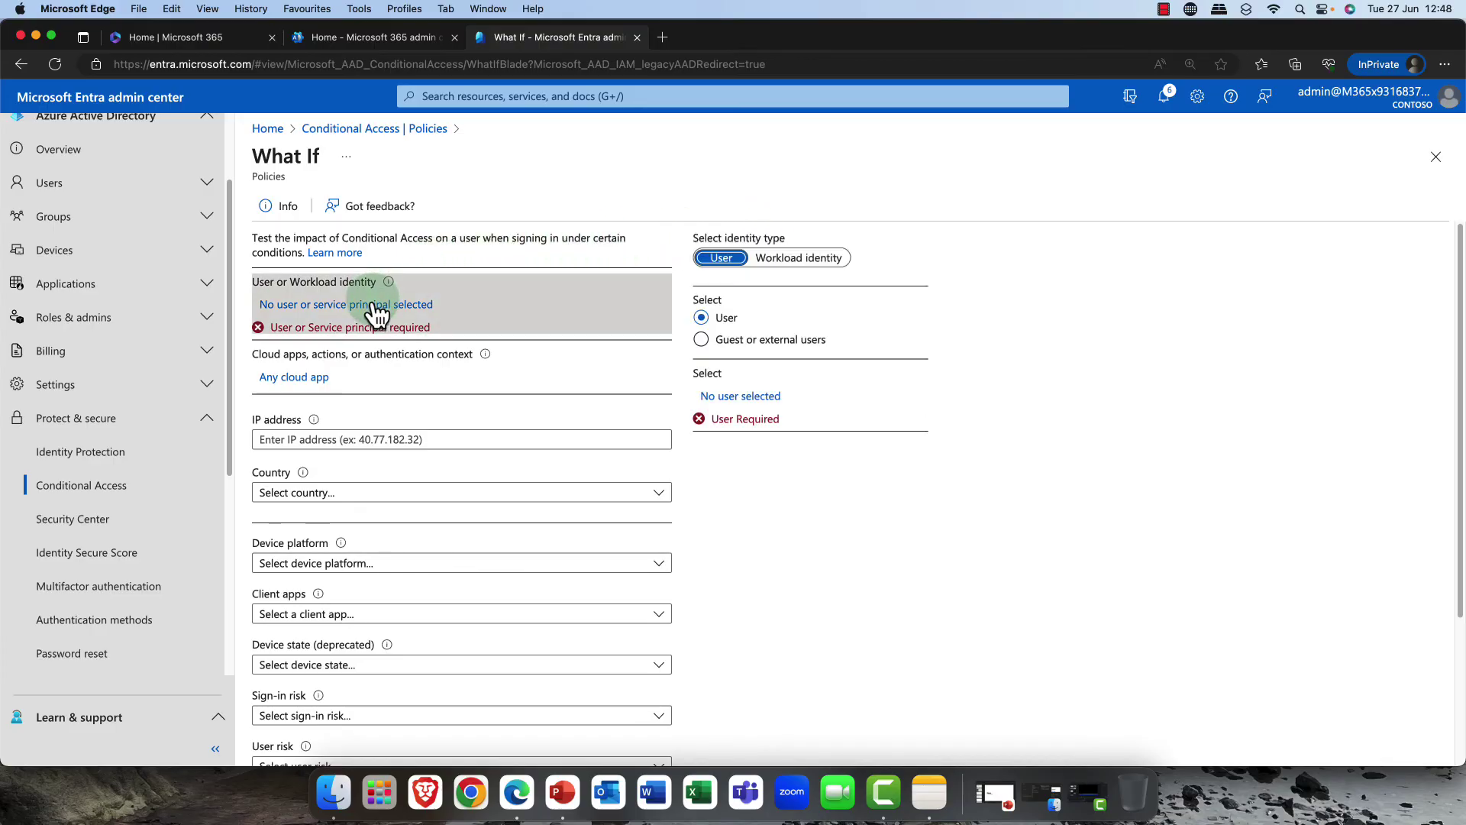
{"action": "left_click", "coordinate": [749, 323]}
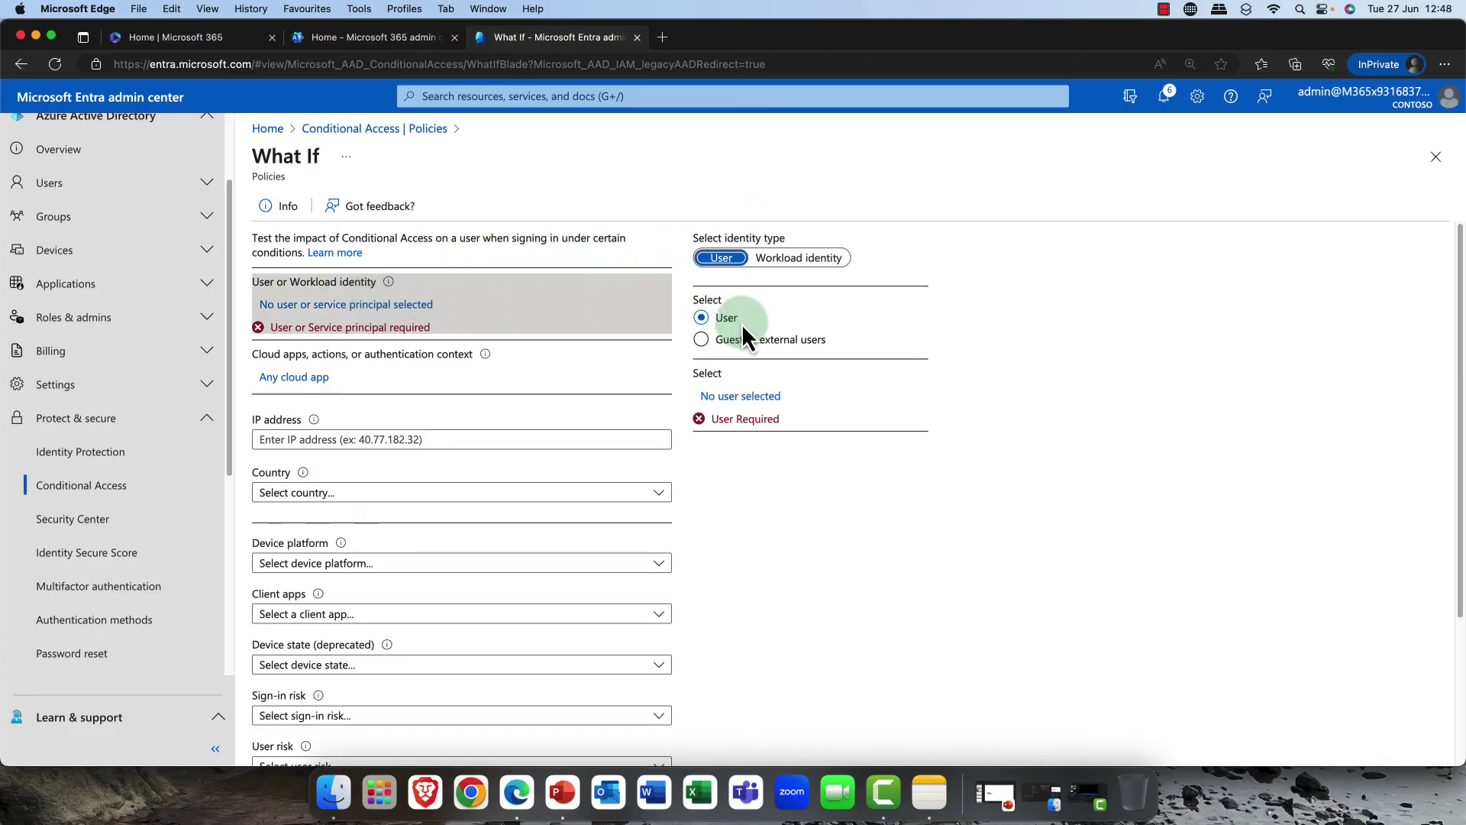
{"action": "left_click", "coordinate": [756, 341]}
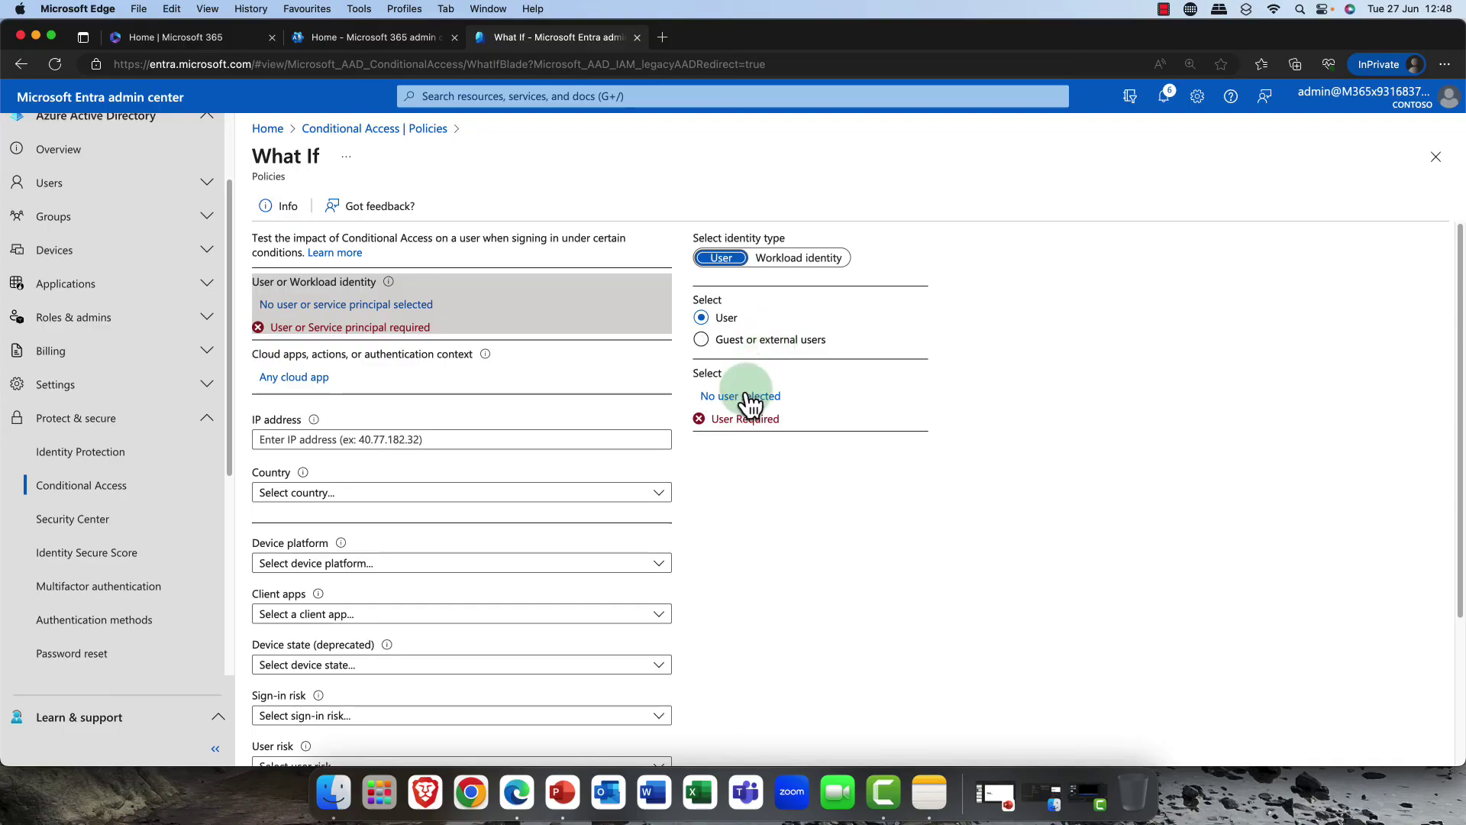
{"action": "left_click", "coordinate": [296, 741]}
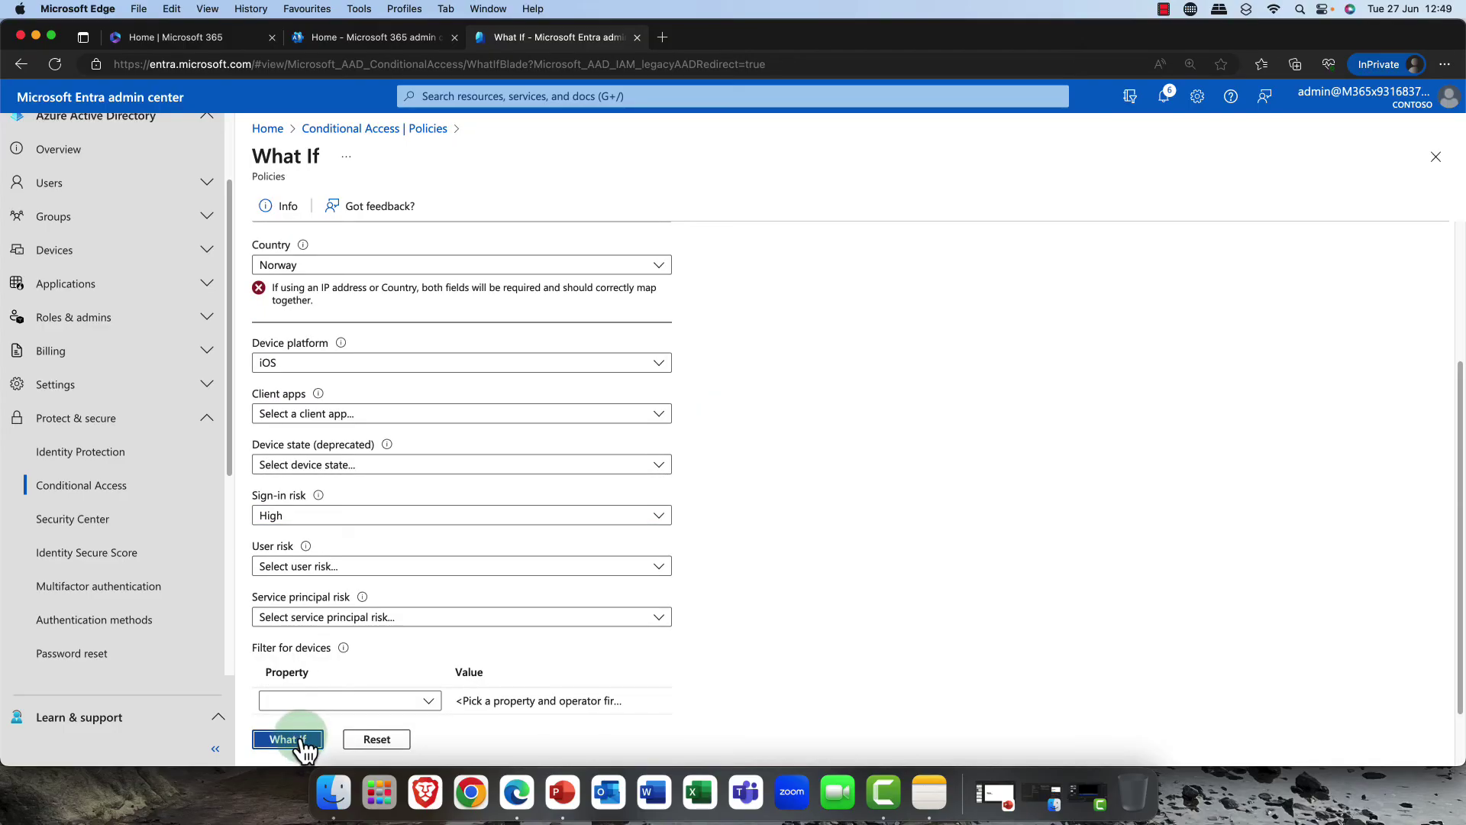
Review the What If evaluation's feedback and entered conditions, and return to the Conditional Access policies list
{"action": "left_click", "coordinate": [402, 679]}
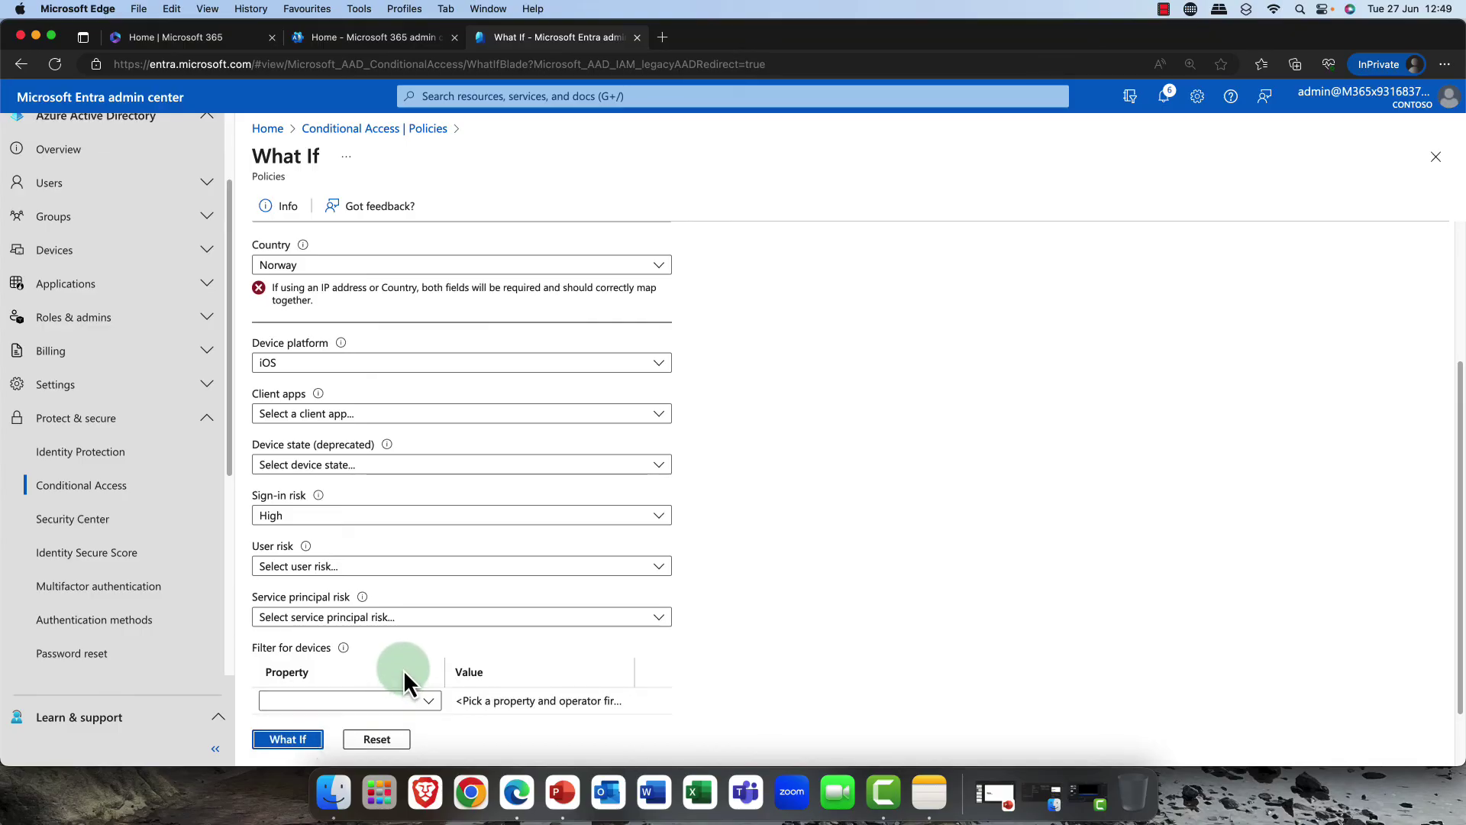
{"action": "left_click", "coordinate": [420, 650]}
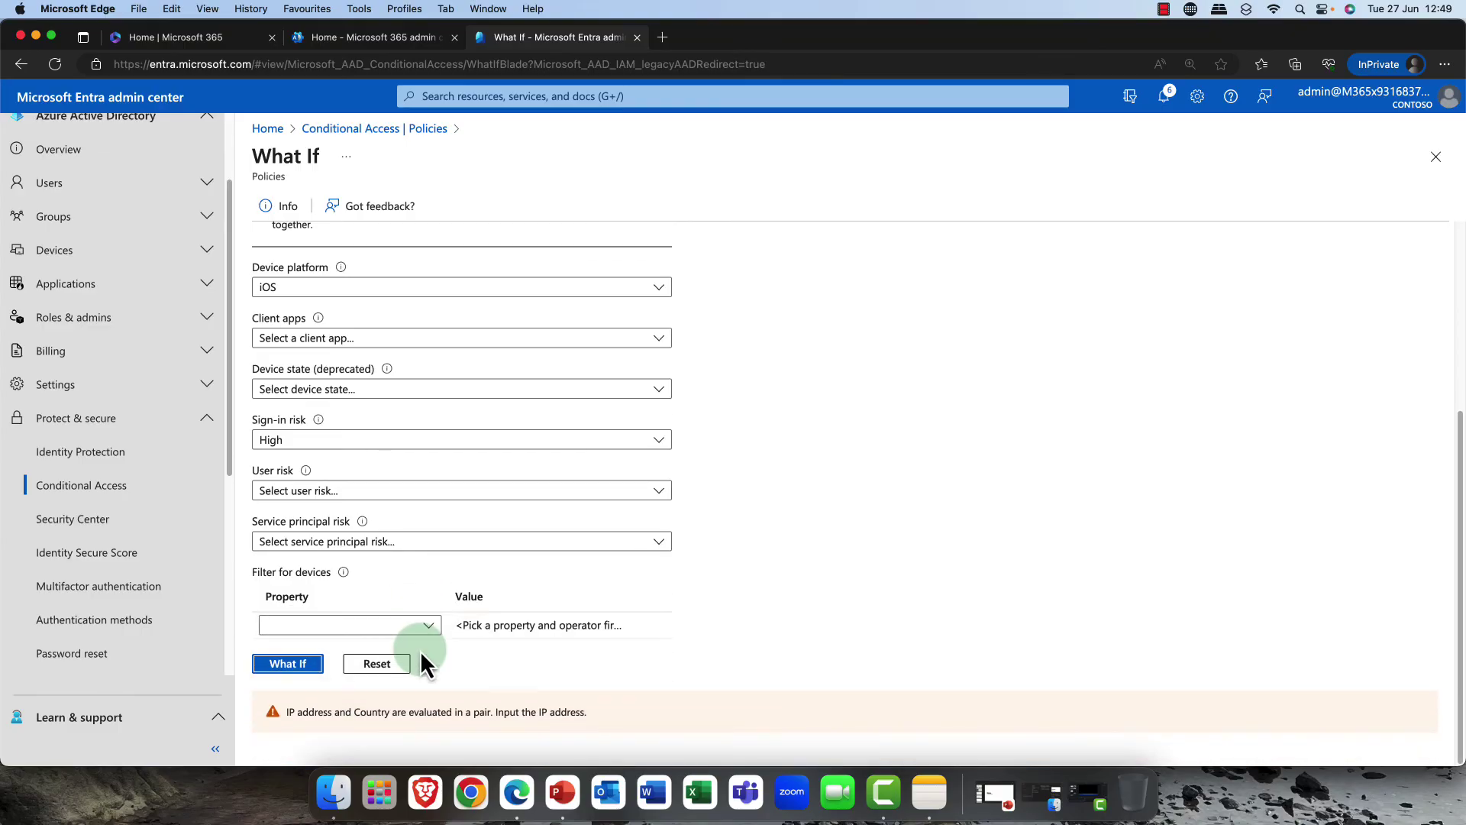
{"action": "scroll", "coordinate": [420, 653], "scroll_direction": "up", "scroll_amount": 3}
{"action": "left_click", "coordinate": [348, 305]}
{"action": "left_click", "coordinate": [328, 516]}
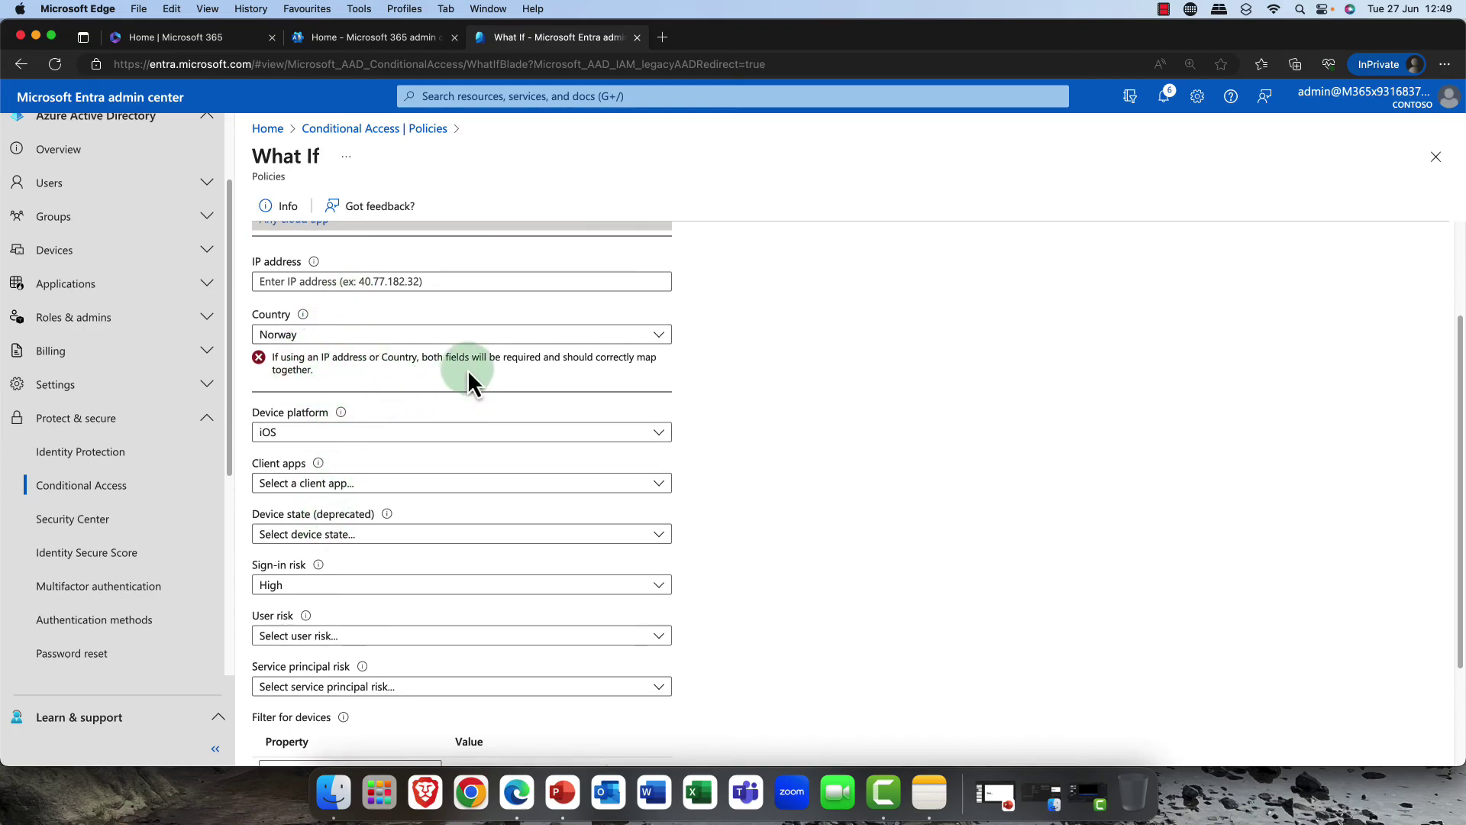
{"action": "scroll", "coordinate": [373, 379], "scroll_direction": "up", "scroll_amount": 3}
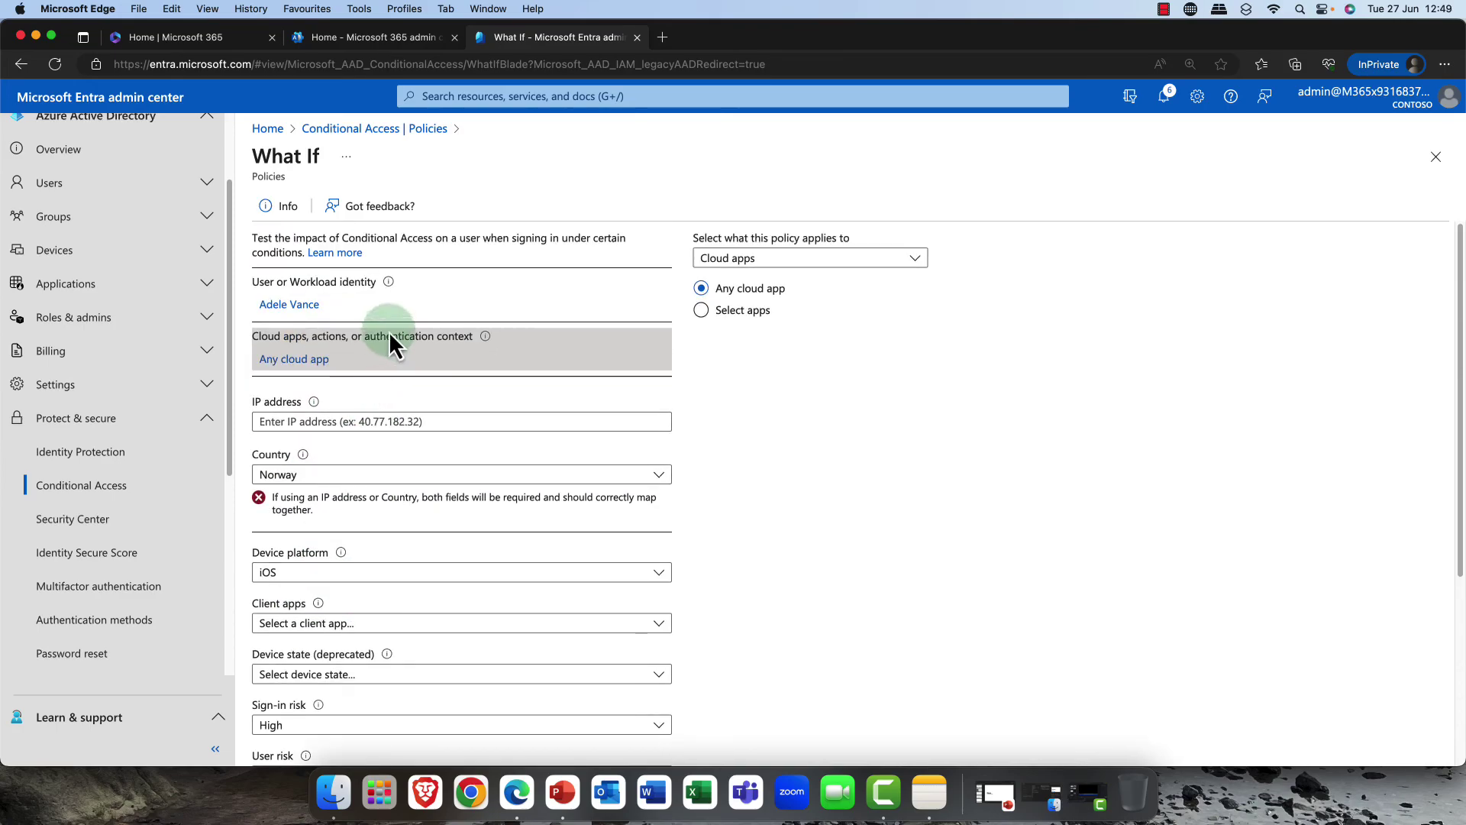
{"action": "left_click", "coordinate": [375, 129]}
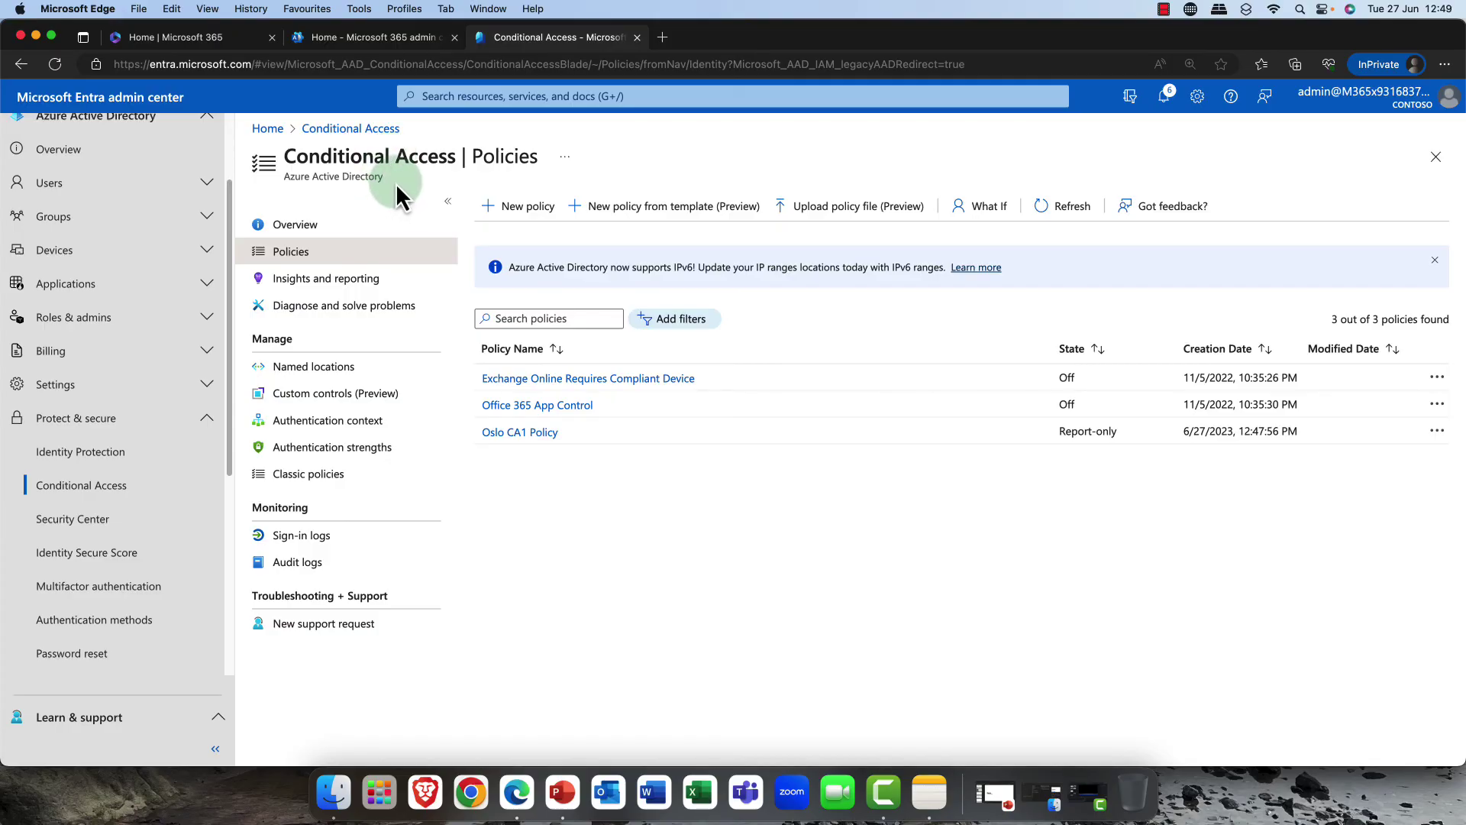
Open the Conditional Access sign-in logs and view the basic info of the most recent interactive sign-in
{"action": "left_click", "coordinate": [313, 544]}
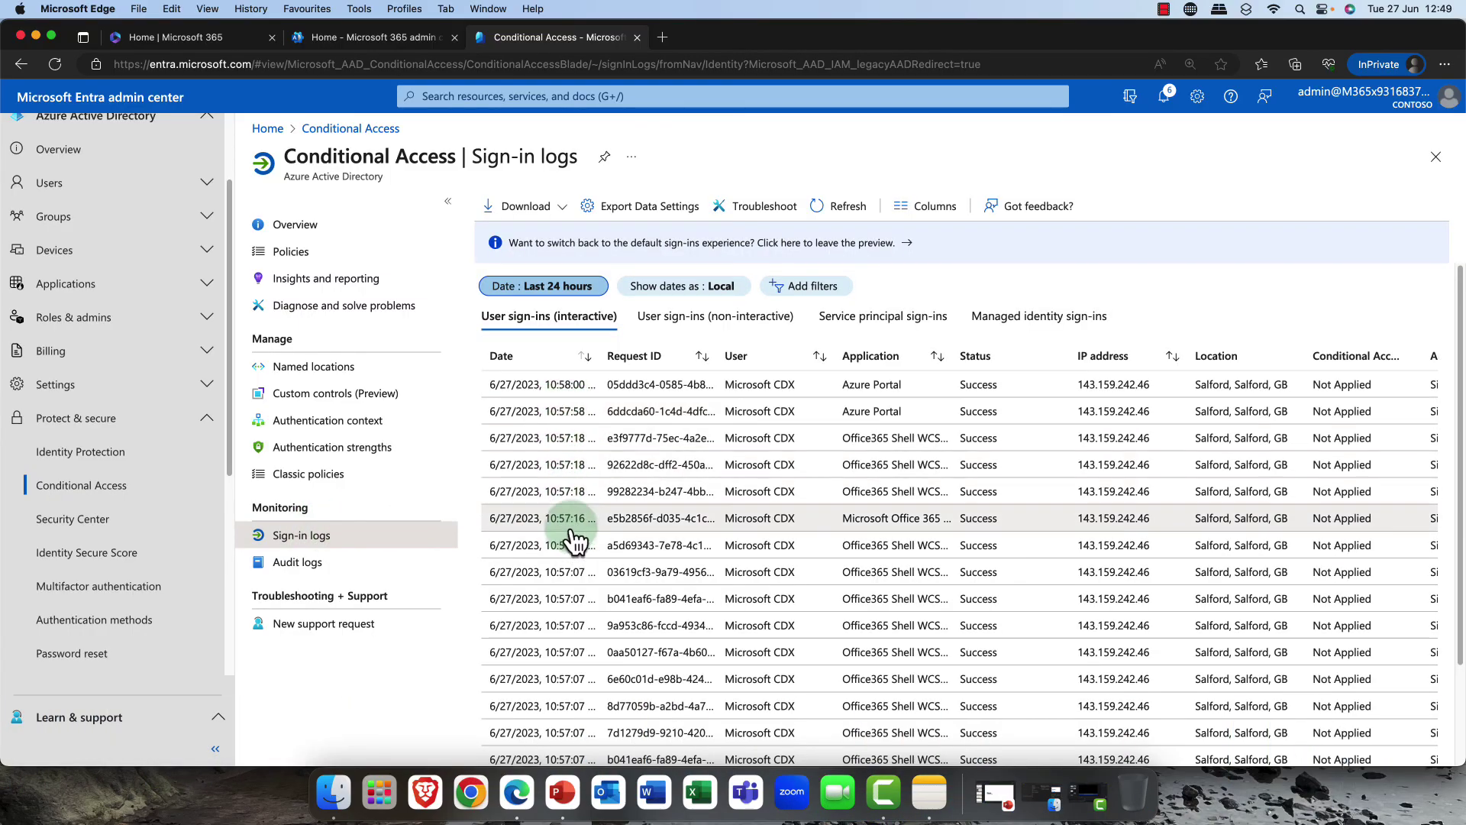
{"action": "left_click", "coordinate": [563, 390]}
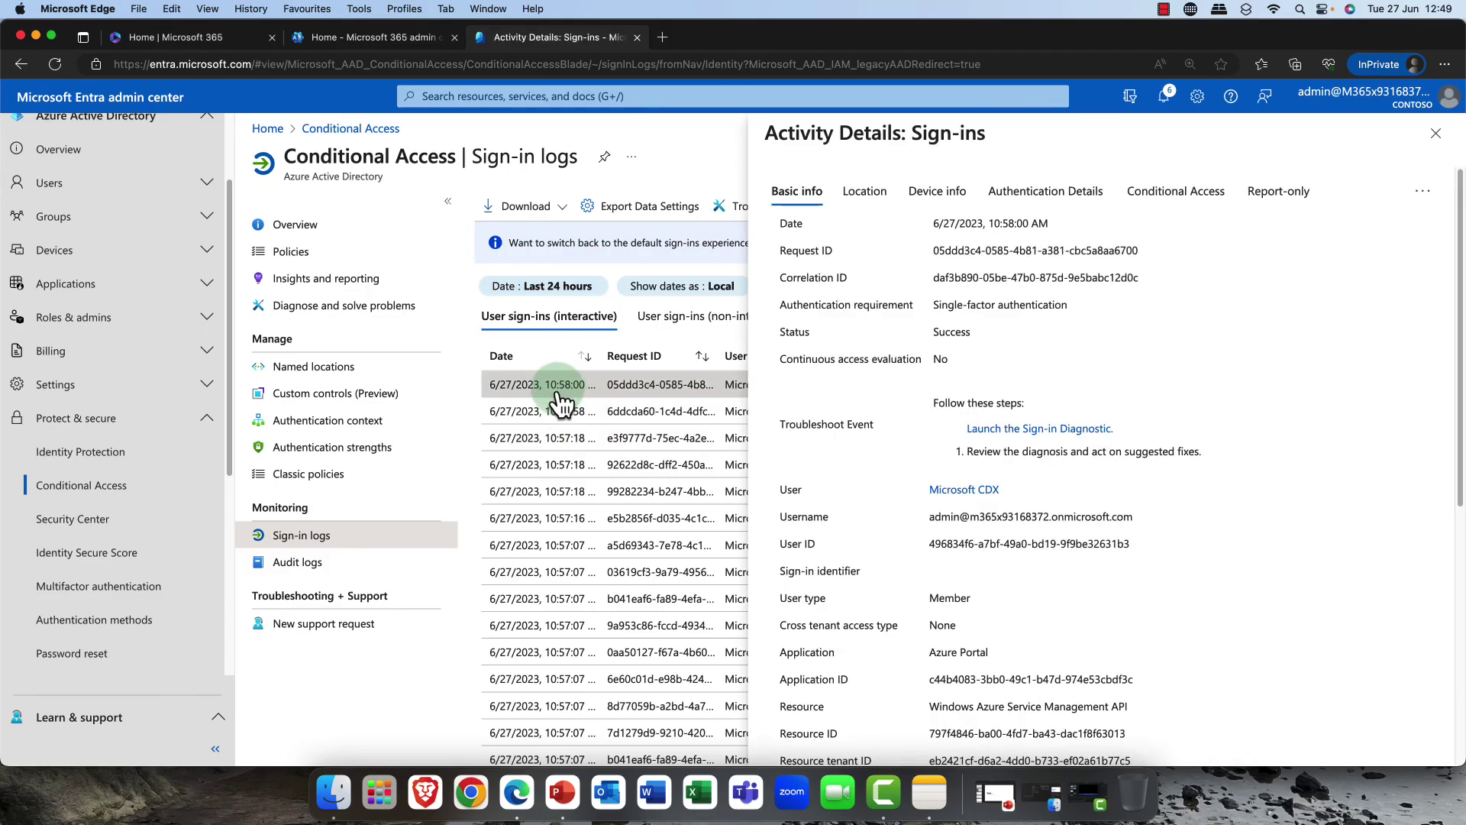
{"action": "left_click", "coordinate": [846, 193]}
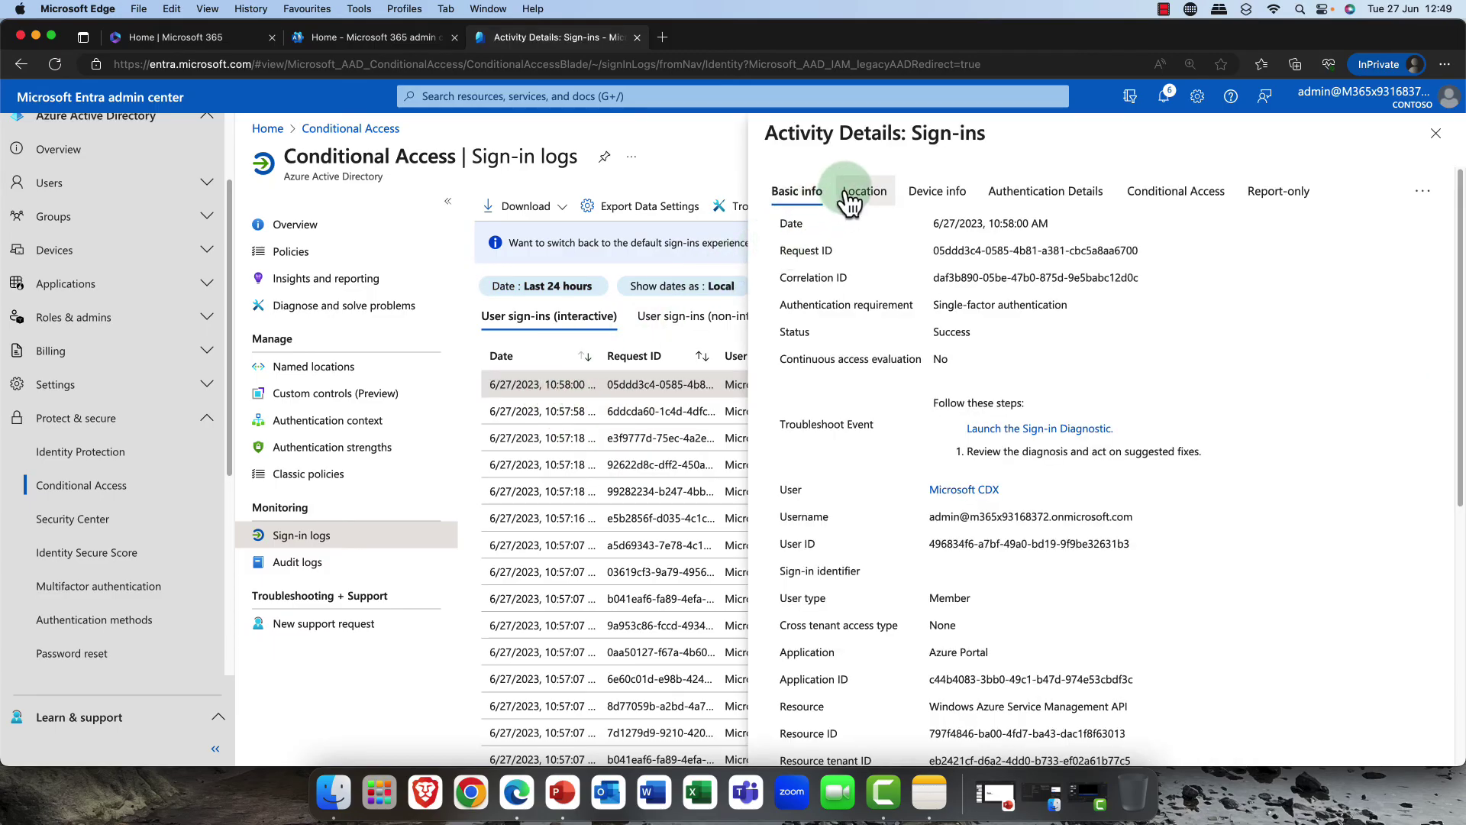
{"action": "left_click", "coordinate": [961, 185]}
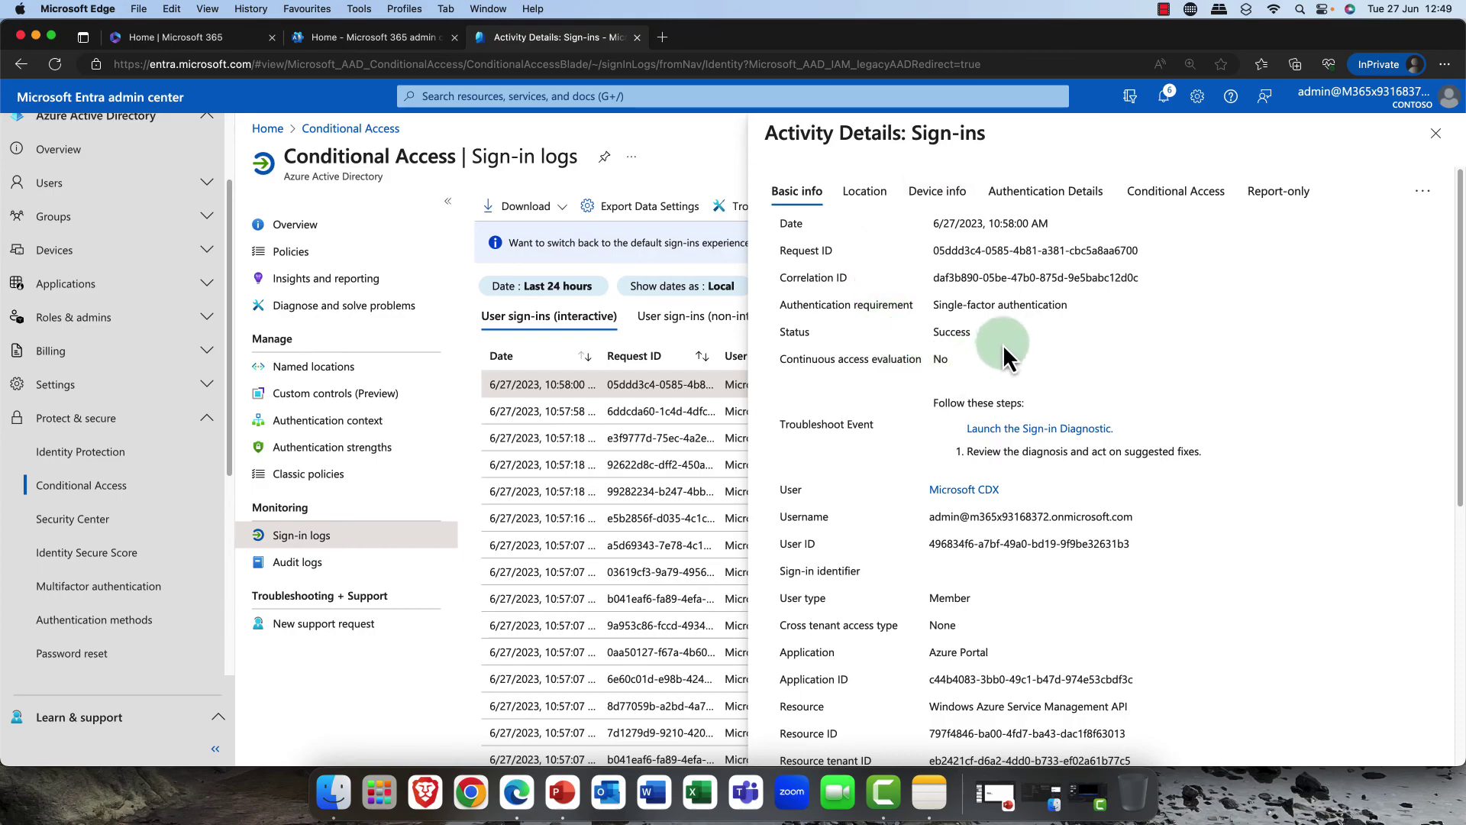
Examine the sign-in's location, device, authentication, Conditional Access and Report-only details, and close the activity details
{"action": "left_click", "coordinate": [878, 209]}
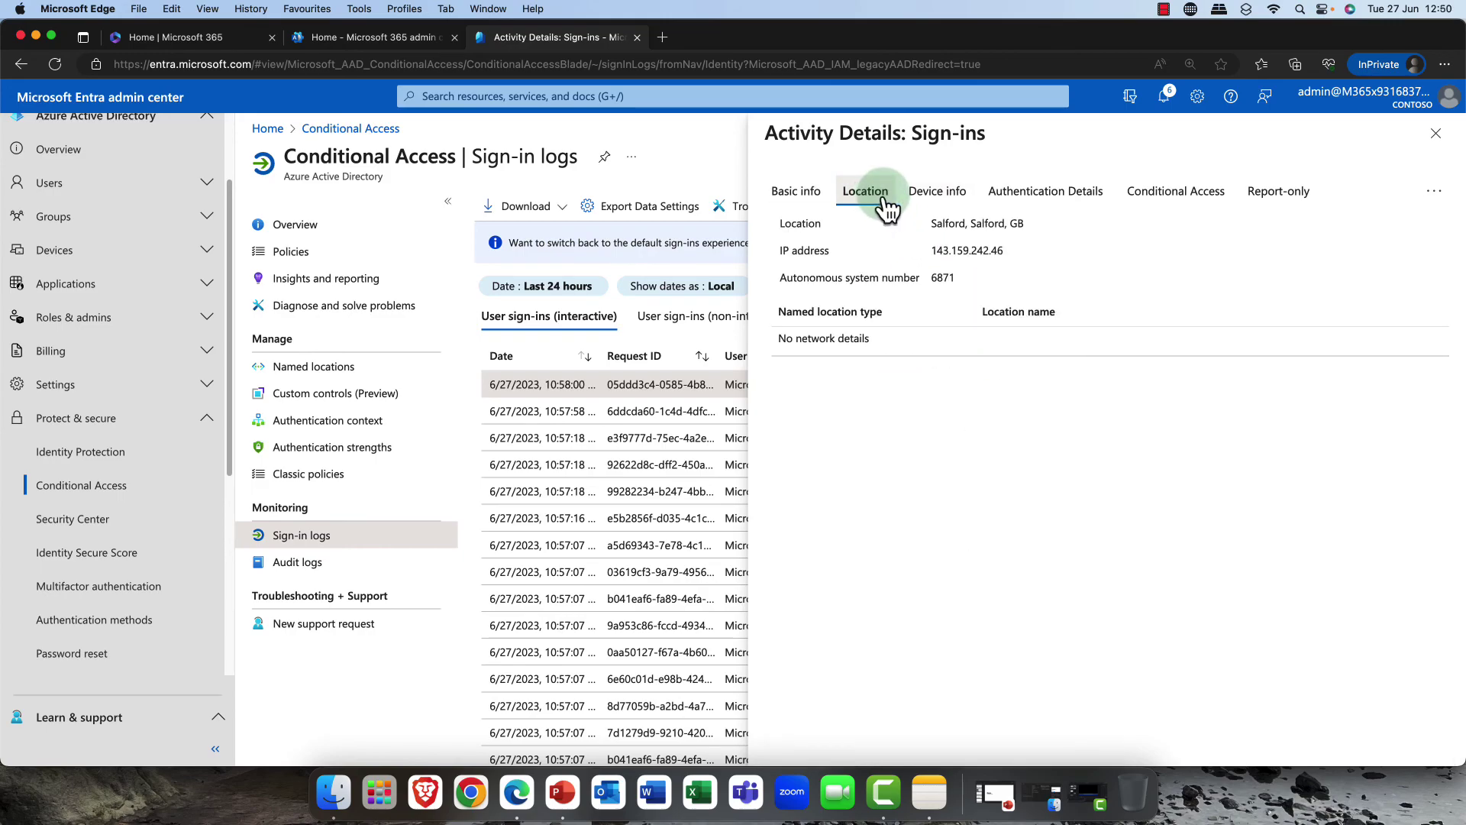
{"action": "left_click", "coordinate": [956, 203]}
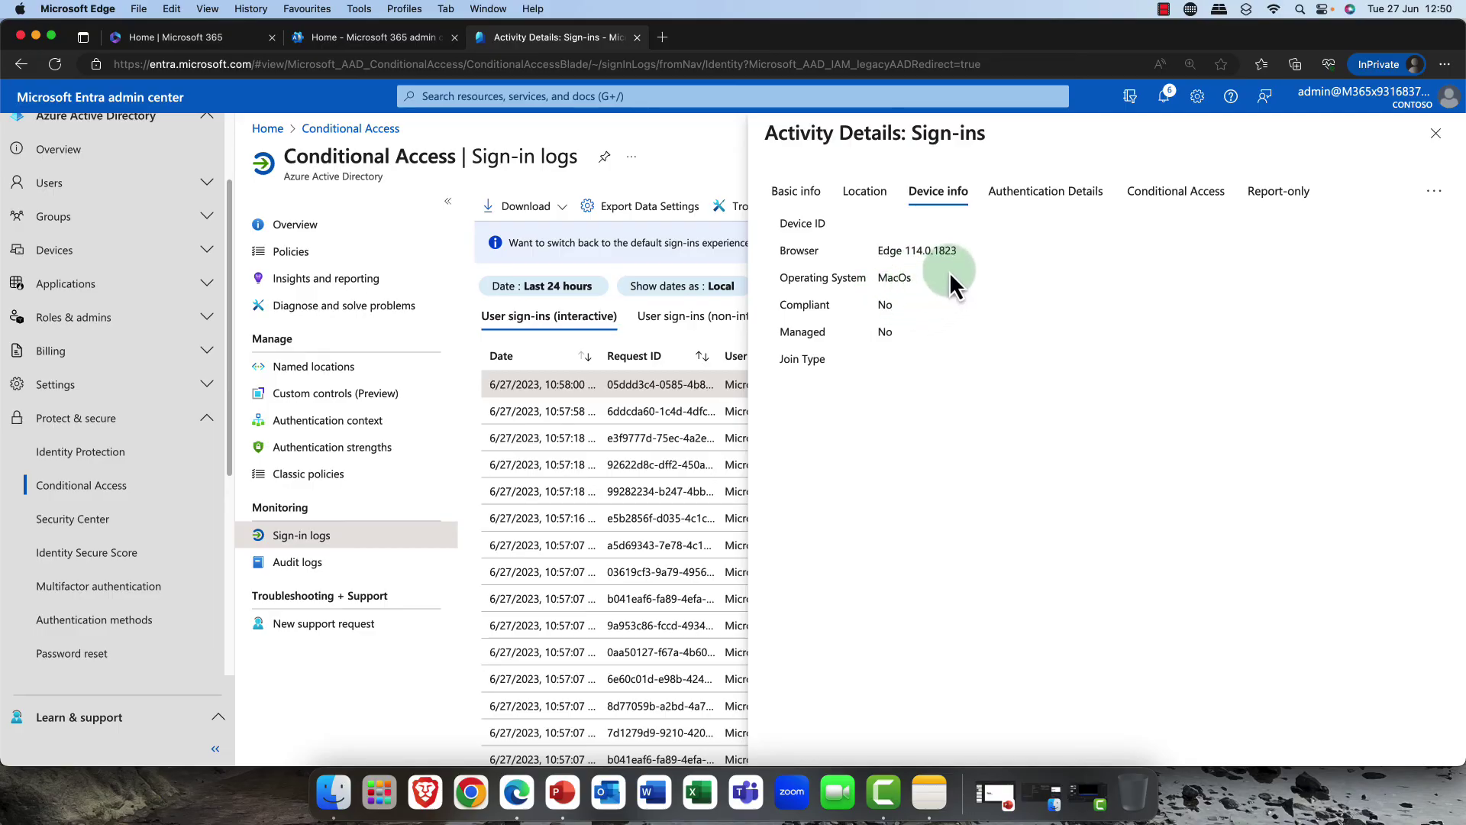
{"action": "left_click", "coordinate": [1067, 197]}
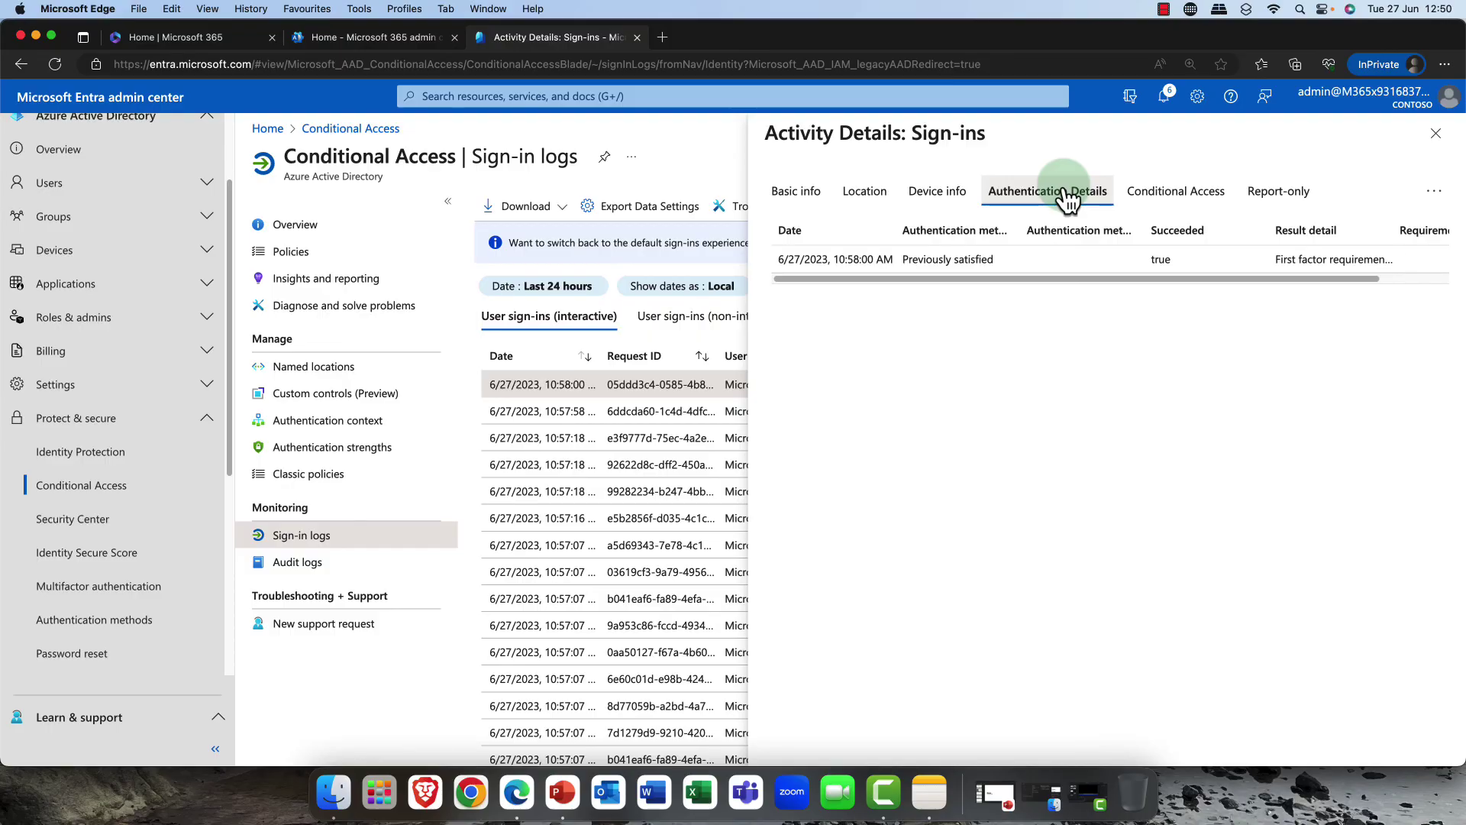
{"action": "left_click", "coordinate": [1199, 200]}
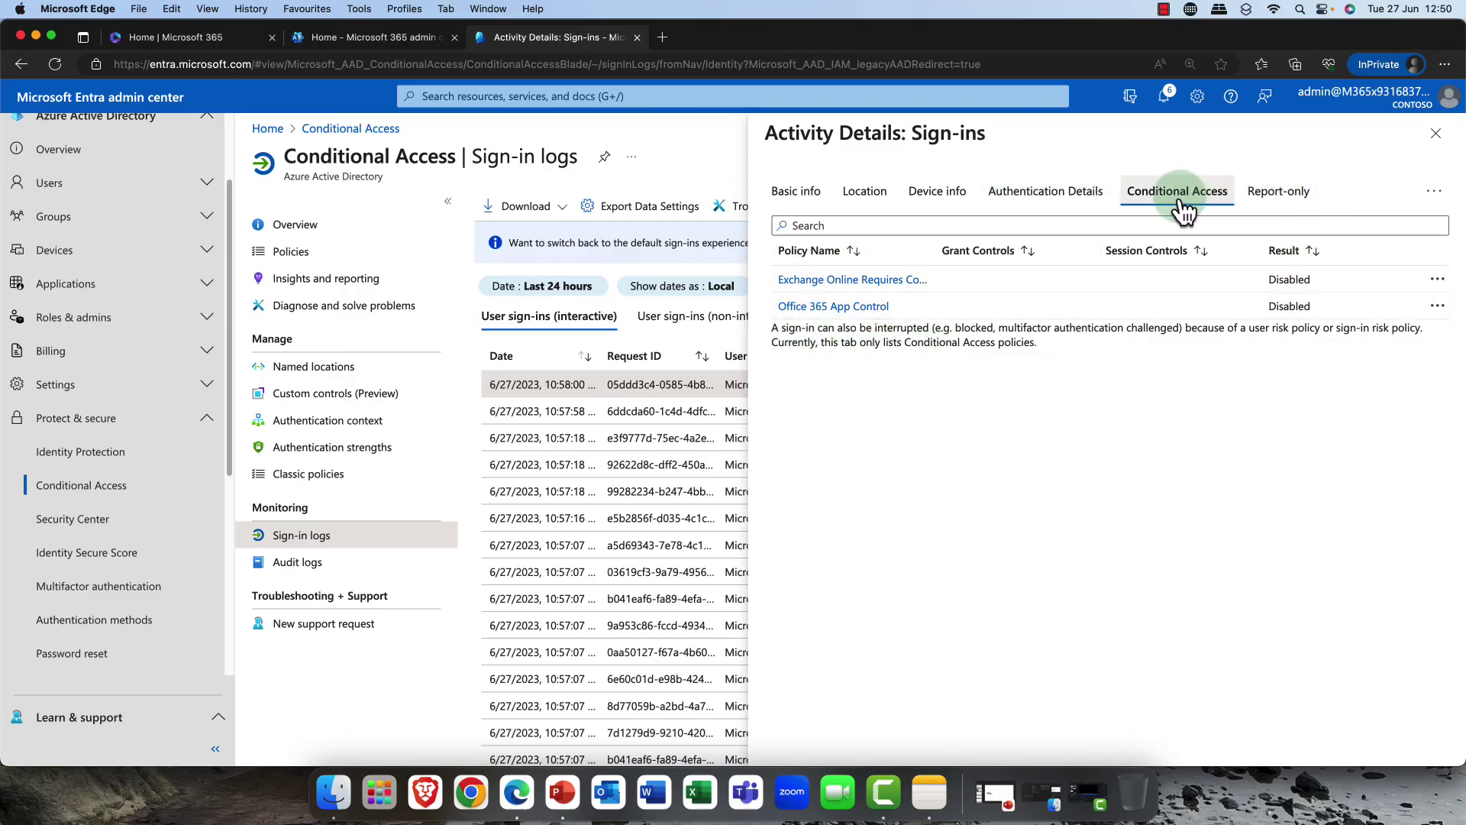
{"action": "left_click", "coordinate": [1283, 193]}
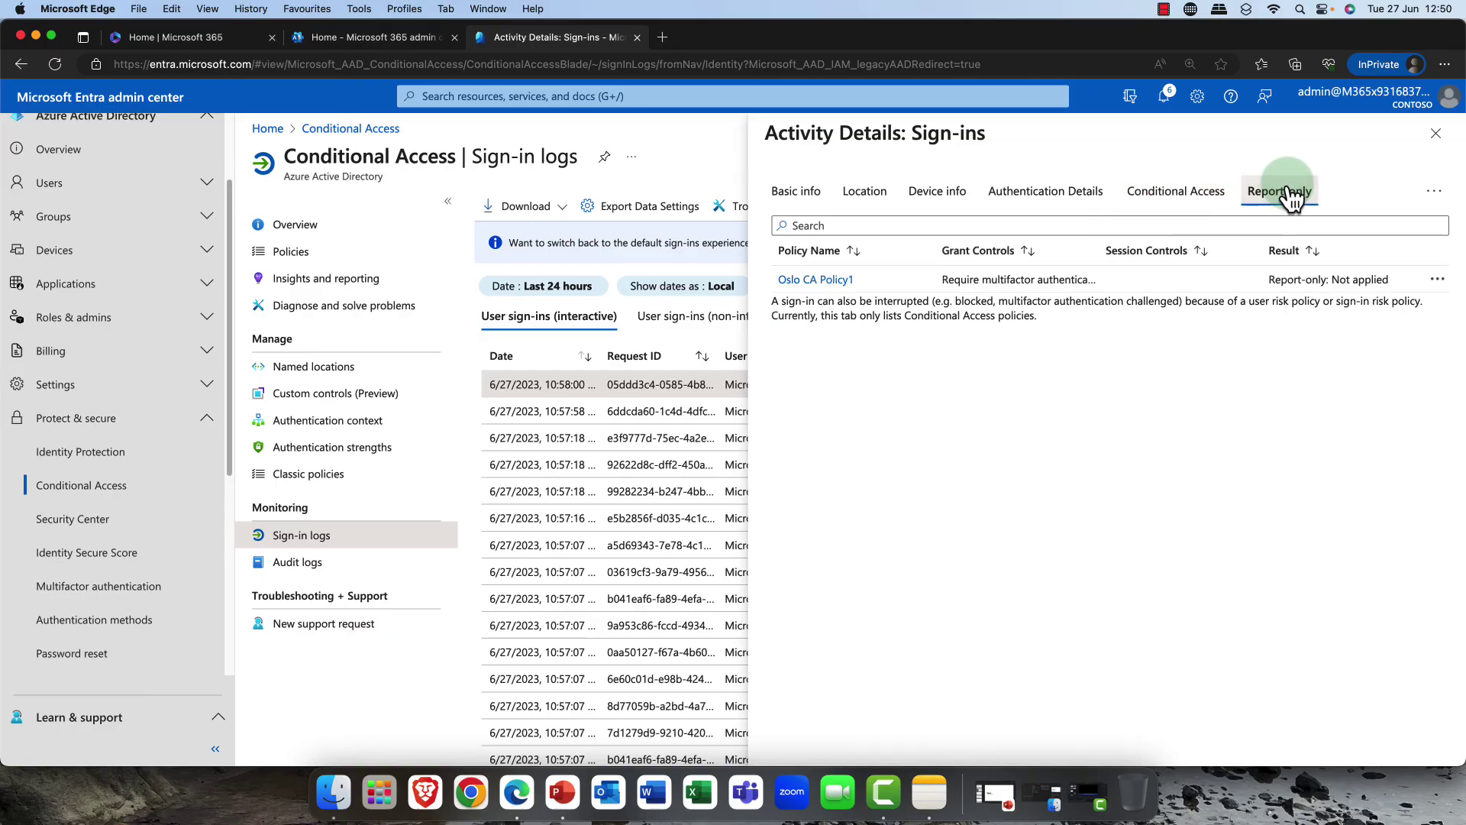
{"action": "left_click", "coordinate": [1435, 135]}
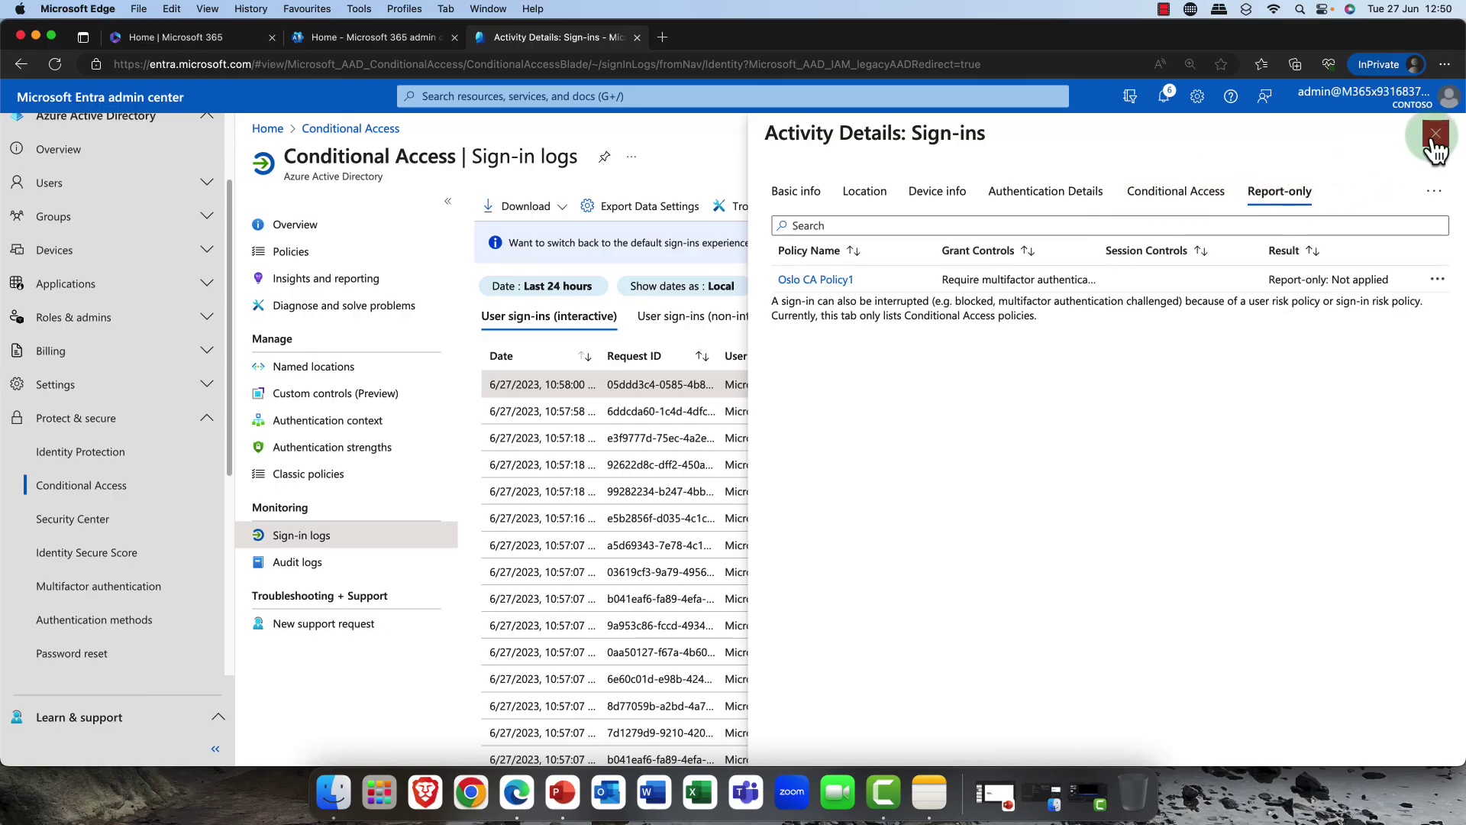
{"action": "left_click", "coordinate": [560, 381]}
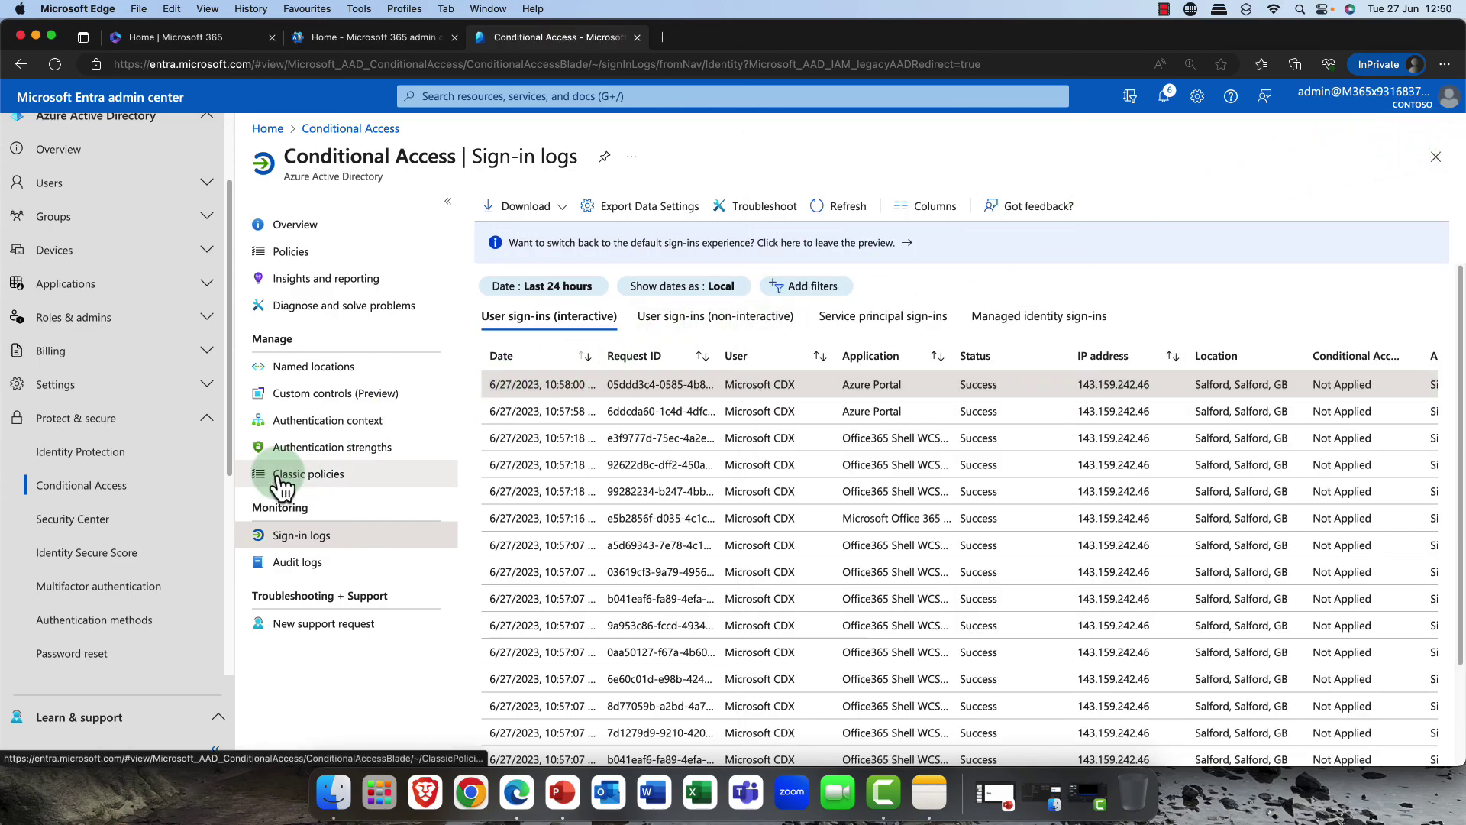
{"action": "left_click", "coordinate": [301, 536]}
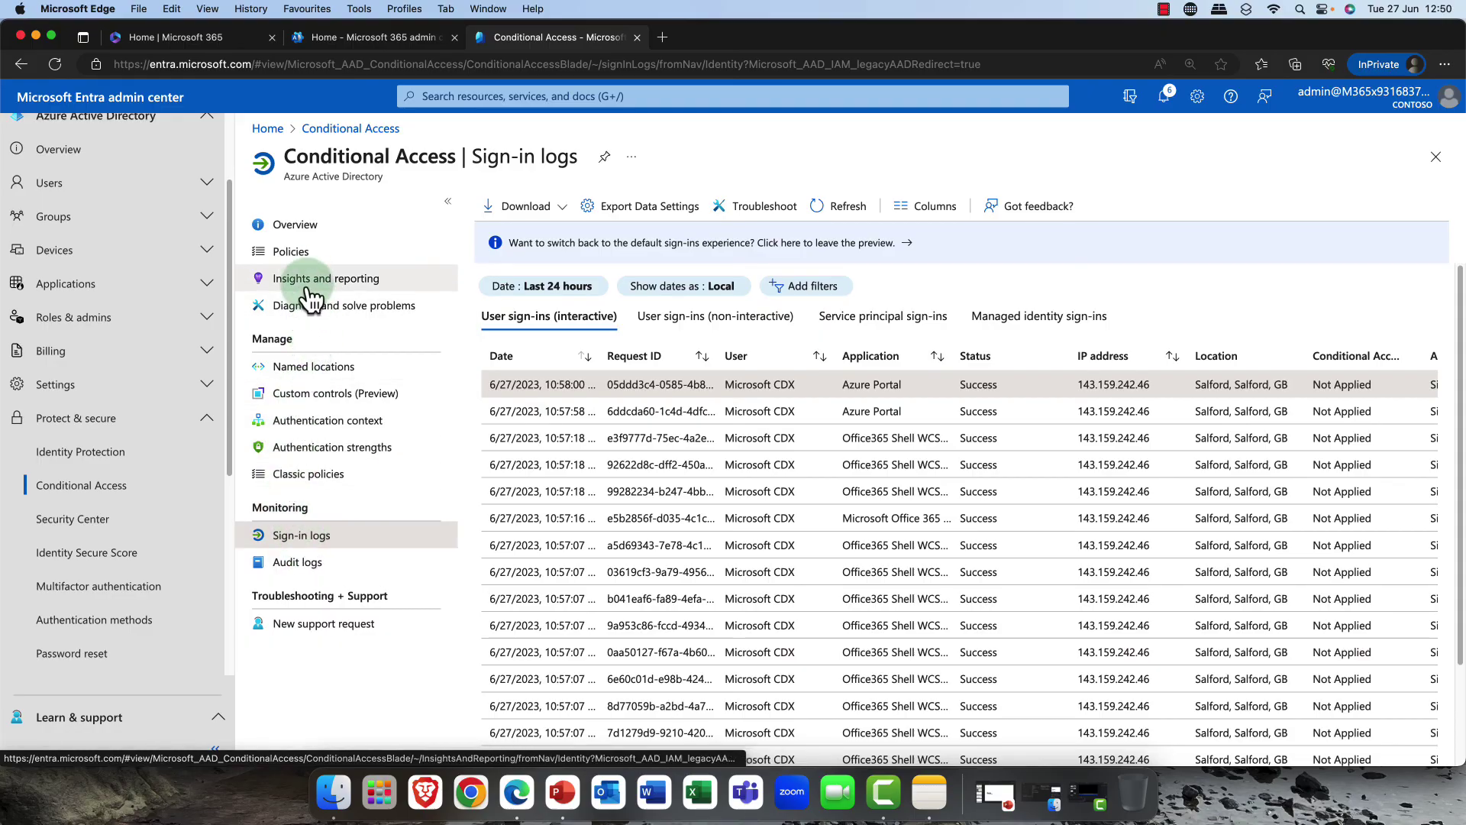
Start a new Conditional Access policy from a template and look over the Secure foundation templates
{"action": "left_click", "coordinate": [304, 250]}
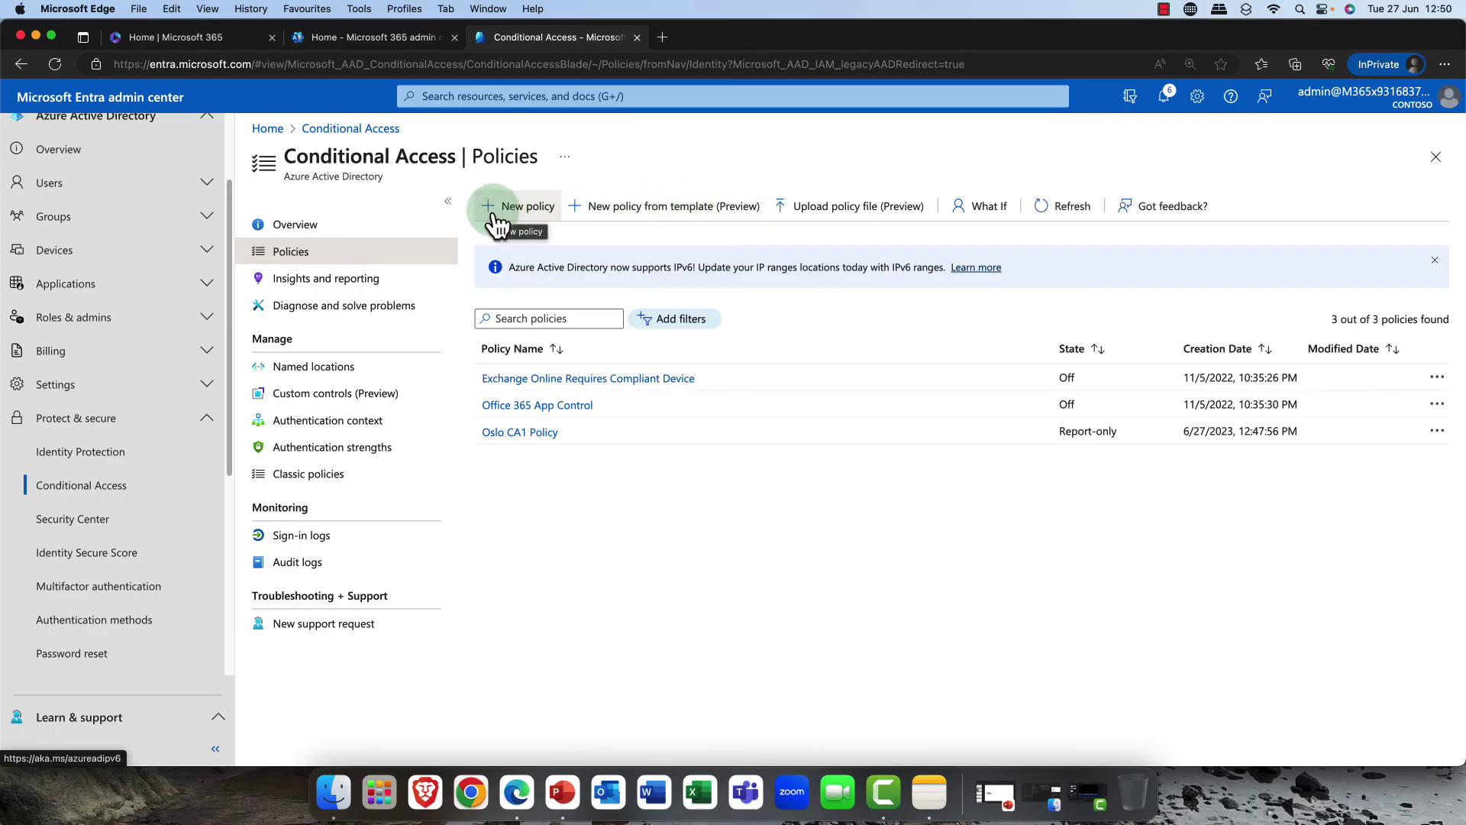
{"action": "left_click", "coordinate": [648, 214]}
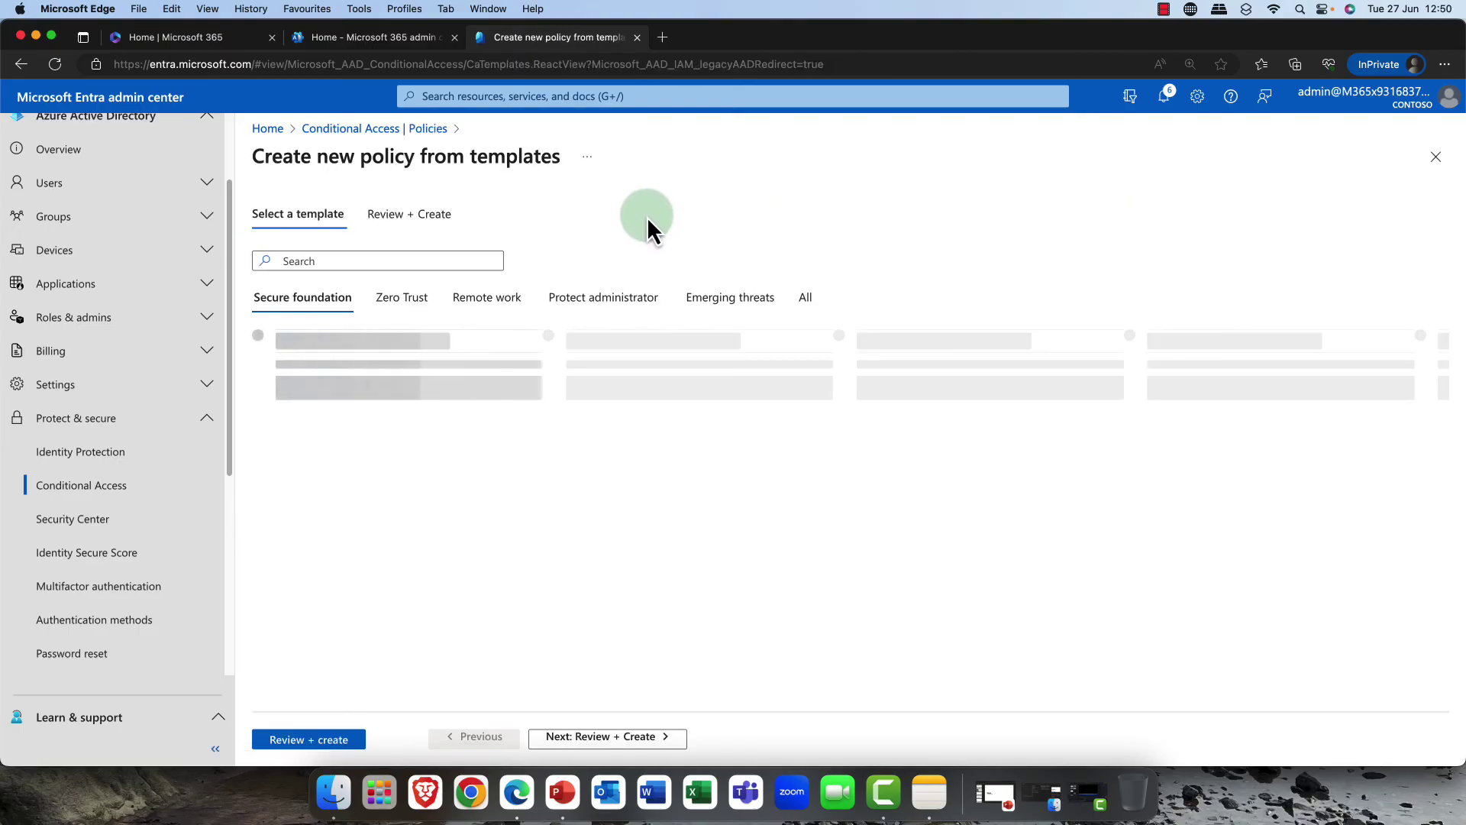
{"action": "left_click", "coordinate": [355, 412]}
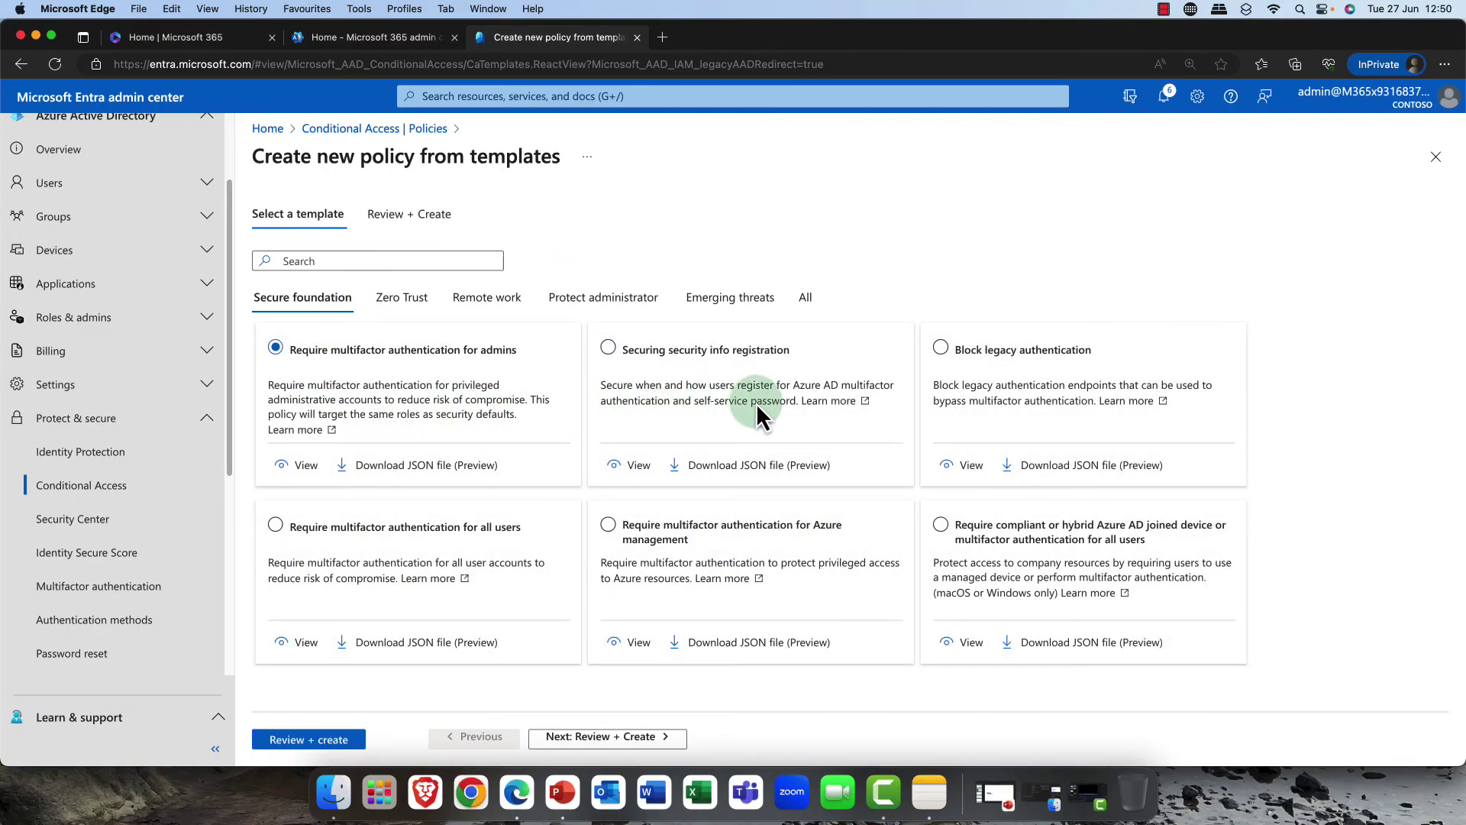
{"action": "left_click", "coordinate": [491, 256]}
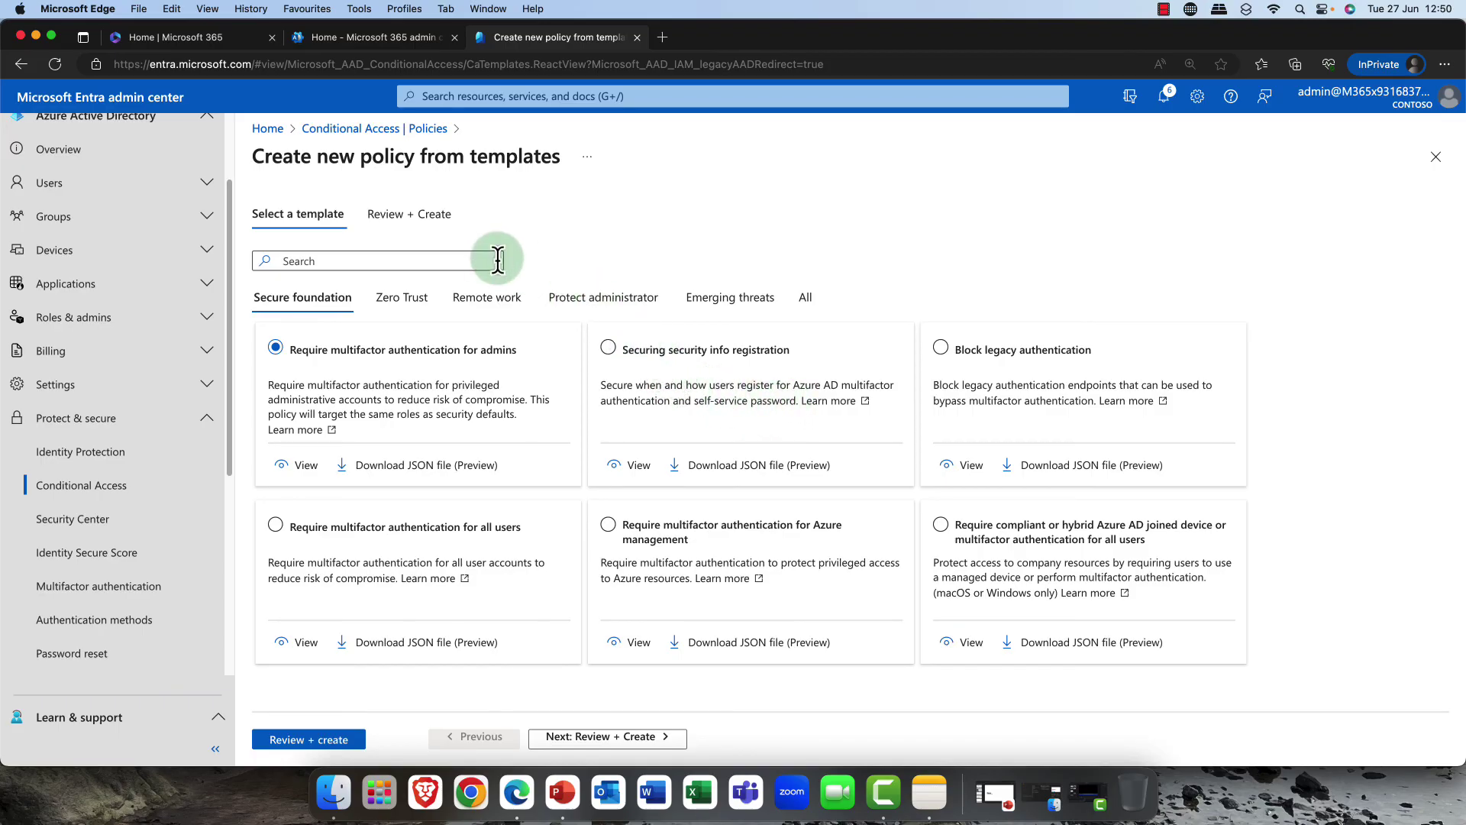
{"action": "left_click", "coordinate": [285, 228]}
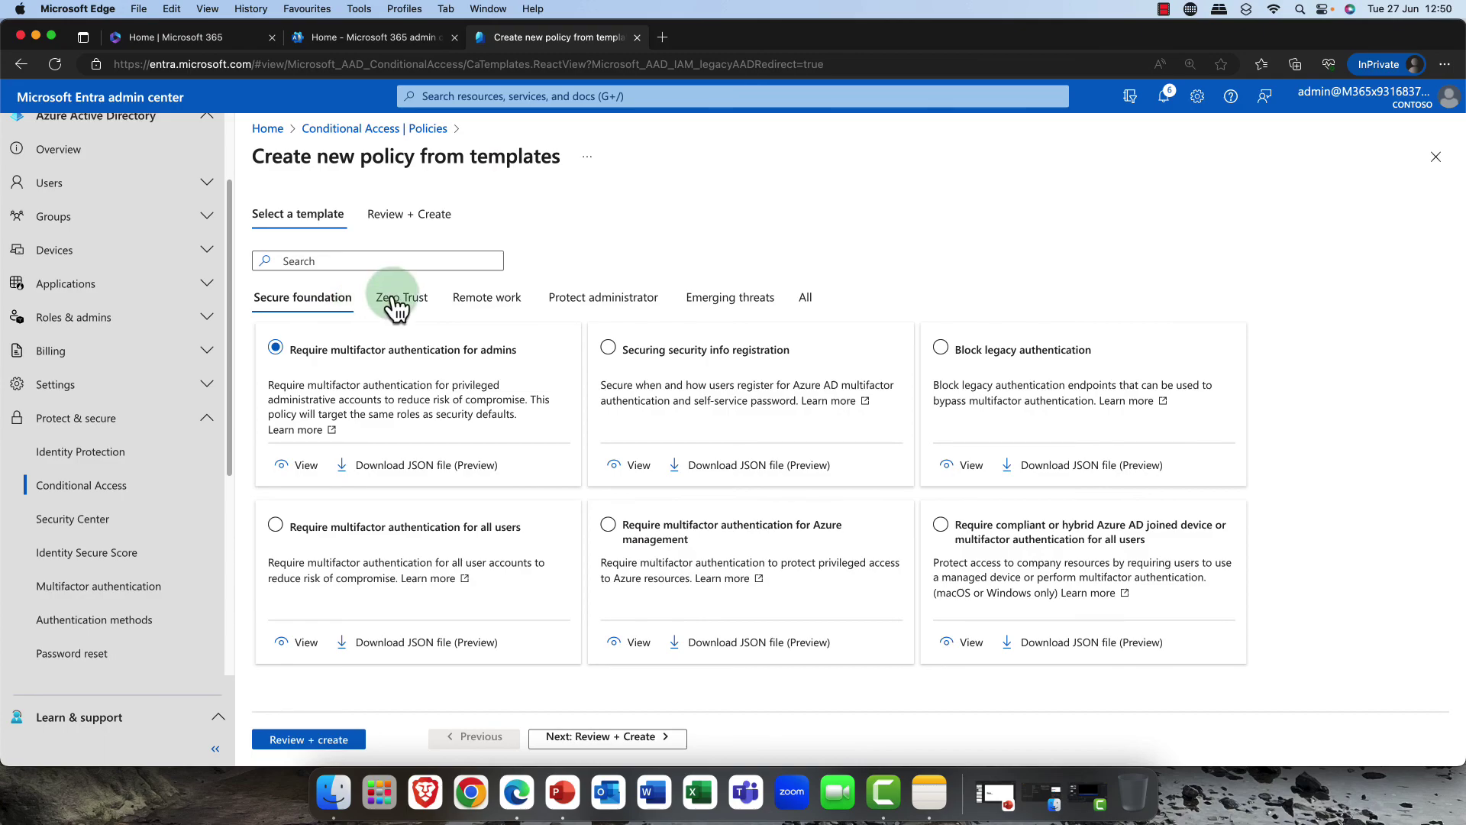
Browse the policy templates by category, including Remote work, Protect administrator and All
{"action": "left_click", "coordinate": [486, 305]}
{"action": "left_click", "coordinate": [605, 302]}
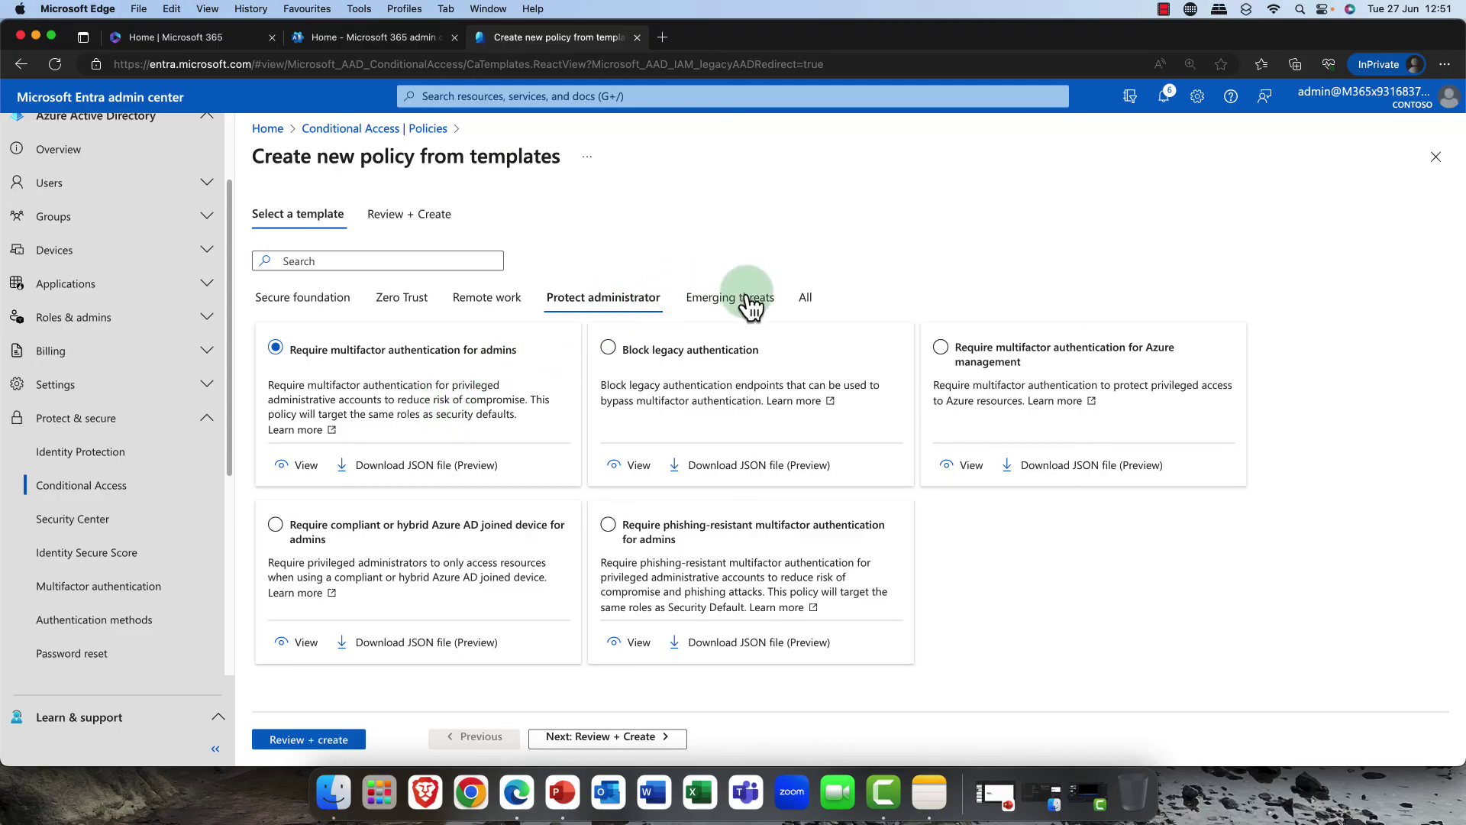
{"action": "left_click", "coordinate": [804, 300]}
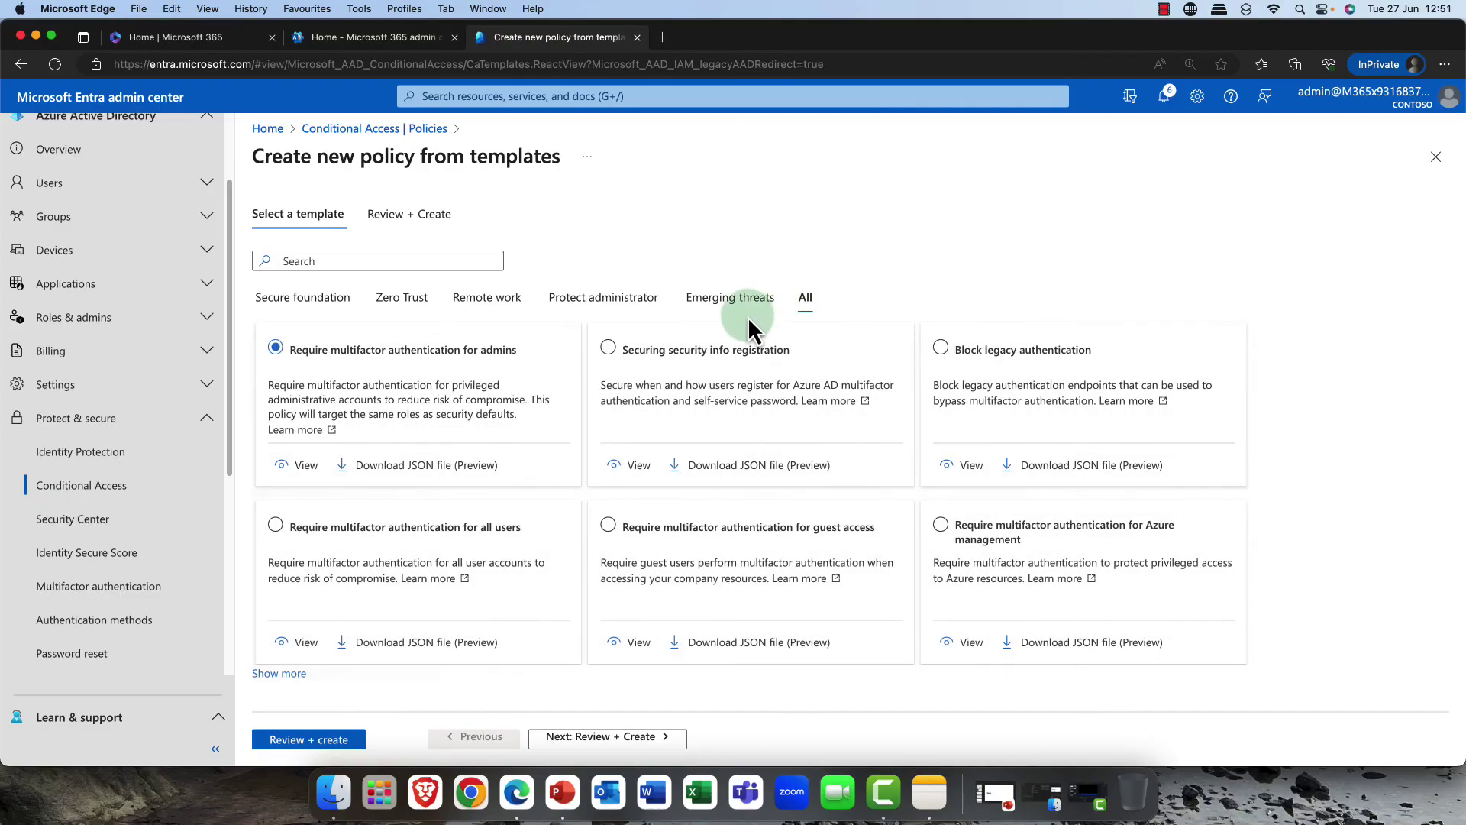
{"action": "left_click", "coordinate": [686, 351]}
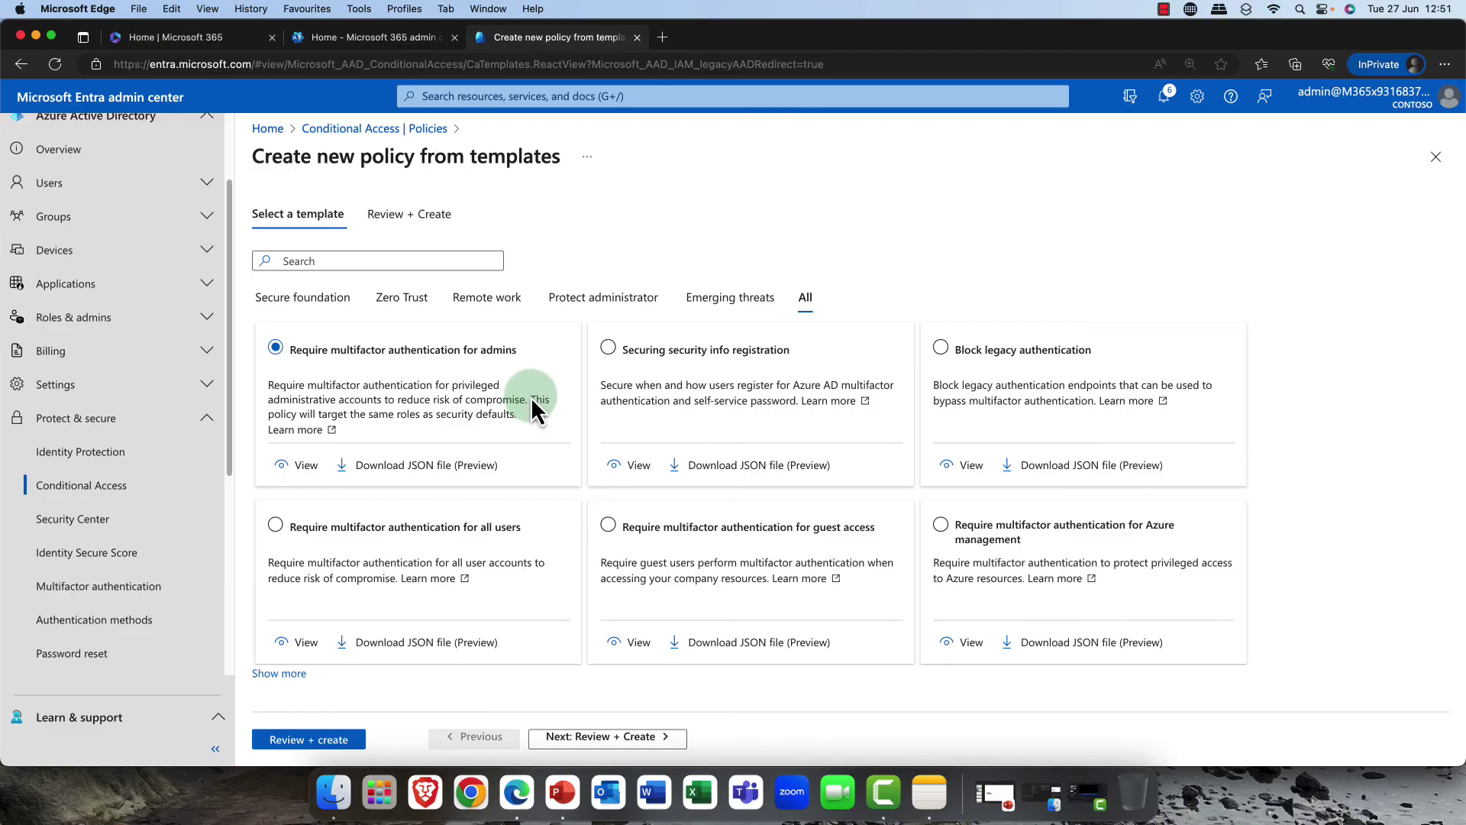
Leave the template selection, discarding the unsaved edits, and open the Conditional Access overview
{"action": "left_click", "coordinate": [1435, 156]}
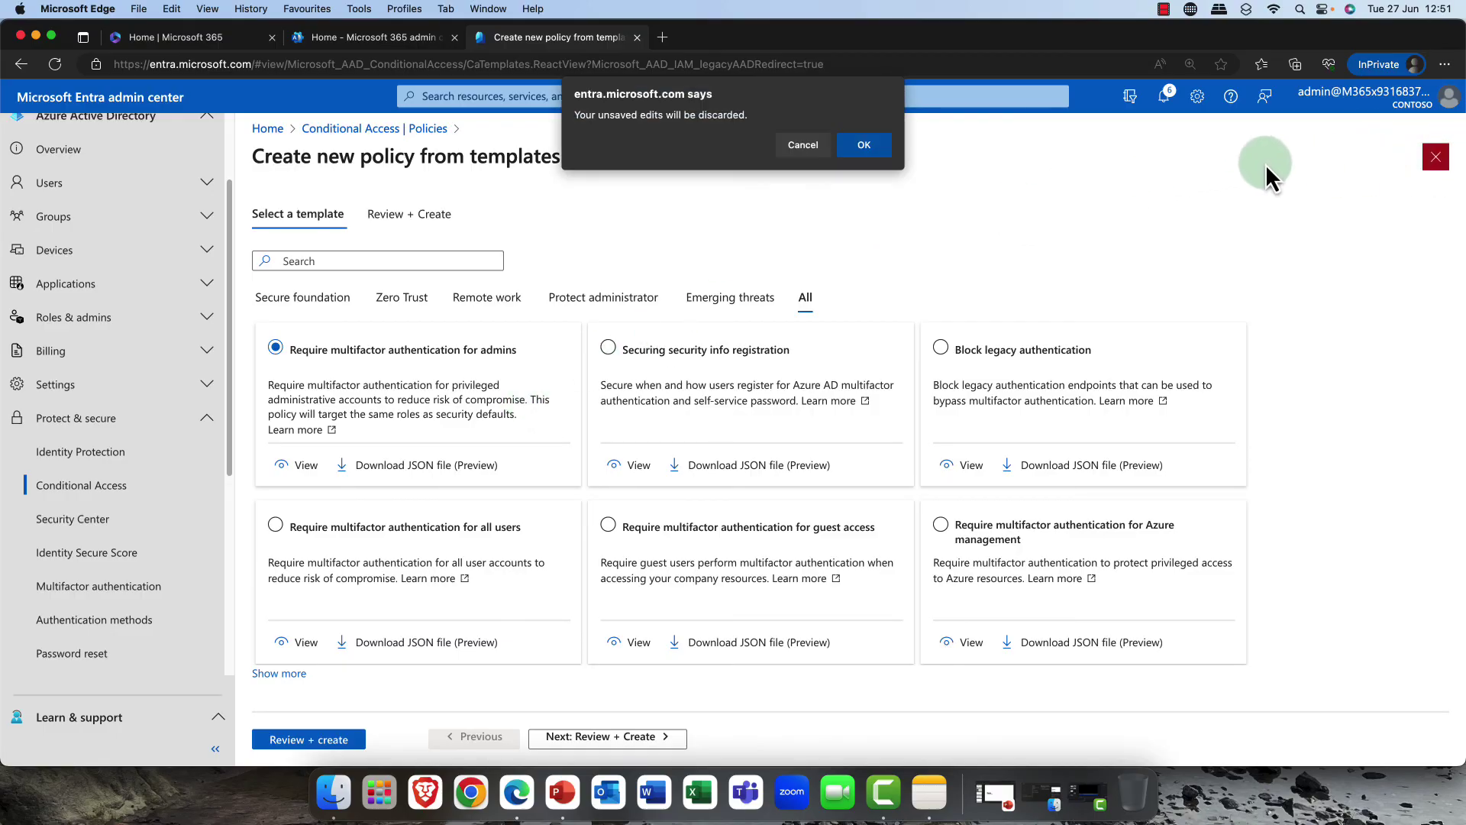
{"action": "left_click", "coordinate": [865, 147]}
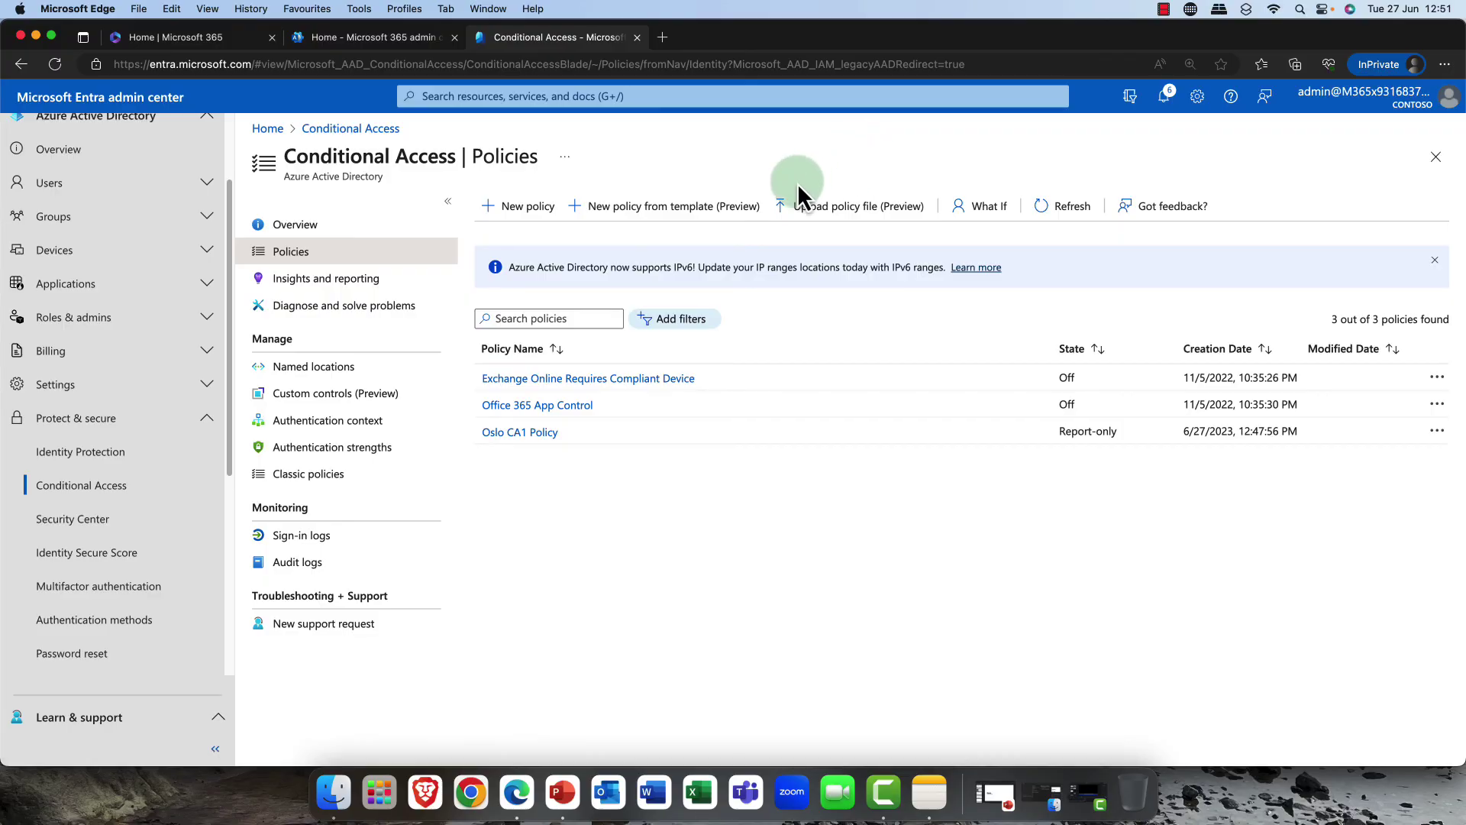
{"action": "left_click", "coordinate": [750, 203]}
{"action": "left_click", "coordinate": [331, 626]}
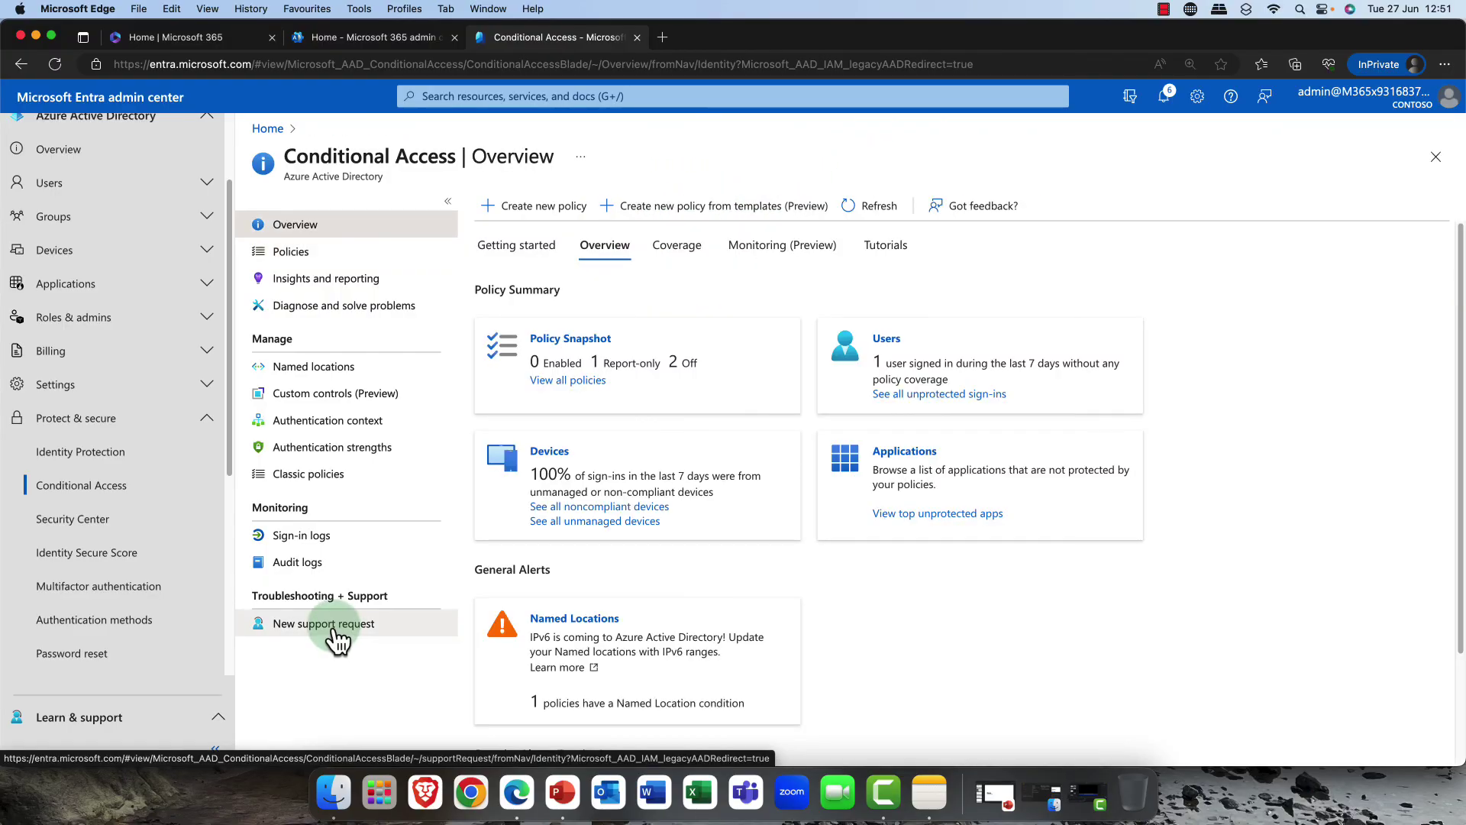